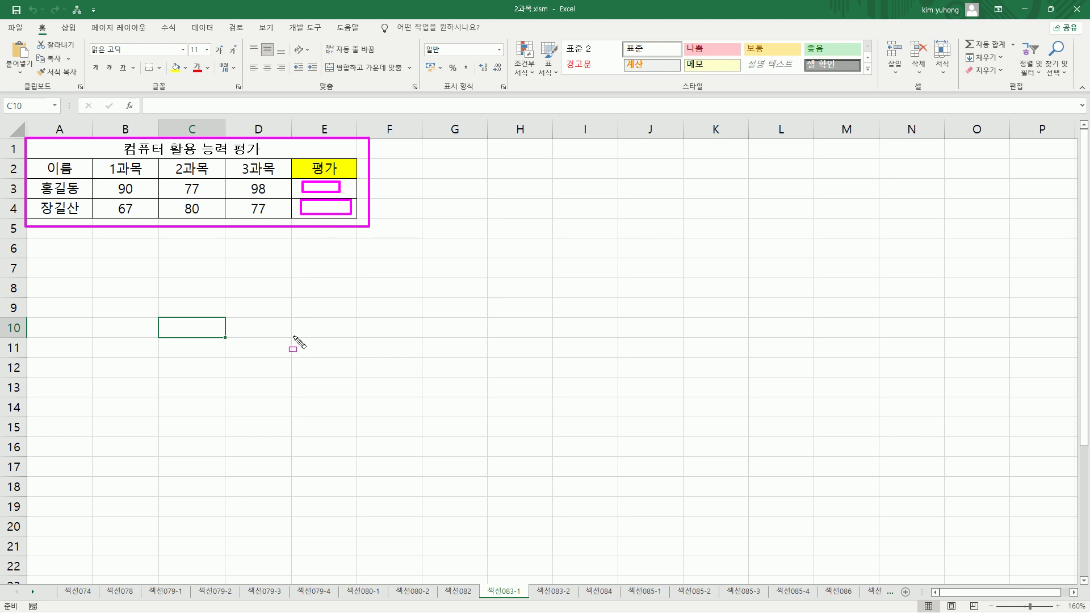
{"action": "key", "text": "Escape"}
{"action": "key", "text": "Up"}
{"action": "key", "text": "Up"}
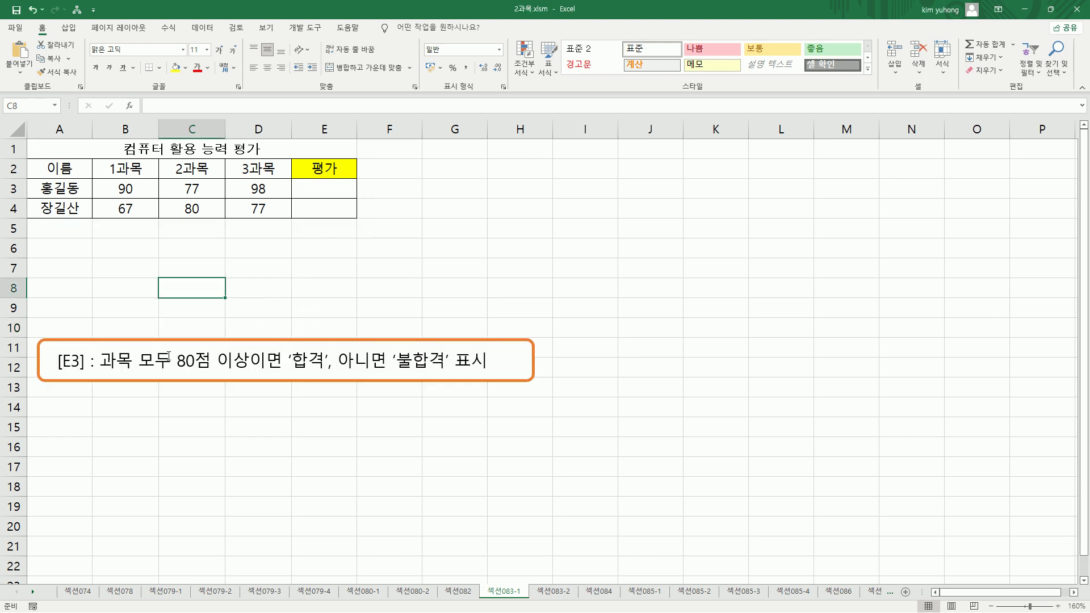
{"action": "key", "text": "ctrl+2"}
{"action": "left_click_drag", "start_coordinate": [54, 373], "coordinate": [85, 373]}
{"action": "left_click_drag", "start_coordinate": [311, 186], "coordinate": [350, 197]}
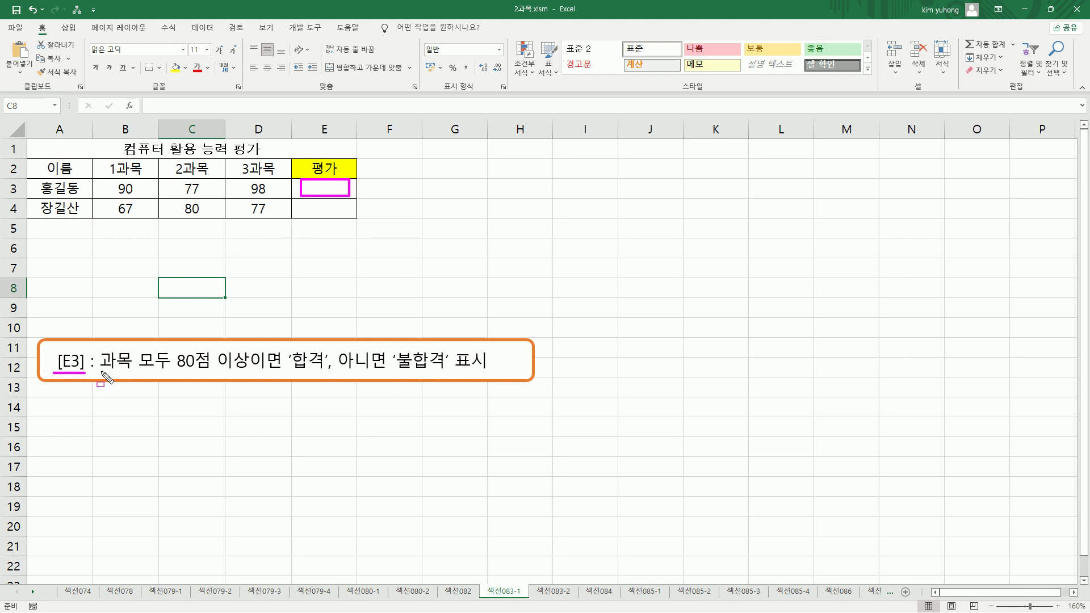
{"action": "left_click", "coordinate": [98, 350]}
{"action": "mouse_move", "coordinate": [101, 358]}
{"action": "left_mouse_down"}
{"action": "mouse_move", "coordinate": [138, 371]}
{"action": "mouse_move", "coordinate": [319, 373]}
{"action": "left_mouse_up"}
{"action": "left_click_drag", "start_coordinate": [394, 371], "coordinate": [447, 371]}
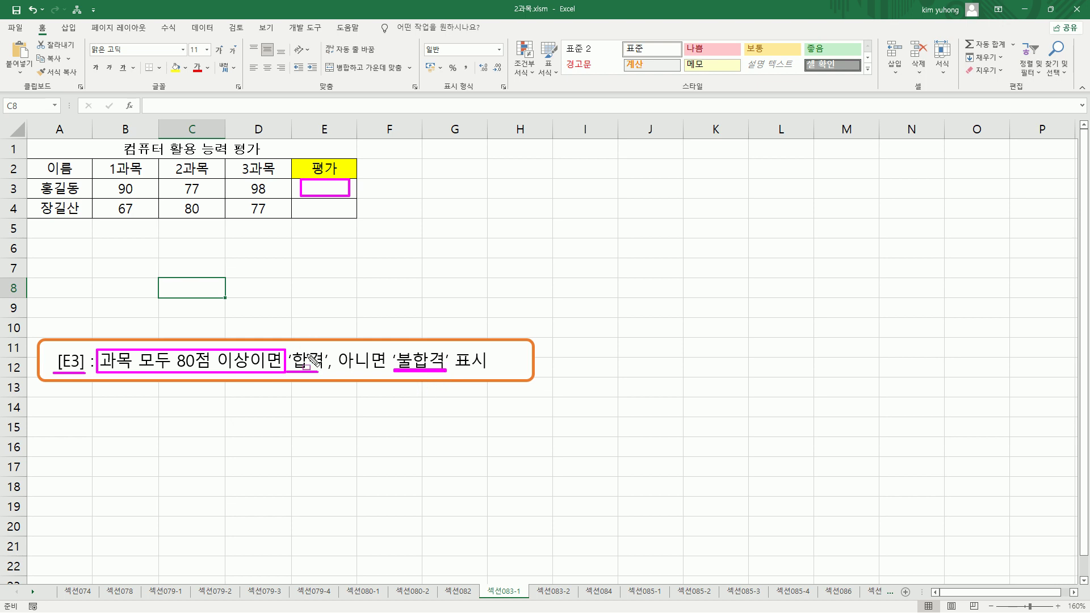
{"action": "mouse_move", "coordinate": [109, 180]}
{"action": "left_mouse_down"}
{"action": "mouse_move", "coordinate": [144, 196]}
{"action": "mouse_move", "coordinate": [210, 185]}
{"action": "mouse_move", "coordinate": [213, 197]}
{"action": "mouse_move", "coordinate": [273, 195]}
{"action": "left_mouse_up"}
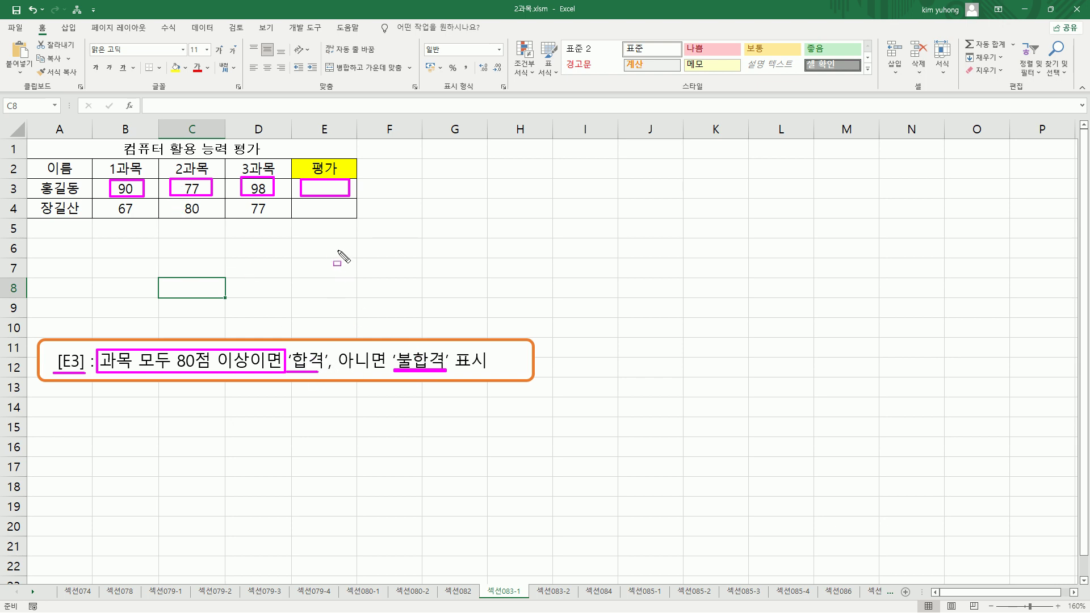
{"action": "key", "text": "Escape"}
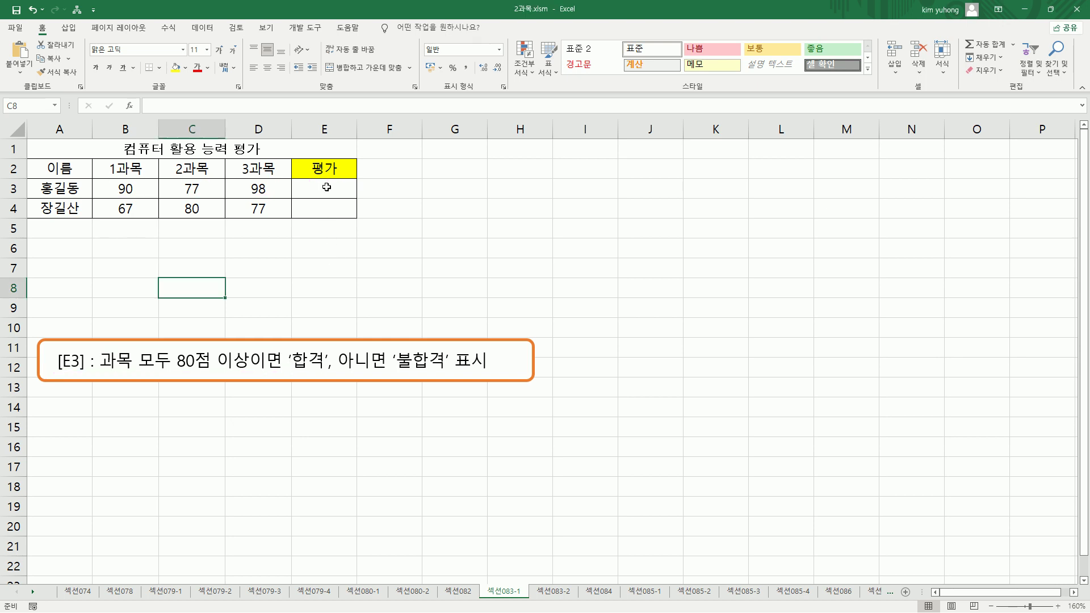
{"action": "left_click", "coordinate": [327, 187]}
{"action": "type", "text": "="}
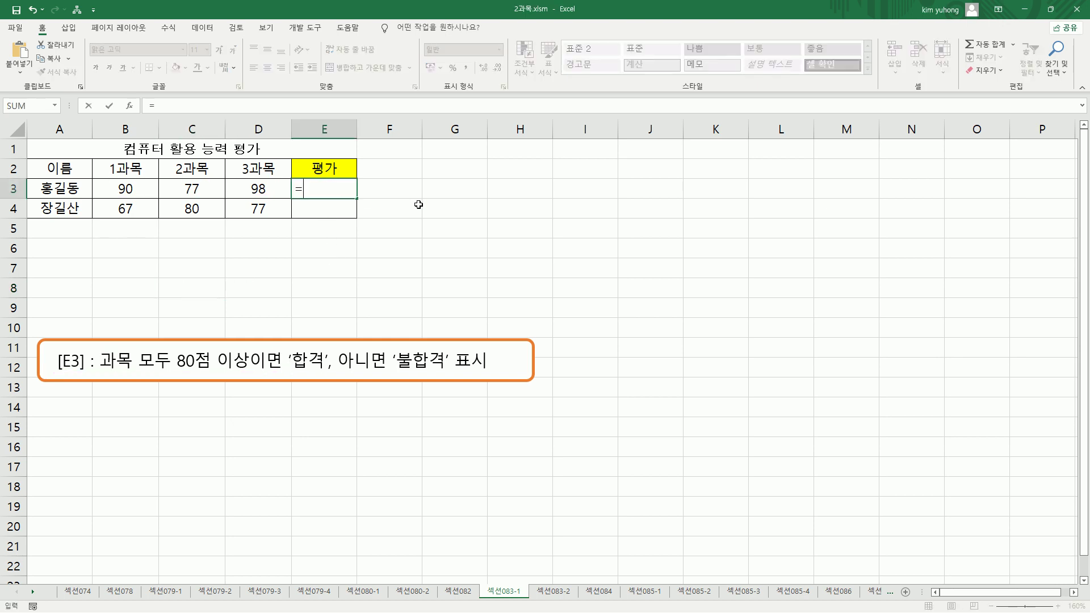
{"action": "type", "text": "if"}
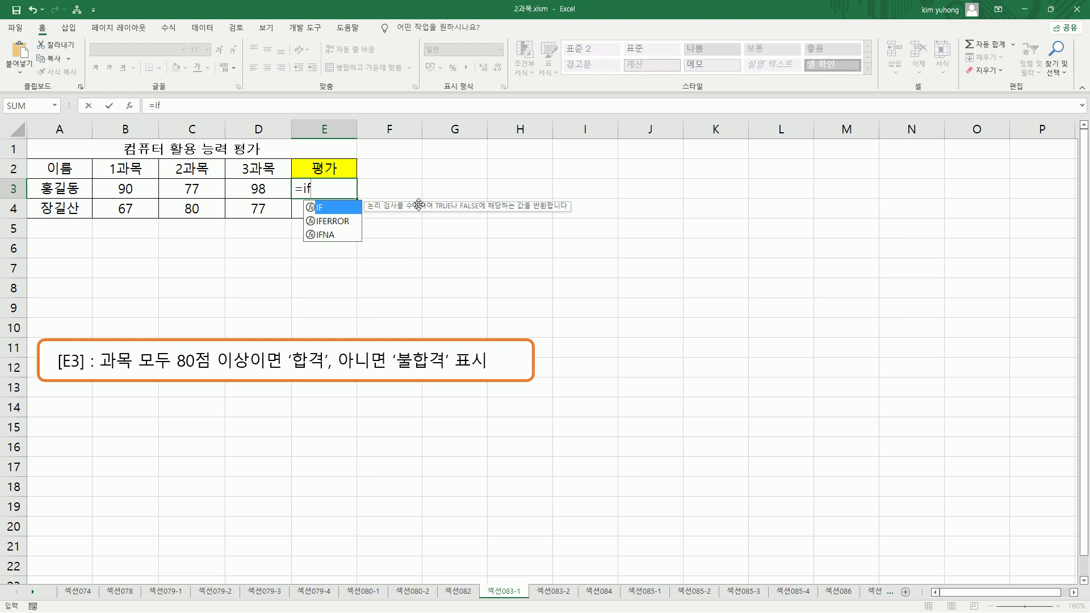
{"action": "type", "text": "("}
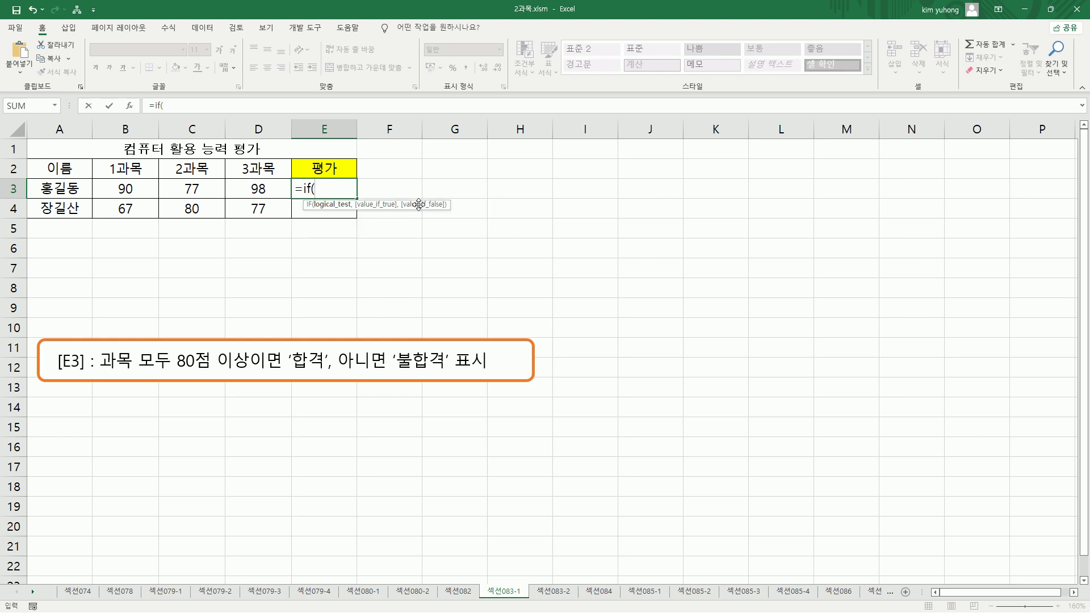
{"action": "type", "text": "조건, 참"}
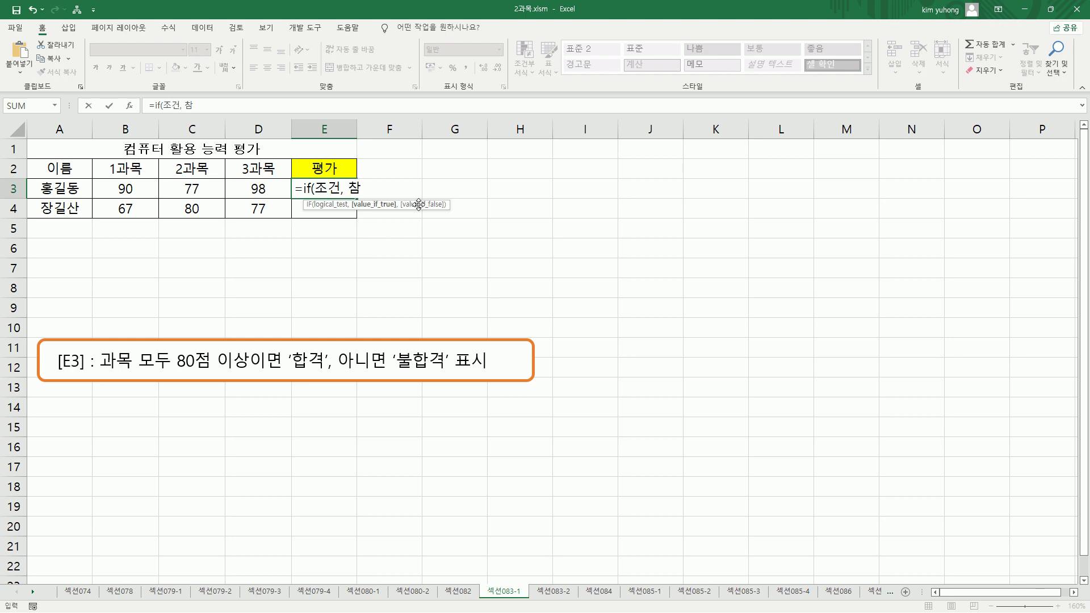
{"action": "type", "text": ","}
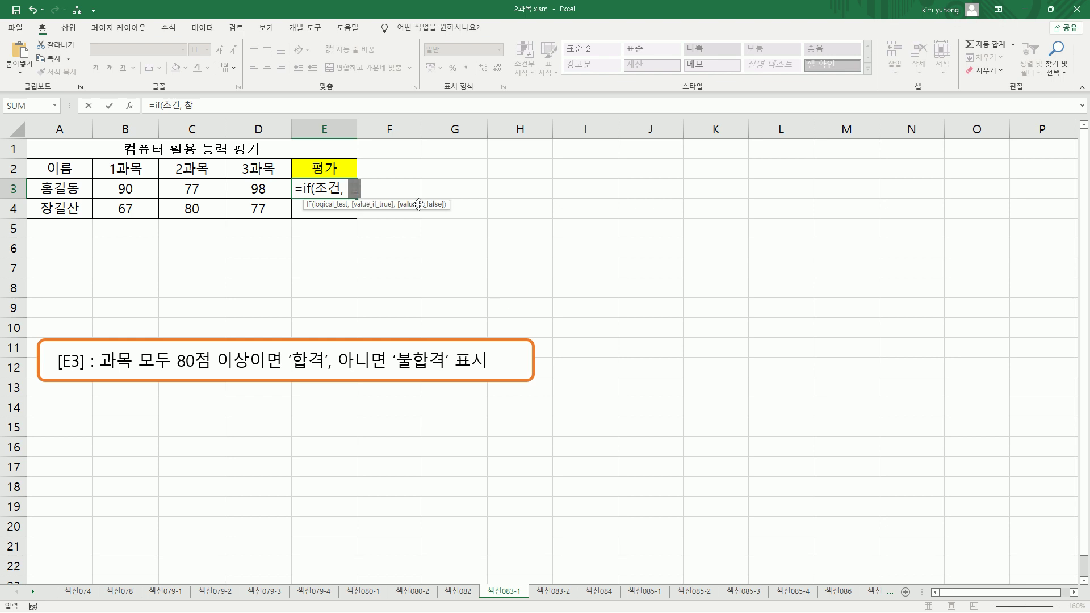
{"action": "type", "text": " 거짓"}
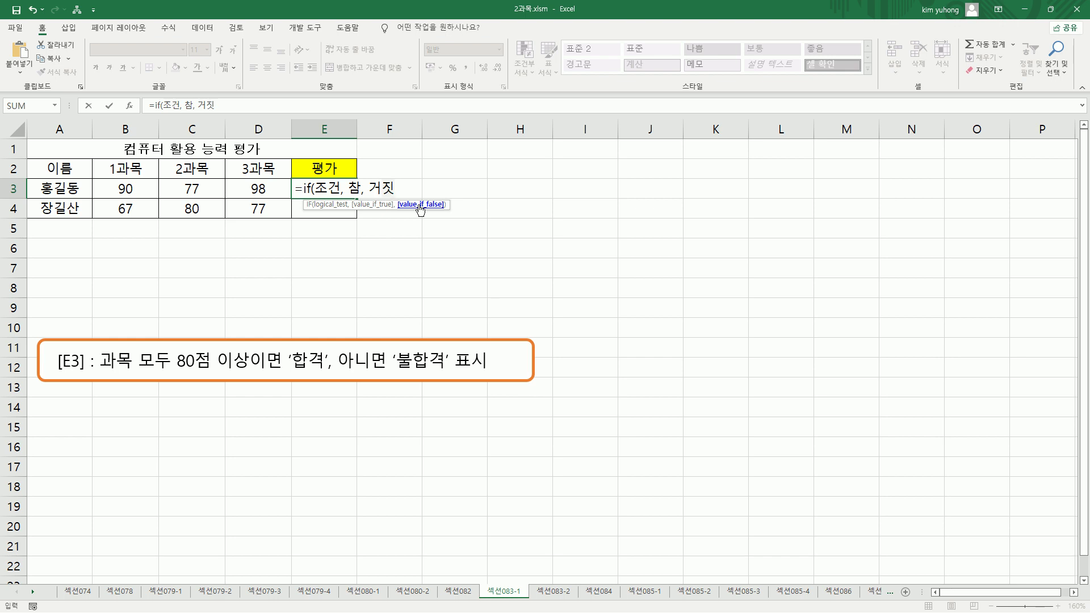
{"action": "type", "text": ")"}
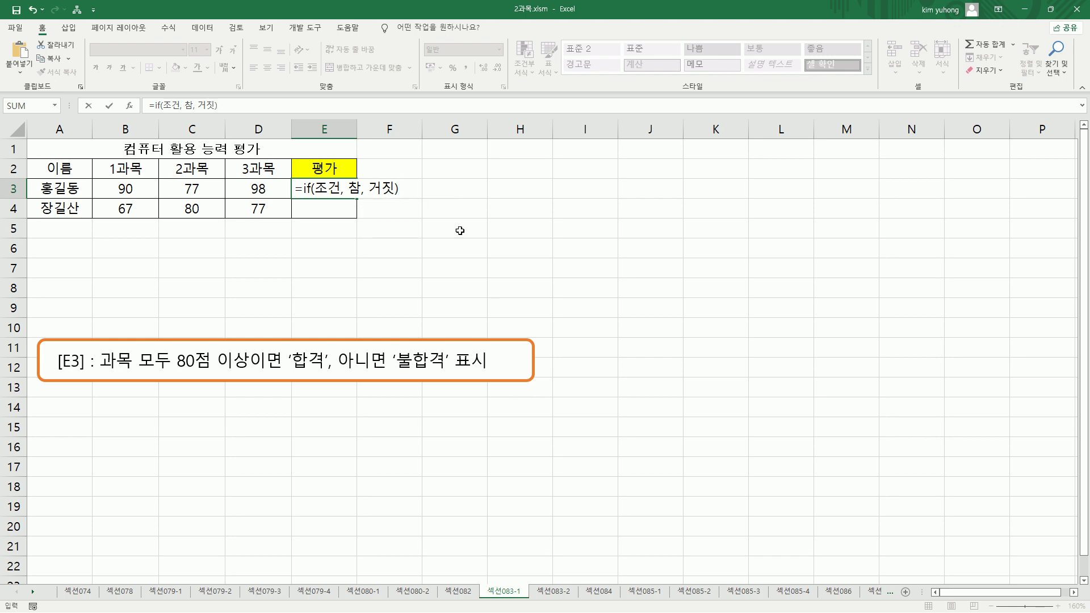
{"action": "key", "text": "Escape"}
Step: Write the IF syntax note "if(조건, 참, 거짓)" as plain text in cell G2
{"action": "left_click", "coordinate": [454, 175]}
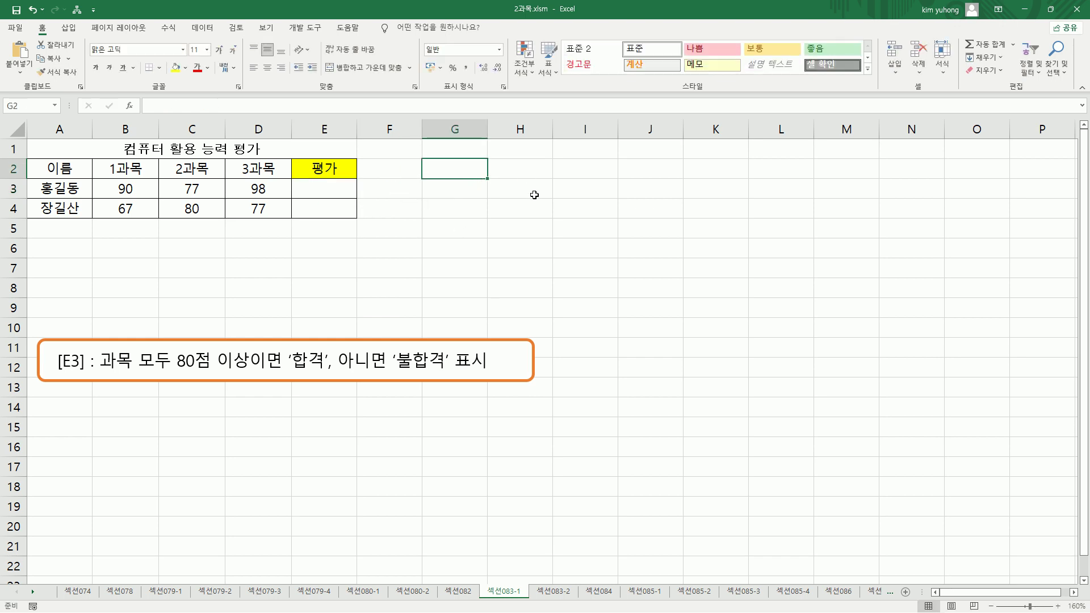
{"action": "type", "text": "if(조건, 참, 거짓)"}
{"action": "key", "text": "Return"}
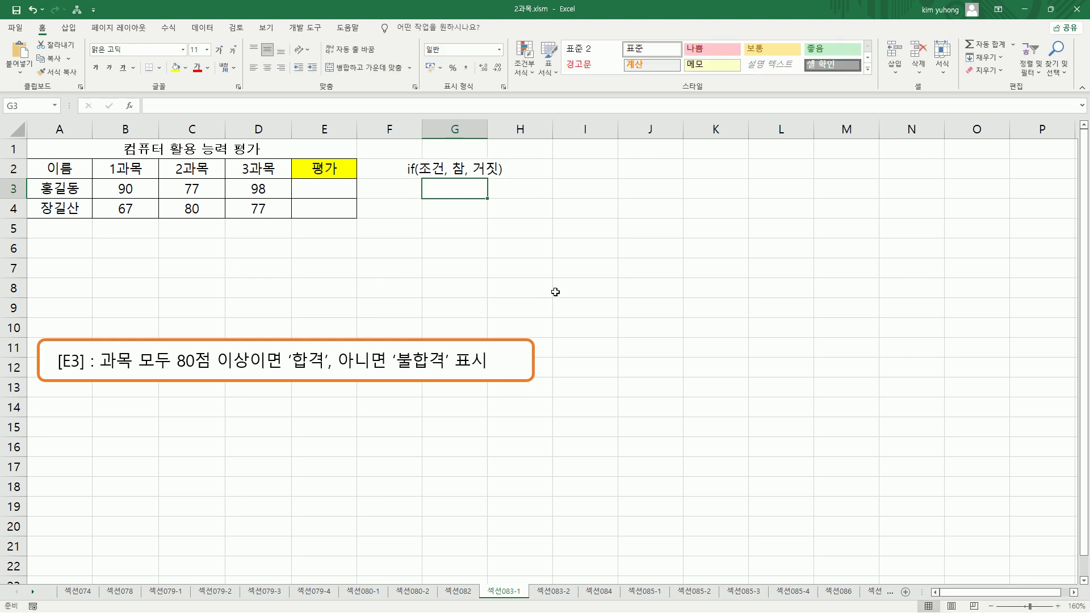
Step: Write the AND syntax note "and(조건1, 조건2, 조건3....)" as plain text in cell G3
{"action": "type", "text": "and"}
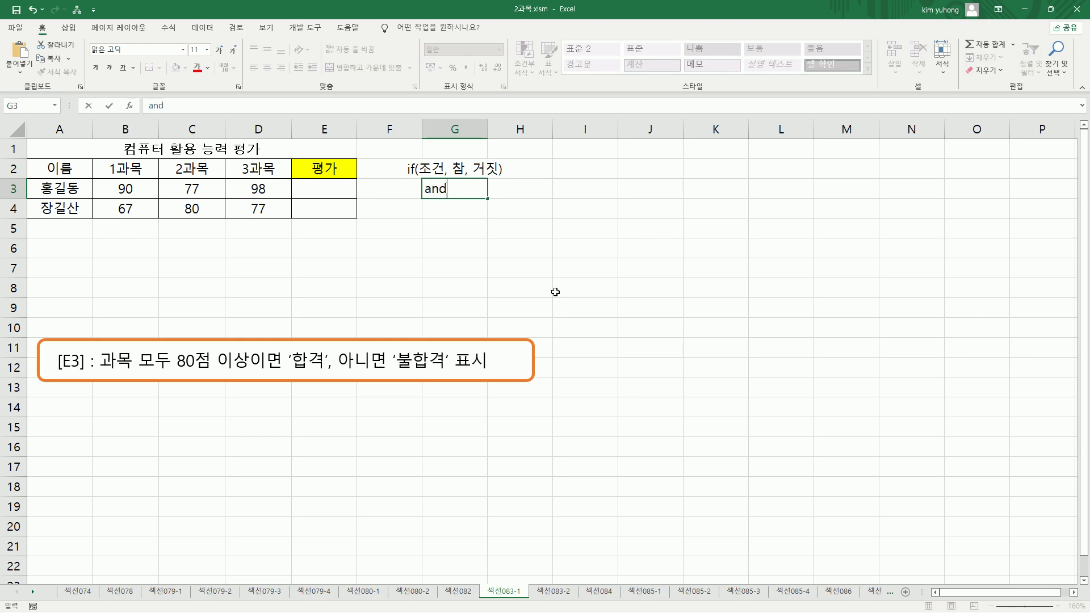
{"action": "type", "text": "("}
{"action": "type", "text": "wh"}
{"action": "key", "text": "BackSpace"}
{"action": "key", "text": "BackSpace"}
{"action": "key", "text": "Hangul"}
{"action": "type", "text": "족"}
{"action": "type", "text": "건1"}
{"action": "type", "text": ", 조"}
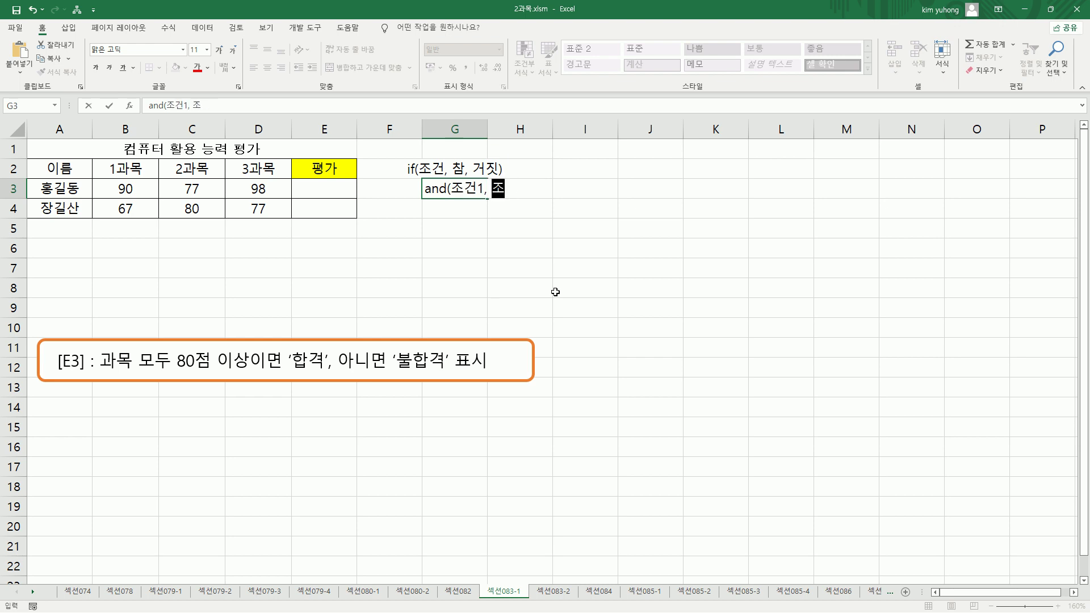
{"action": "type", "text": "건2, 조거"}
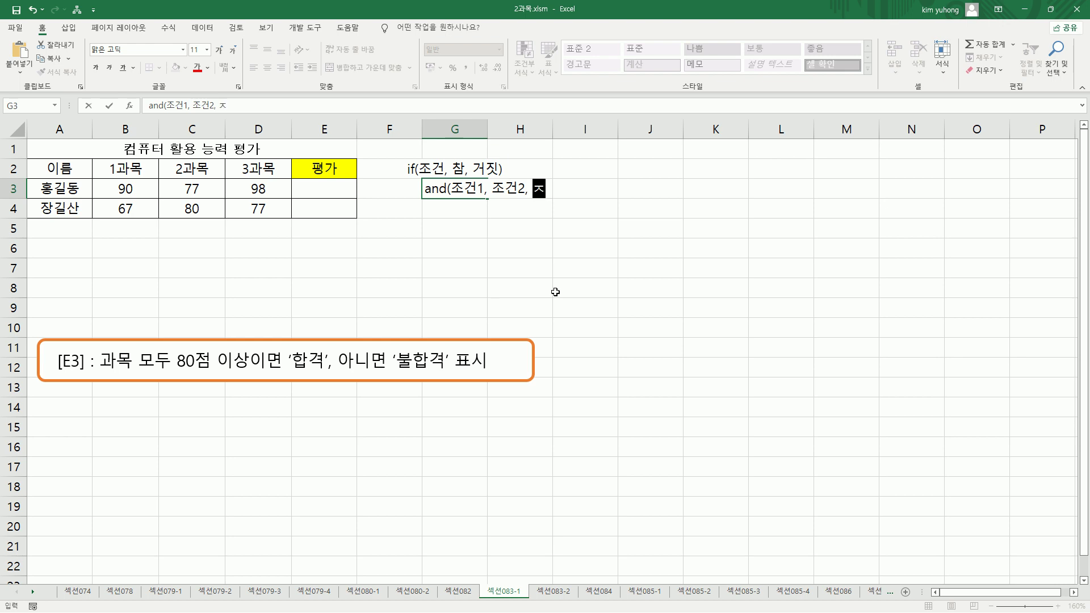
{"action": "type", "text": "3...."}
{"action": "key", "text": "Return"}
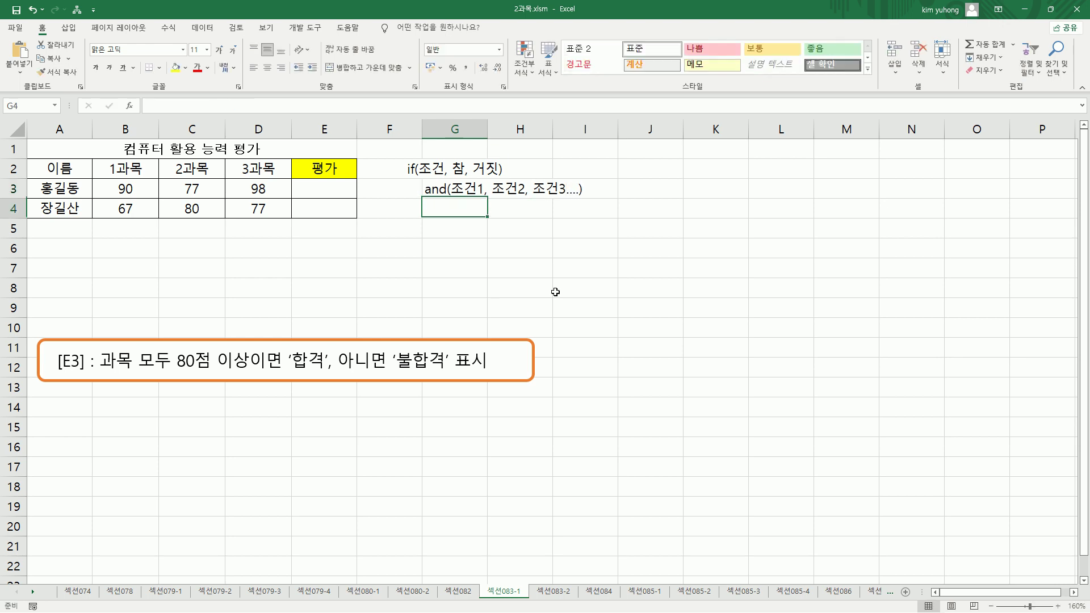
Step: Copy the AND note from G3 to G4 and change its function name to "or"
{"action": "key", "text": "Up"}
{"action": "key", "text": "ctrl+c"}
{"action": "key", "text": "Down"}
{"action": "key", "text": "ctrl+v"}
{"action": "key", "text": "F2"}
{"action": "key", "text": "Home"}
{"action": "key", "text": "Delete"}
{"action": "key", "text": "Delete"}
{"action": "key", "text": "Delete"}
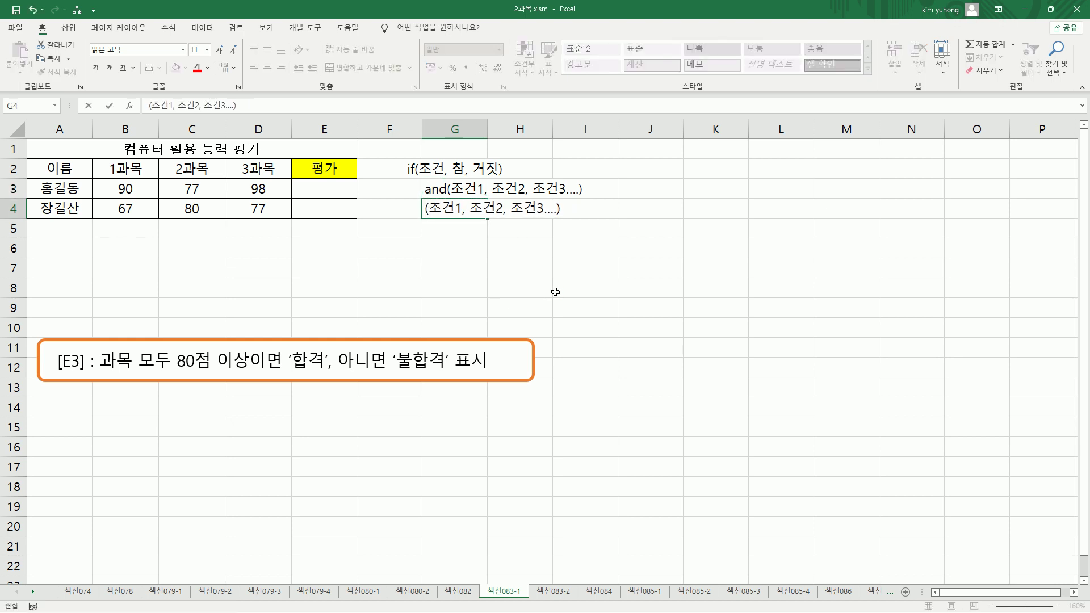
{"action": "type", "text": "or"}
{"action": "key", "text": "Return"}
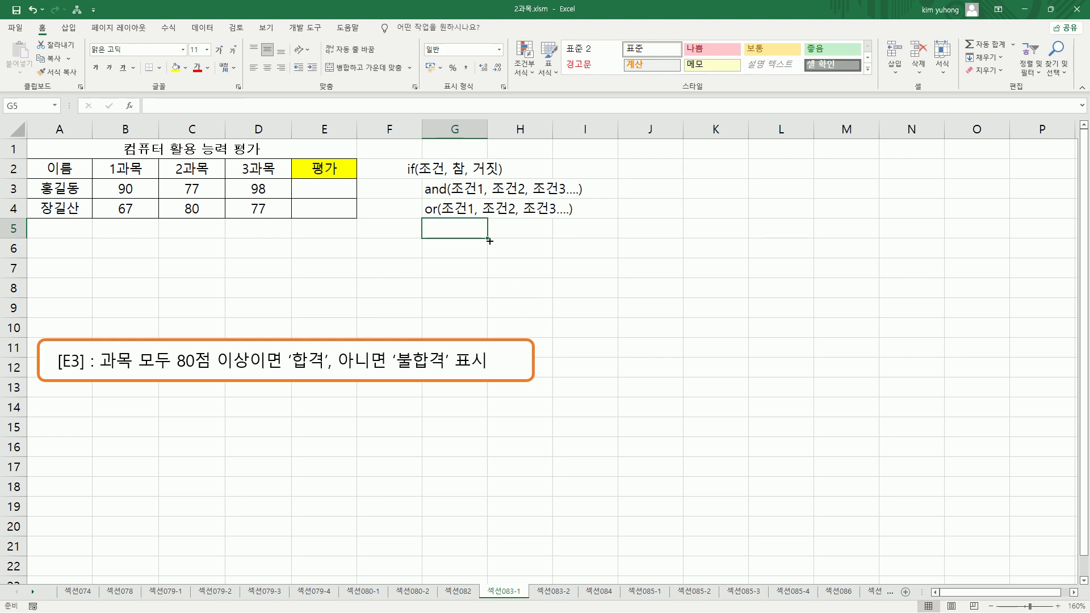
{"action": "left_click_drag", "start_coordinate": [420, 177], "coordinate": [616, 221]}
{"action": "mouse_move", "coordinate": [449, 178]}
{"action": "left_mouse_down"}
{"action": "mouse_move", "coordinate": [536, 217]}
{"action": "mouse_move", "coordinate": [568, 217]}
{"action": "left_mouse_up"}
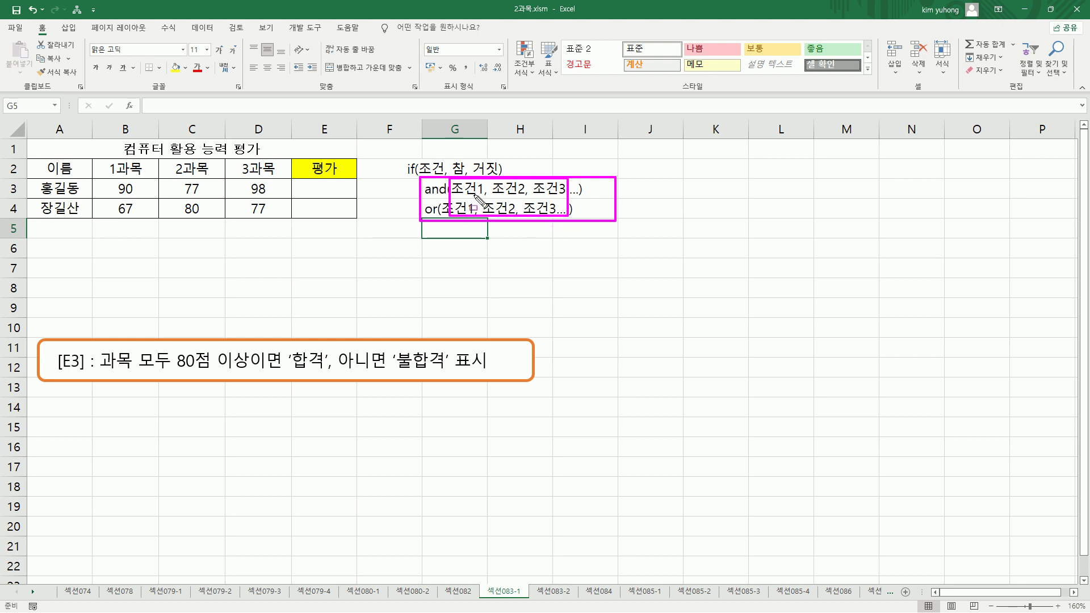
{"action": "left_click_drag", "start_coordinate": [454, 196], "coordinate": [574, 196]}
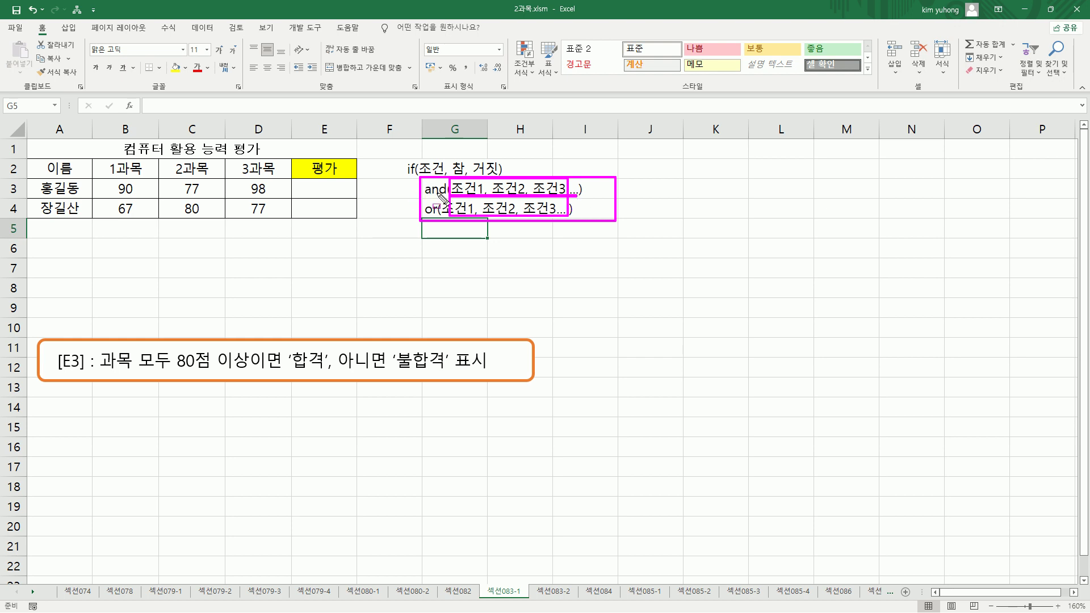
{"action": "left_click_drag", "start_coordinate": [447, 214], "coordinate": [560, 214]}
{"action": "left_click_drag", "start_coordinate": [111, 179], "coordinate": [277, 198]}
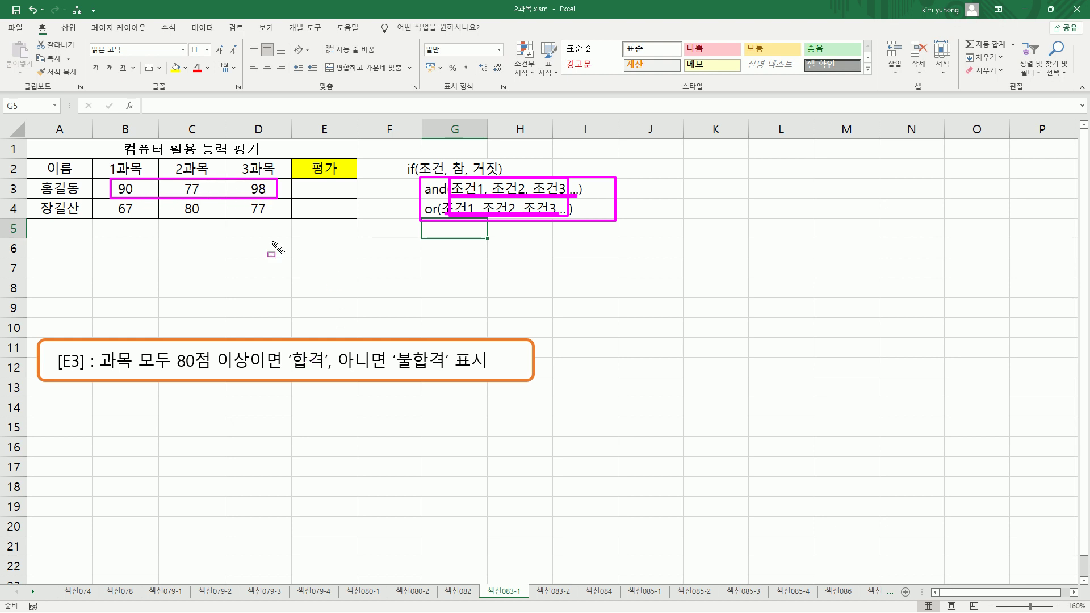
{"action": "key", "text": "Escape"}
Step: Start an IF formula in E3 with a nested AND test whose first condition is B3>=80
{"action": "left_click", "coordinate": [296, 187]}
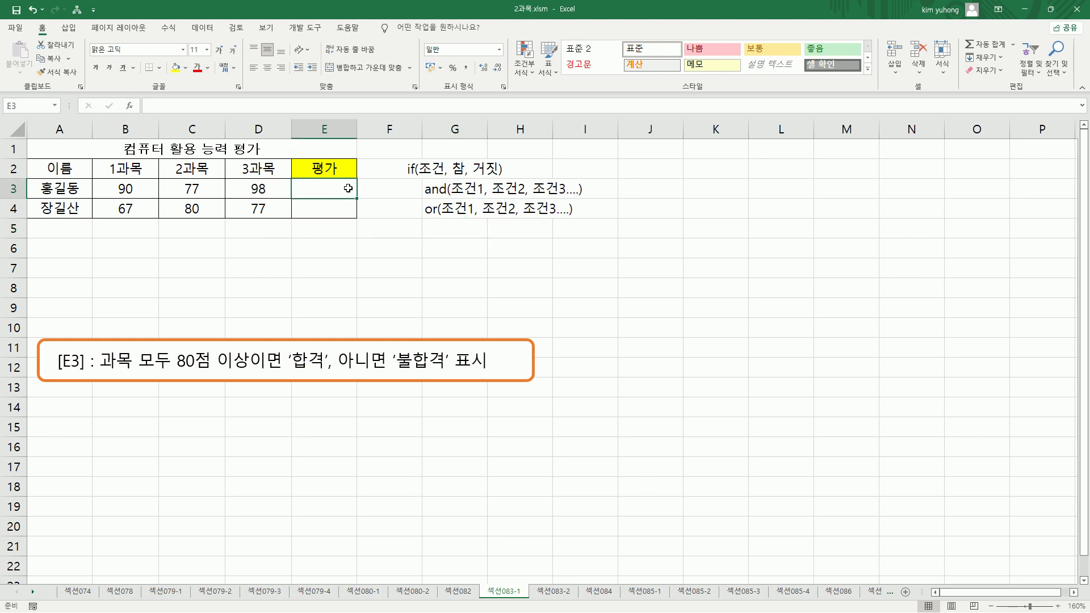
{"action": "type", "text": "="}
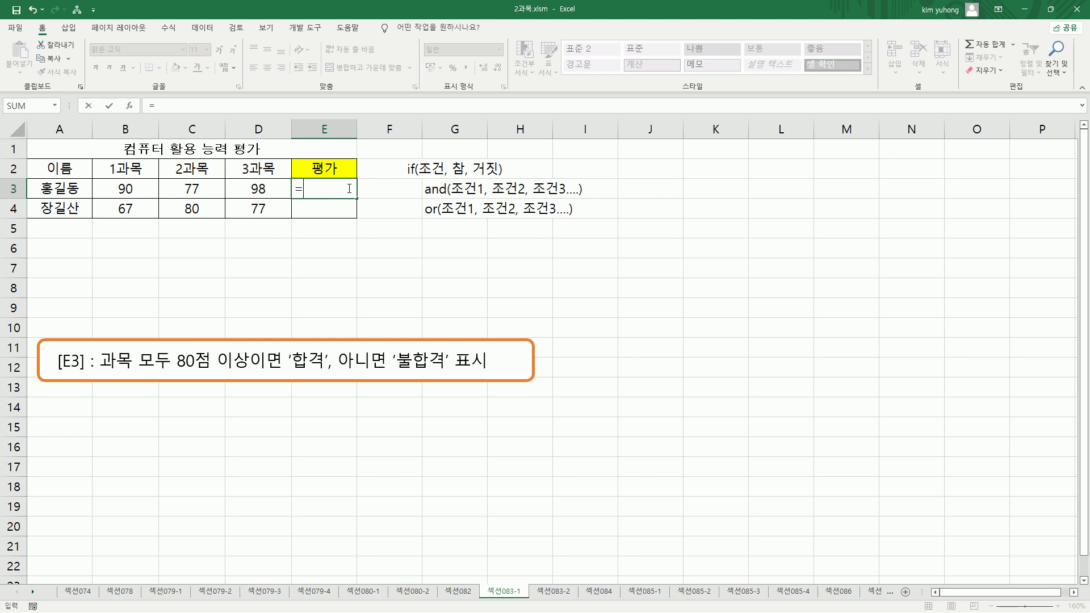
{"action": "type", "text": "if("}
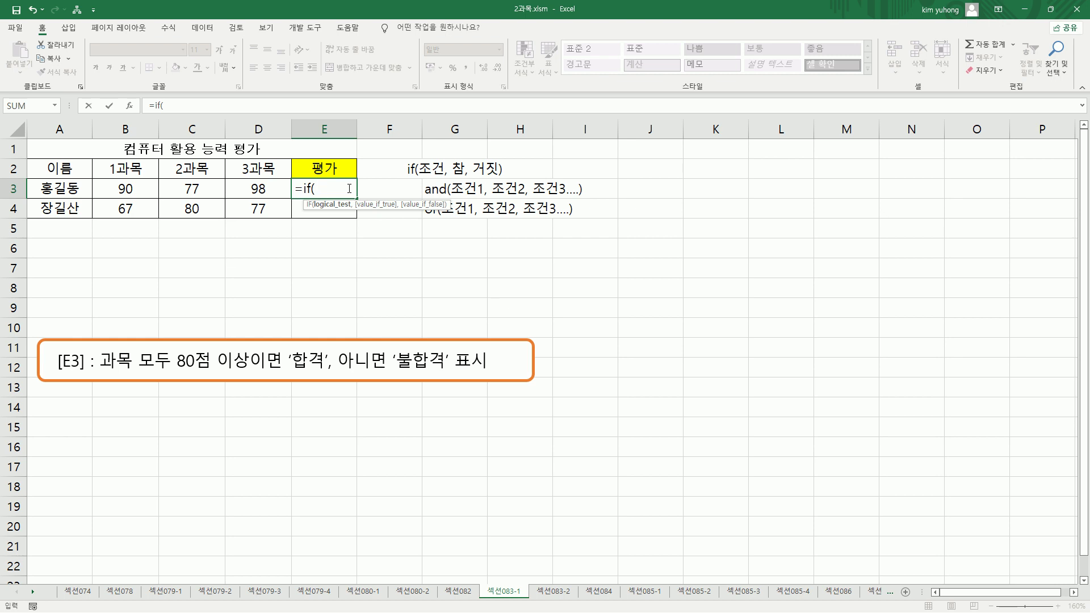
{"action": "type", "text": "and"}
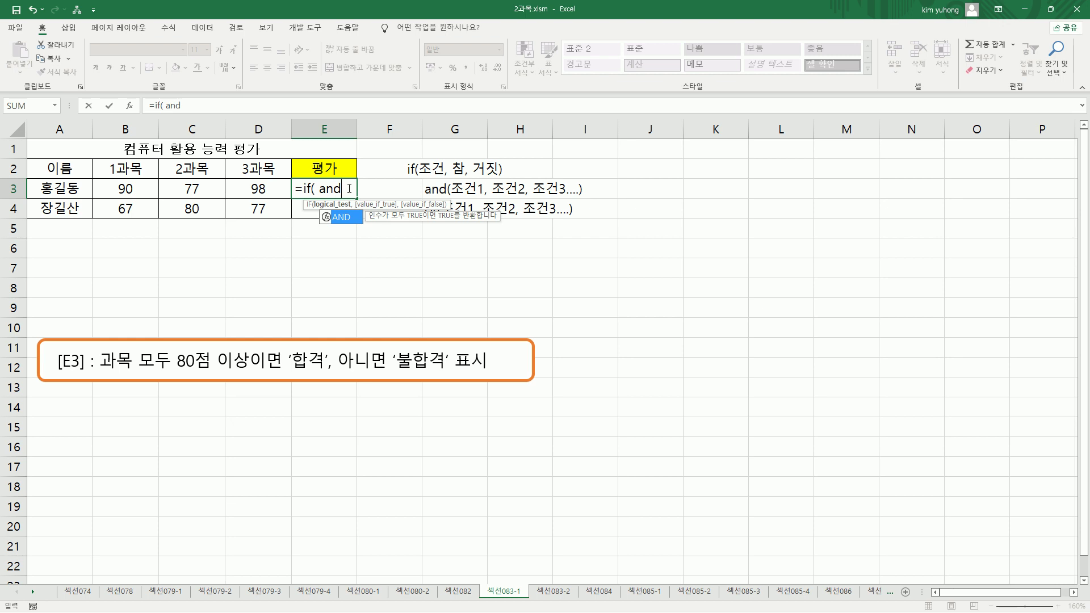
{"action": "type", "text": "("}
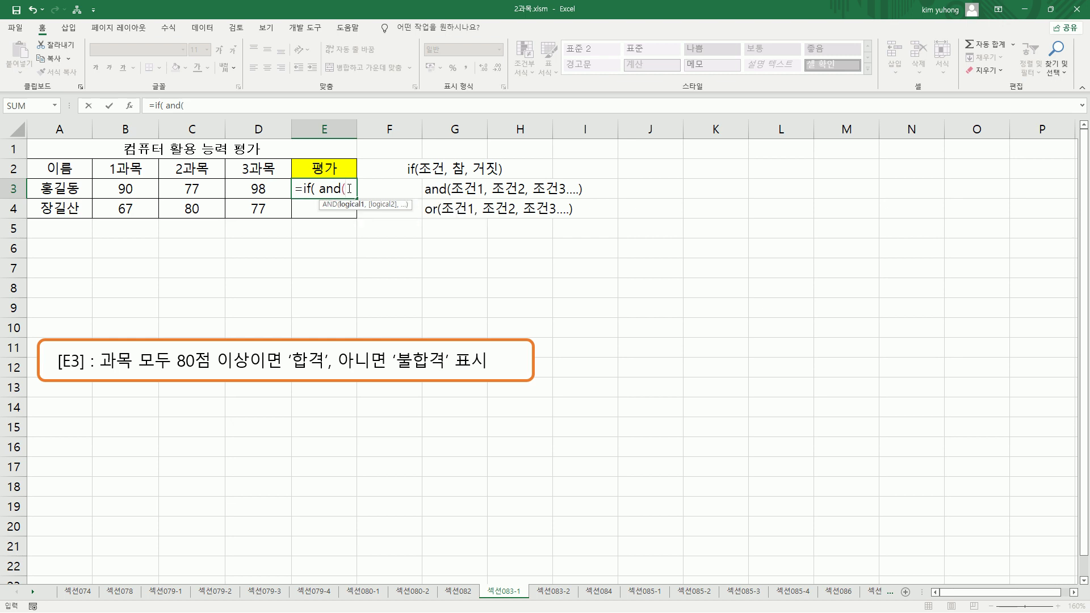
{"action": "left_click", "coordinate": [131, 188]}
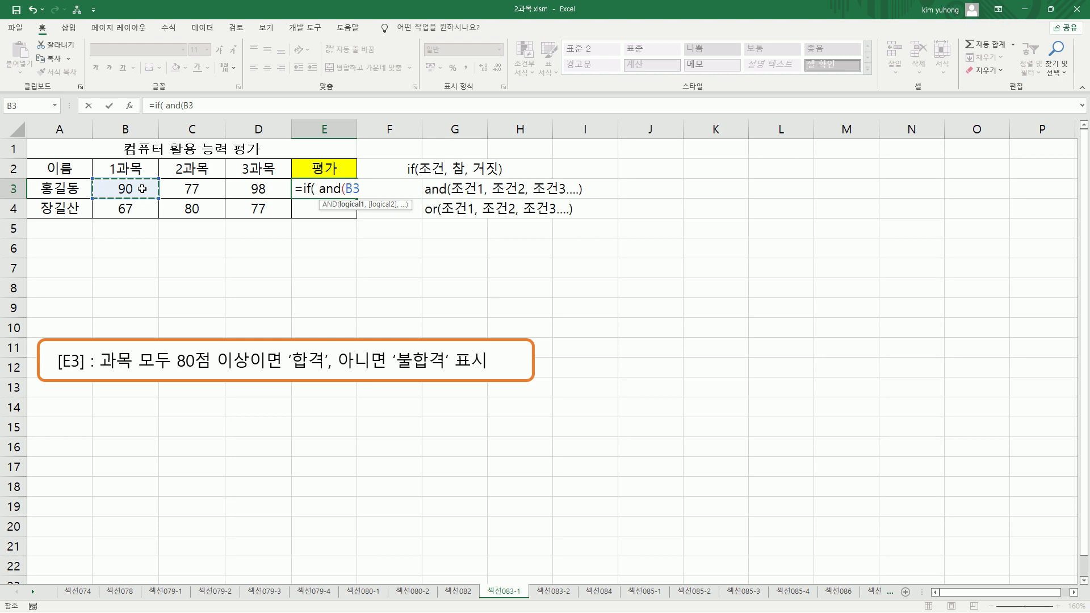
{"action": "type", "text": ">=80,"}
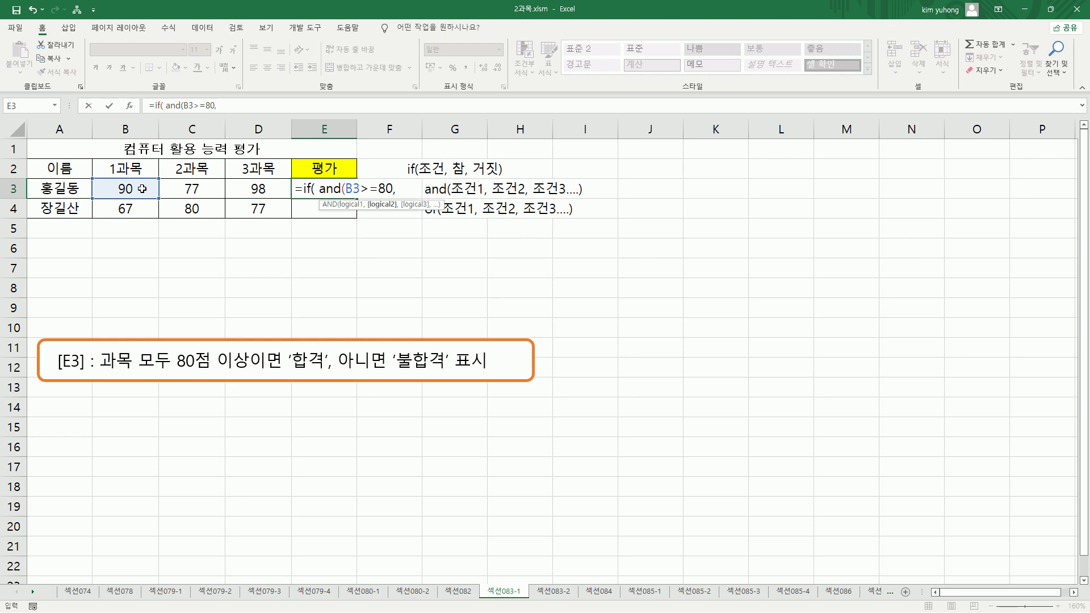
Step: Add the conditions C3>=80 and D3>=80 to the AND test in E3 and close its parenthesis
{"action": "left_click", "coordinate": [205, 190]}
{"action": "type", "text": ">=80"}
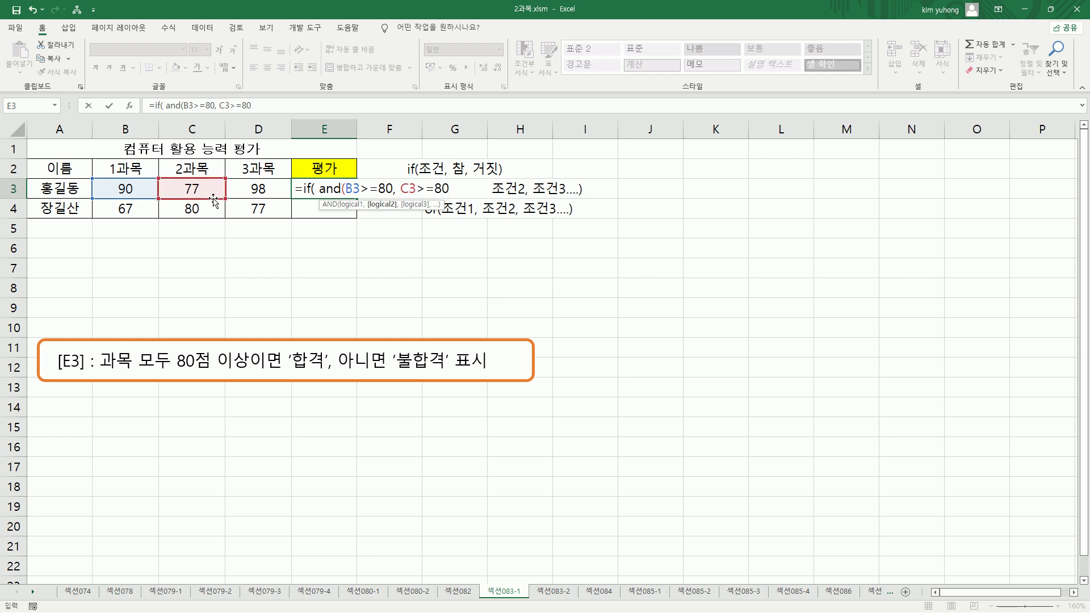
{"action": "type", "text": ","}
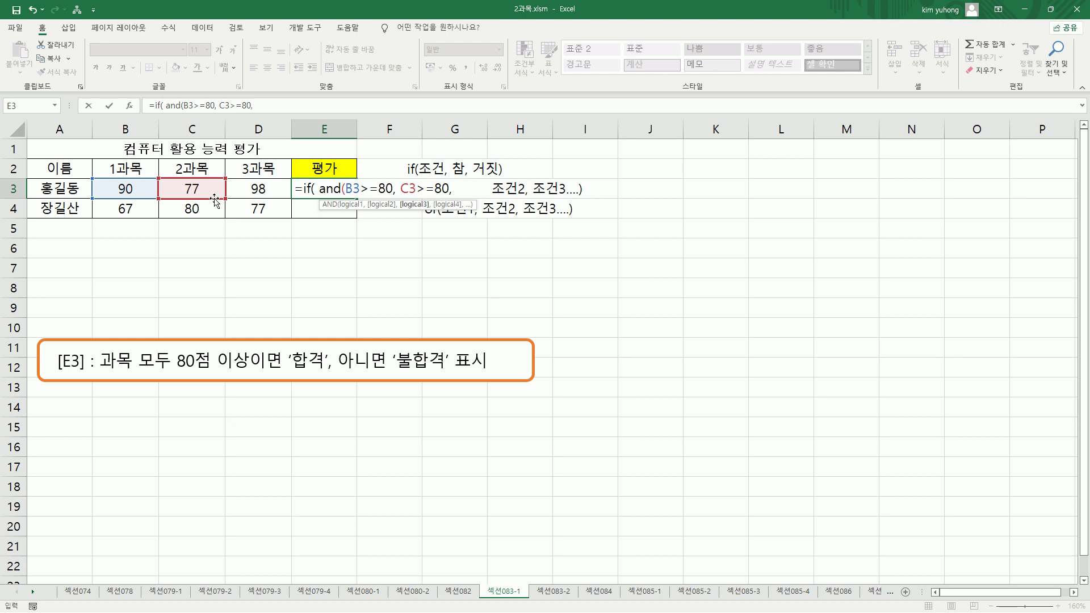
{"action": "left_click", "coordinate": [257, 189]}
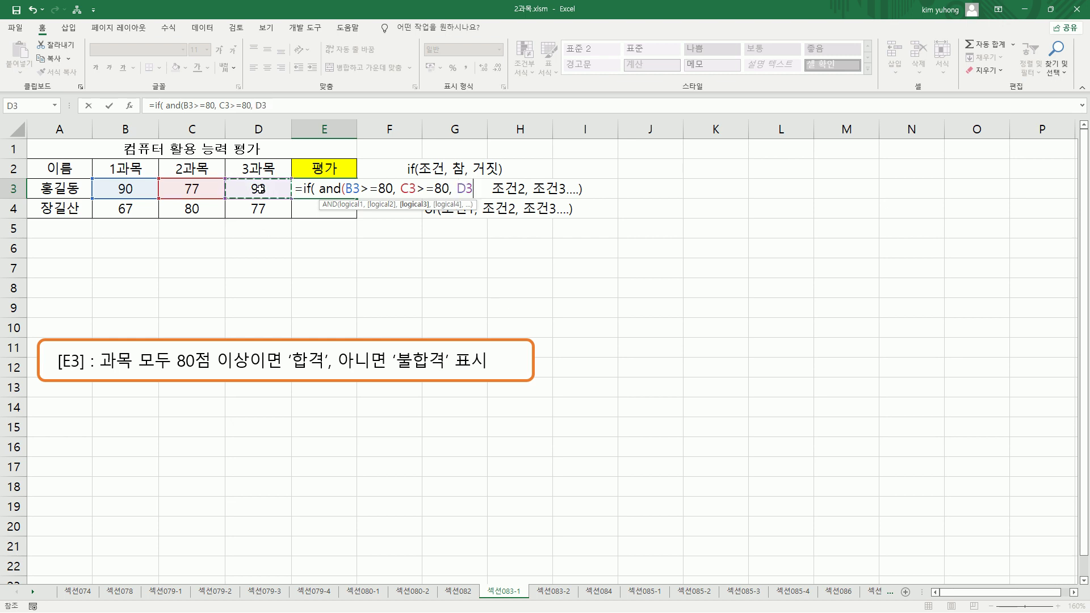
{"action": "type", "text": ">=80"}
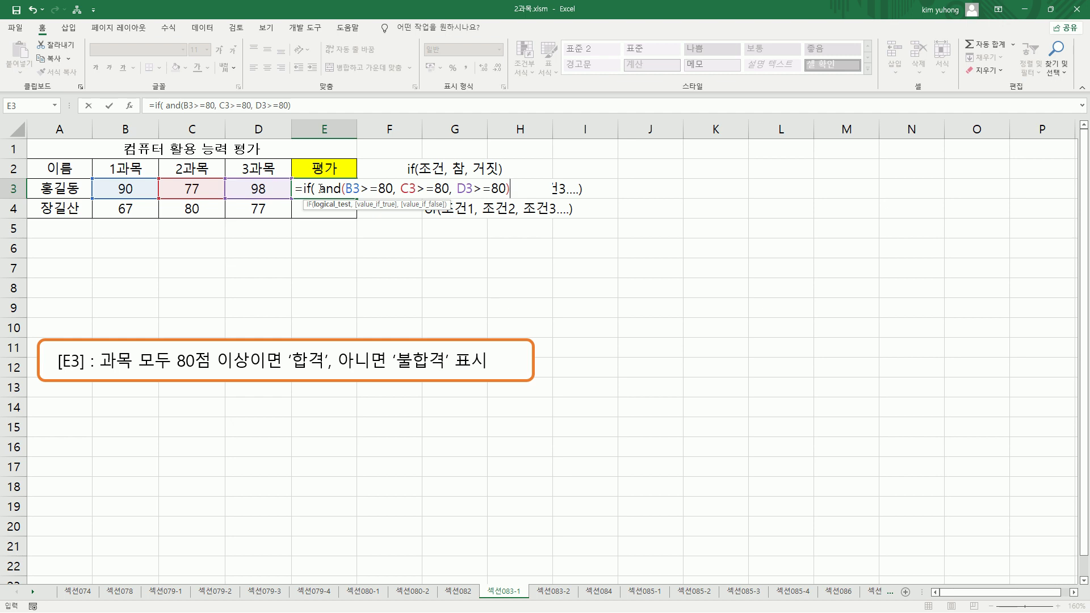
{"action": "left_click_drag", "start_coordinate": [345, 188], "coordinate": [506, 189]}
{"action": "key", "text": "ctrl+2"}
{"action": "left_click_drag", "start_coordinate": [344, 173], "coordinate": [346, 181]}
{"action": "left_click_drag", "start_coordinate": [507, 182], "coordinate": [508, 188]}
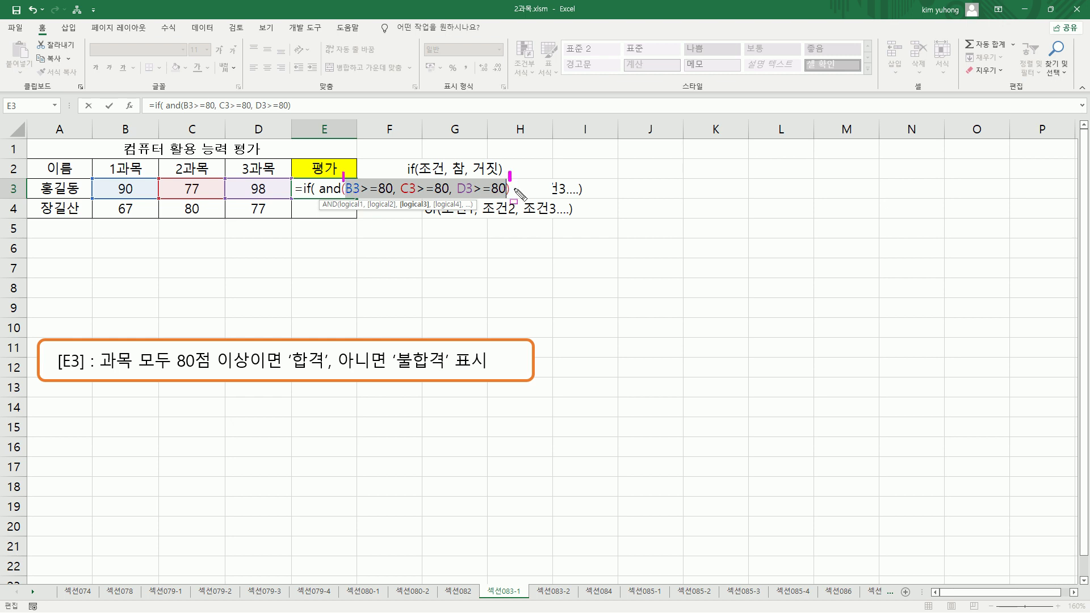
Step: Complete the IF formula in E3 with "합격" as the true result and "불합격" as the false result
{"action": "left_click_drag", "start_coordinate": [317, 196], "coordinate": [504, 195]}
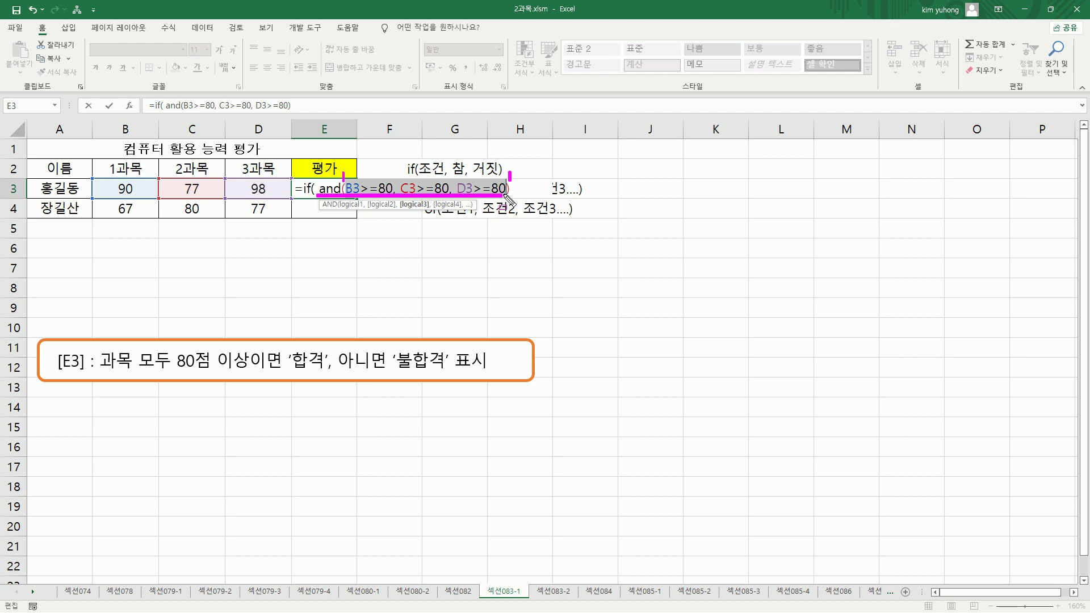
{"action": "key", "text": "Escape"}
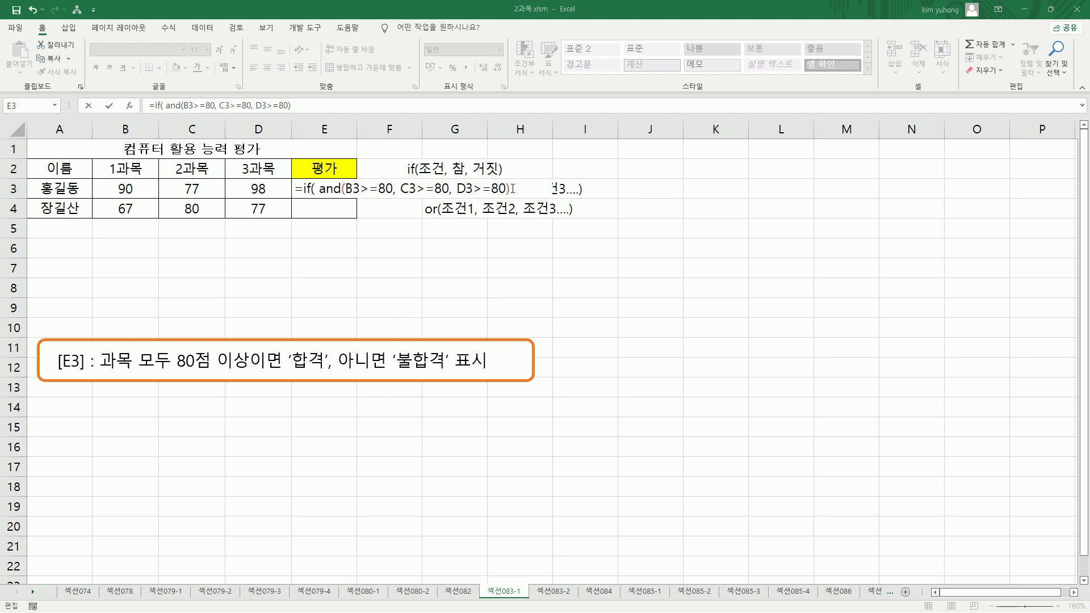
{"action": "left_click", "coordinate": [513, 189]}
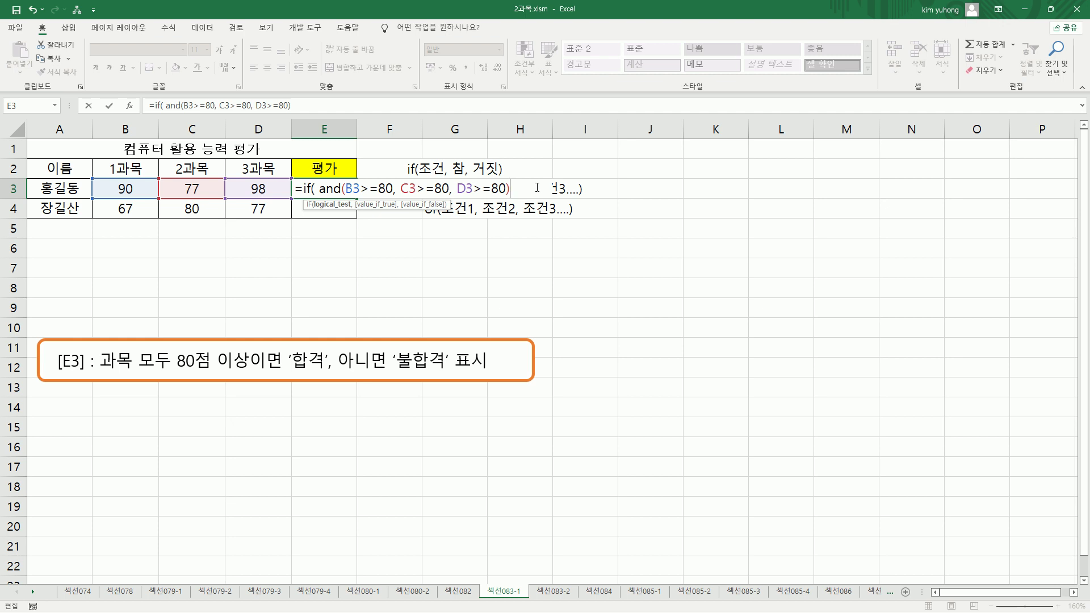
{"action": "type", "text": ","}
{"action": "type", "text": "합격\" , \"불합"}
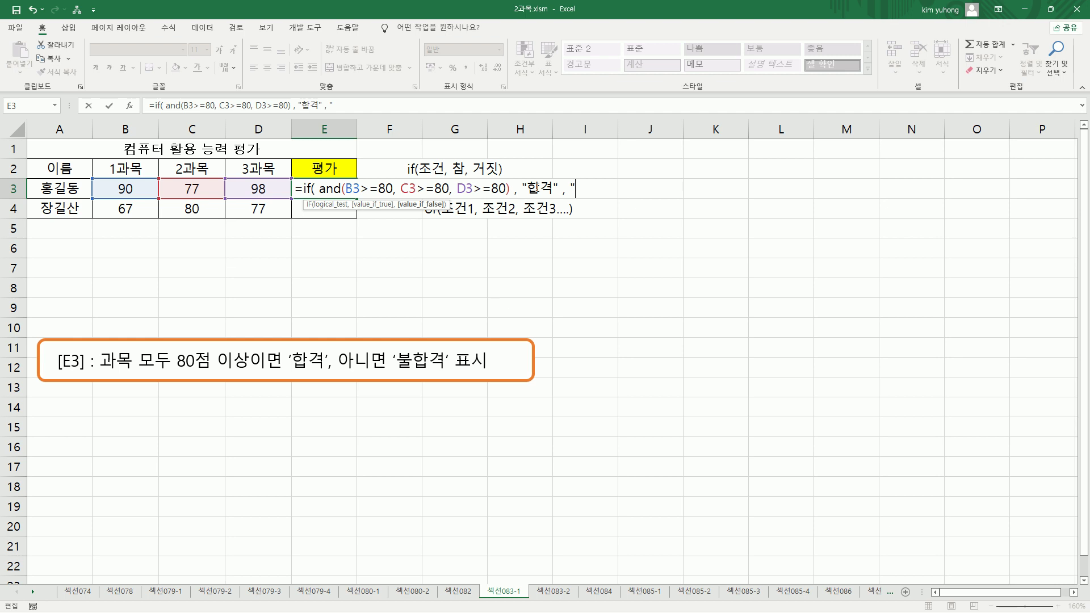
{"action": "type", "text": "격"}
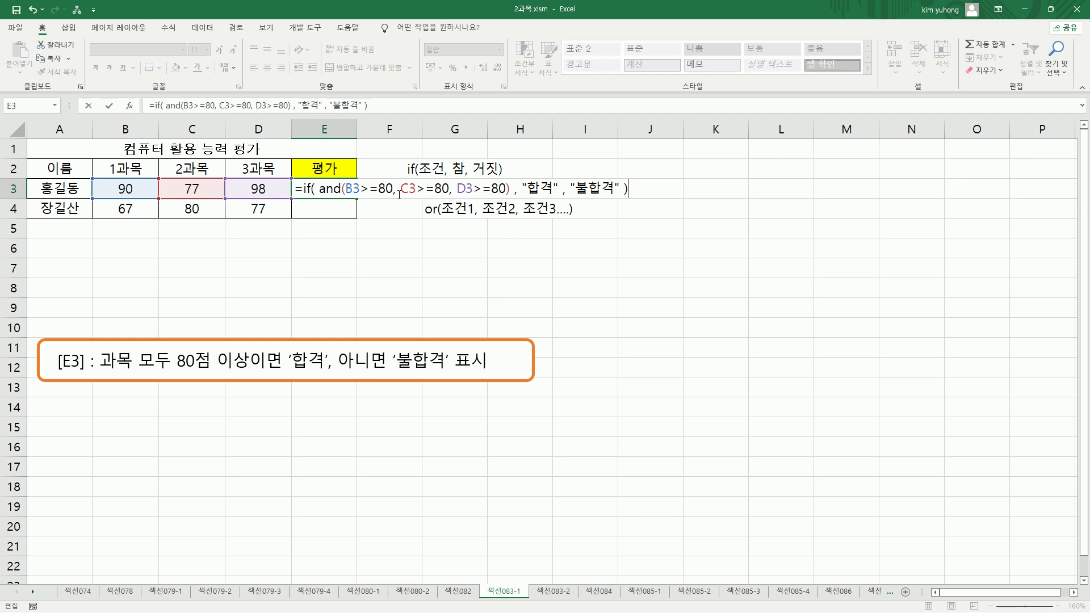
{"action": "key", "text": "Return"}
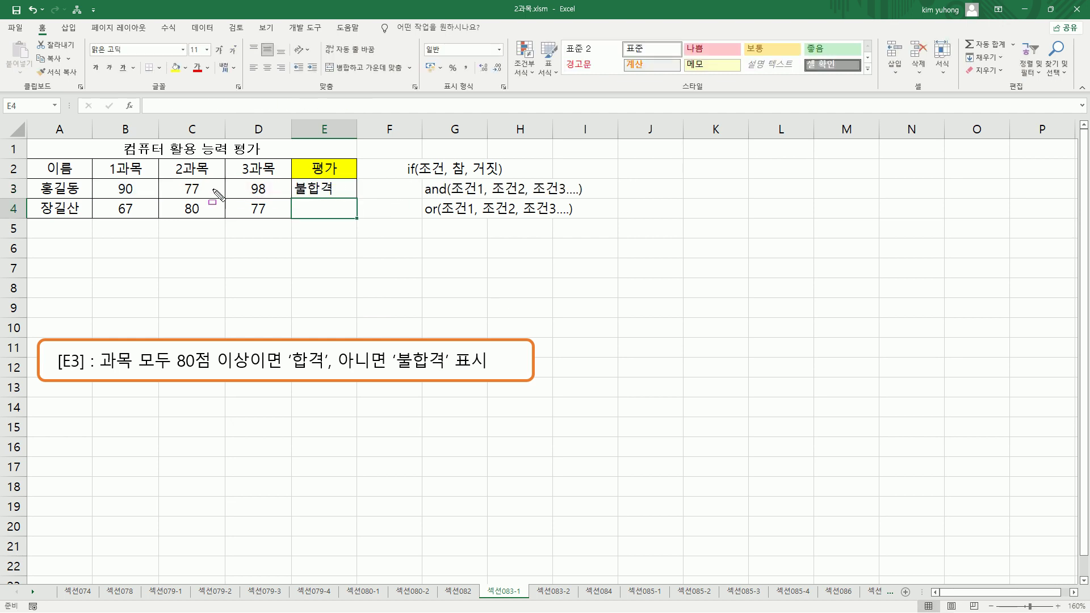
Step: Test the E3 formula by setting the score in C3 to 80, and undo that change
{"action": "left_click_drag", "start_coordinate": [174, 177], "coordinate": [218, 197]}
{"action": "key", "text": "Escape"}
{"action": "left_click", "coordinate": [196, 193]}
{"action": "type", "text": "80"}
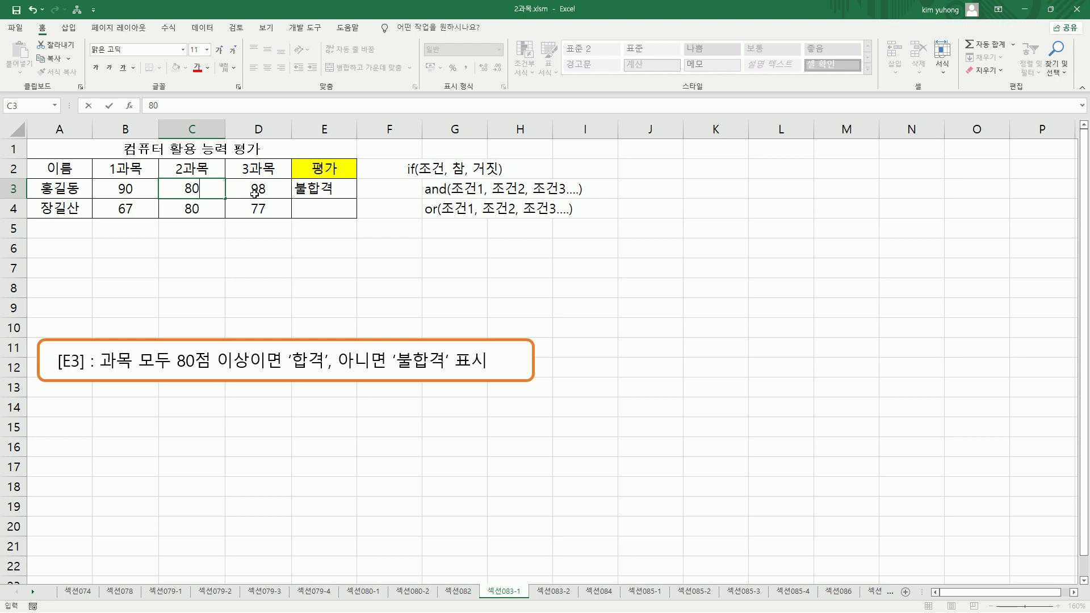
{"action": "key", "text": "Return"}
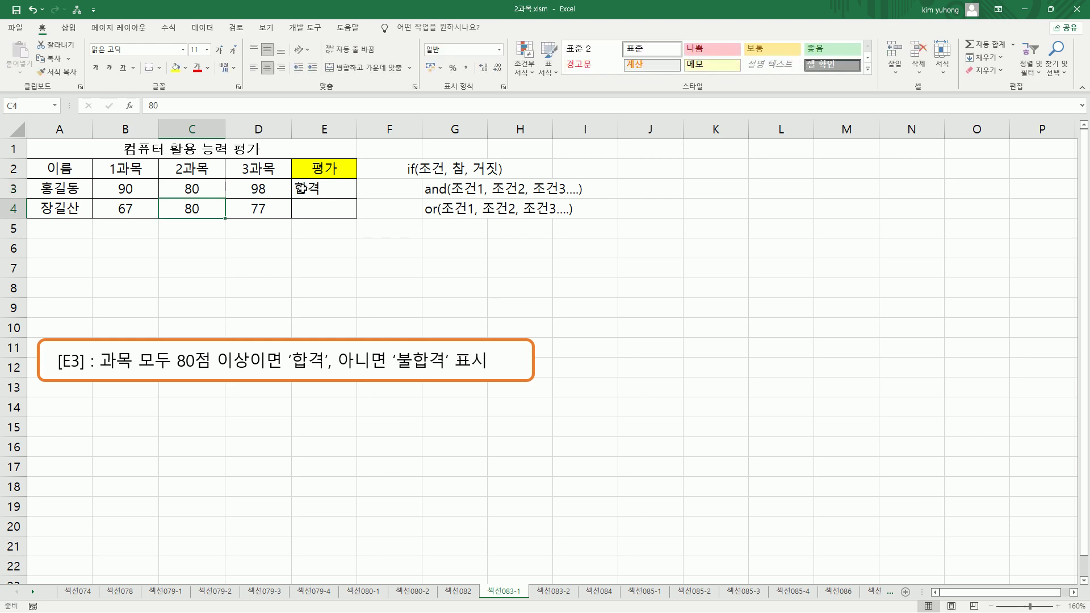
{"action": "left_click", "coordinate": [214, 192]}
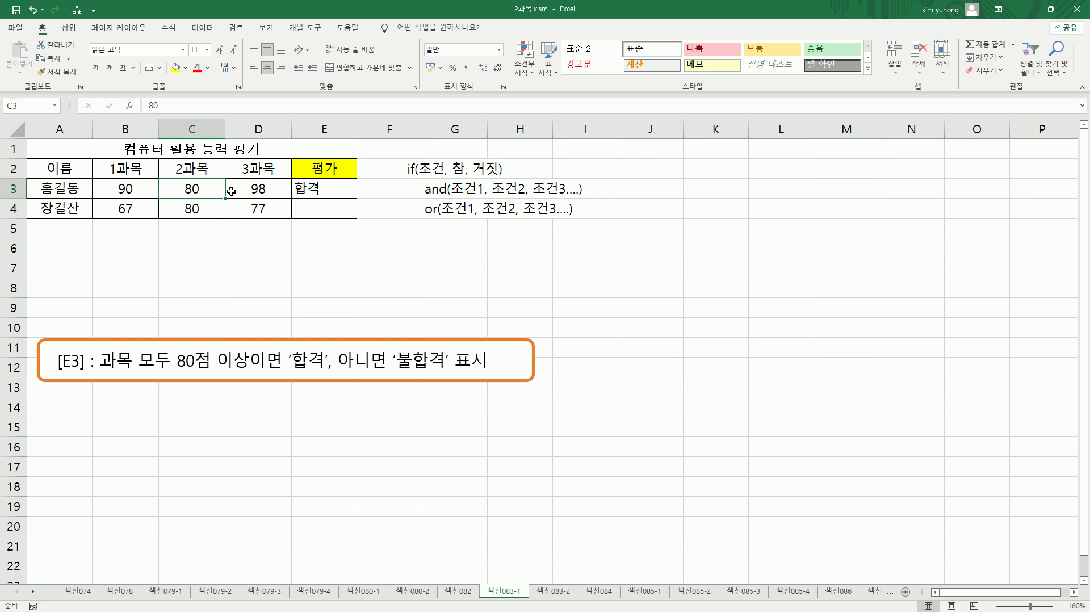
{"action": "key", "text": "ctrl+z"}
Step: Copy the E3 formula into B6 as plain text and colour it red
{"action": "left_click", "coordinate": [310, 189]}
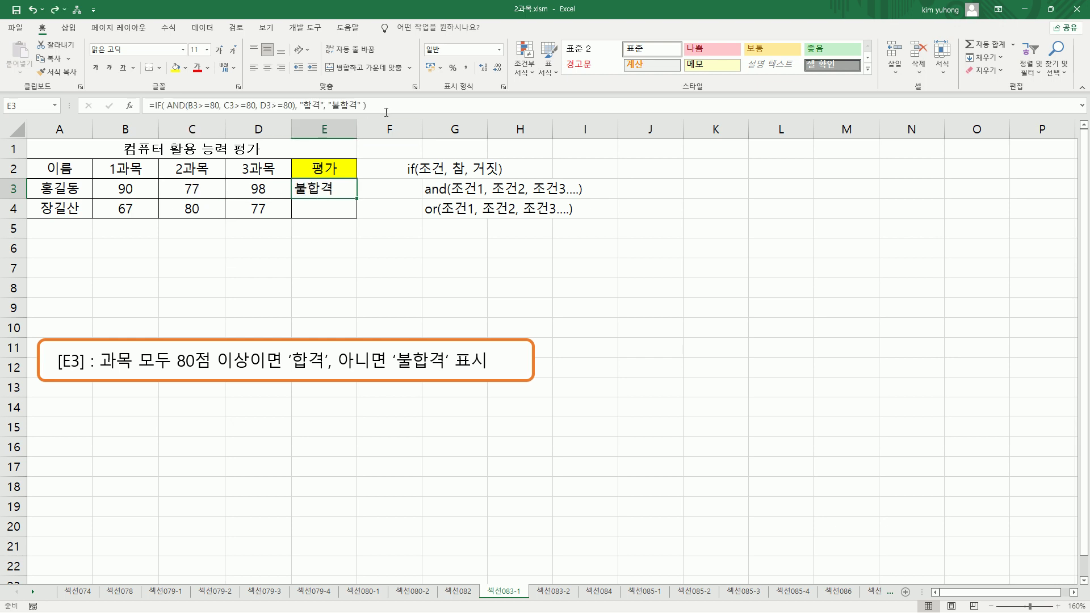
{"action": "left_click", "coordinate": [148, 248]}
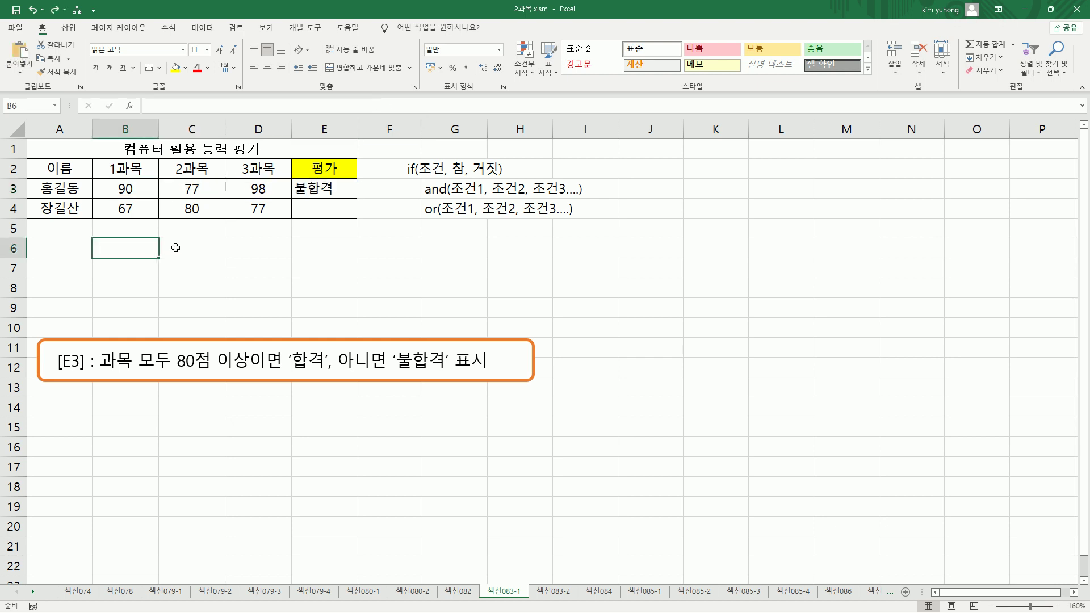
{"action": "key", "text": "ctrl+v"}
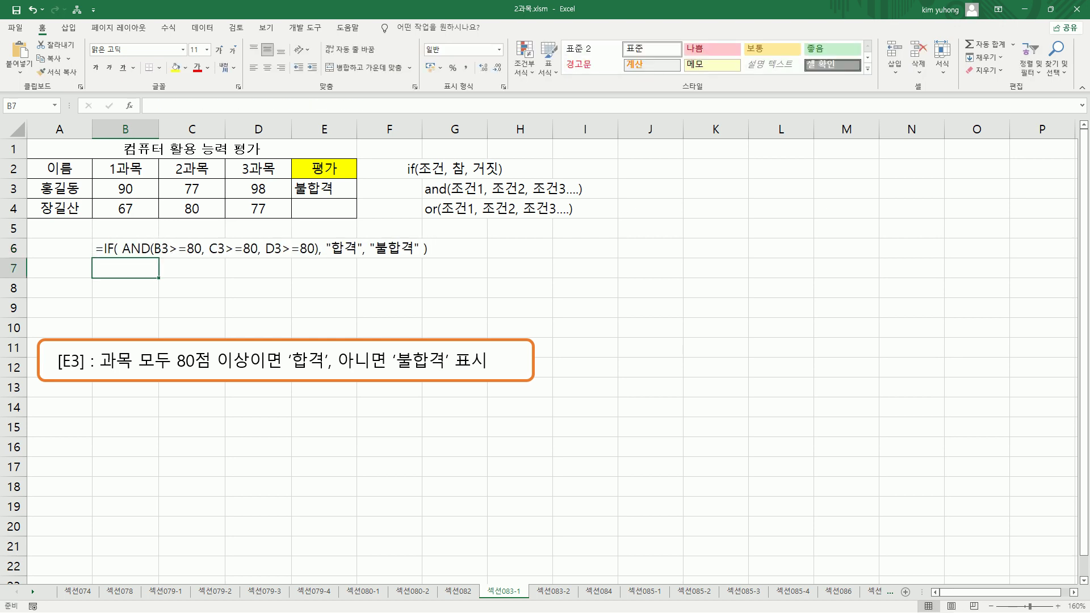
{"action": "left_click", "coordinate": [198, 67]}
{"action": "left_click", "coordinate": [196, 304]}
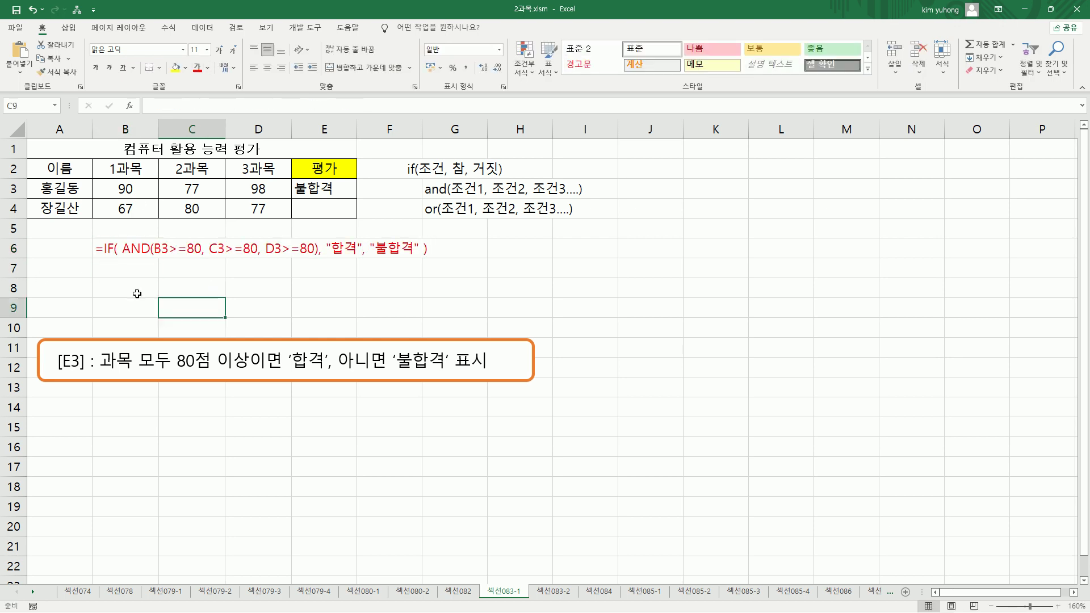
{"action": "left_click_drag", "start_coordinate": [119, 256], "coordinate": [316, 257]}
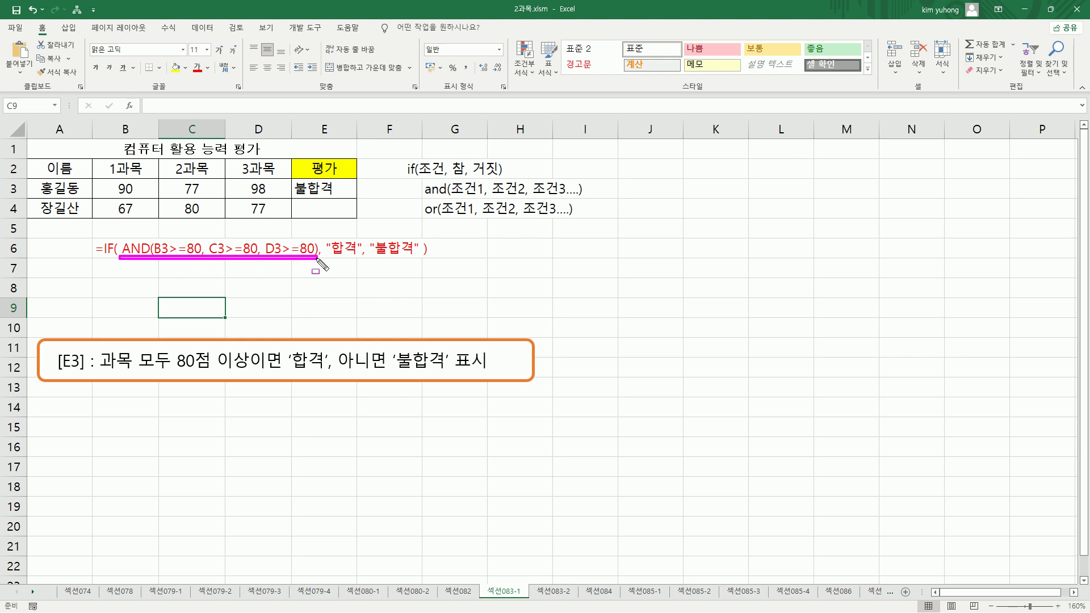
{"action": "left_click_drag", "start_coordinate": [330, 256], "coordinate": [419, 257]}
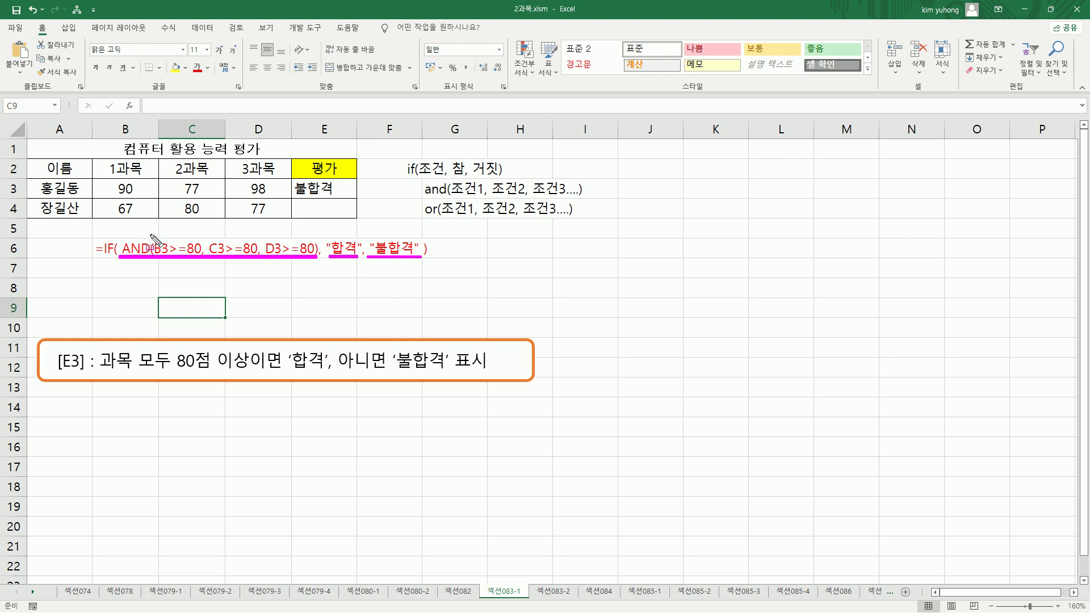
{"action": "left_click_drag", "start_coordinate": [153, 232], "coordinate": [153, 239]}
{"action": "left_click_drag", "start_coordinate": [318, 231], "coordinate": [318, 239]}
{"action": "key", "text": "e"}
{"action": "left_click_drag", "start_coordinate": [299, 199], "coordinate": [352, 216]}
{"action": "mouse_move", "coordinate": [67, 370]}
{"action": "left_mouse_down"}
{"action": "mouse_move", "coordinate": [326, 373]}
{"action": "mouse_move", "coordinate": [317, 349]}
{"action": "mouse_move", "coordinate": [373, 371]}
{"action": "left_mouse_up"}
{"action": "left_click_drag", "start_coordinate": [441, 369], "coordinate": [465, 369]}
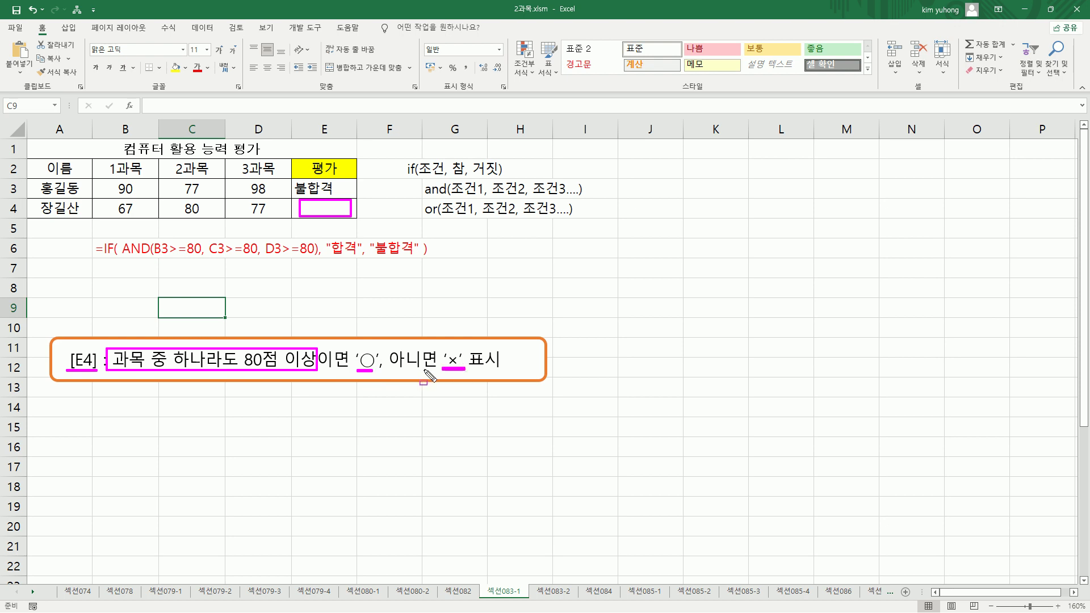
{"action": "key", "text": "Escape"}
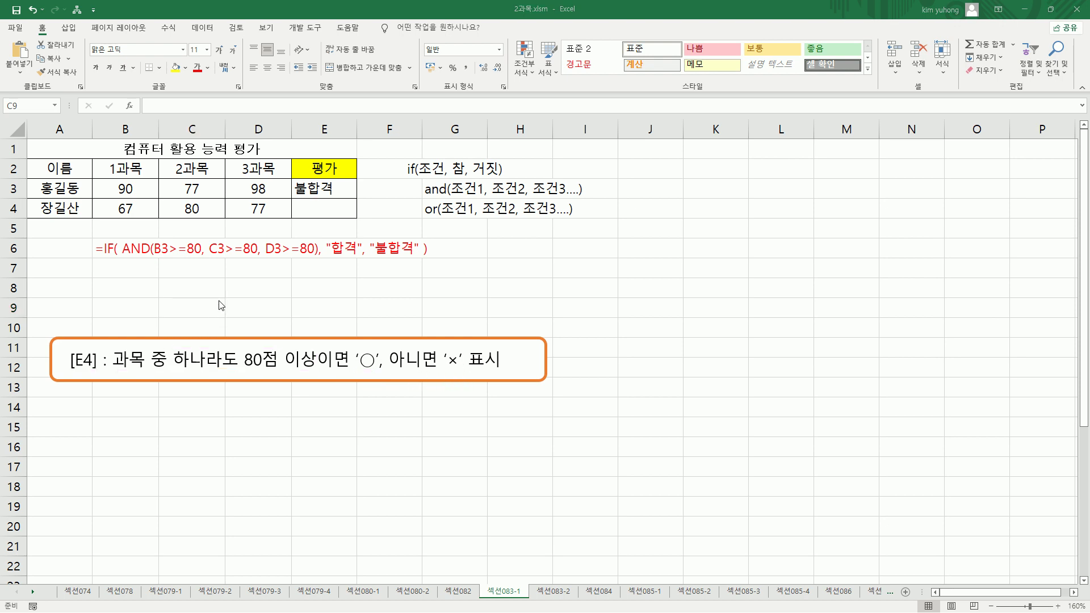
{"action": "key", "text": "ctrl+2"}
{"action": "left_click_drag", "start_coordinate": [240, 348], "coordinate": [318, 366]}
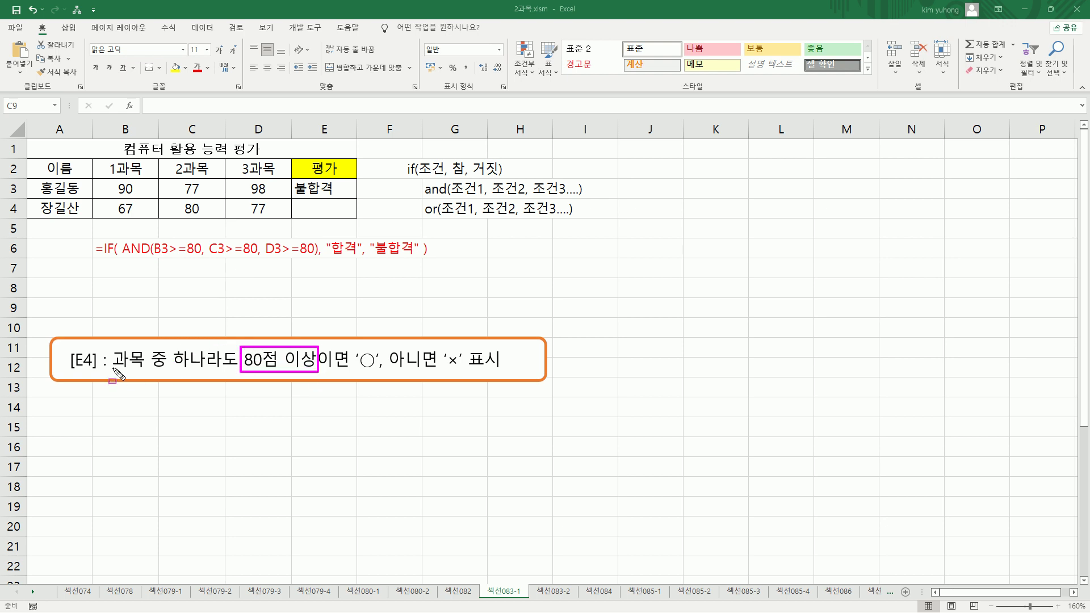
{"action": "left_click_drag", "start_coordinate": [113, 371], "coordinate": [235, 371]}
{"action": "mouse_move", "coordinate": [109, 199]}
{"action": "left_mouse_down"}
{"action": "mouse_move", "coordinate": [138, 217]}
{"action": "mouse_move", "coordinate": [279, 218]}
{"action": "mouse_move", "coordinate": [233, 212]}
{"action": "left_mouse_up"}
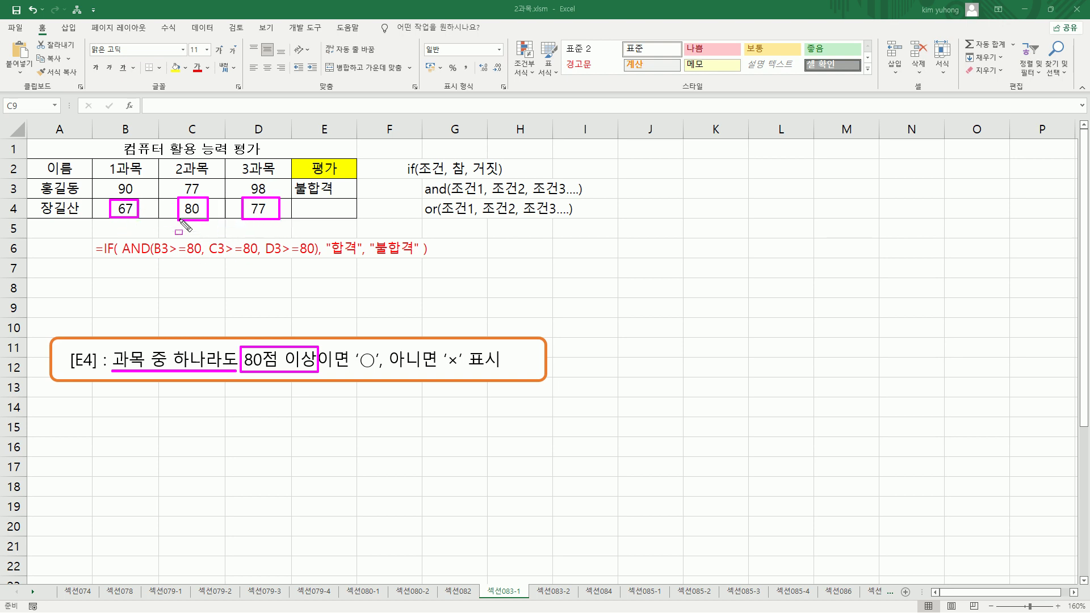
{"action": "left_click_drag", "start_coordinate": [356, 371], "coordinate": [376, 370]}
{"action": "left_click_drag", "start_coordinate": [446, 371], "coordinate": [456, 371]}
{"action": "key", "text": "Escape"}
Step: Start an IF formula in E4 with a nested OR test whose first condition is B4>=80
{"action": "left_click", "coordinate": [324, 210]}
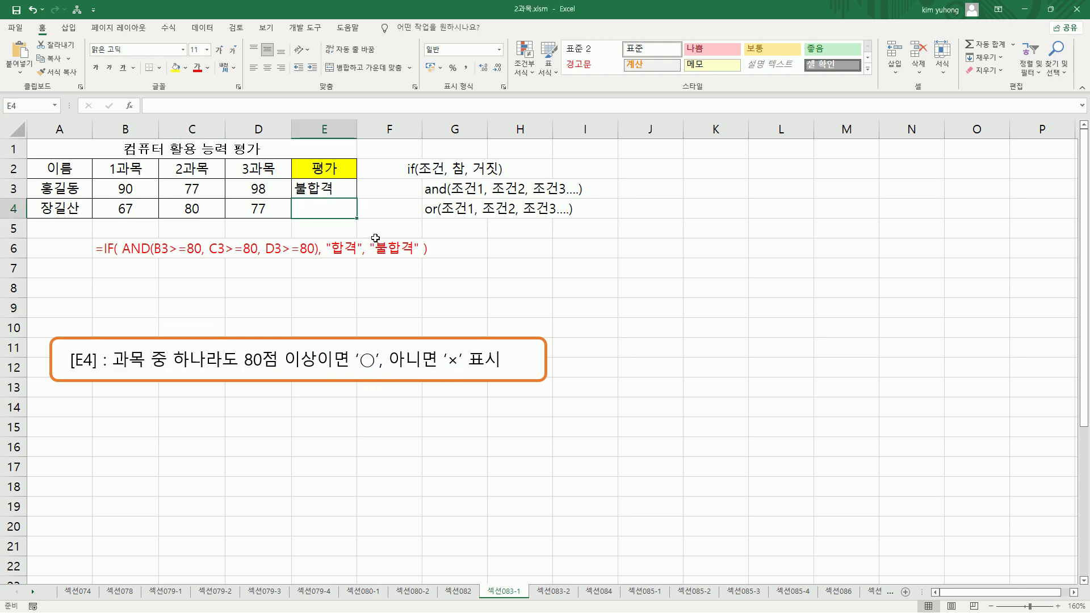
{"action": "left_click_drag", "start_coordinate": [421, 198], "coordinate": [575, 230]}
{"action": "key", "text": "Escape"}
{"action": "left_click", "coordinate": [310, 215]}
{"action": "type", "text": "=if("}
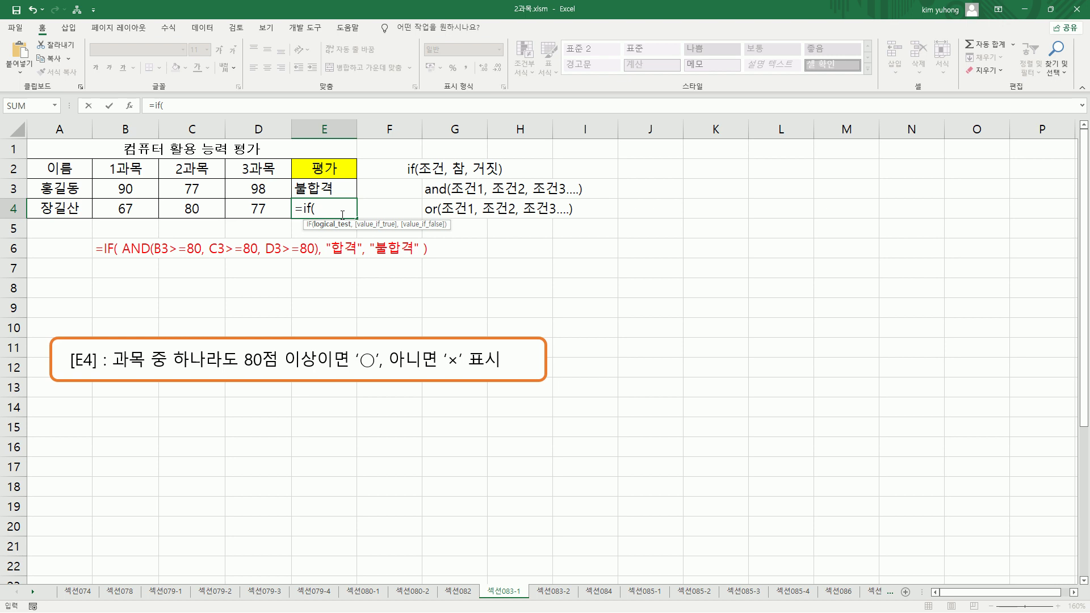
{"action": "type", "text": "or"}
{"action": "key", "text": "Tab"}
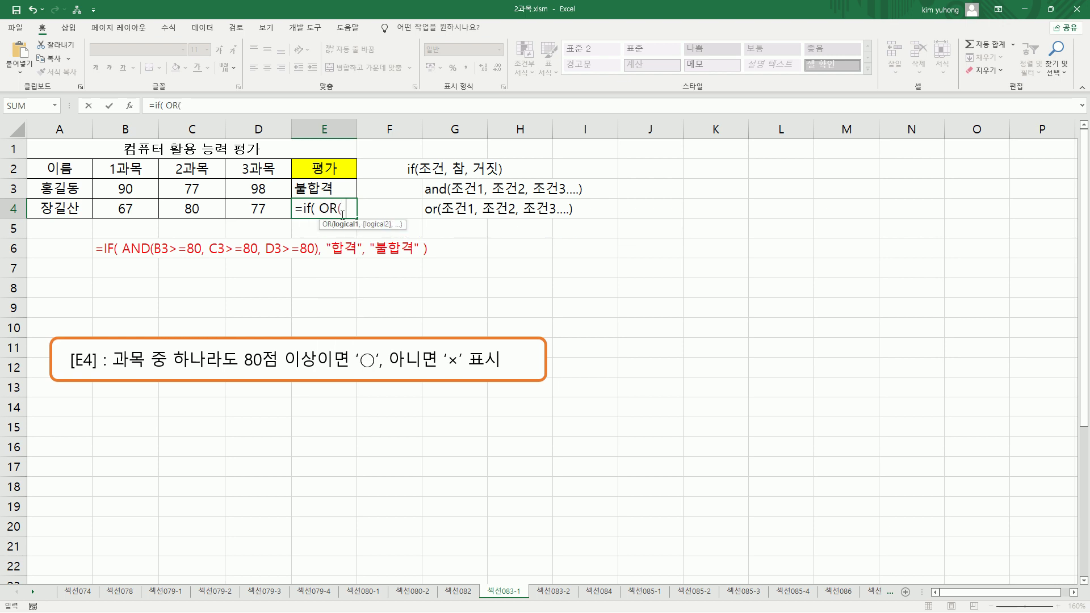
{"action": "left_click", "coordinate": [141, 210]}
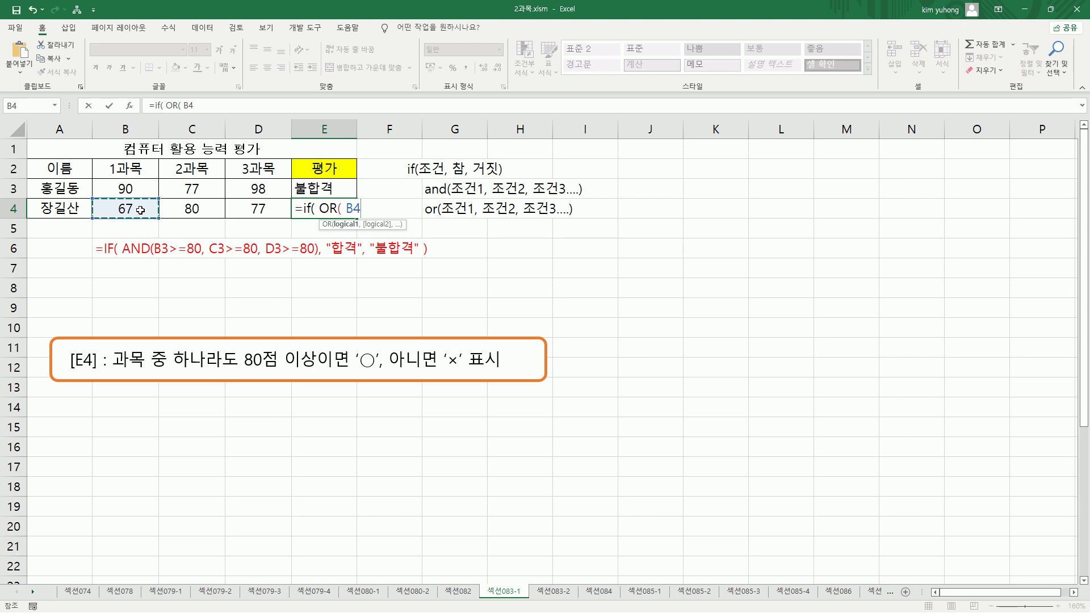
{"action": "type", "text": ">=80 ,"}
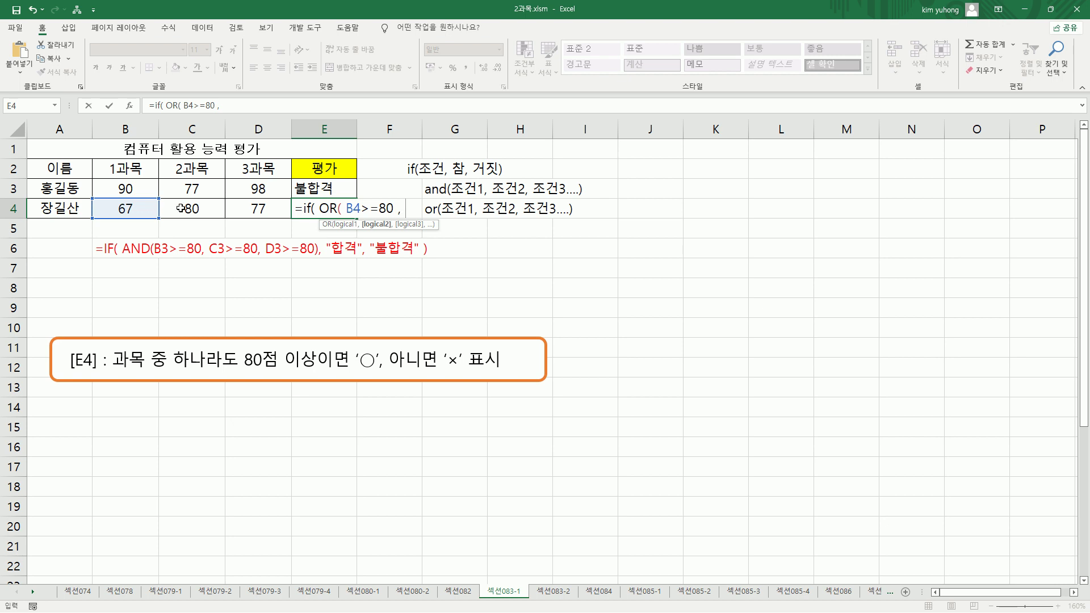
Step: Add the conditions C4>=80 and D4>=80 to the OR test in E4 and close its parenthesis
{"action": "left_click", "coordinate": [180, 208]}
{"action": "type", "text": ">=80"}
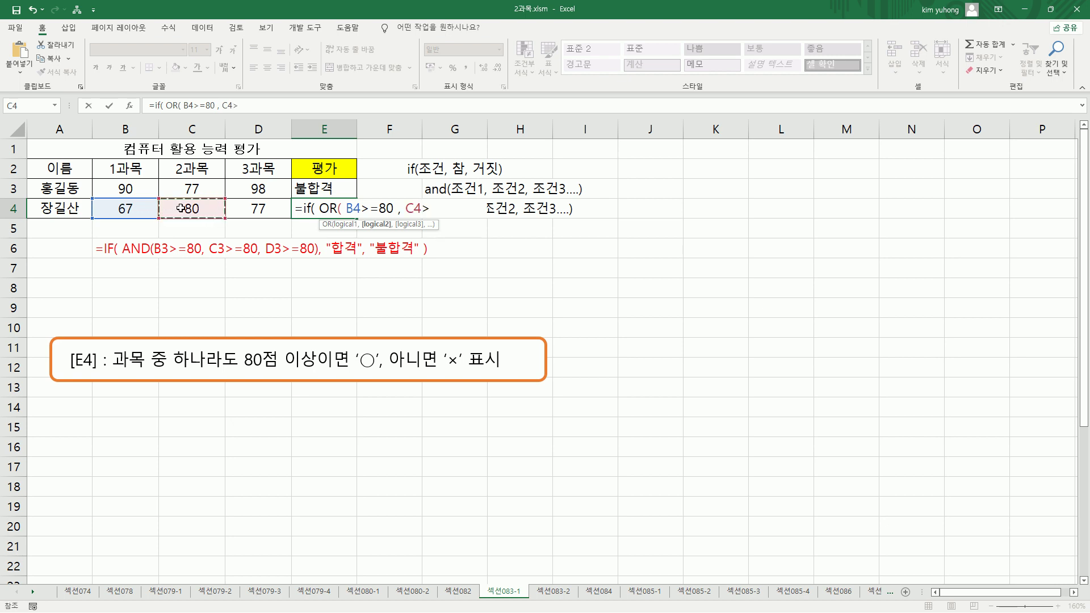
{"action": "type", "text": " ,"}
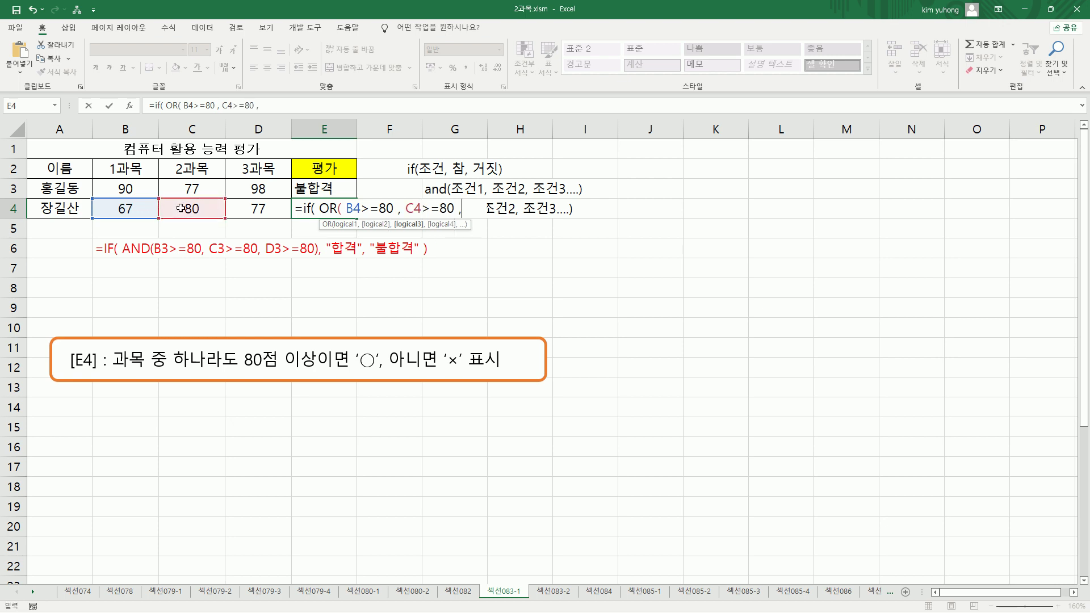
{"action": "left_click", "coordinate": [246, 208]}
{"action": "type", "text": ">="}
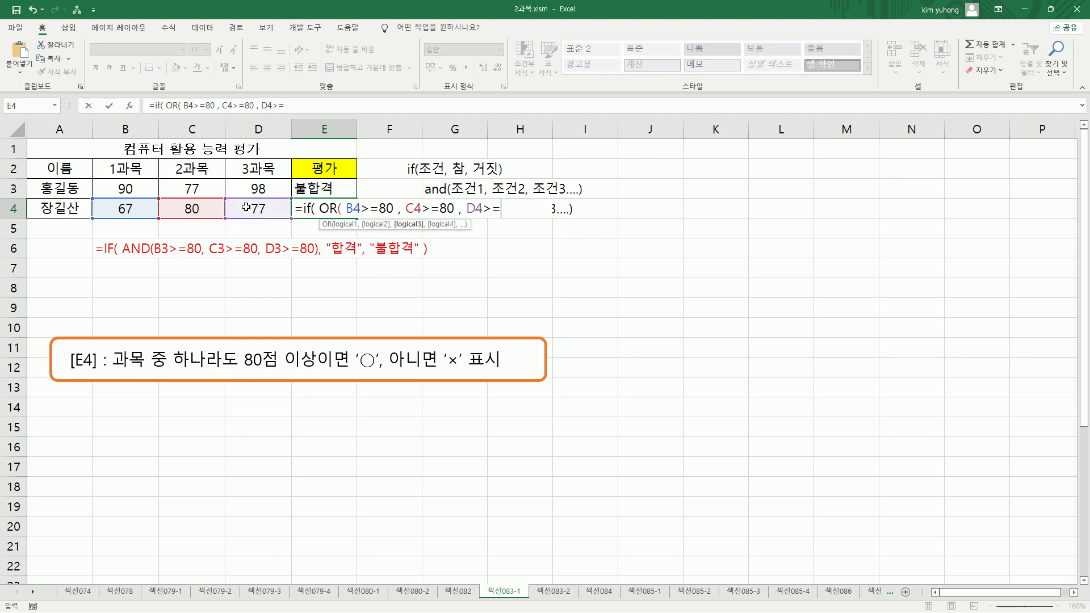
{"action": "type", "text": "80 )"}
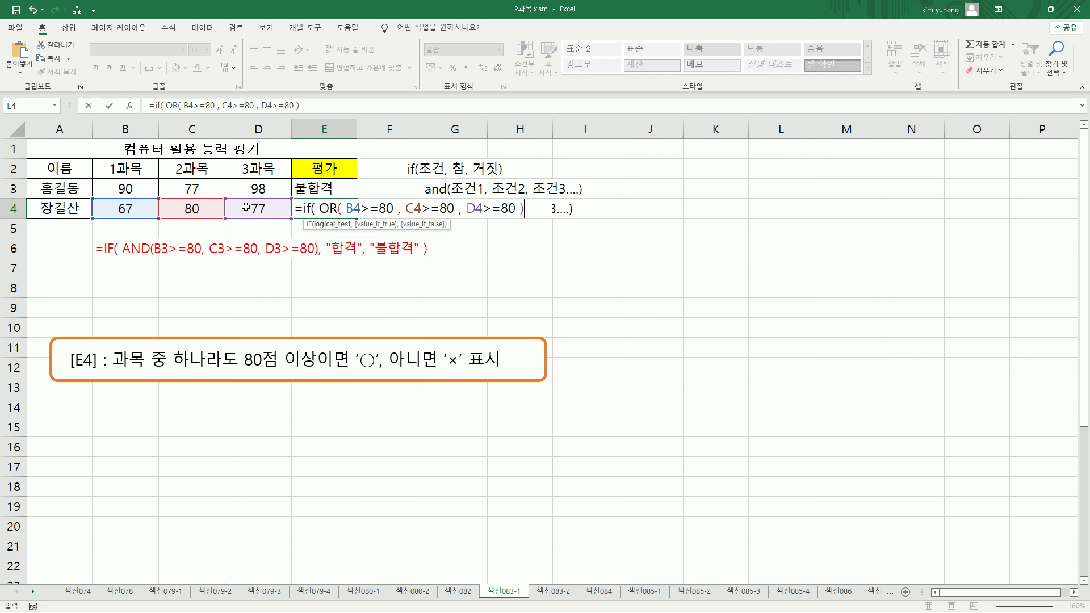
Step: Complete the IF formula in E4 with "O" as the true result and "X" as the false result
{"action": "left_click_drag", "start_coordinate": [346, 215], "coordinate": [515, 215]}
{"action": "left_click", "coordinate": [466, 215]}
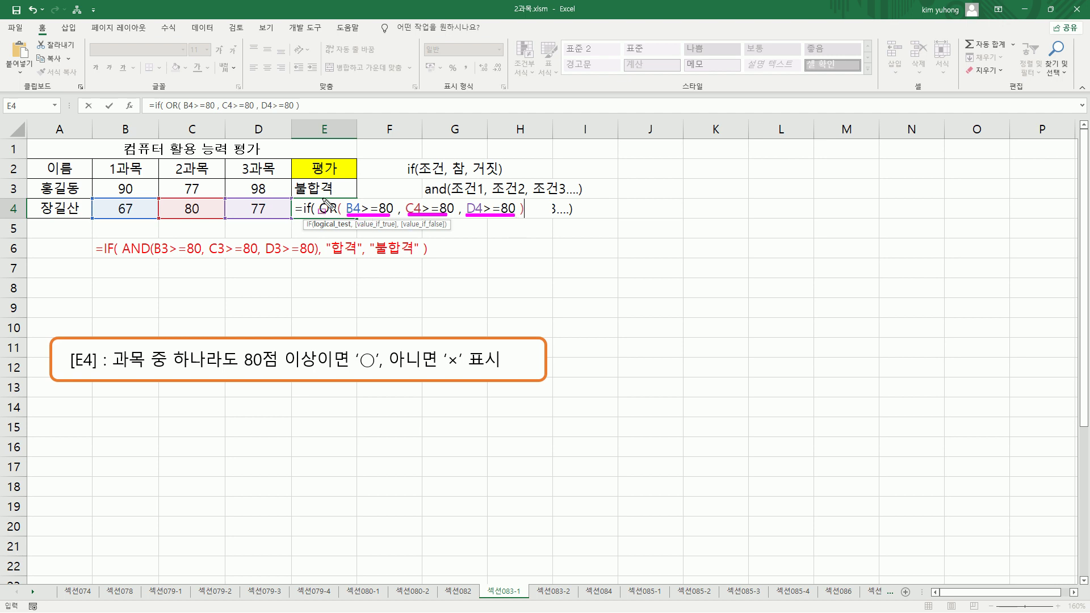
{"action": "mouse_move", "coordinate": [318, 191]}
{"action": "left_mouse_down"}
{"action": "mouse_move", "coordinate": [402, 222]}
{"action": "mouse_move", "coordinate": [527, 221]}
{"action": "left_mouse_up"}
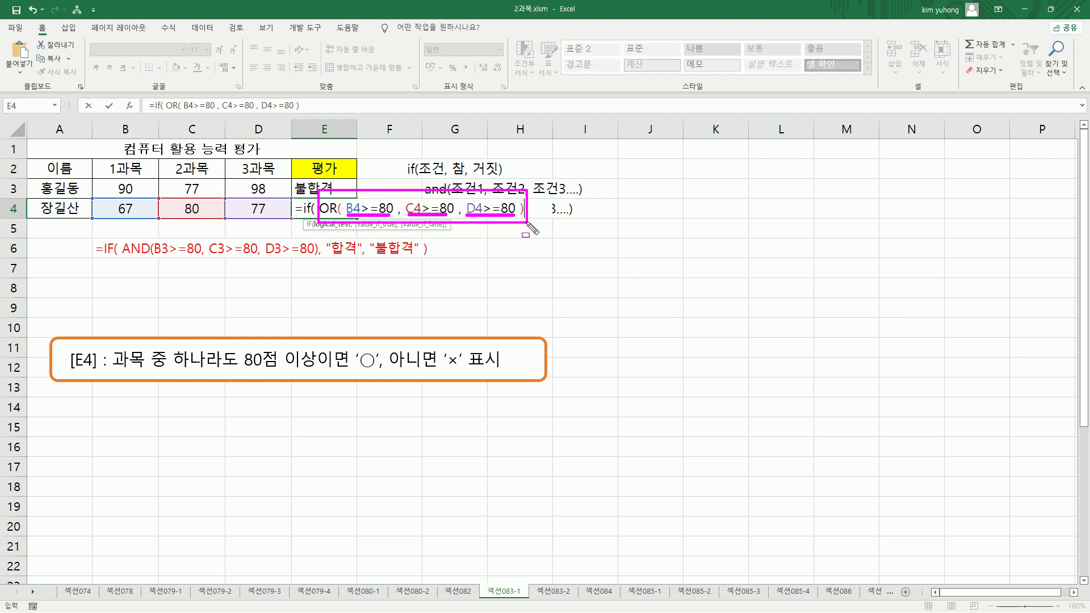
{"action": "key", "text": "Escape"}
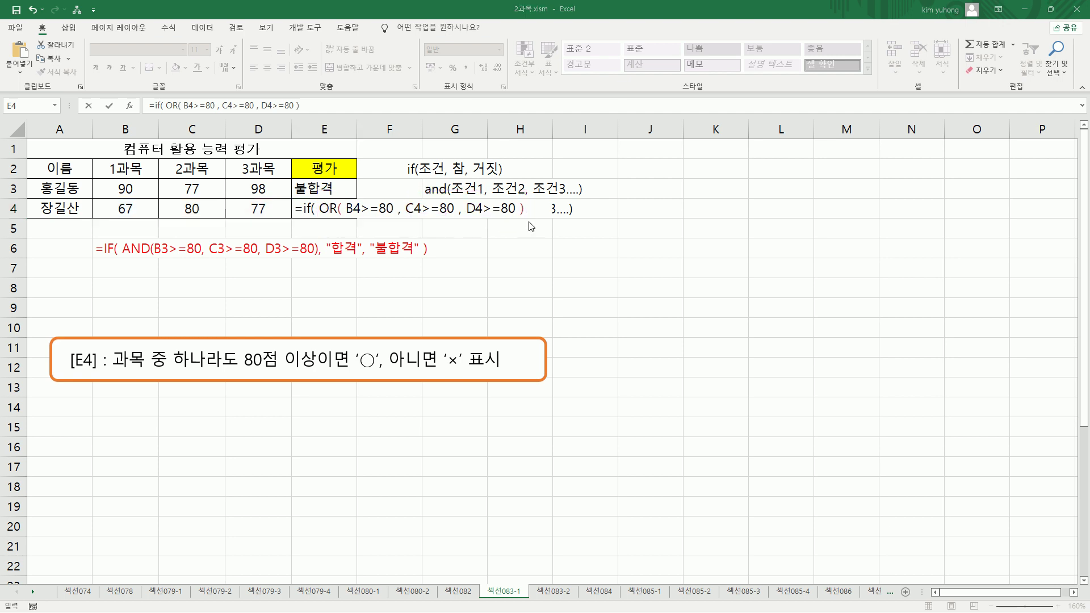
{"action": "left_click", "coordinate": [525, 210]}
{"action": "type", "text": ","}
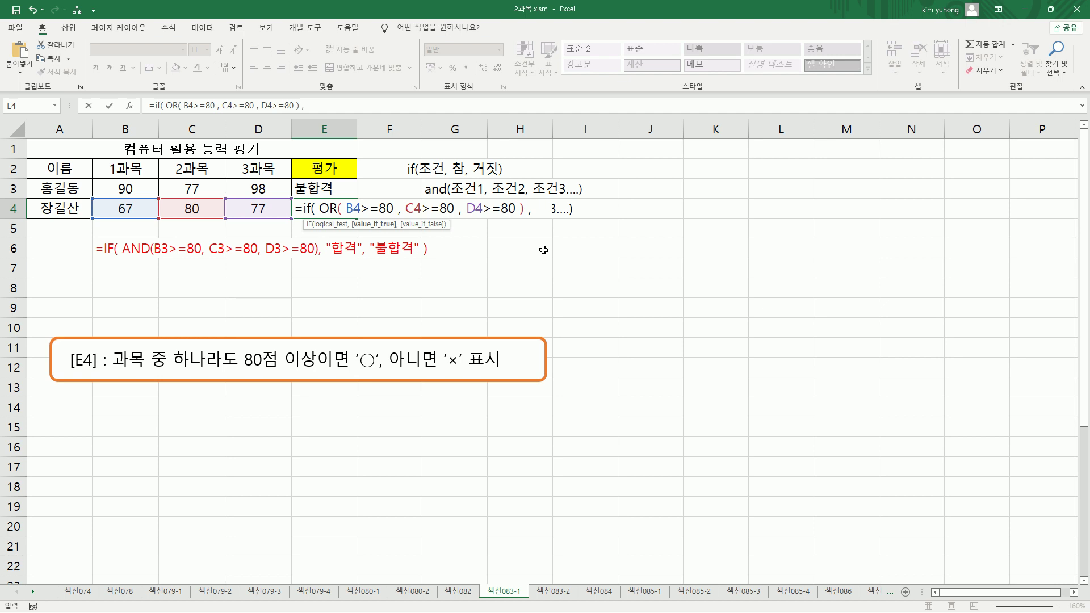
{"action": "type", "text": " \"O\" , \"X"}
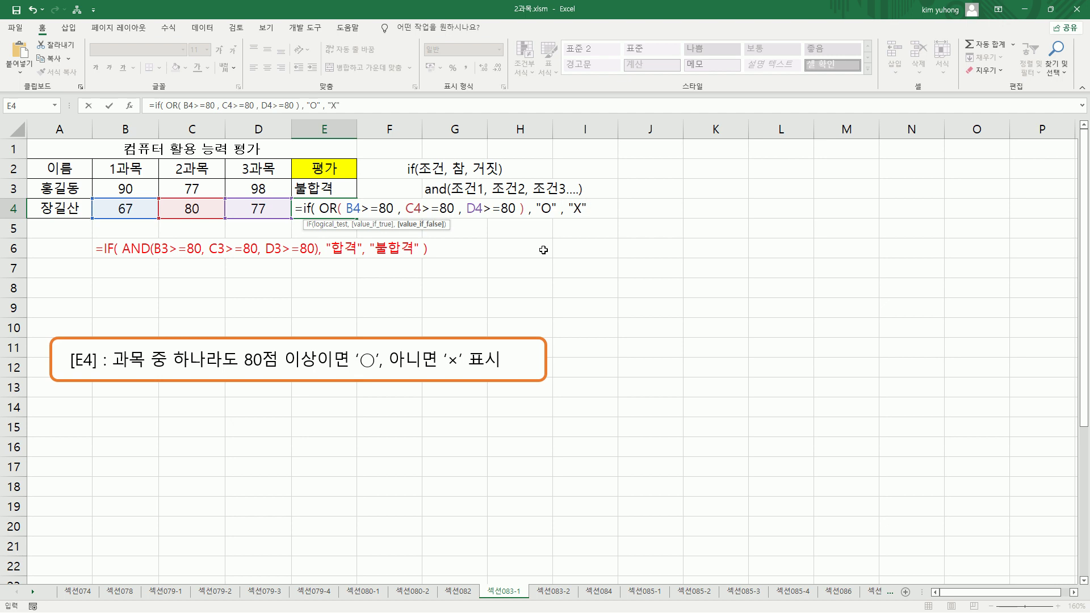
{"action": "type", "text": "\" )"}
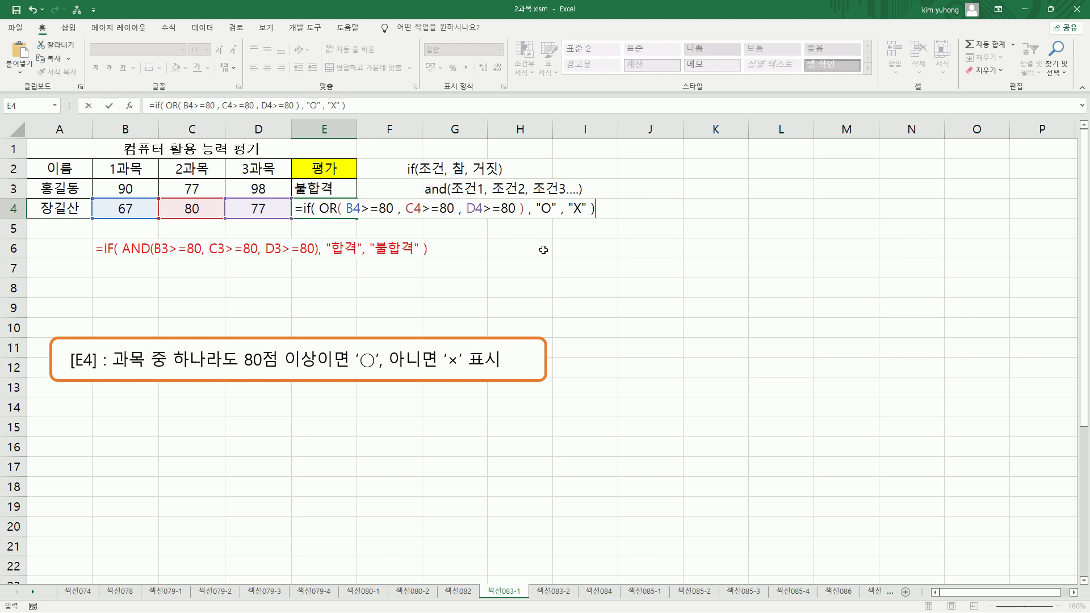
{"action": "key", "text": "Return"}
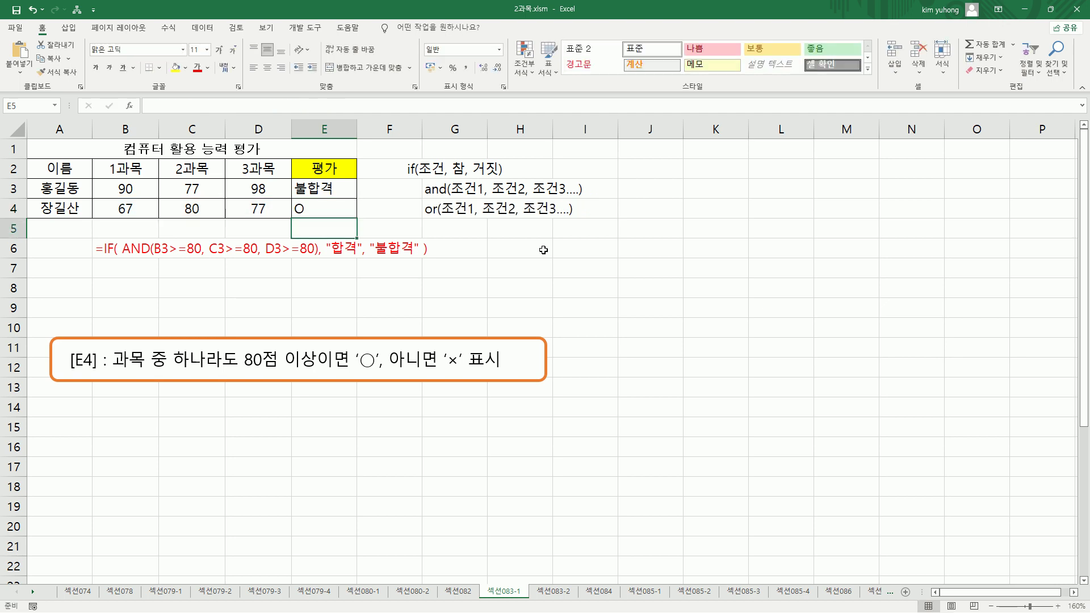
{"action": "left_click_drag", "start_coordinate": [94, 198], "coordinate": [288, 224]}
{"action": "left_click_drag", "start_coordinate": [182, 202], "coordinate": [203, 217]}
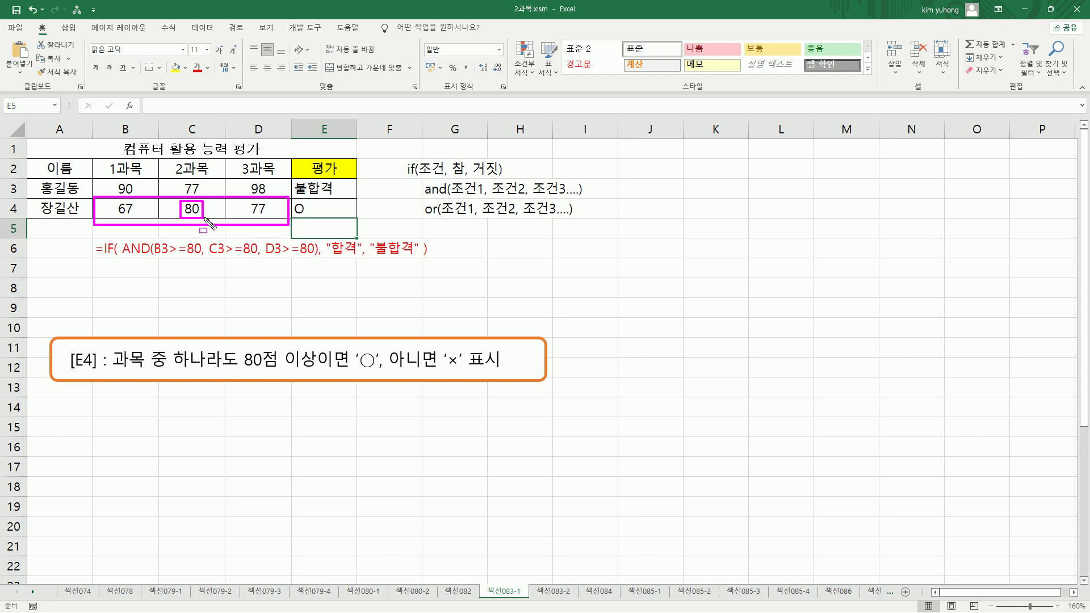
{"action": "key", "text": "Escape"}
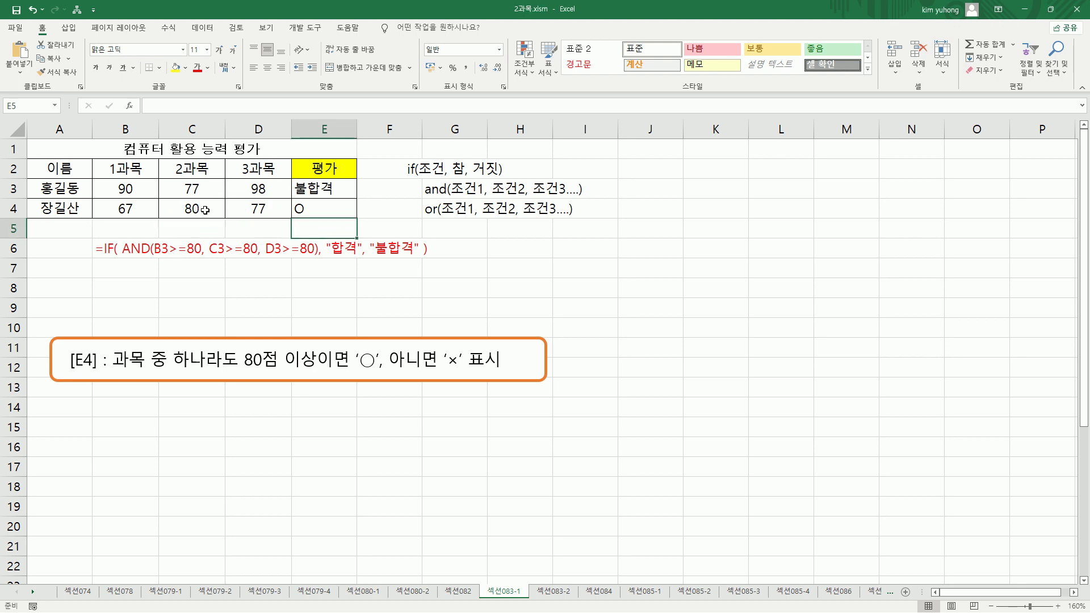
Step: Test the E4 formula by setting the score in C4 to 50, and undo the change
{"action": "left_click", "coordinate": [208, 212]}
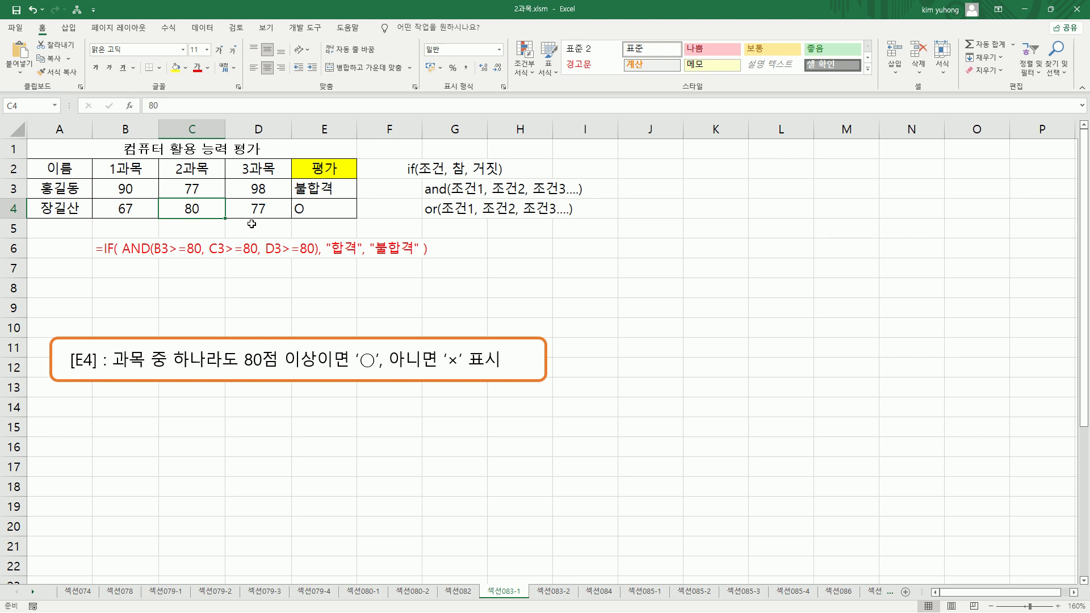
{"action": "type", "text": "50"}
{"action": "key", "text": "Return"}
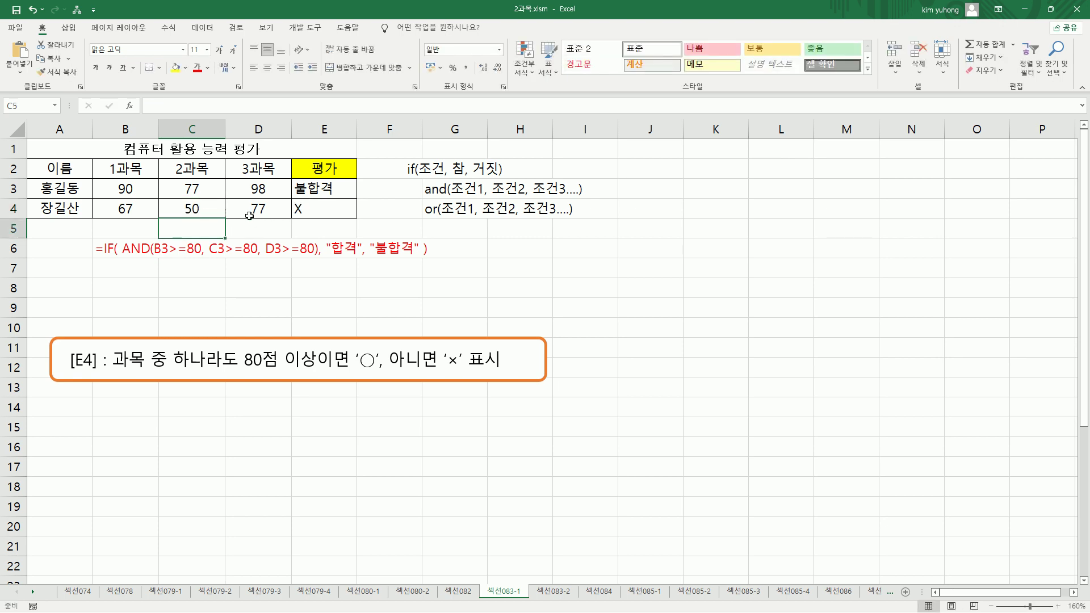
{"action": "key", "text": "ctrl+z"}
Step: Copy the formula text from E4 into B8 as plain text
{"action": "left_click", "coordinate": [302, 211]}
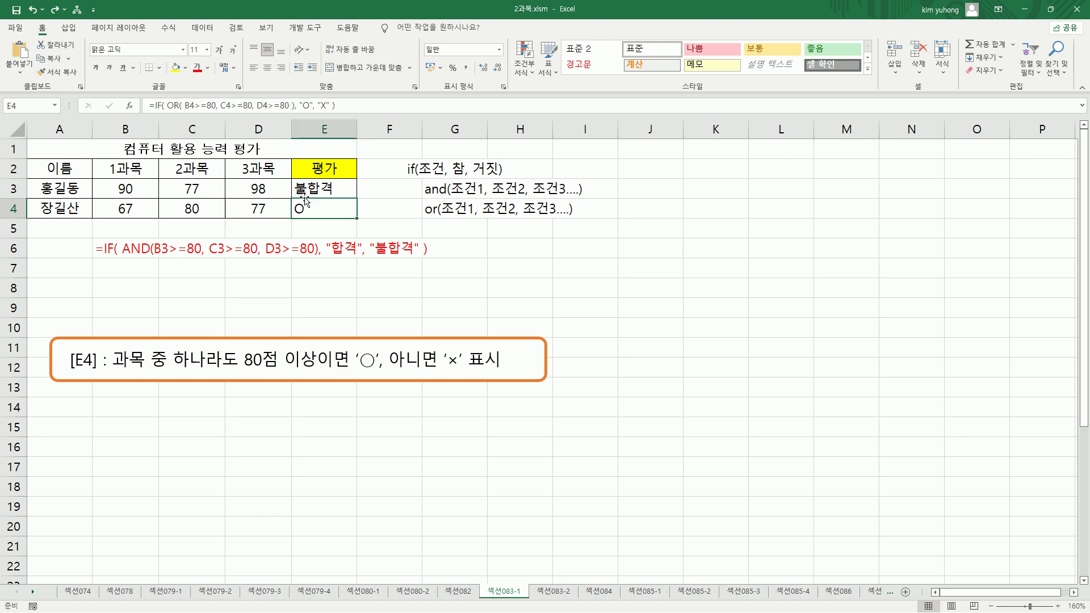
{"action": "left_click_drag", "start_coordinate": [369, 106], "coordinate": [148, 106]}
{"action": "key", "text": "ctrl+c"}
{"action": "key", "text": "Escape"}
{"action": "left_click", "coordinate": [137, 288]}
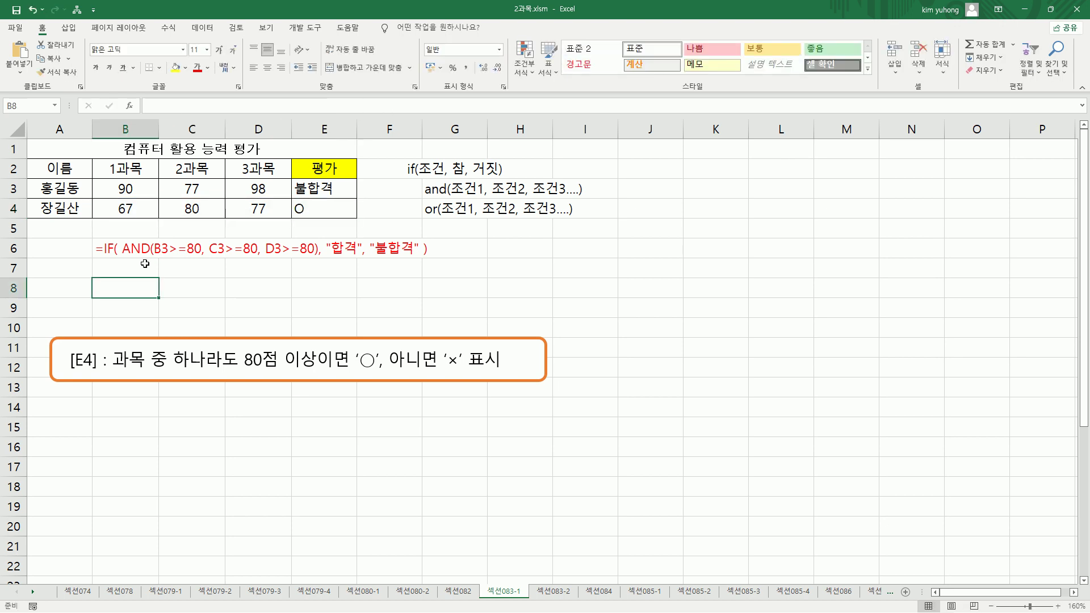
{"action": "type", "text": "'"}
{"action": "key", "text": "ctrl+v"}
{"action": "key", "text": "Return"}
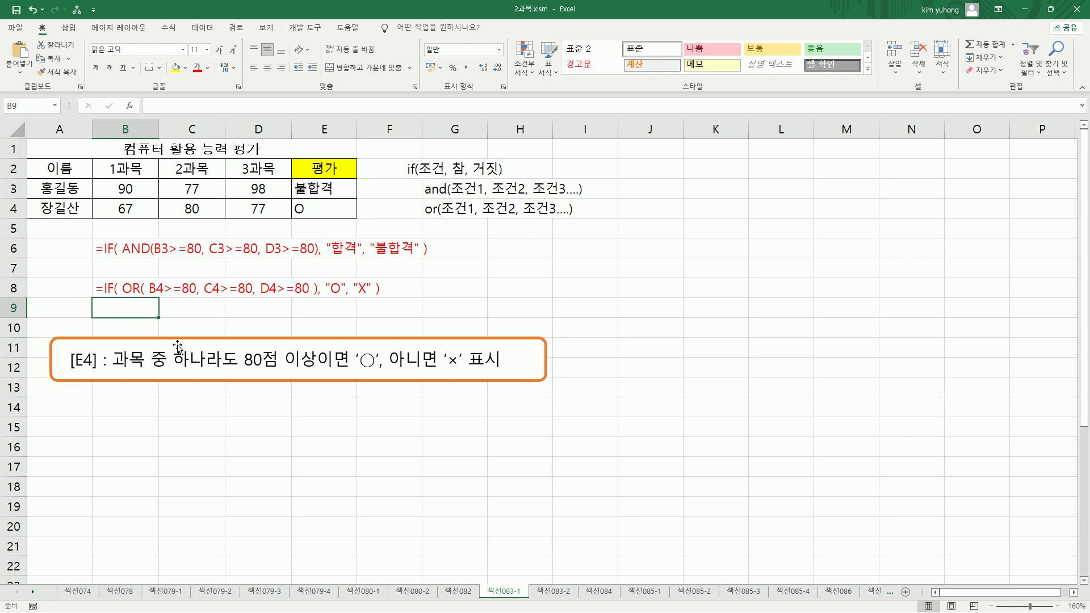
{"action": "left_click", "coordinate": [149, 427]}
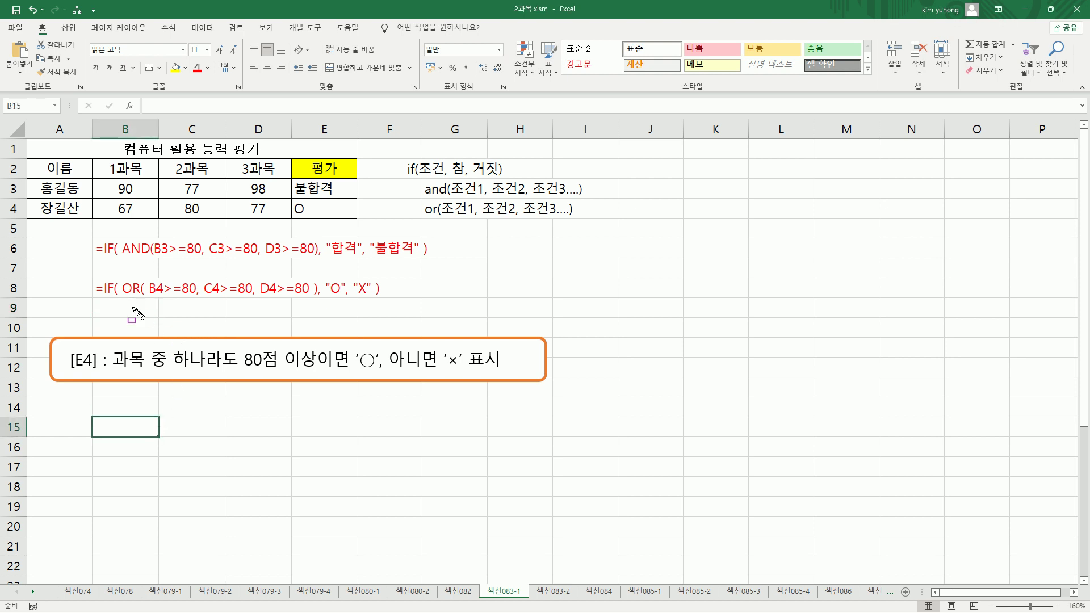
{"action": "left_click_drag", "start_coordinate": [119, 296], "coordinate": [374, 296]}
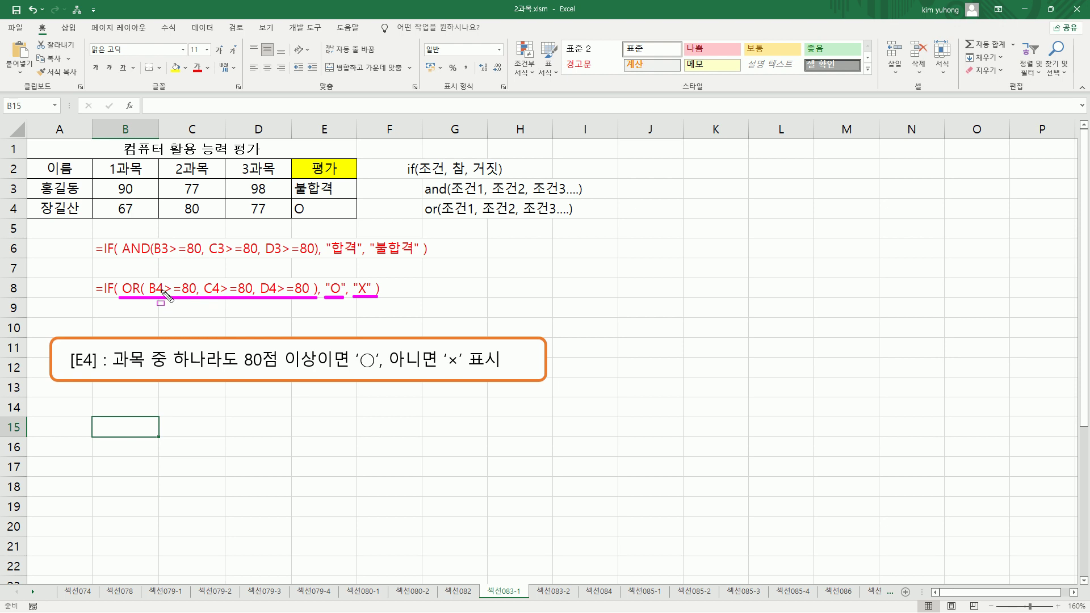
{"action": "mouse_move", "coordinate": [150, 275]}
{"action": "left_mouse_down"}
{"action": "mouse_move", "coordinate": [189, 297]}
{"action": "mouse_move", "coordinate": [310, 296]}
{"action": "left_mouse_up"}
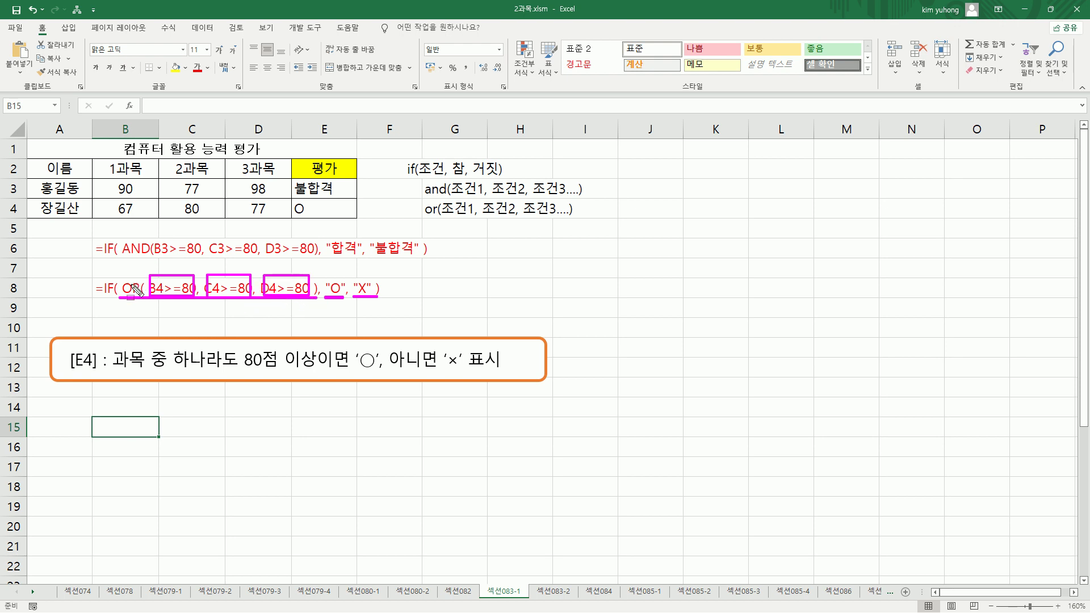
{"action": "left_click_drag", "start_coordinate": [143, 268], "coordinate": [143, 282]}
{"action": "left_click_drag", "start_coordinate": [315, 269], "coordinate": [316, 280]}
{"action": "key", "text": "Escape"}
{"action": "left_click", "coordinate": [335, 309]}
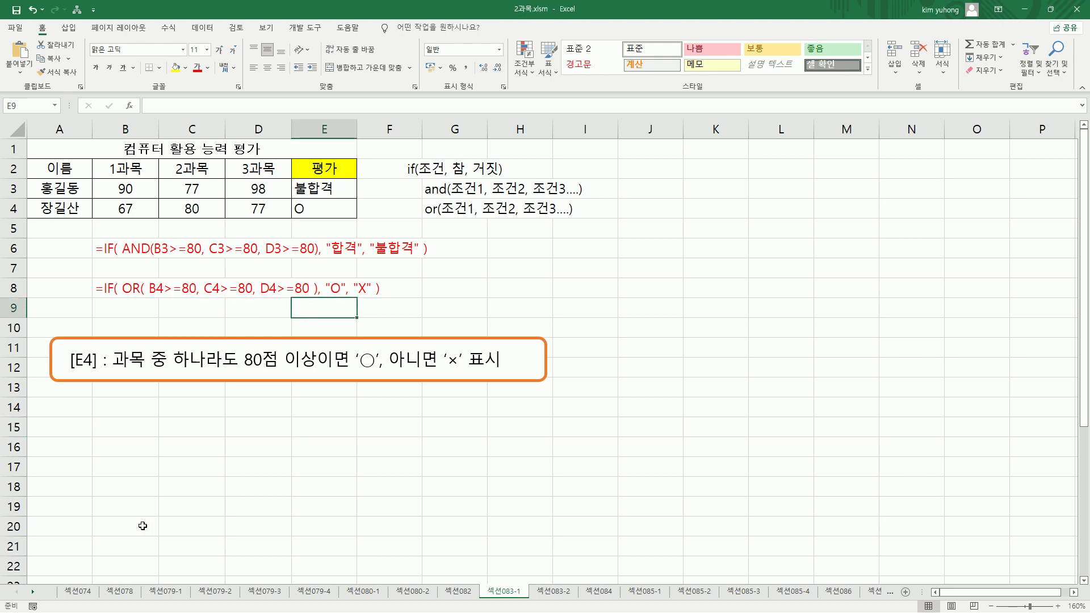
Step: Switch to the 섹션083-2 sheet and look over the evaluation table and the yellow cells in the 비고 column
{"action": "key", "text": "ctrl+Page_Down"}
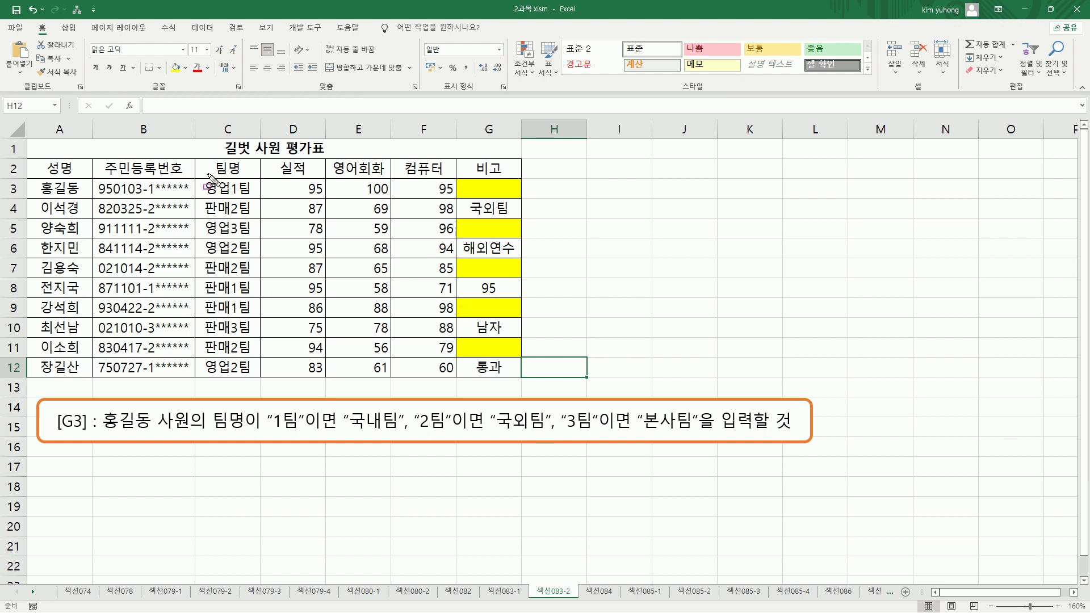
{"action": "mouse_move", "coordinate": [28, 140]}
{"action": "left_mouse_down"}
{"action": "mouse_move", "coordinate": [230, 268]}
{"action": "mouse_move", "coordinate": [543, 380]}
{"action": "left_mouse_up"}
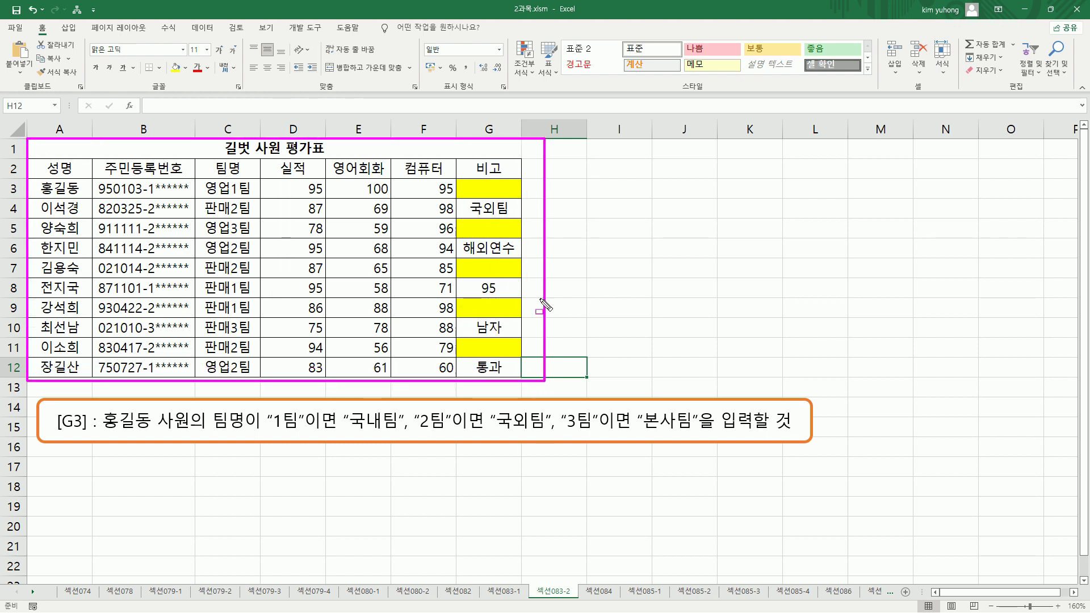
{"action": "mouse_move", "coordinate": [475, 182]}
{"action": "left_mouse_down"}
{"action": "mouse_move", "coordinate": [504, 193]}
{"action": "mouse_move", "coordinate": [490, 231]}
{"action": "mouse_move", "coordinate": [509, 234]}
{"action": "left_mouse_up"}
{"action": "mouse_move", "coordinate": [469, 264]}
{"action": "left_mouse_down"}
{"action": "mouse_move", "coordinate": [506, 274]}
{"action": "mouse_move", "coordinate": [505, 350]}
{"action": "left_mouse_up"}
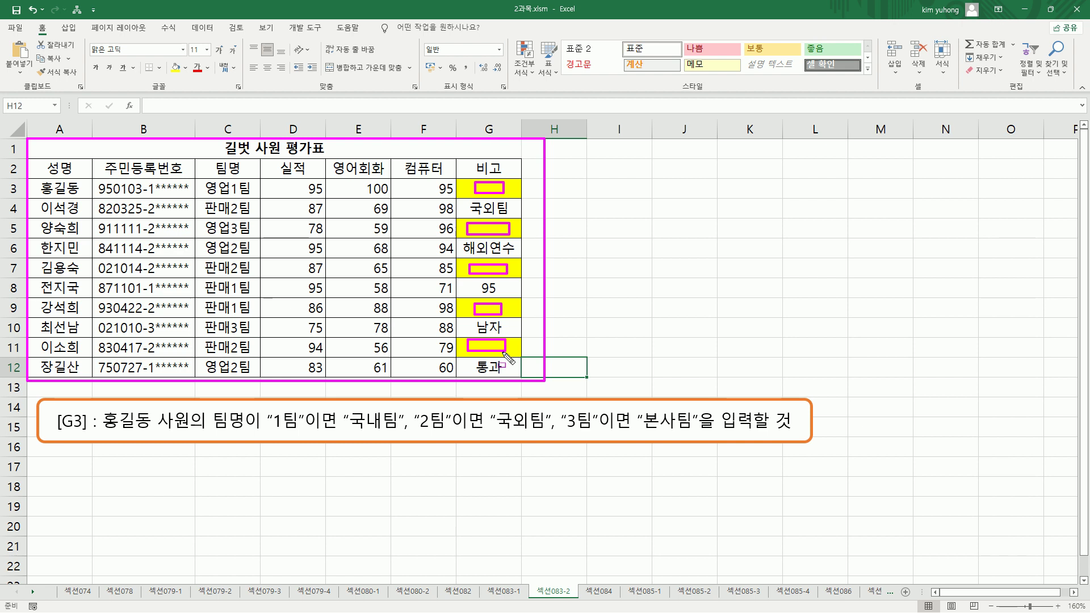
{"action": "key", "text": "Escape"}
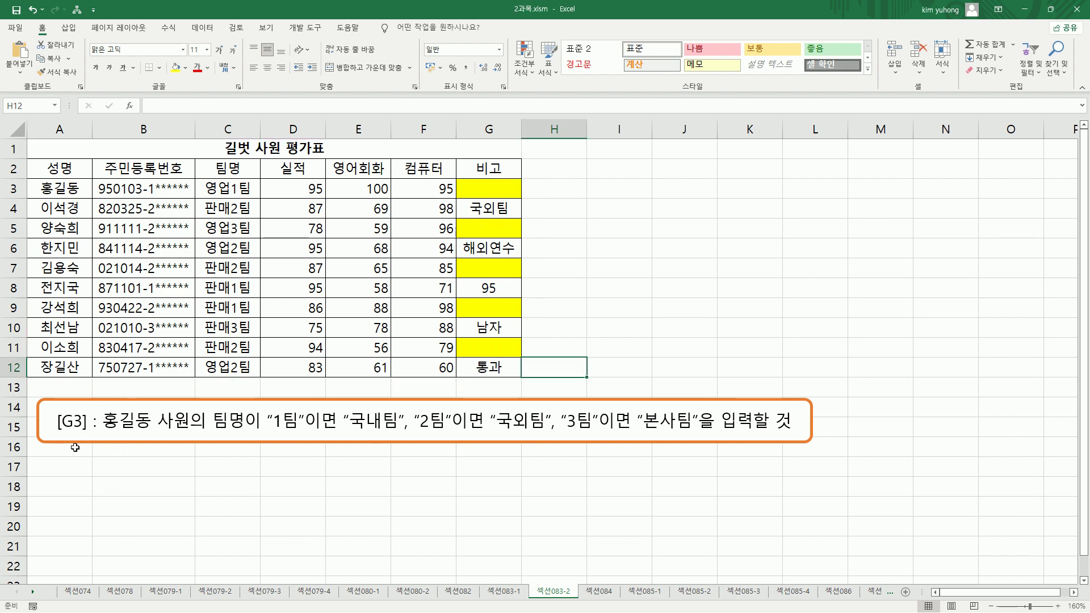
Step: Examine the G3 instruction for the text required for each team-name ending, and compare it with the team name in C3
{"action": "left_click_drag", "start_coordinate": [54, 431], "coordinate": [85, 431]}
{"action": "mouse_move", "coordinate": [37, 179]}
{"action": "left_mouse_down"}
{"action": "mouse_move", "coordinate": [74, 370]}
{"action": "mouse_move", "coordinate": [157, 432]}
{"action": "mouse_move", "coordinate": [257, 432]}
{"action": "left_mouse_up"}
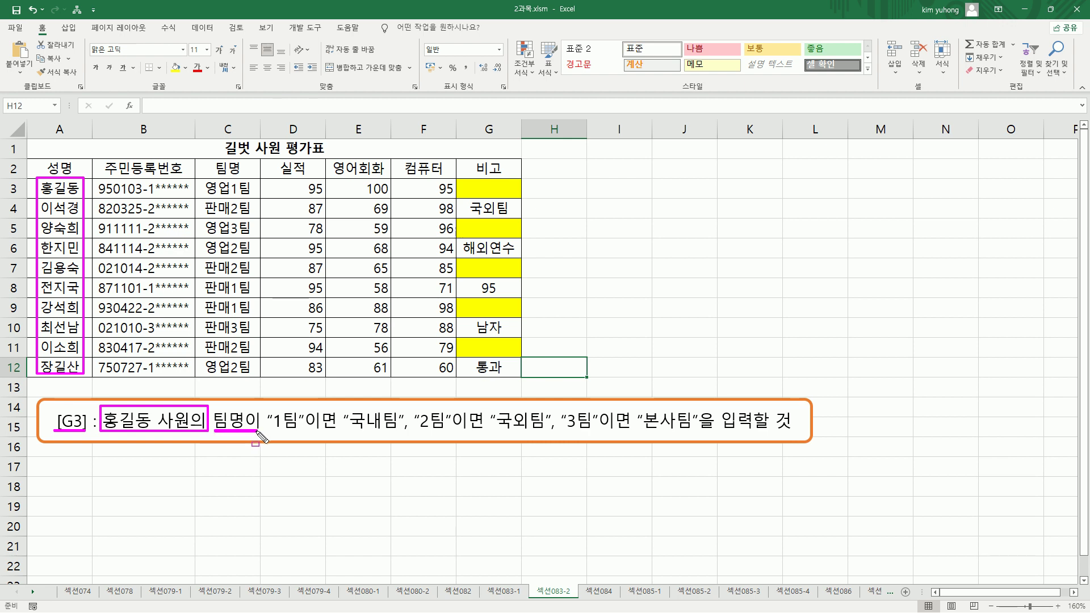
{"action": "mouse_move", "coordinate": [57, 197]}
{"action": "left_mouse_down"}
{"action": "mouse_move", "coordinate": [31, 181]}
{"action": "mouse_move", "coordinate": [93, 194]}
{"action": "left_mouse_up"}
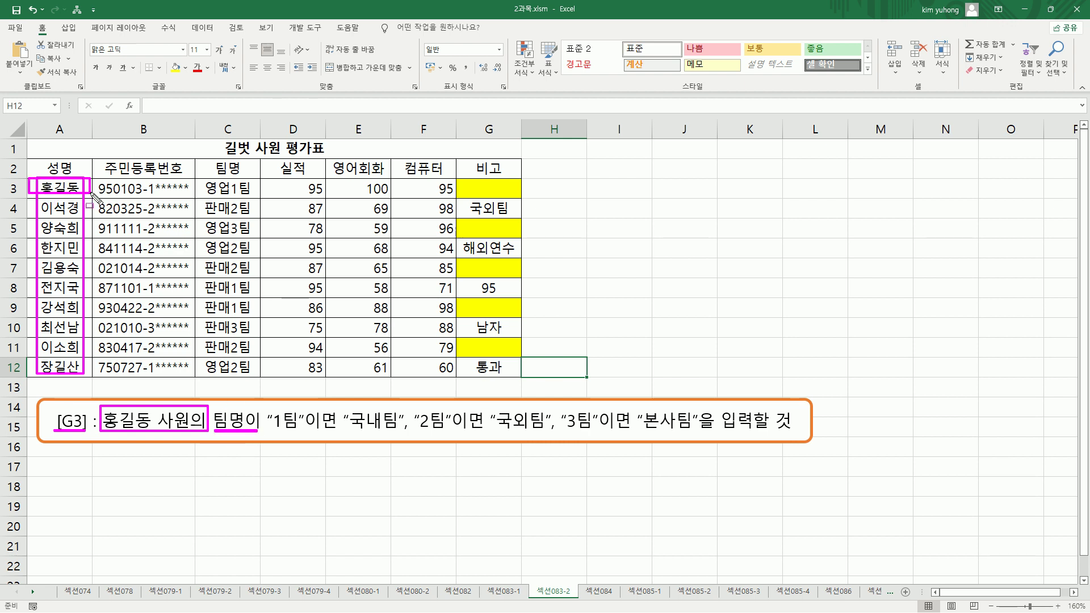
{"action": "mouse_move", "coordinate": [198, 181]}
{"action": "left_mouse_down"}
{"action": "mouse_move", "coordinate": [216, 199]}
{"action": "mouse_move", "coordinate": [258, 196]}
{"action": "left_mouse_up"}
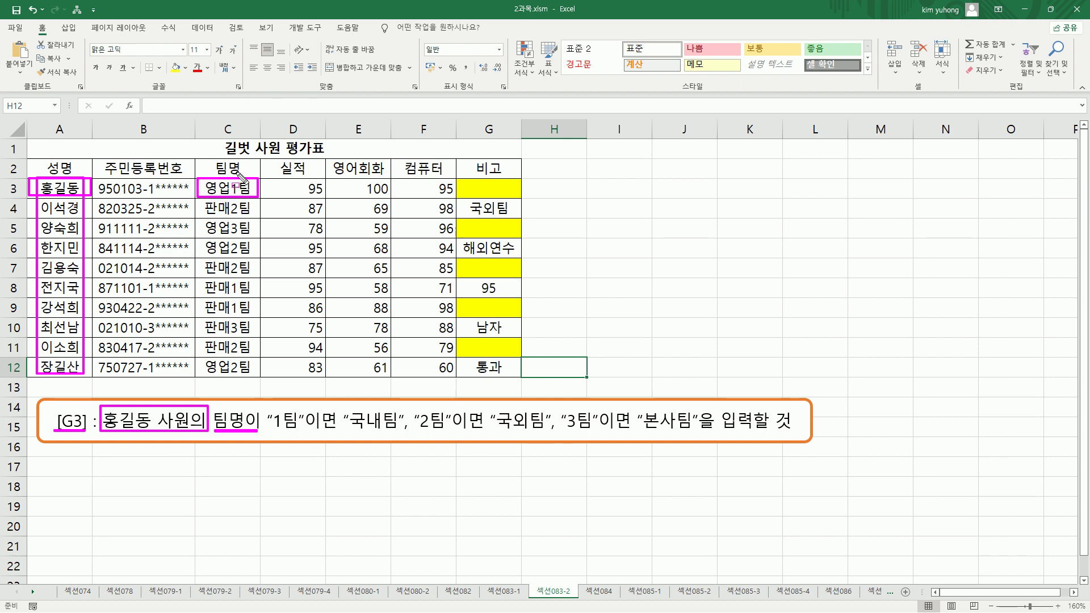
{"action": "left_click_drag", "start_coordinate": [268, 429], "coordinate": [396, 430]}
{"action": "left_click_drag", "start_coordinate": [417, 430], "coordinate": [686, 431]}
{"action": "mouse_move", "coordinate": [470, 180]}
{"action": "left_mouse_down"}
{"action": "mouse_move", "coordinate": [474, 194]}
{"action": "mouse_move", "coordinate": [470, 180]}
{"action": "left_mouse_up"}
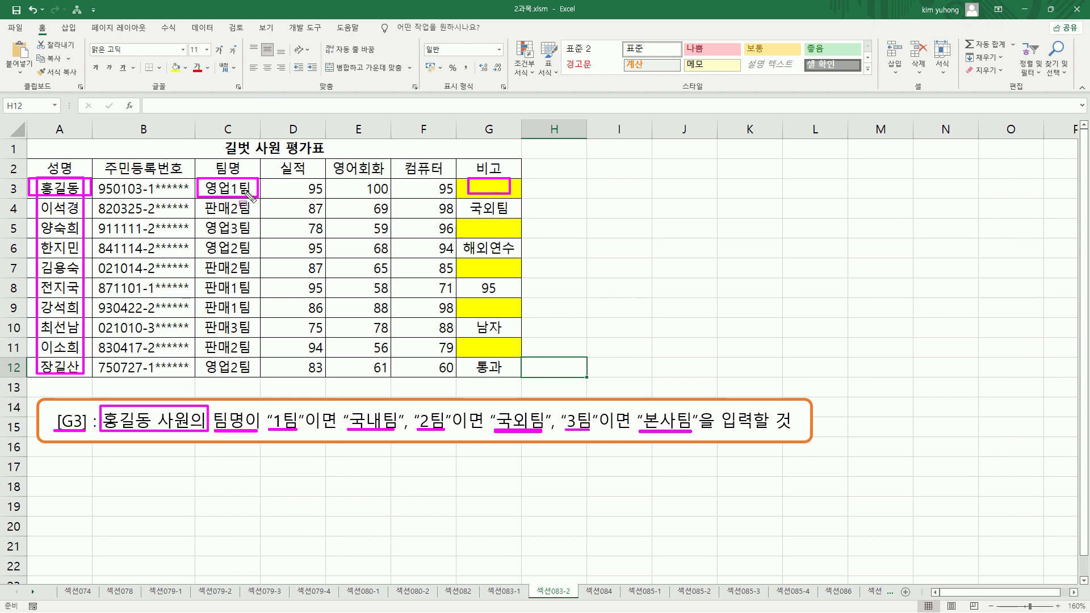
{"action": "mouse_move", "coordinate": [265, 407]}
{"action": "left_mouse_down"}
{"action": "mouse_move", "coordinate": [266, 436]}
{"action": "mouse_move", "coordinate": [404, 438]}
{"action": "left_mouse_up"}
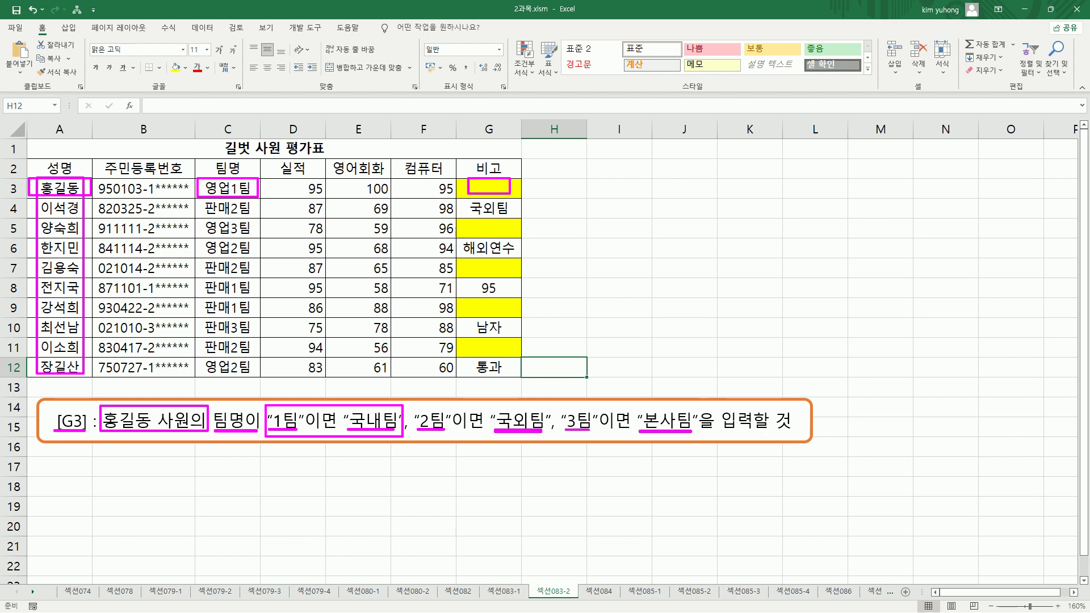
{"action": "key", "text": "Escape"}
Step: Enter =RIGHT(C3,2) in G3 to extract the last two characters of the team name
{"action": "left_click", "coordinate": [488, 189]}
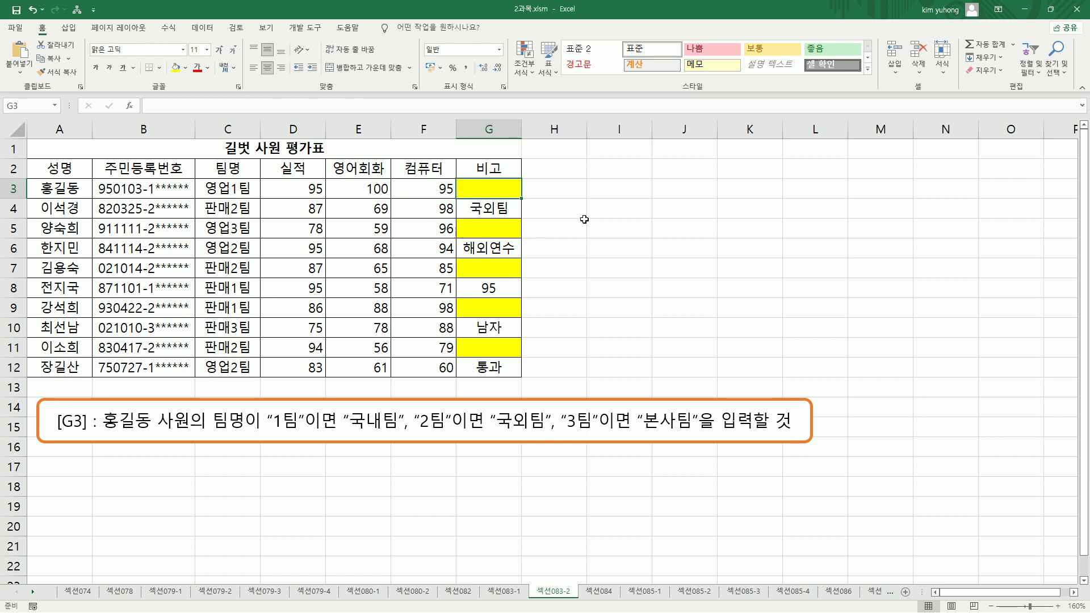
{"action": "type", "text": "="}
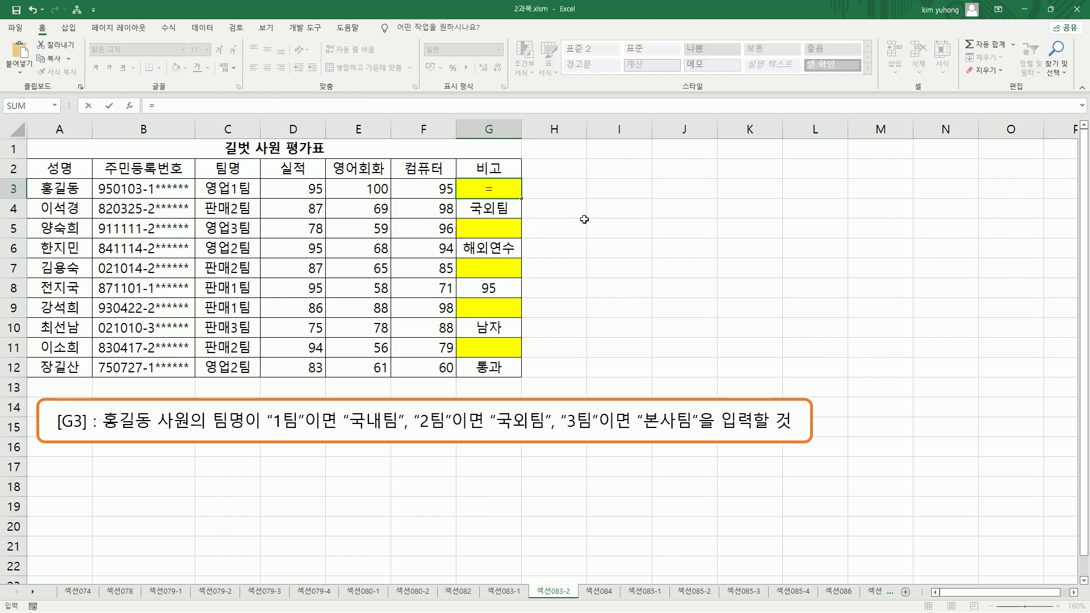
{"action": "left_click_drag", "start_coordinate": [202, 180], "coordinate": [257, 198]}
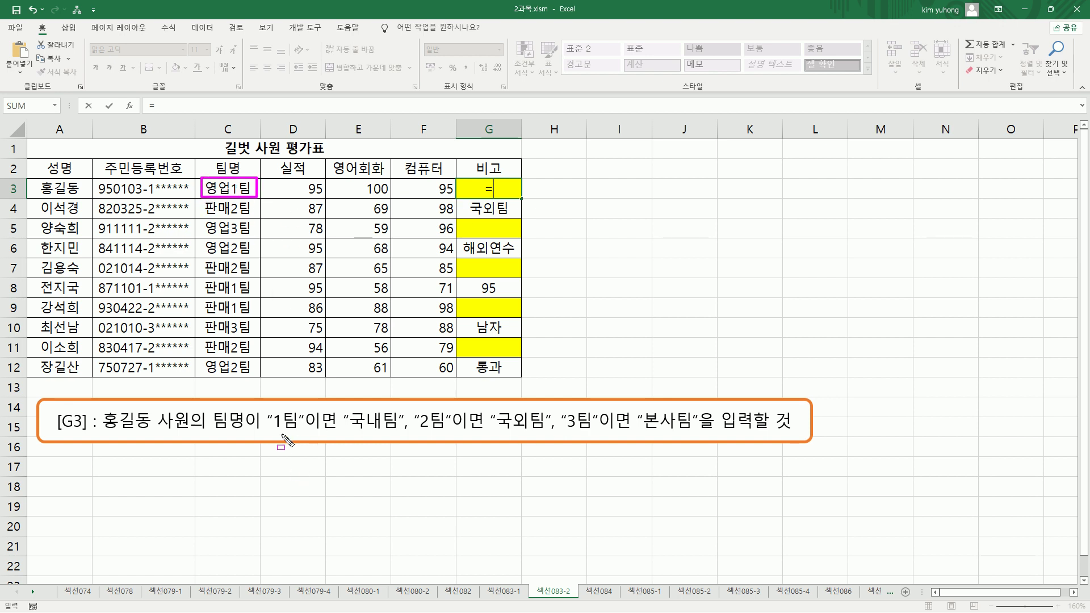
{"action": "left_click_drag", "start_coordinate": [274, 431], "coordinate": [301, 431]}
{"action": "left_click_drag", "start_coordinate": [414, 433], "coordinate": [446, 432]}
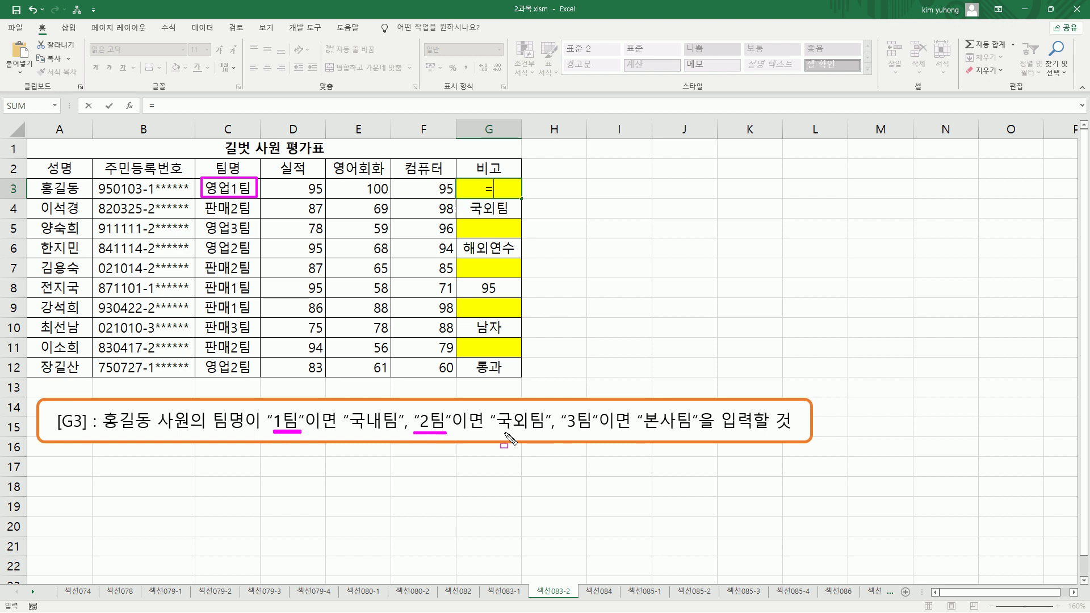
{"action": "left_click_drag", "start_coordinate": [567, 430], "coordinate": [595, 430]}
{"action": "left_click_drag", "start_coordinate": [230, 175], "coordinate": [256, 197]}
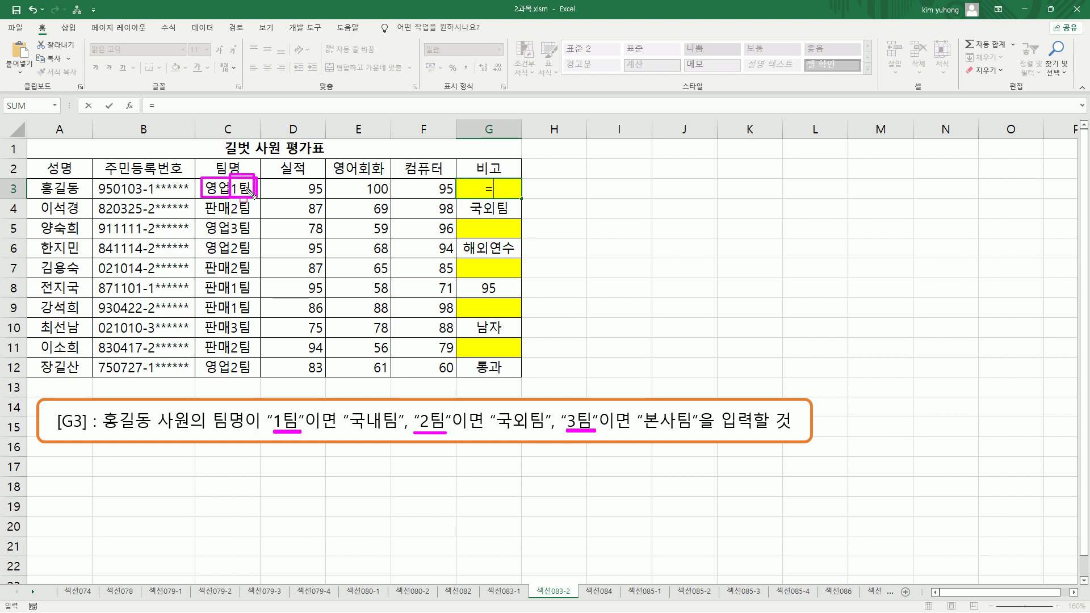
{"action": "key", "text": "Escape"}
{"action": "left_click", "coordinate": [507, 189]}
{"action": "type", "text": "=RIGHT("}
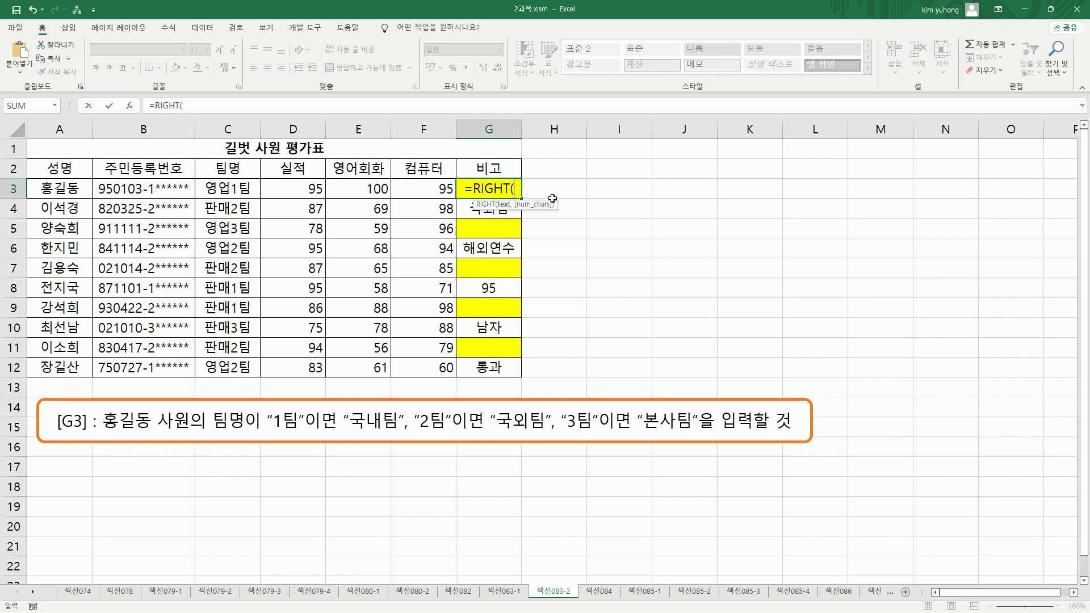
{"action": "left_click", "coordinate": [232, 189]}
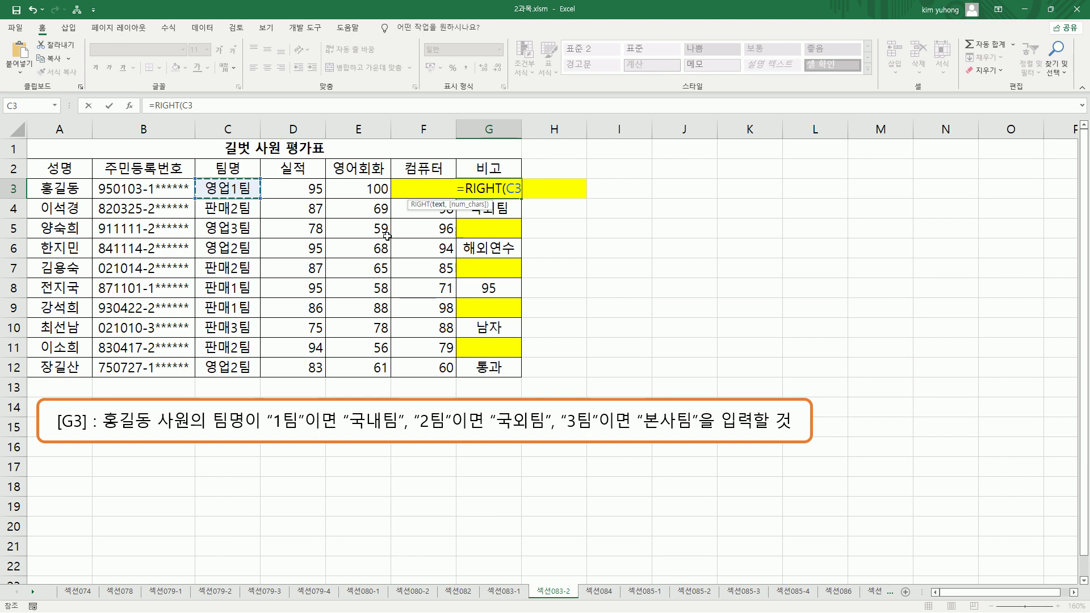
{"action": "type", "text": ",2"}
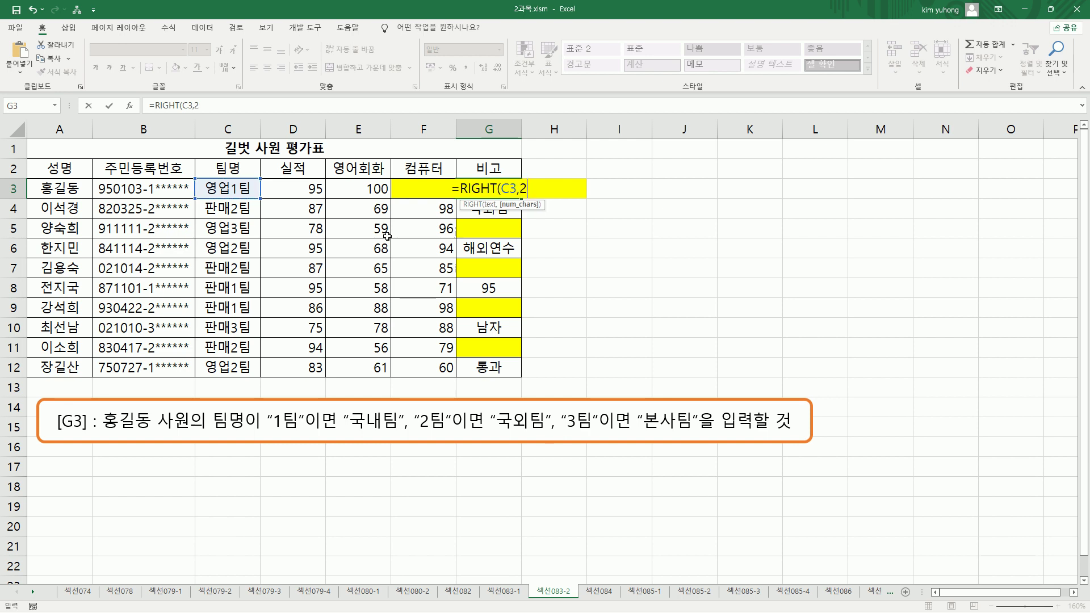
{"action": "type", "text": ")"}
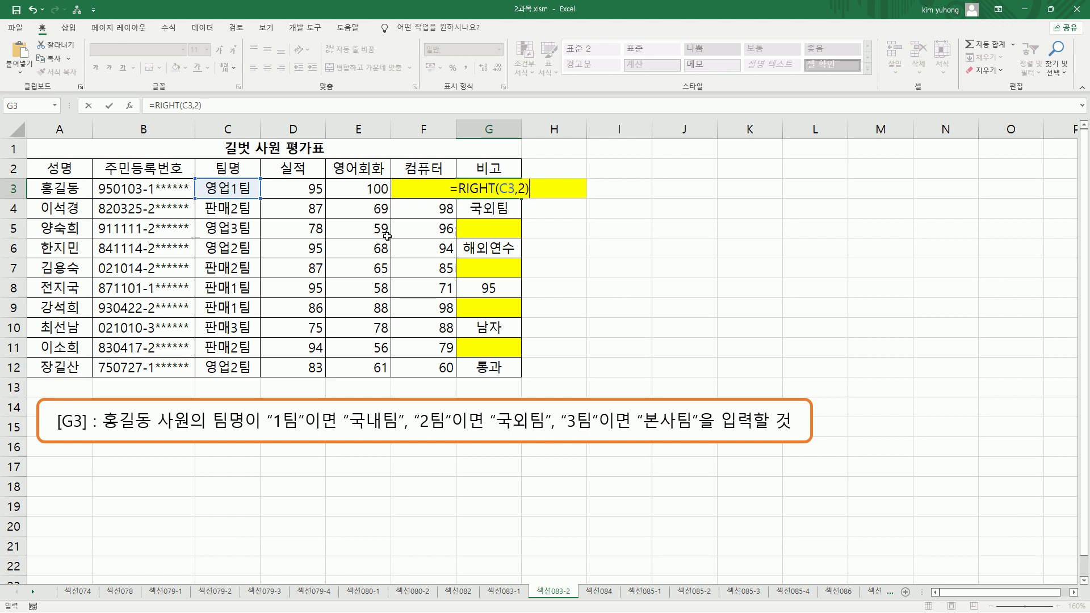
{"action": "key", "text": "Return"}
Step: Replace the RIGHT formula in G3 with the start of an IF formula that tests RIGHT(C3,2)="1팀"
{"action": "left_click", "coordinate": [499, 193]}
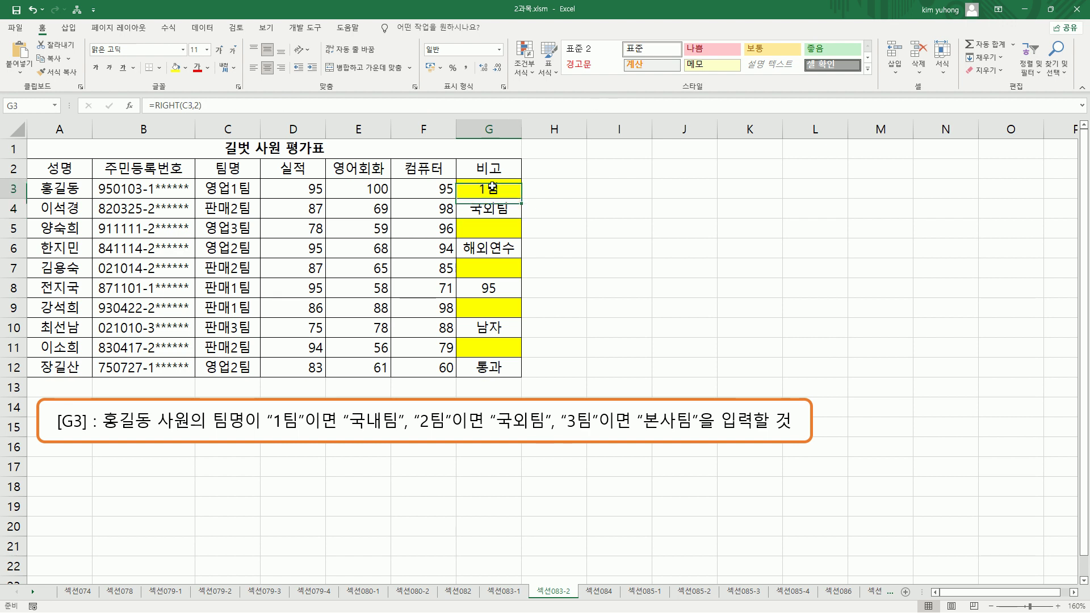
{"action": "key", "text": "F2"}
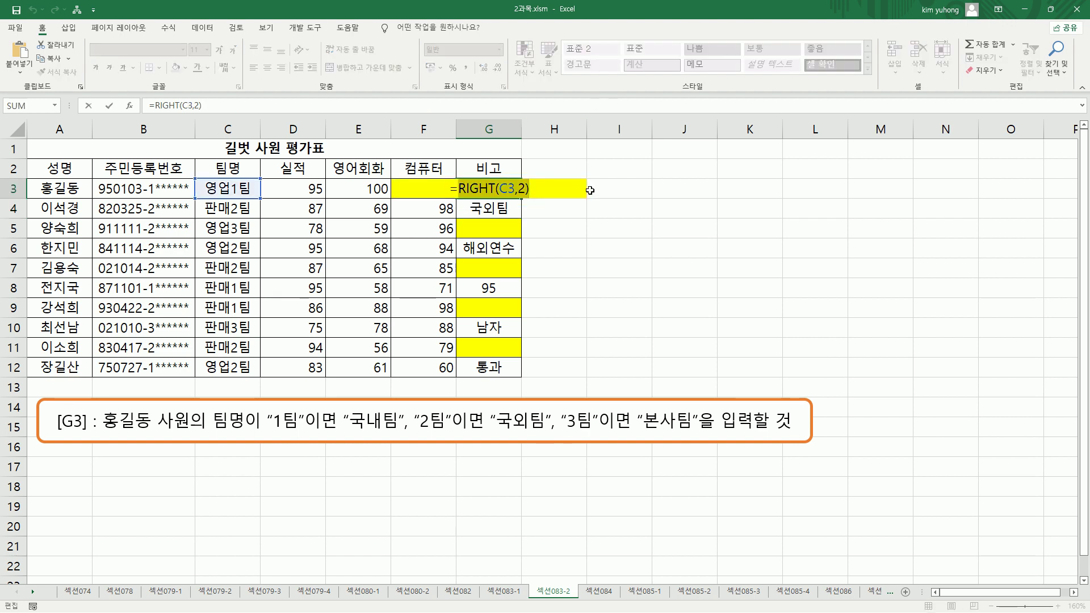
{"action": "key", "text": "BackSpace"}
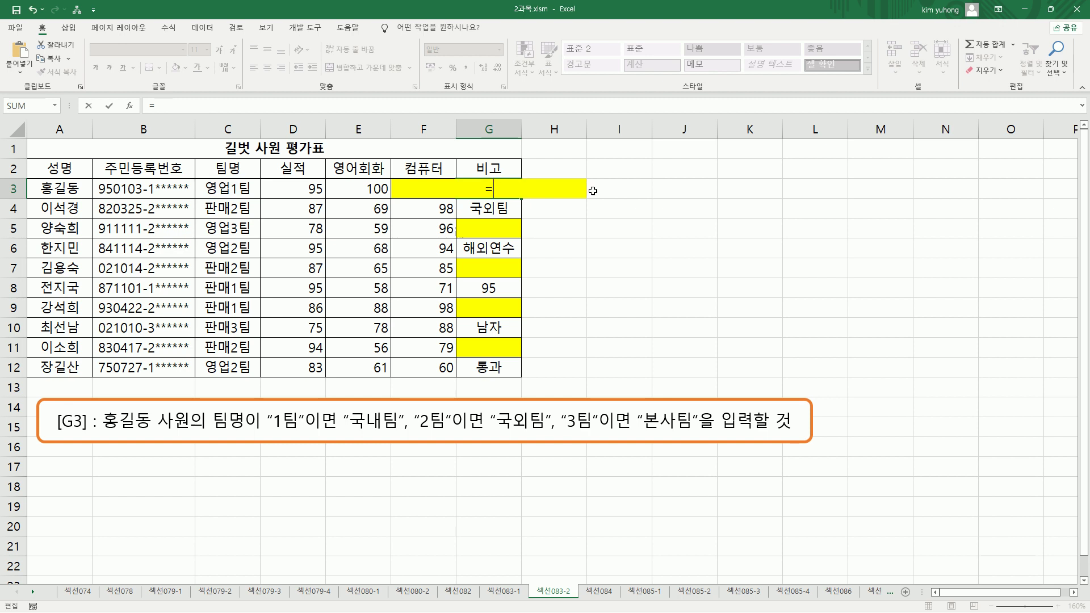
{"action": "type", "text": "if"}
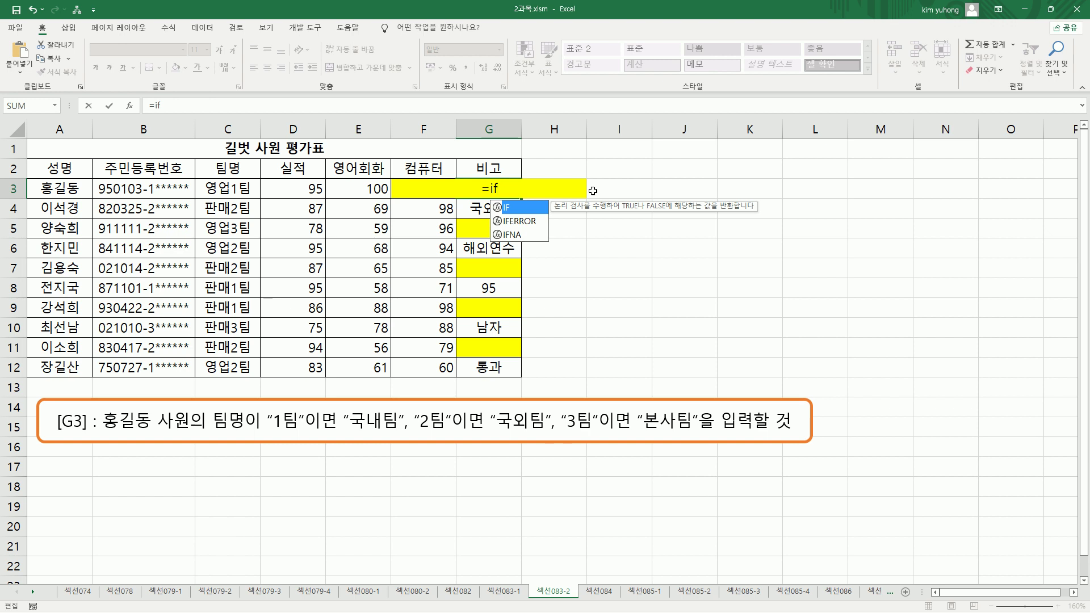
{"action": "type", "text": "("}
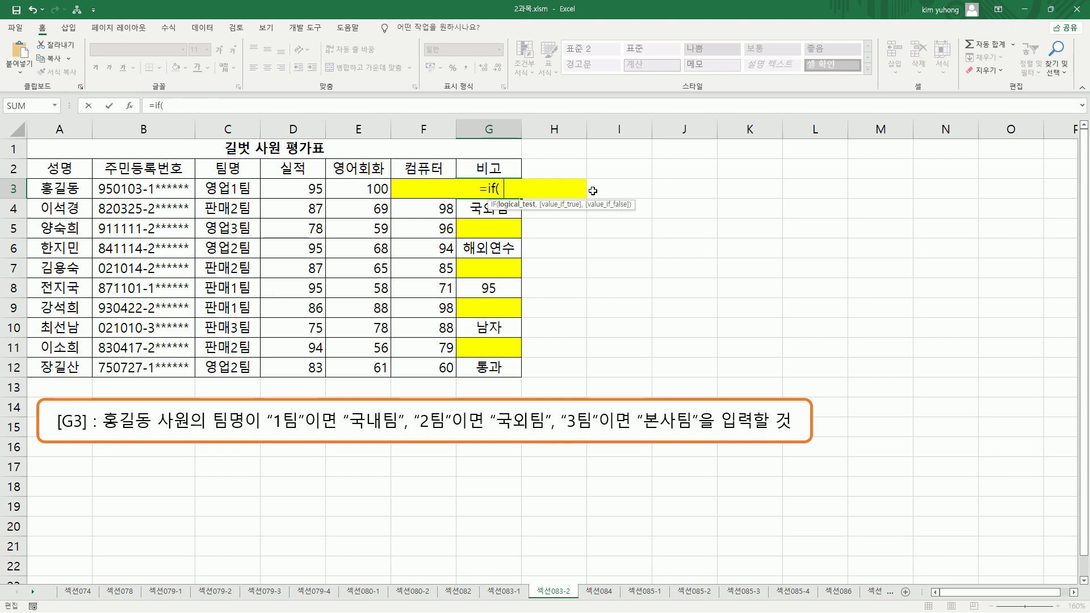
{"action": "type", "text": "RIGHT(C3,2)"}
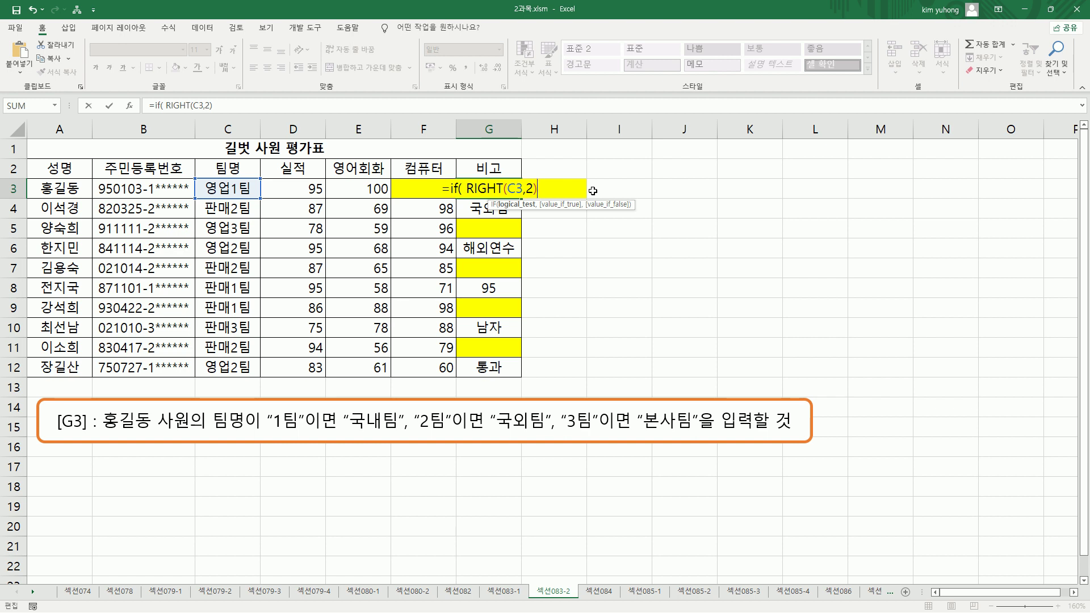
{"action": "type", "text": "=\"1x"}
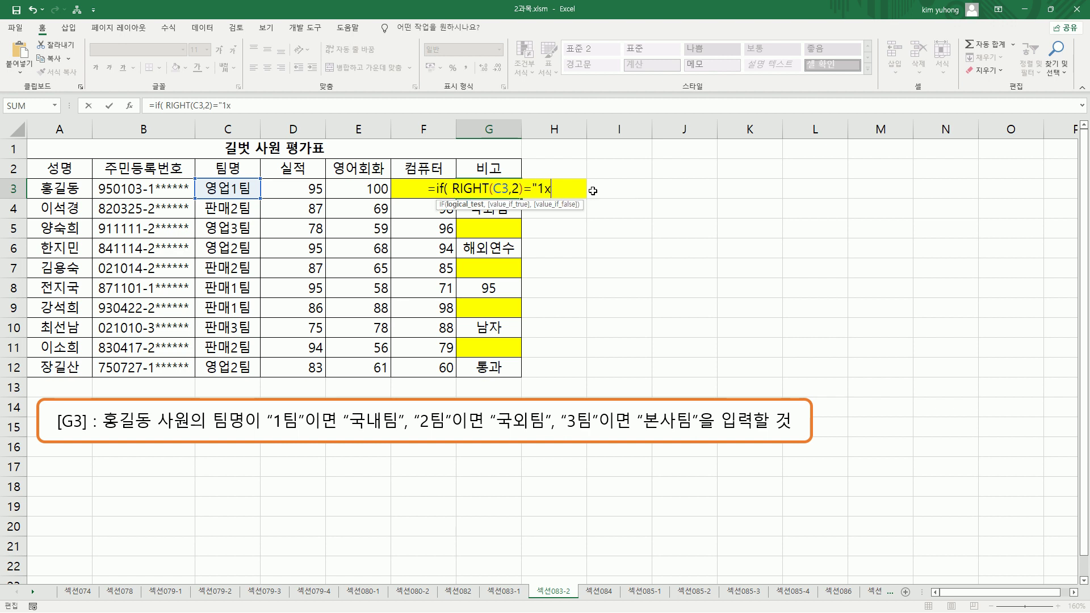
{"action": "key", "text": "BackSpace"}
{"action": "type", "text": "팀"}
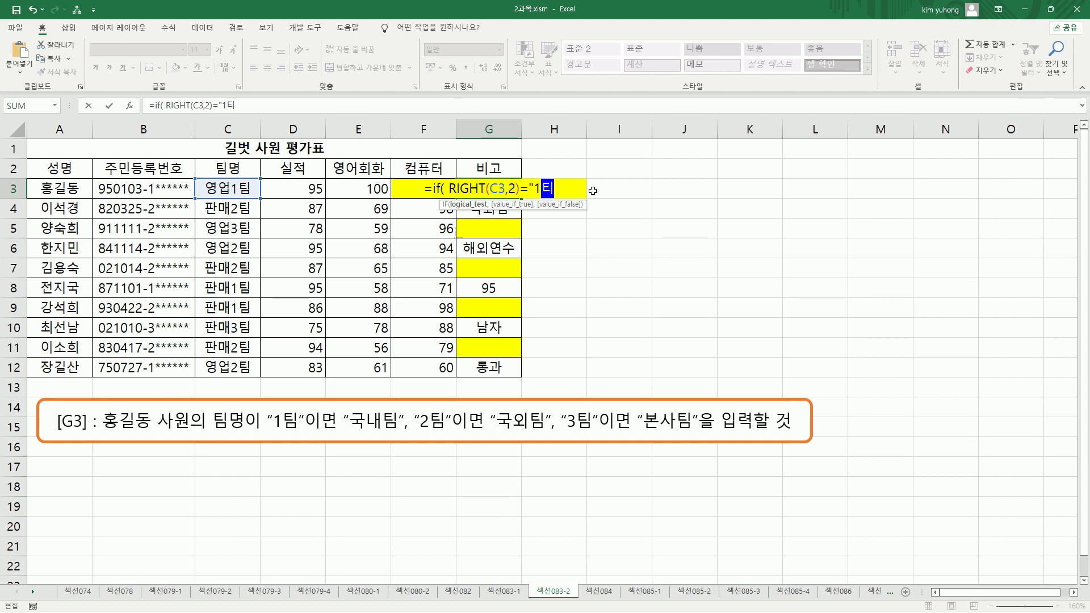
{"action": "type", "text": "\" ,"}
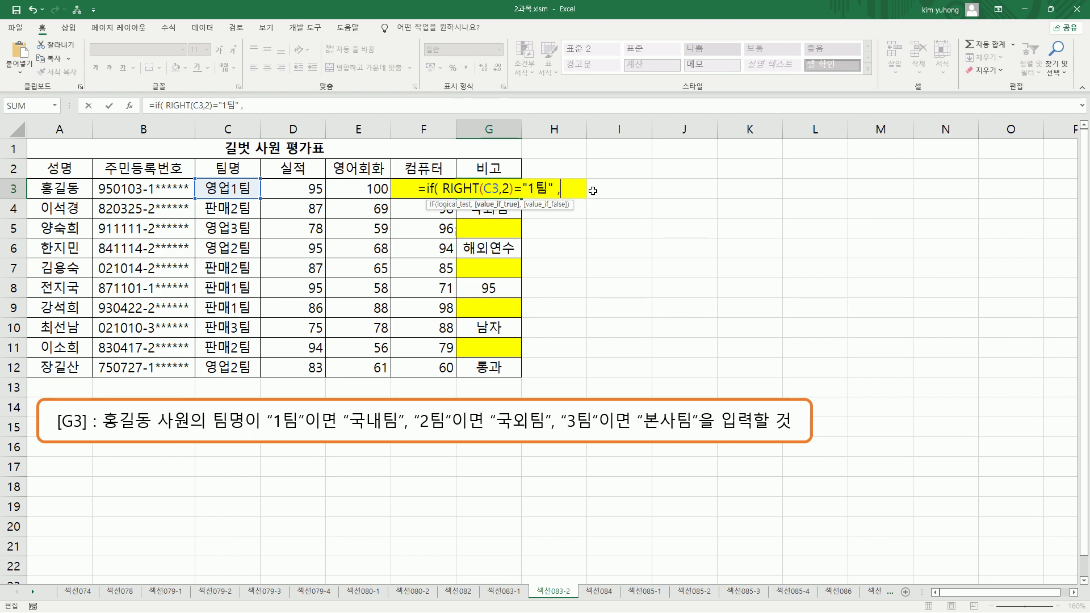
Step: Give the IF in G3 "국내팀" as its value when the test is true
{"action": "type", "text": " \"국내팀"}
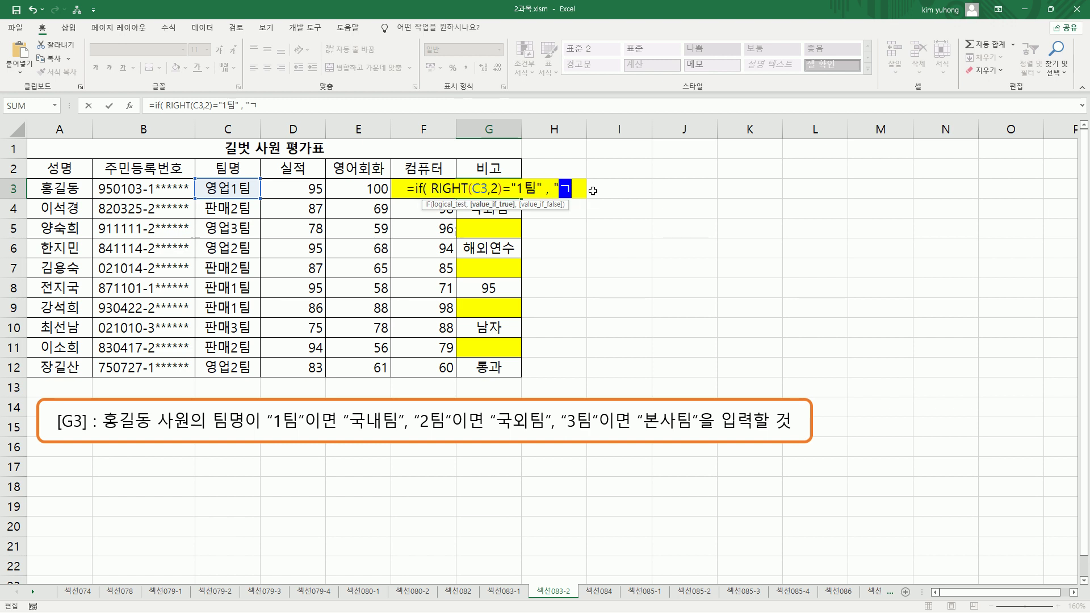
{"action": "type", "text": "\""}
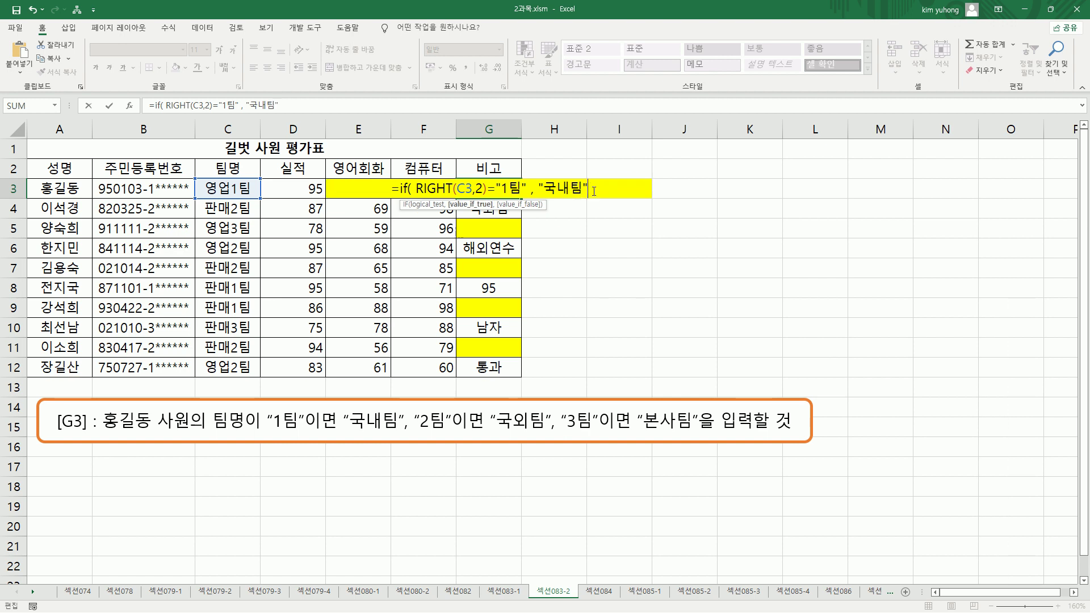
{"action": "type", "text": ","}
{"action": "key", "text": "BackSpace"}
{"action": "type", "text": ","}
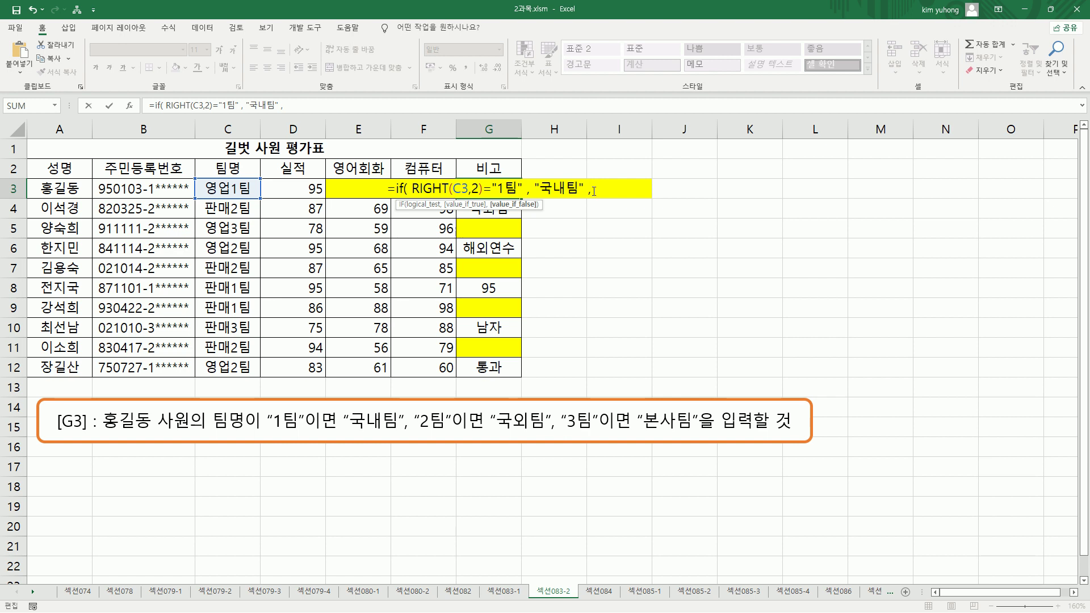
Step: Nest a second IF as the false value in G3, testing RIGHT(C3,2)="2팀"
{"action": "type", "text": " if("}
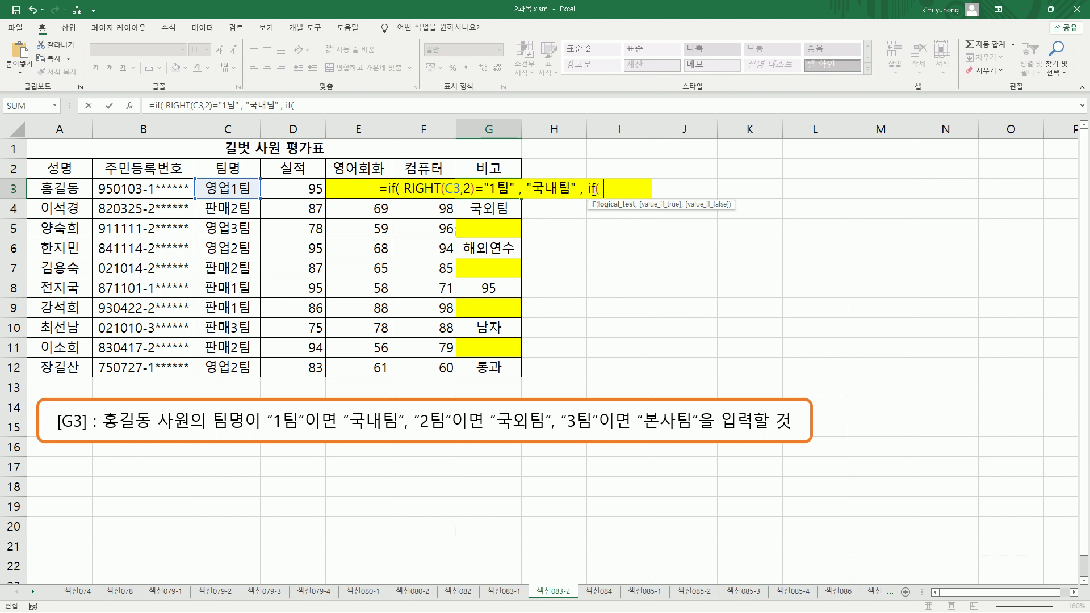
{"action": "type", "text": " RIGHT(C3,2)"}
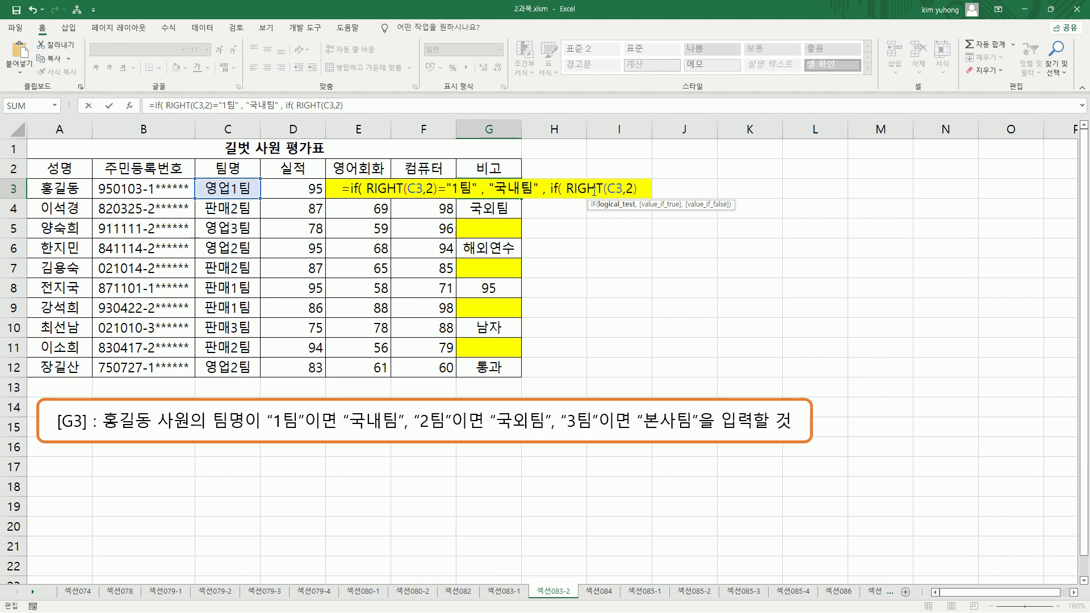
{"action": "left_click_drag", "start_coordinate": [567, 189], "coordinate": [638, 189]}
{"action": "left_click", "coordinate": [639, 190]}
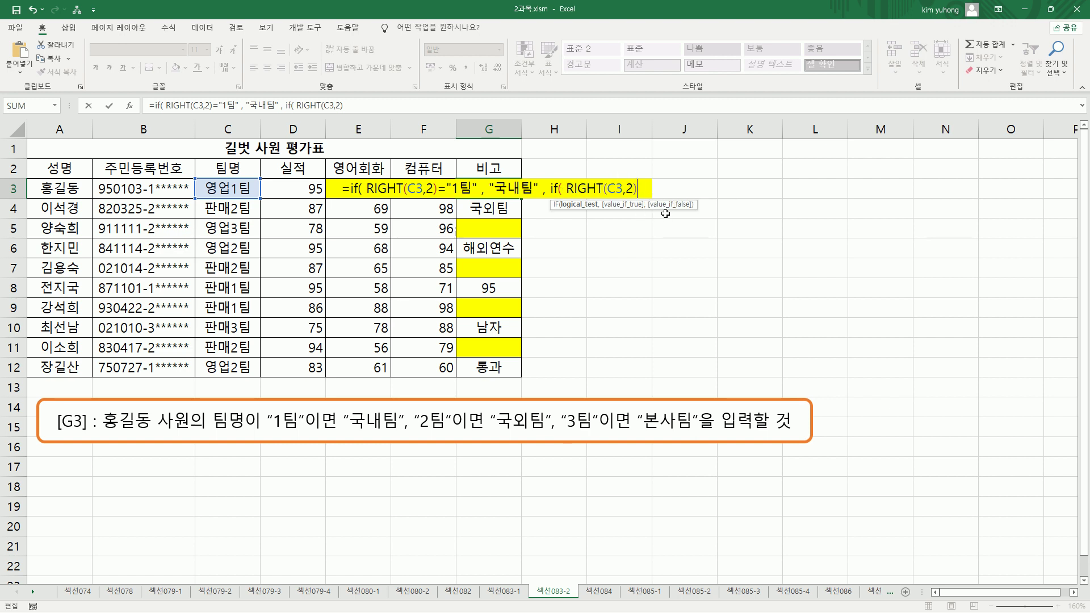
{"action": "type", "text": "=\"2"}
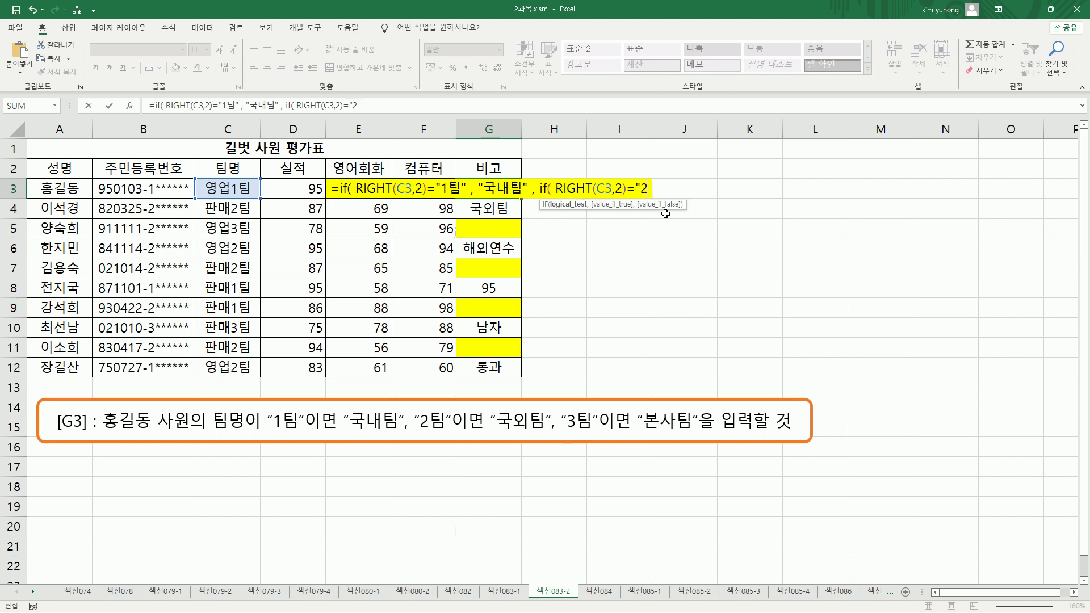
{"action": "type", "text": "팀"}
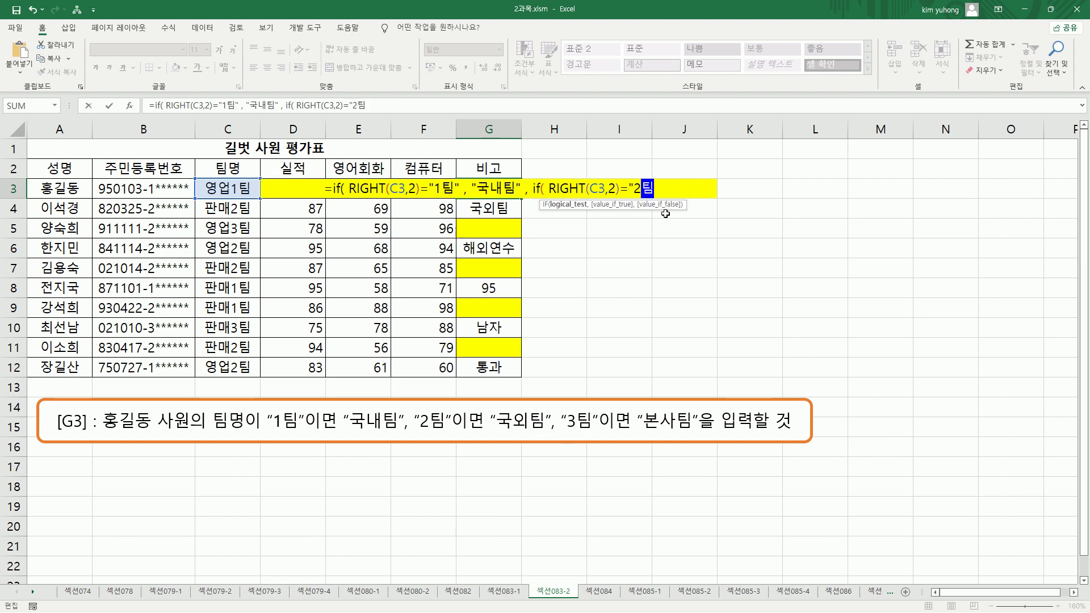
{"action": "type", "text": "\" "}
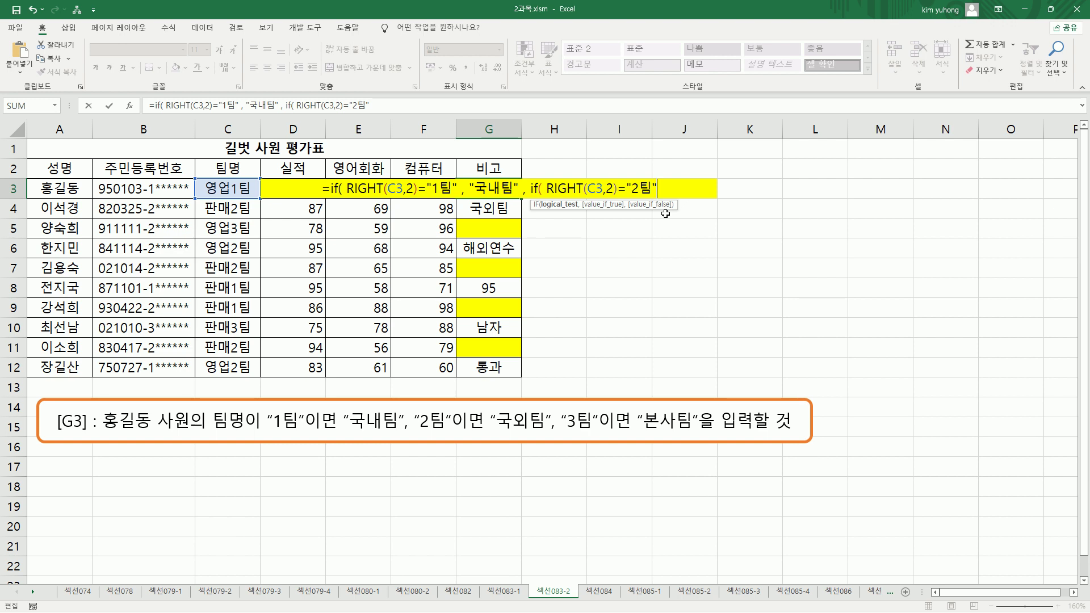
Step: Give the nested IF "국외팀" as its value when true
{"action": "type", "text": ", \""}
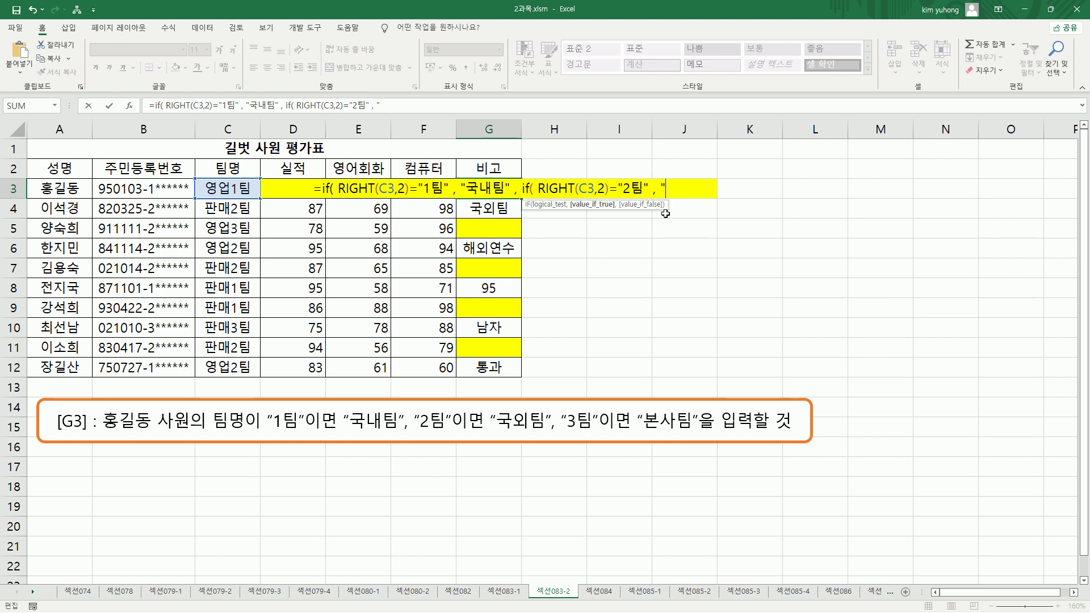
{"action": "type", "text": "rnr"}
{"action": "key", "text": "BackSpace"}
{"action": "key", "text": "BackSpace"}
{"action": "key", "text": "BackSpace"}
{"action": "type", "text": "구"}
{"action": "type", "text": "국외팀"}
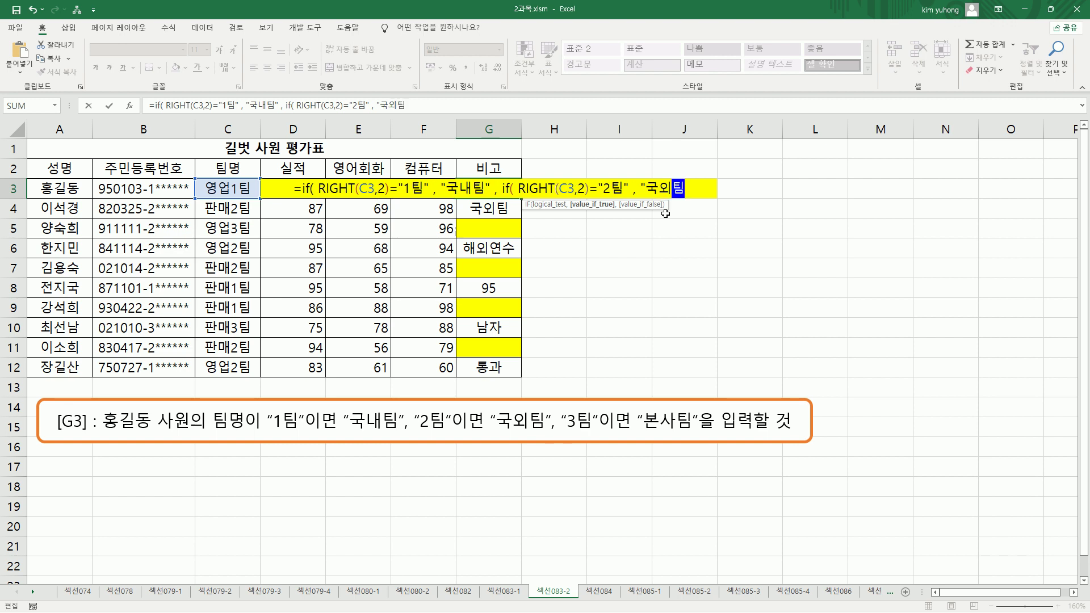
{"action": "type", "text": "\" ,"}
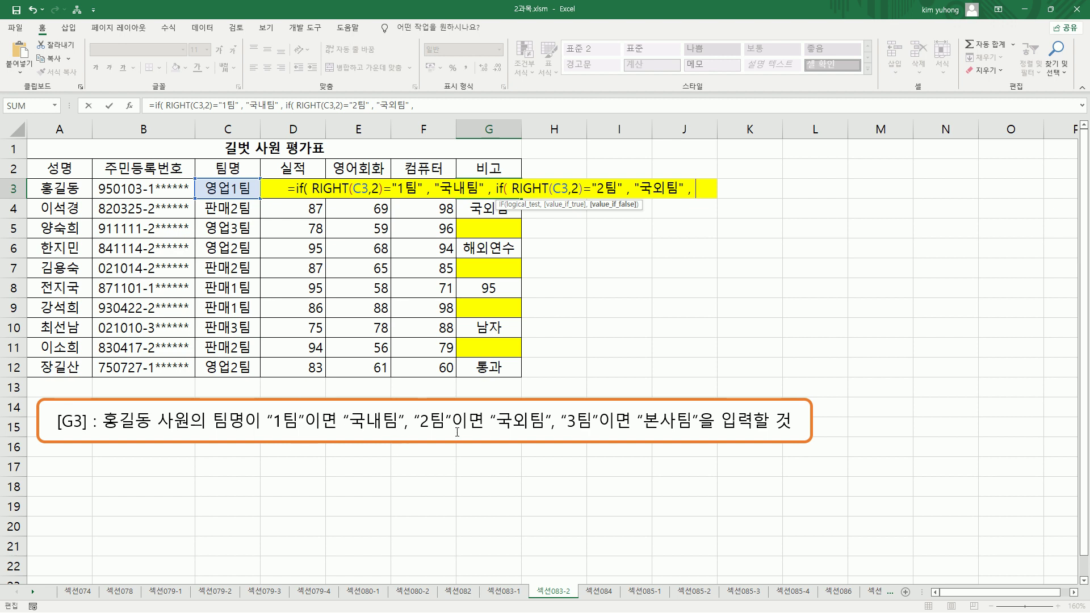
Step: Add "본사팀" as the nested IF's false value, close both IF functions and enter the formula in G3
{"action": "left_click_drag", "start_coordinate": [566, 433], "coordinate": [602, 434]}
{"action": "key", "text": "Escape"}
{"action": "type", "text": "\"본사팀"}
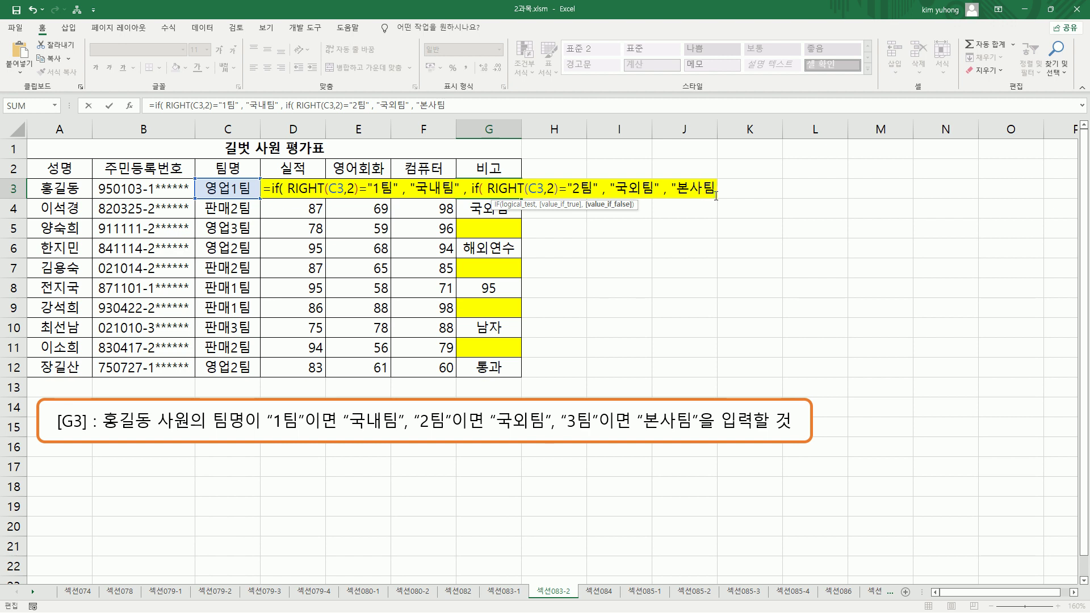
{"action": "type", "text": "\""}
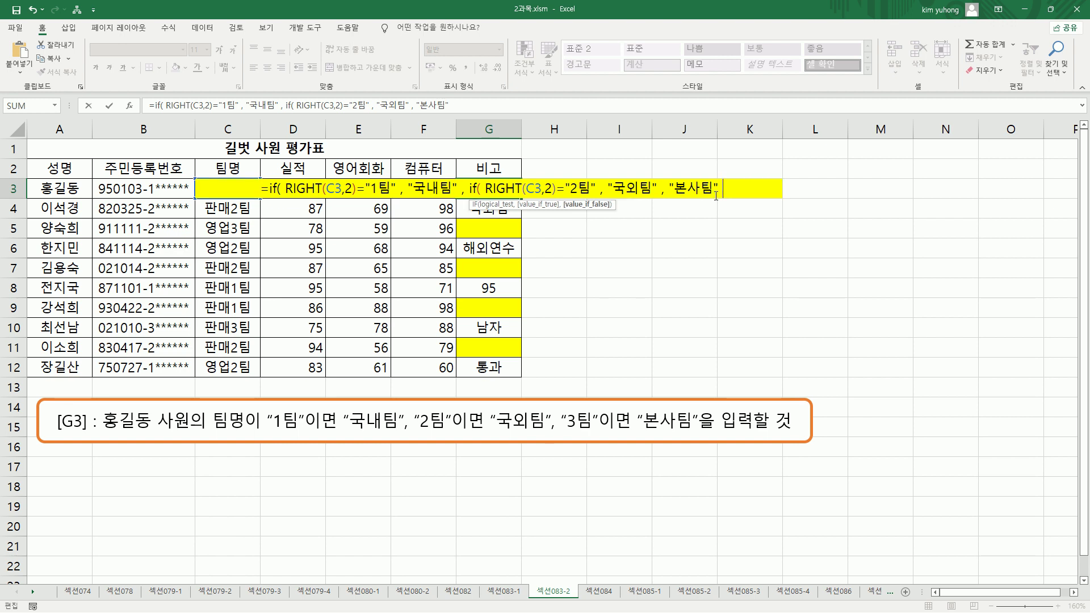
{"action": "type", "text": " ) )"}
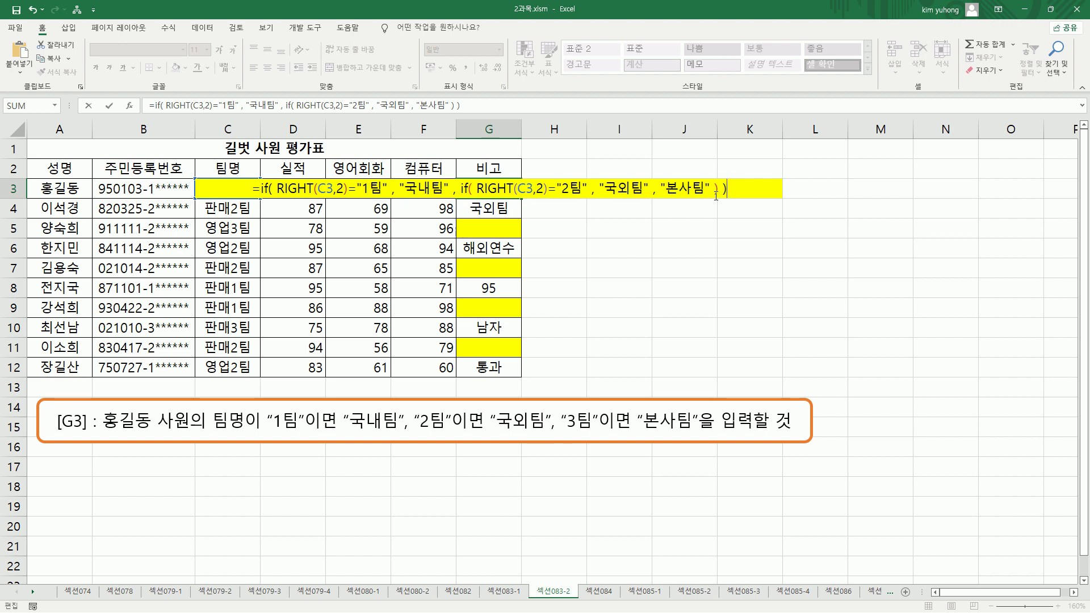
{"action": "key", "text": "Return"}
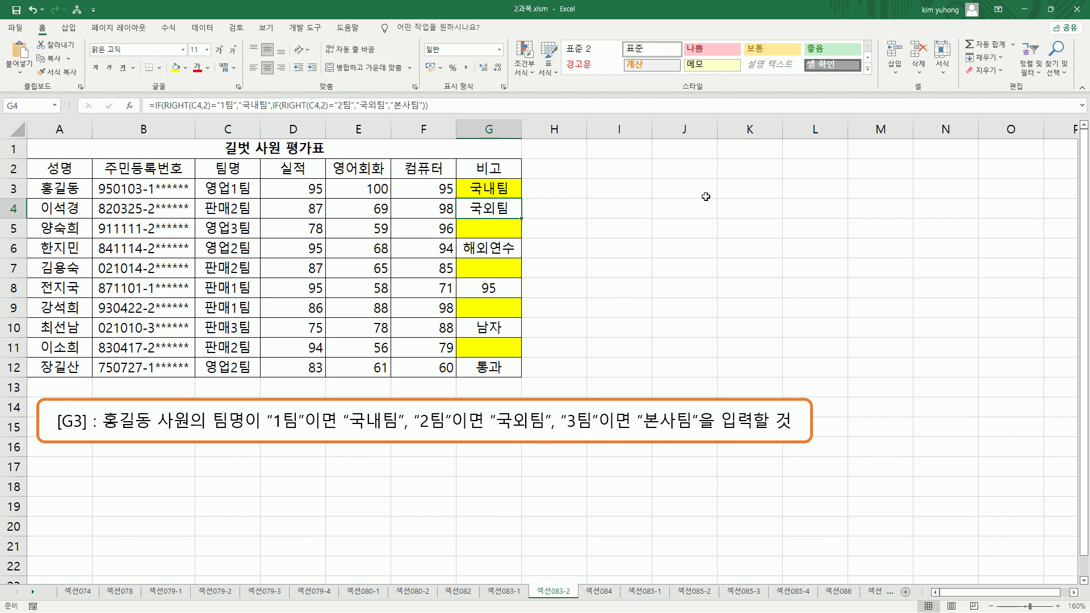
Step: Copy the full formula text from G3 into H3 as plain text
{"action": "left_click", "coordinate": [497, 189]}
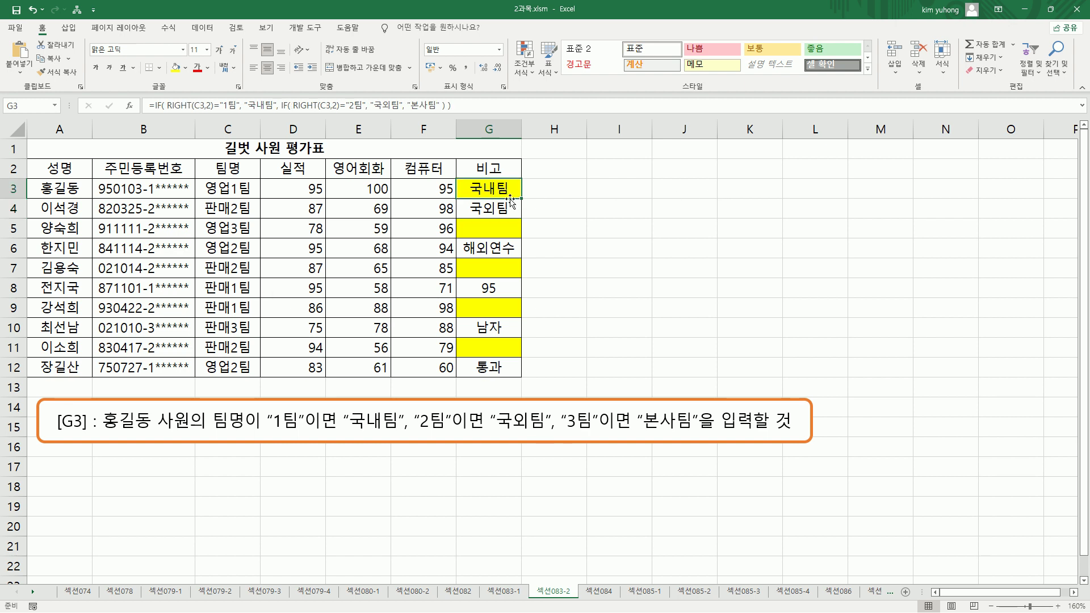
{"action": "left_click_drag", "start_coordinate": [461, 105], "coordinate": [148, 106]}
{"action": "key", "text": "ctrl+c"}
{"action": "key", "text": "Tab"}
{"action": "key", "text": "ctrl+v"}
{"action": "key", "text": "Return"}
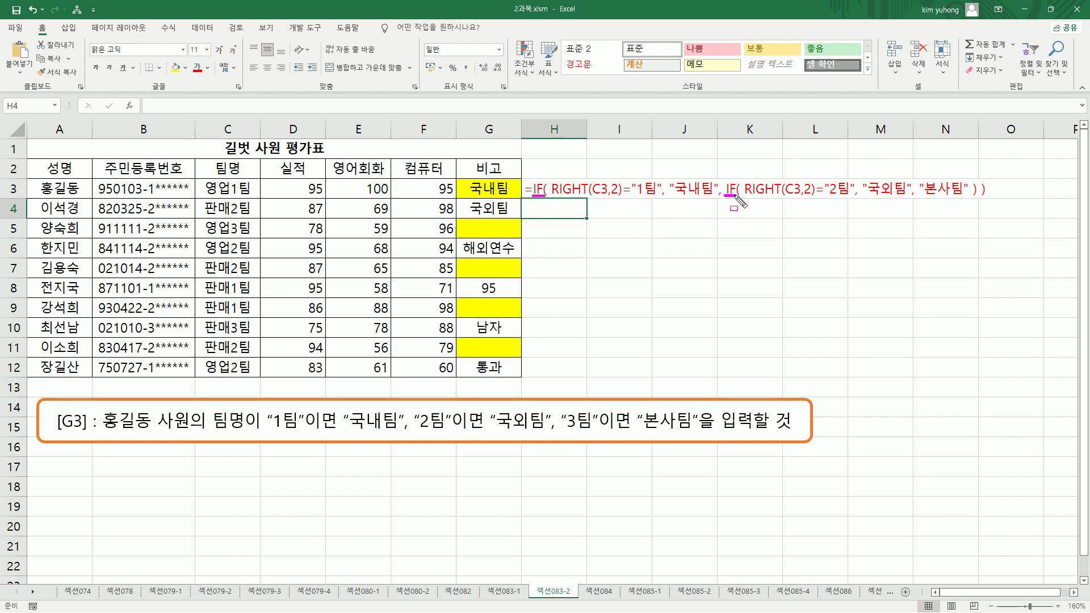
Step: Examine the IF and RIGHT parts of the formula text in H3 and compare them with the three result texts in the G3 instruction
{"action": "left_click_drag", "start_coordinate": [553, 197], "coordinate": [614, 198]}
{"action": "left_click_drag", "start_coordinate": [747, 197], "coordinate": [806, 197]}
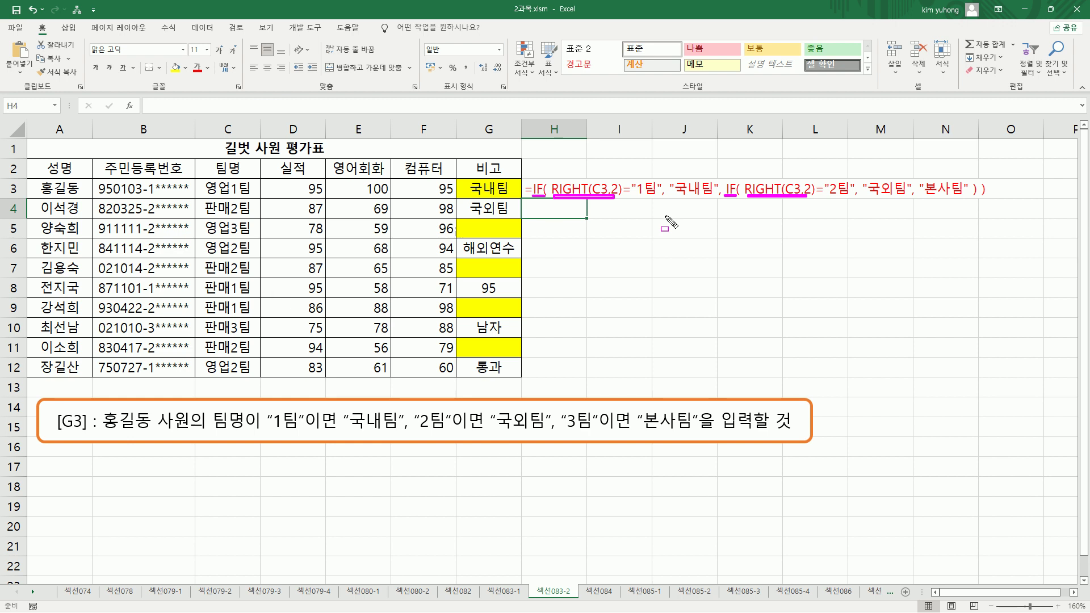
{"action": "mouse_move", "coordinate": [524, 173]}
{"action": "left_mouse_down"}
{"action": "mouse_move", "coordinate": [550, 202]}
{"action": "mouse_move", "coordinate": [990, 202]}
{"action": "left_mouse_up"}
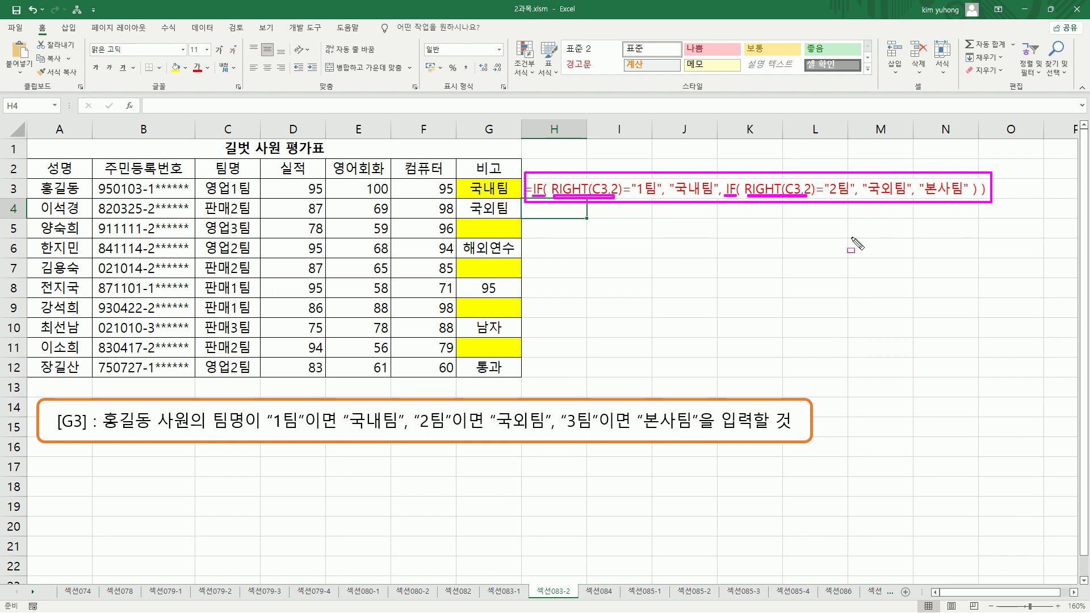
{"action": "key", "text": "Delete"}
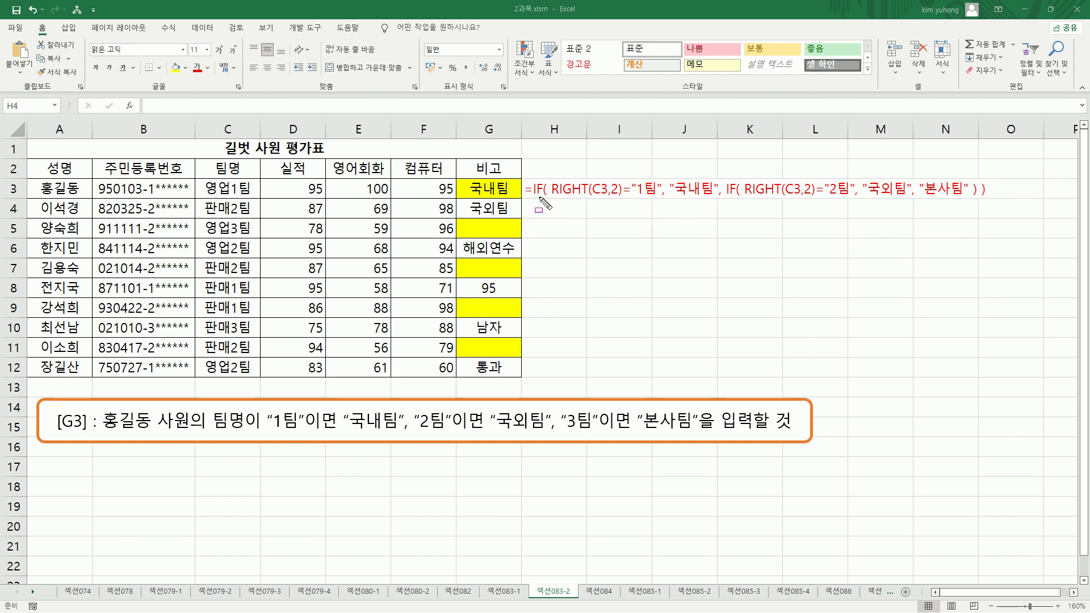
{"action": "left_click_drag", "start_coordinate": [530, 197], "coordinate": [544, 196]}
{"action": "left_click_drag", "start_coordinate": [723, 197], "coordinate": [737, 196]}
{"action": "left_click_drag", "start_coordinate": [349, 434], "coordinate": [397, 434]}
{"action": "left_click_drag", "start_coordinate": [492, 434], "coordinate": [543, 434]}
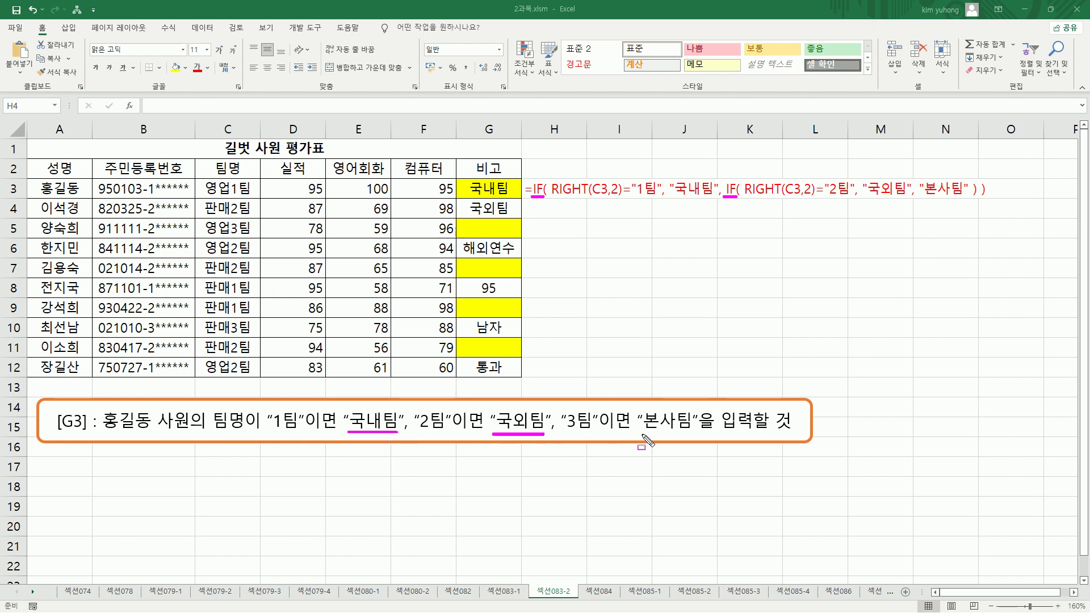
{"action": "left_click_drag", "start_coordinate": [642, 434], "coordinate": [693, 433]}
{"action": "key", "text": "Escape"}
Step: Enter the sample grade list "A, B, C, D, F" in I1
{"action": "left_click", "coordinate": [624, 150]}
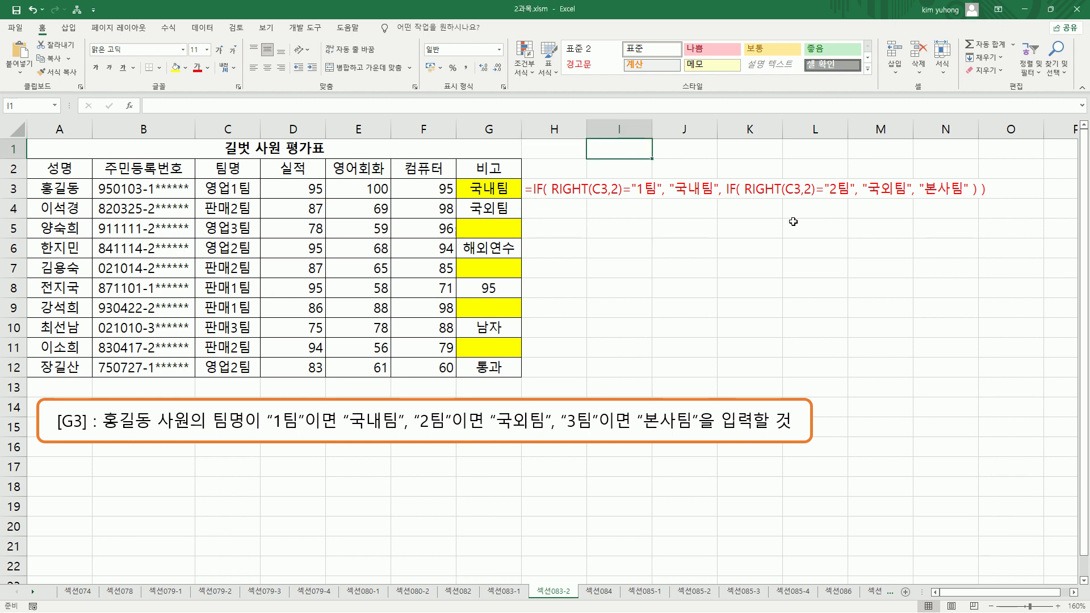
{"action": "type", "text": "ㄱ"}
{"action": "key", "text": "BackSpace"}
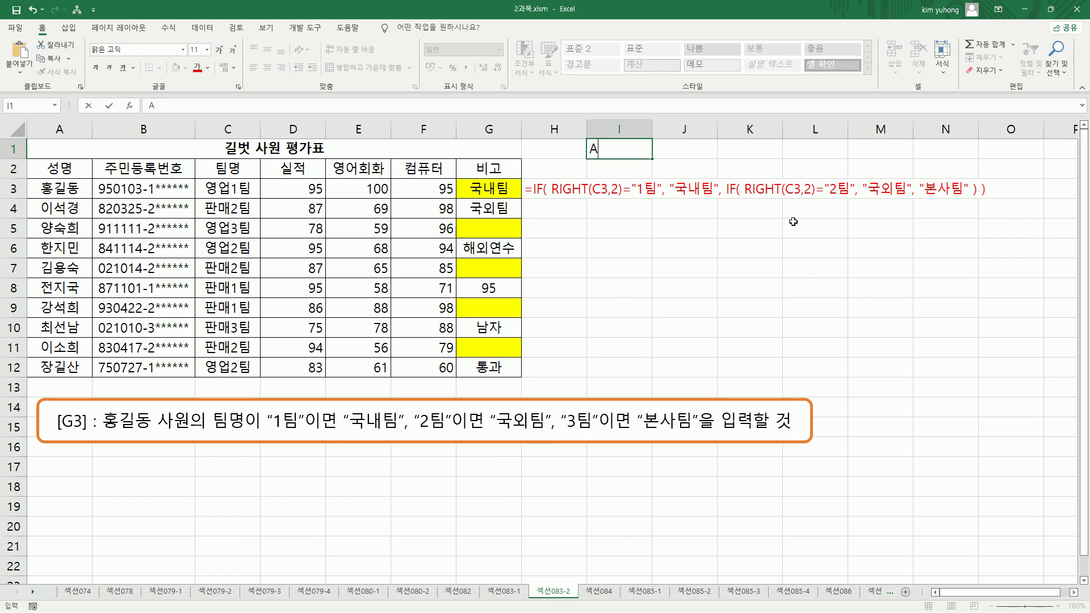
{"action": "type", "text": "A, B, C, D, F"}
{"action": "key", "text": "Return"}
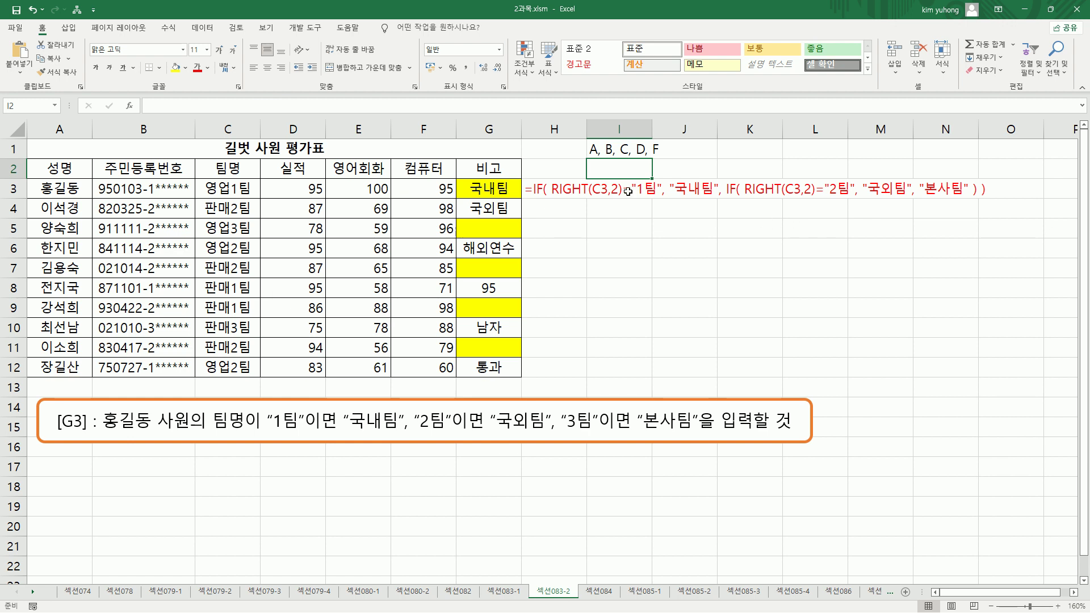
{"action": "left_click_drag", "start_coordinate": [579, 140], "coordinate": [675, 161]}
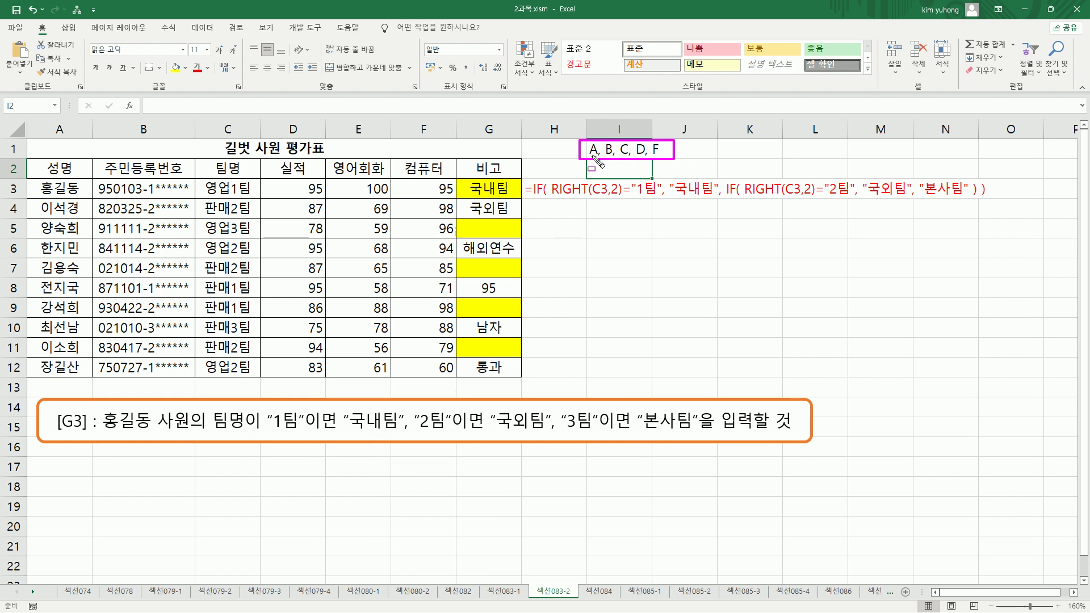
Step: Replace the sample grade list in I1 with "합격, 불합격"
{"action": "left_click_drag", "start_coordinate": [589, 155], "coordinate": [644, 156]}
{"action": "key", "text": "Escape"}
{"action": "left_click", "coordinate": [620, 152]}
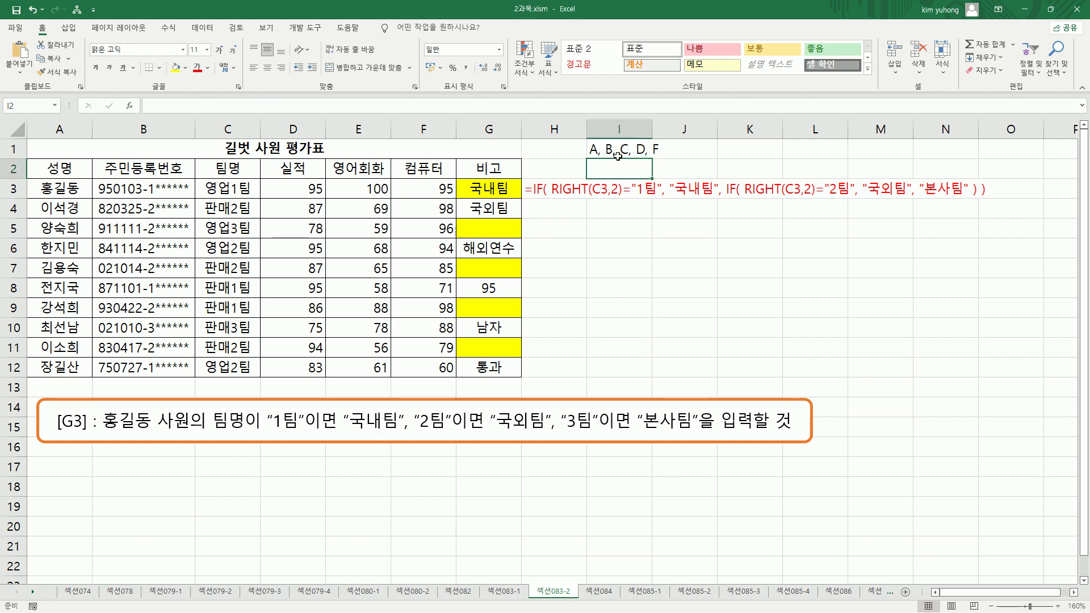
{"action": "key", "text": "Delete"}
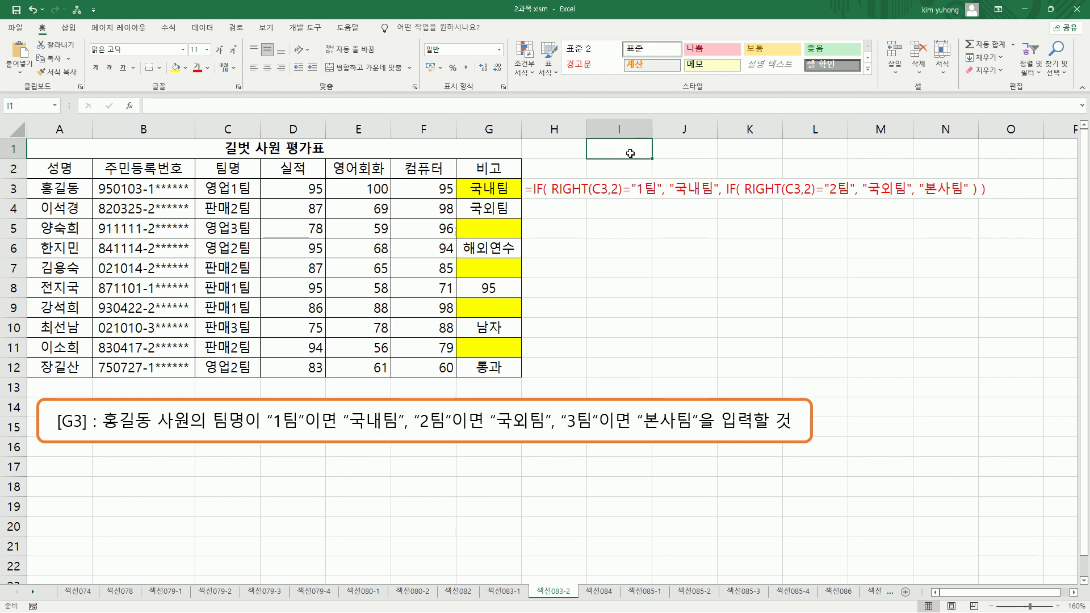
{"action": "type", "text": "GKQ"}
{"action": "key", "text": "BackSpace"}
{"action": "key", "text": "BackSpace"}
{"action": "key", "text": "BackSpace"}
{"action": "key", "text": "Hangul"}
{"action": "type", "text": "합격"}
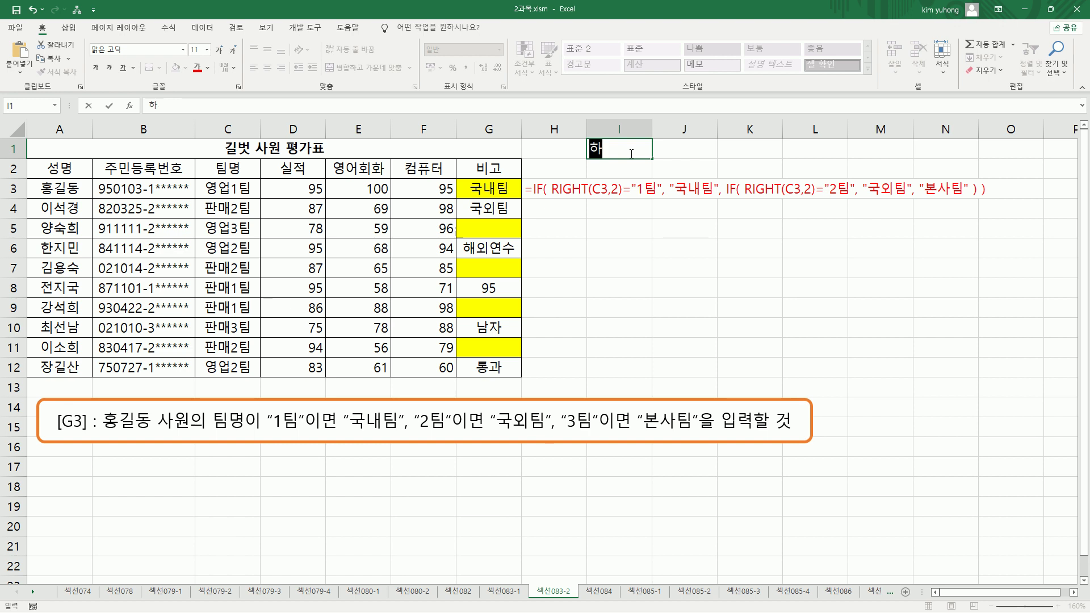
{"action": "type", "text": ", 불합격"}
{"action": "key", "text": "Return"}
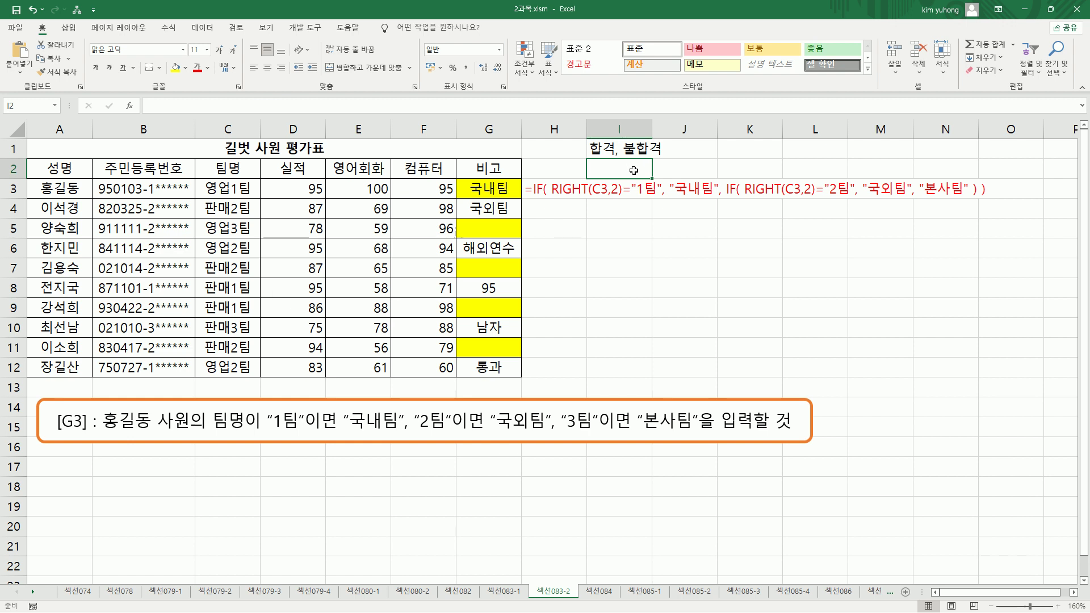
Step: Enter "상, 중, 하" in I1 as a three-result sample list, and clear the cell
{"action": "left_click_drag", "start_coordinate": [589, 157], "coordinate": [659, 156]}
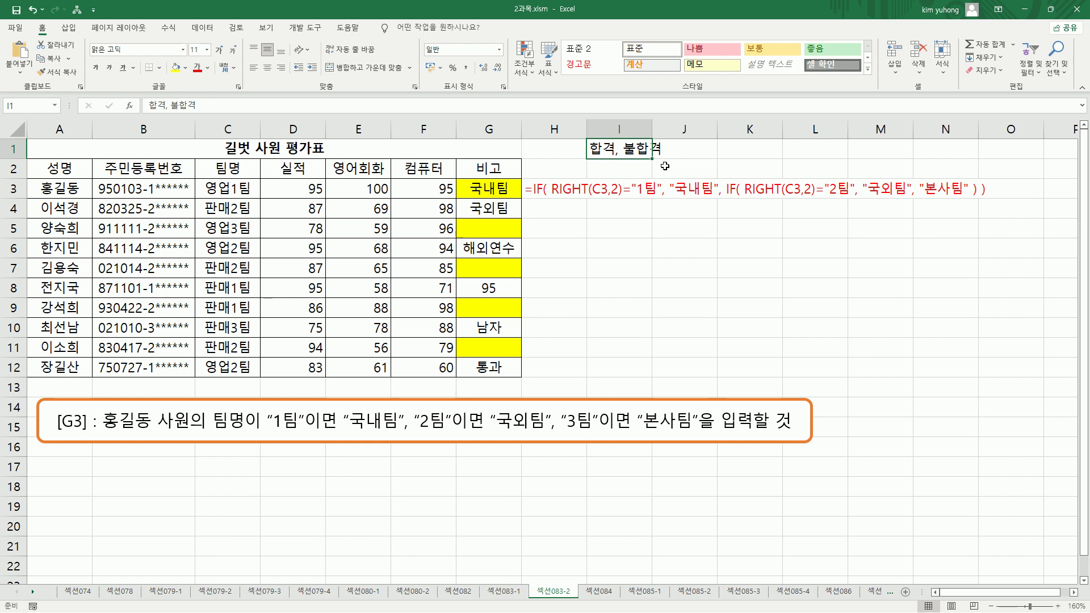
{"action": "type", "text": "상,"}
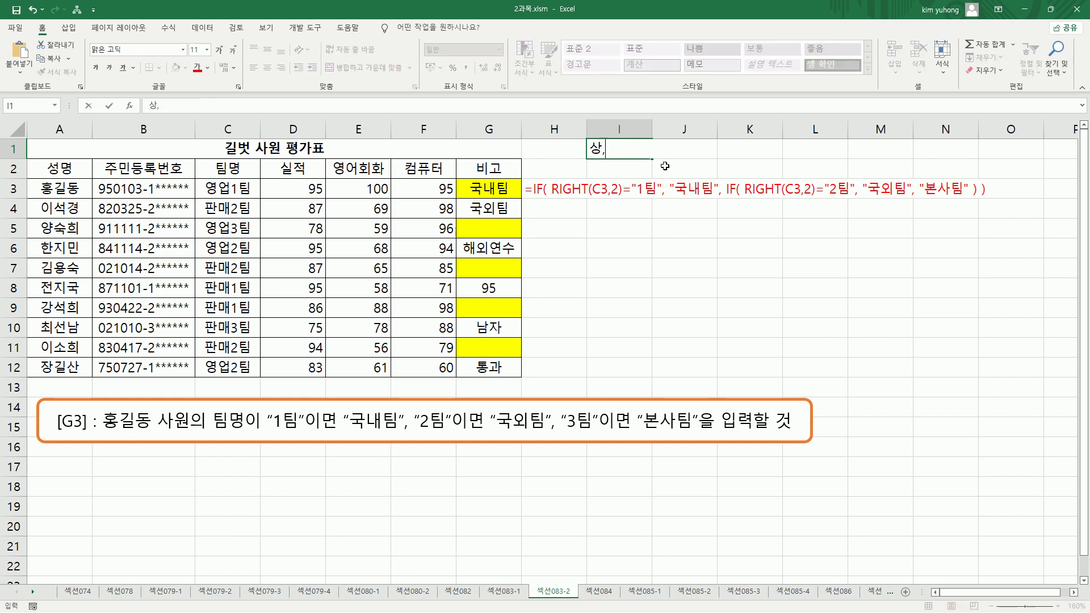
{"action": "type", "text": " 중, 하"}
{"action": "key", "text": "Return"}
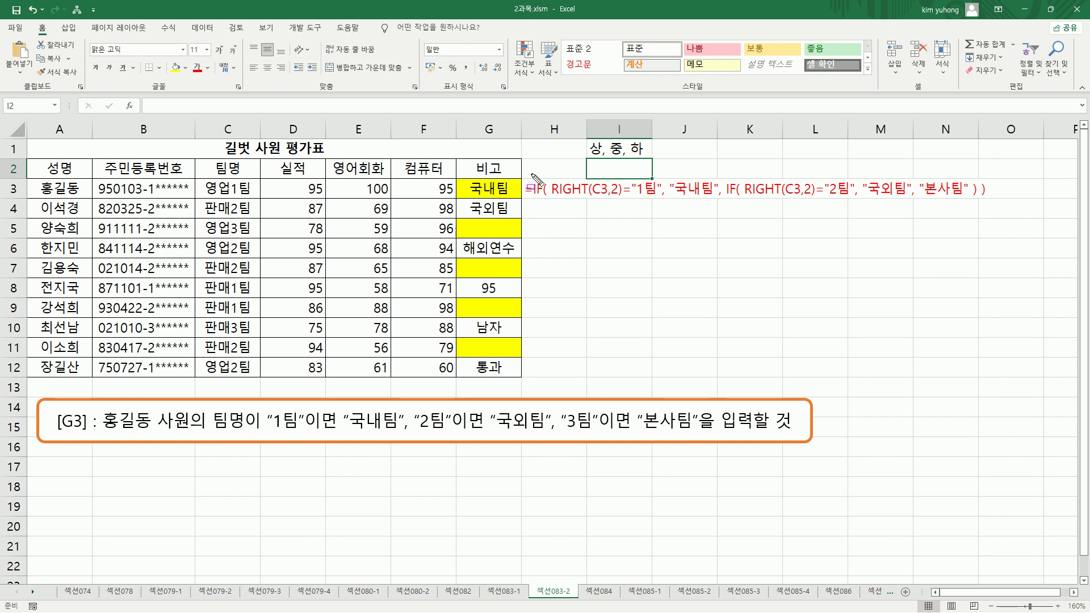
{"action": "left_click", "coordinate": [618, 150]}
{"action": "key", "text": "Delete"}
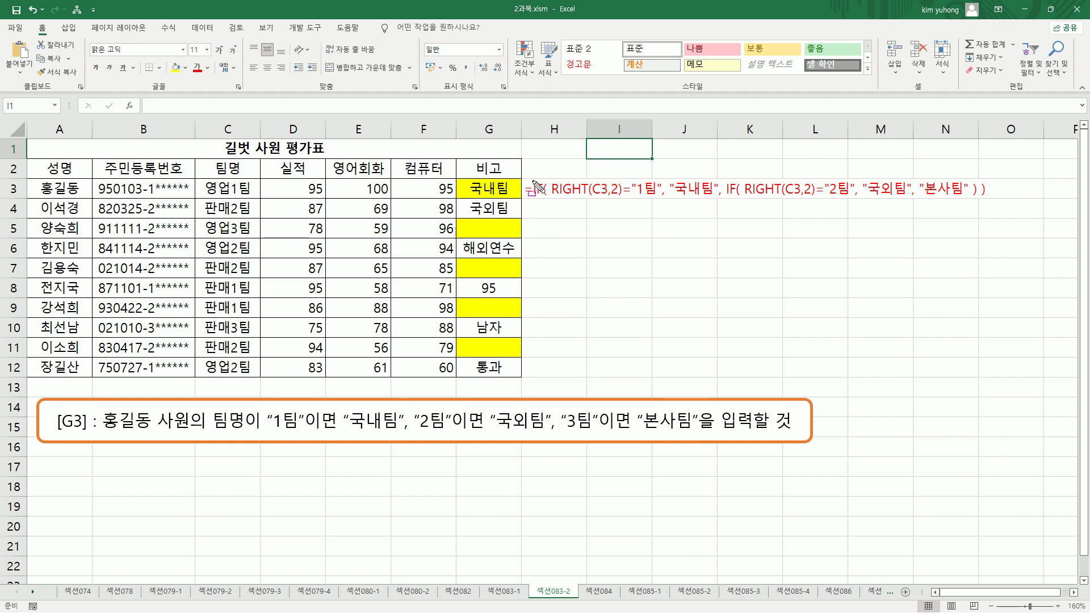
Step: Examine the formula text in H3: the outer IF's condition and true value, and the three arguments of the nested IF
{"action": "left_click_drag", "start_coordinate": [551, 196], "coordinate": [978, 200]}
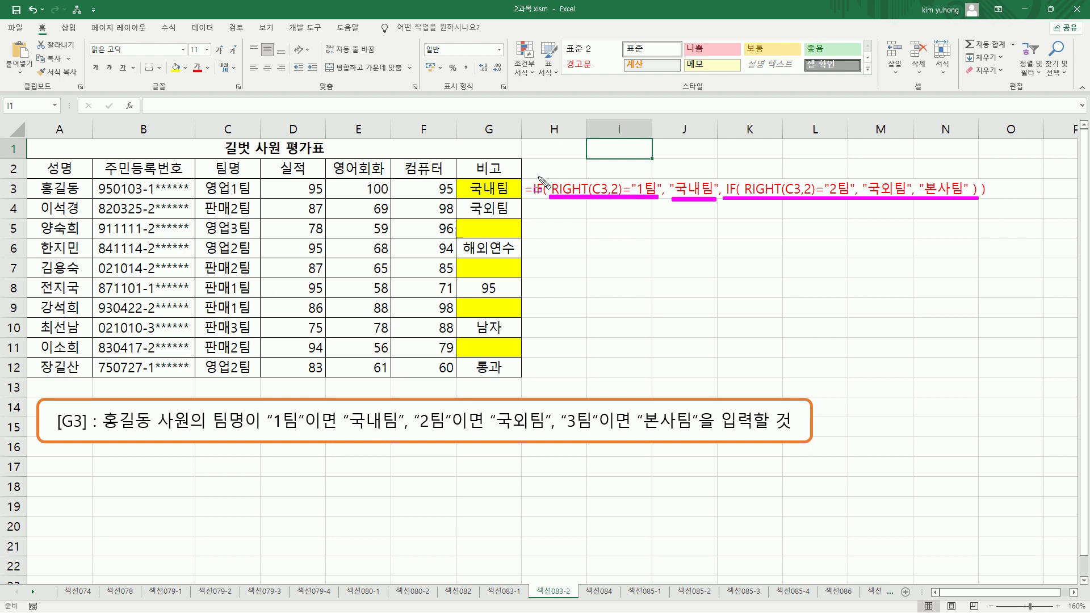
{"action": "left_click_drag", "start_coordinate": [534, 171], "coordinate": [542, 209]}
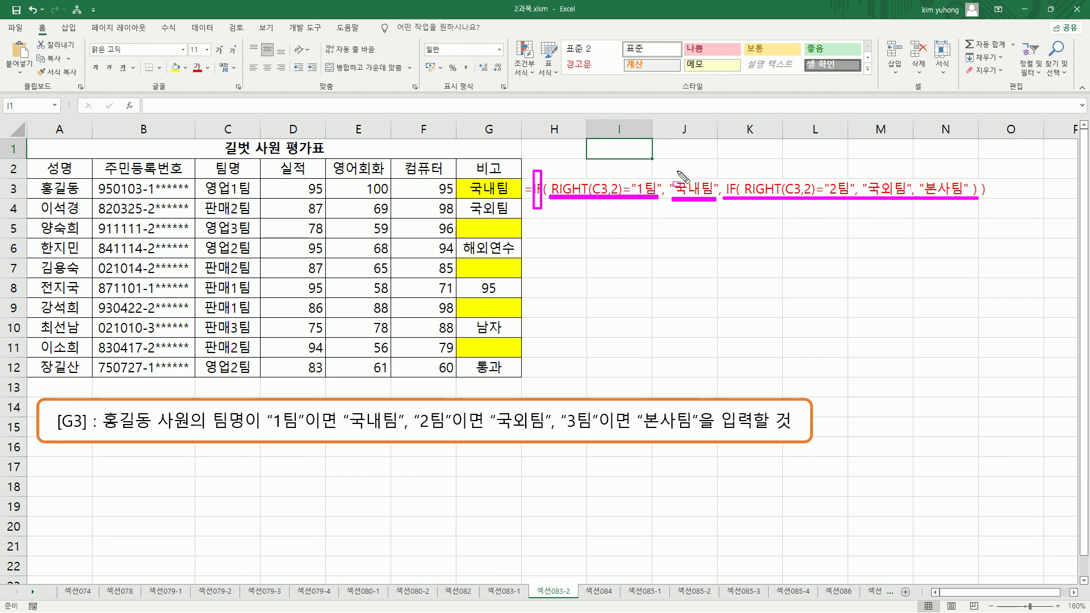
{"action": "left_click_drag", "start_coordinate": [720, 163], "coordinate": [720, 229]}
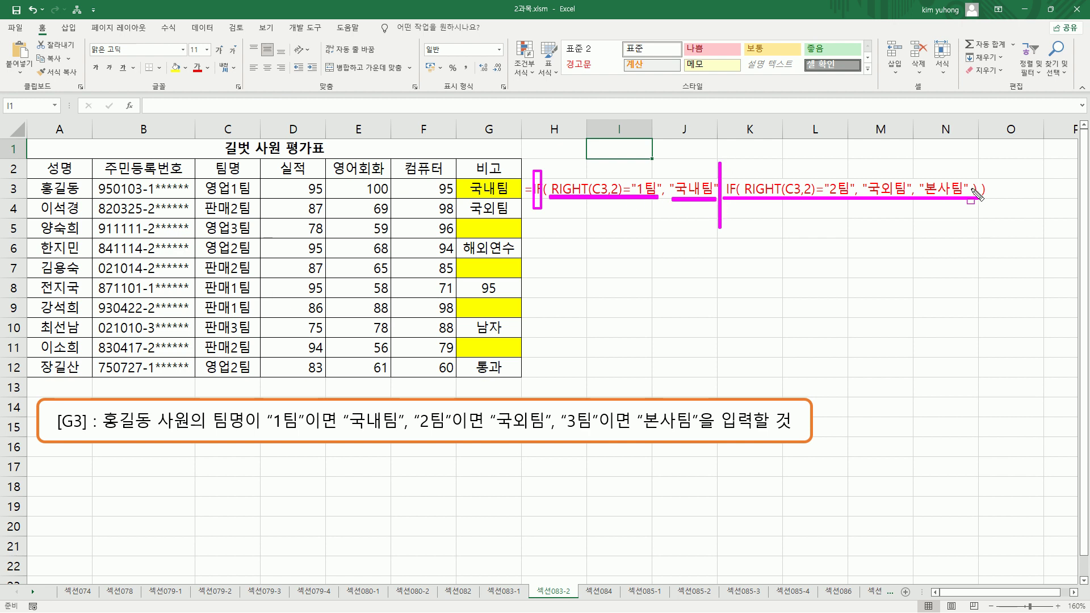
{"action": "mouse_move", "coordinate": [718, 190]}
{"action": "left_mouse_down"}
{"action": "mouse_move", "coordinate": [1004, 190]}
{"action": "mouse_move", "coordinate": [729, 195]}
{"action": "left_mouse_up"}
{"action": "mouse_move", "coordinate": [744, 173]}
{"action": "left_mouse_down"}
{"action": "mouse_move", "coordinate": [761, 206]}
{"action": "mouse_move", "coordinate": [856, 208]}
{"action": "left_mouse_up"}
{"action": "mouse_move", "coordinate": [866, 171]}
{"action": "left_mouse_down"}
{"action": "mouse_move", "coordinate": [881, 221]}
{"action": "mouse_move", "coordinate": [910, 216]}
{"action": "left_mouse_up"}
{"action": "mouse_move", "coordinate": [921, 170]}
{"action": "left_mouse_down"}
{"action": "mouse_move", "coordinate": [937, 215]}
{"action": "mouse_move", "coordinate": [969, 216]}
{"action": "left_mouse_up"}
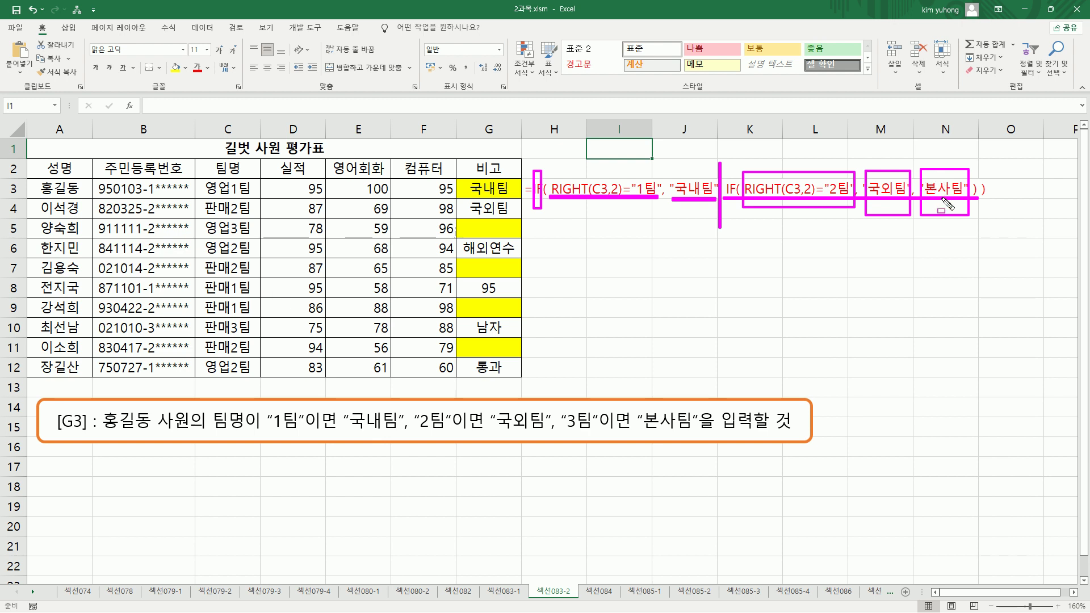
{"action": "key", "text": "Escape"}
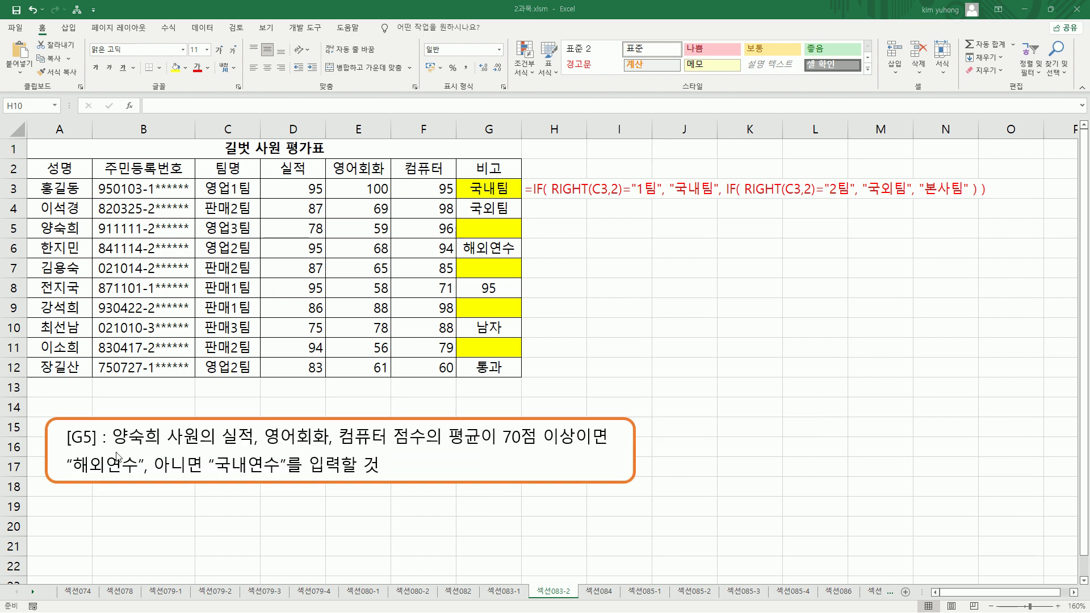
Step: Examine the G5 instruction's average condition and two result texts, and match them to the employee's three scores in row 5
{"action": "key", "text": "ctrl+2"}
{"action": "left_click_drag", "start_coordinate": [68, 447], "coordinate": [97, 447]}
{"action": "left_click_drag", "start_coordinate": [471, 222], "coordinate": [509, 235]}
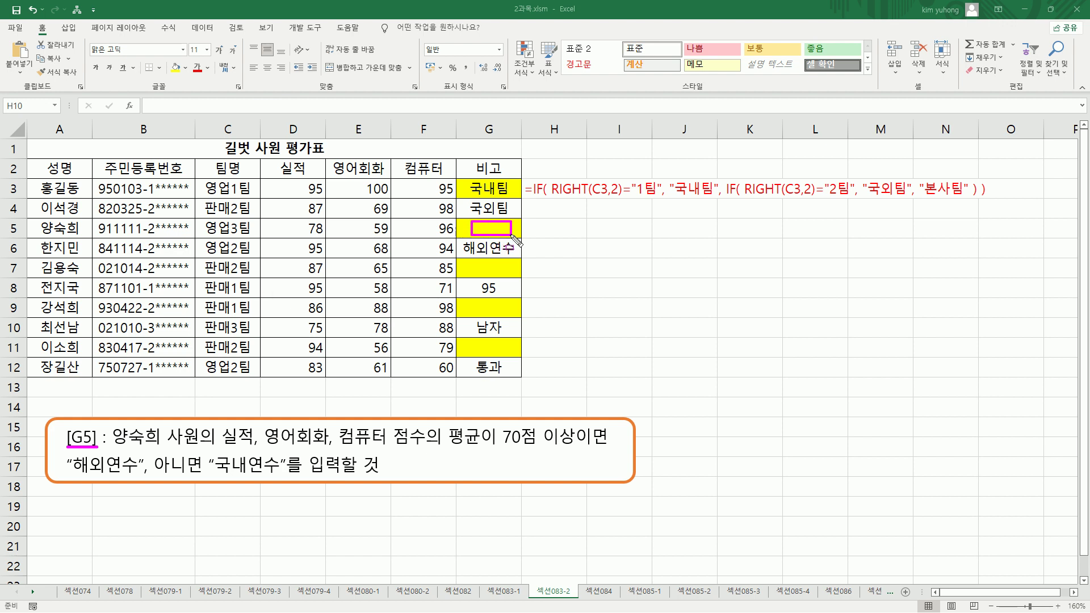
{"action": "mouse_move", "coordinate": [109, 424]}
{"action": "left_mouse_down"}
{"action": "mouse_move", "coordinate": [164, 447]}
{"action": "mouse_move", "coordinate": [201, 448]}
{"action": "left_mouse_up"}
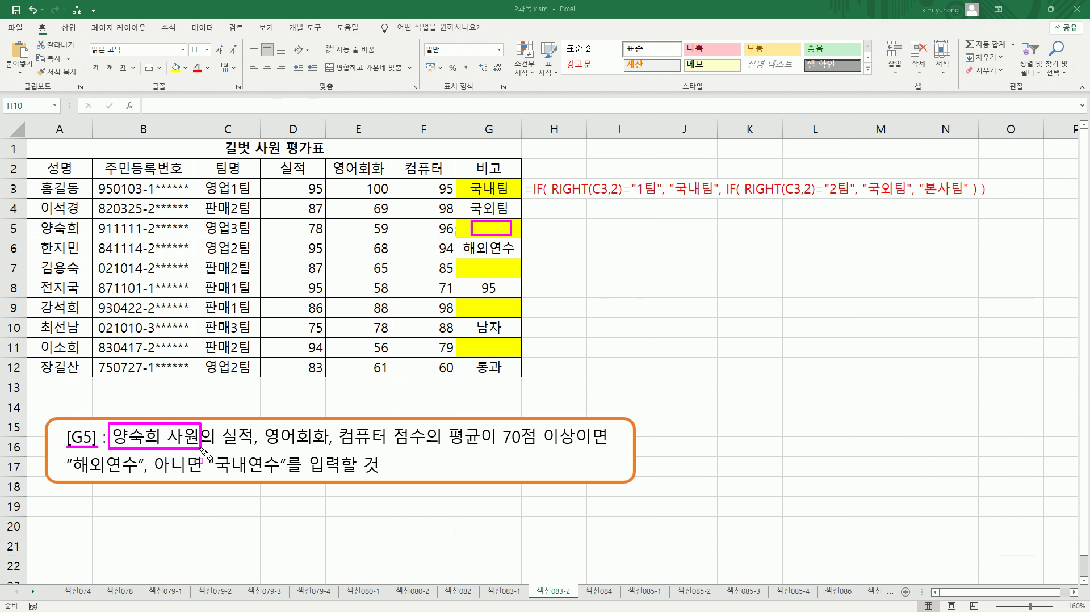
{"action": "mouse_move", "coordinate": [39, 234]}
{"action": "left_mouse_down"}
{"action": "mouse_move", "coordinate": [79, 234]}
{"action": "mouse_move", "coordinate": [86, 221]}
{"action": "left_mouse_up"}
{"action": "left_click_drag", "start_coordinate": [220, 449], "coordinate": [424, 449]}
{"action": "mouse_move", "coordinate": [277, 217]}
{"action": "left_mouse_down"}
{"action": "mouse_move", "coordinate": [289, 239]}
{"action": "mouse_move", "coordinate": [457, 240]}
{"action": "left_mouse_up"}
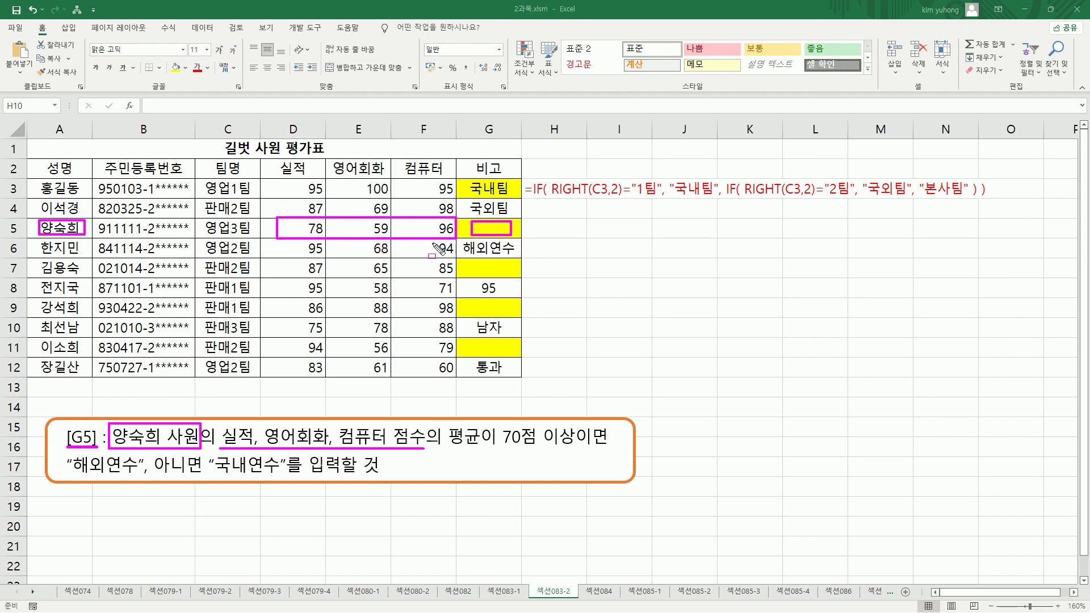
{"action": "left_click_drag", "start_coordinate": [447, 422], "coordinate": [578, 451]}
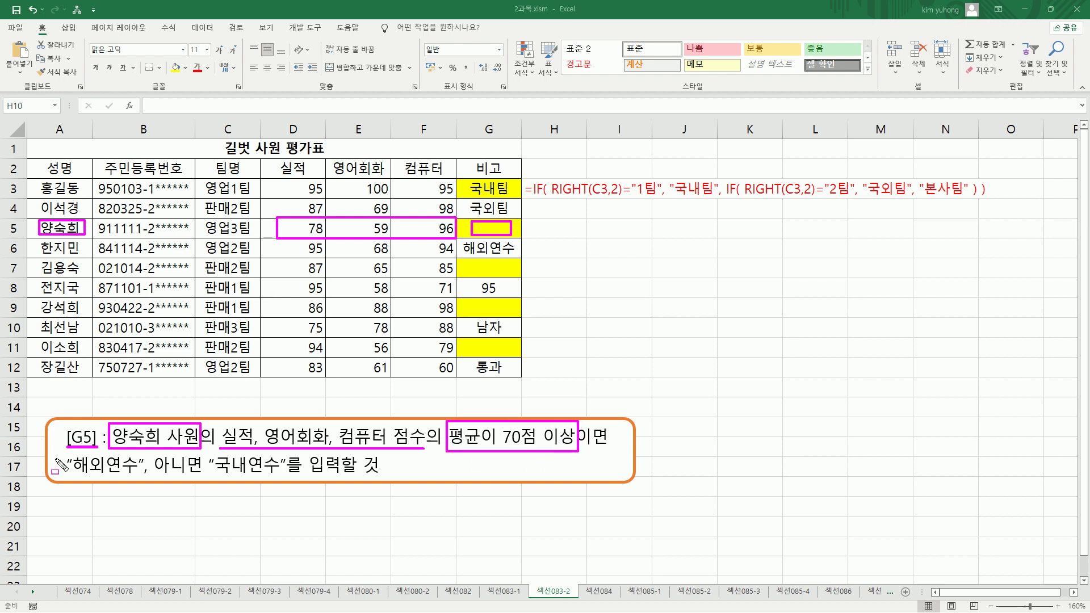
{"action": "left_click_drag", "start_coordinate": [66, 478], "coordinate": [136, 479]}
{"action": "left_click_drag", "start_coordinate": [210, 477], "coordinate": [279, 480]}
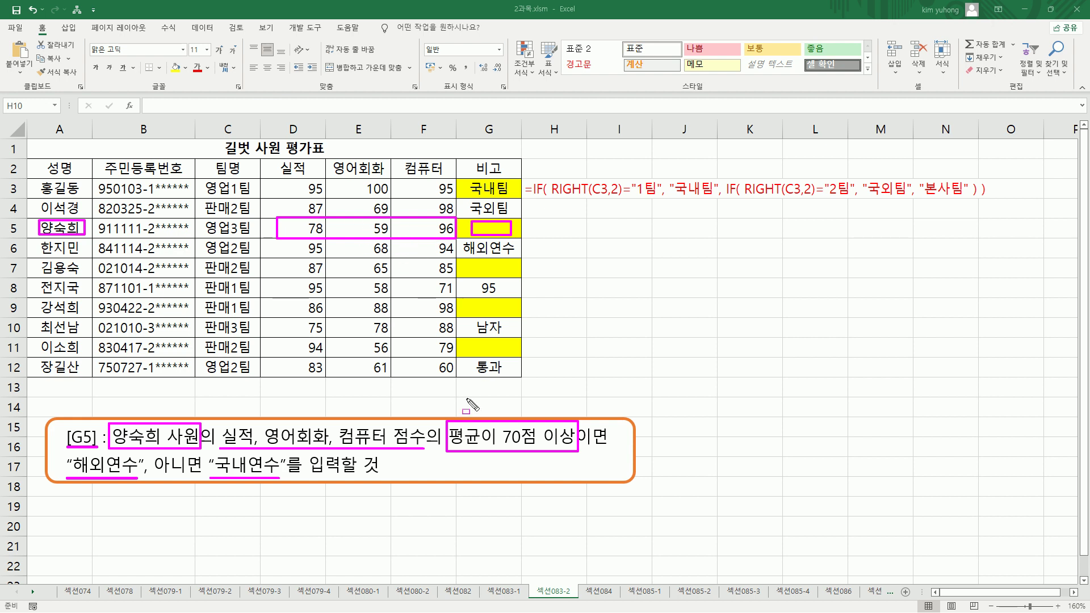
{"action": "left_click_drag", "start_coordinate": [499, 448], "coordinate": [565, 448]}
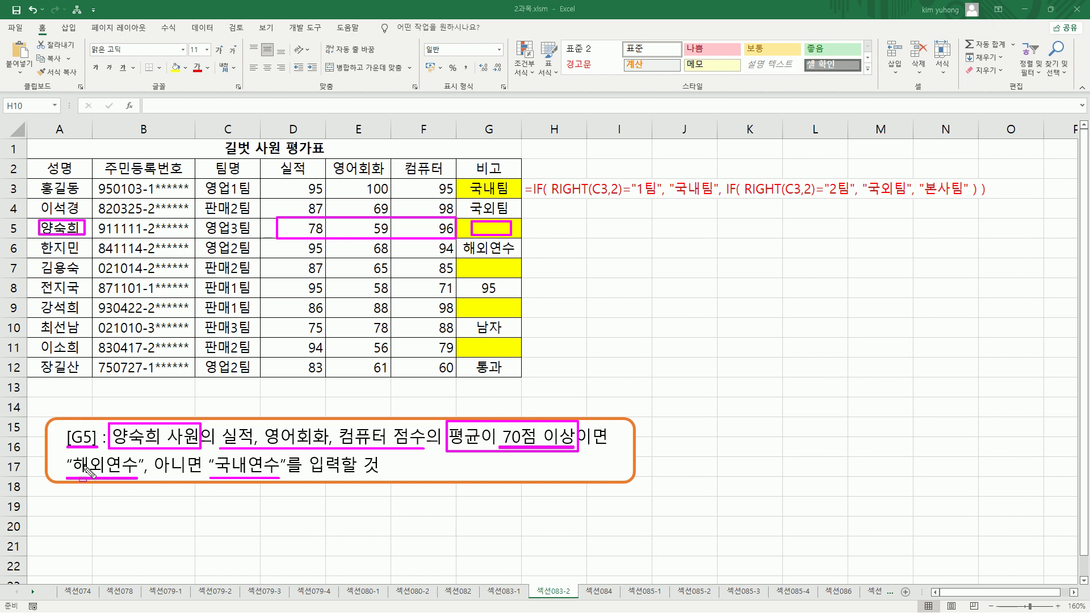
{"action": "left_click_drag", "start_coordinate": [71, 478], "coordinate": [137, 479]}
{"action": "left_click_drag", "start_coordinate": [218, 478], "coordinate": [281, 479]}
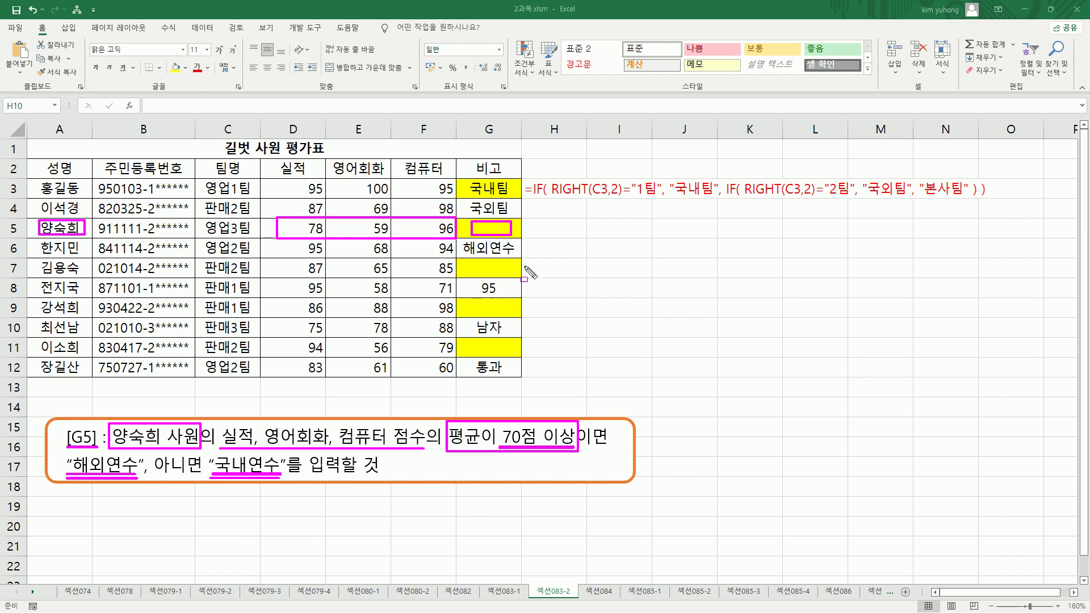
{"action": "key", "text": "Escape"}
Step: Enter the formula =AVERAGE(D5:F5) in G5
{"action": "left_click", "coordinate": [504, 234]}
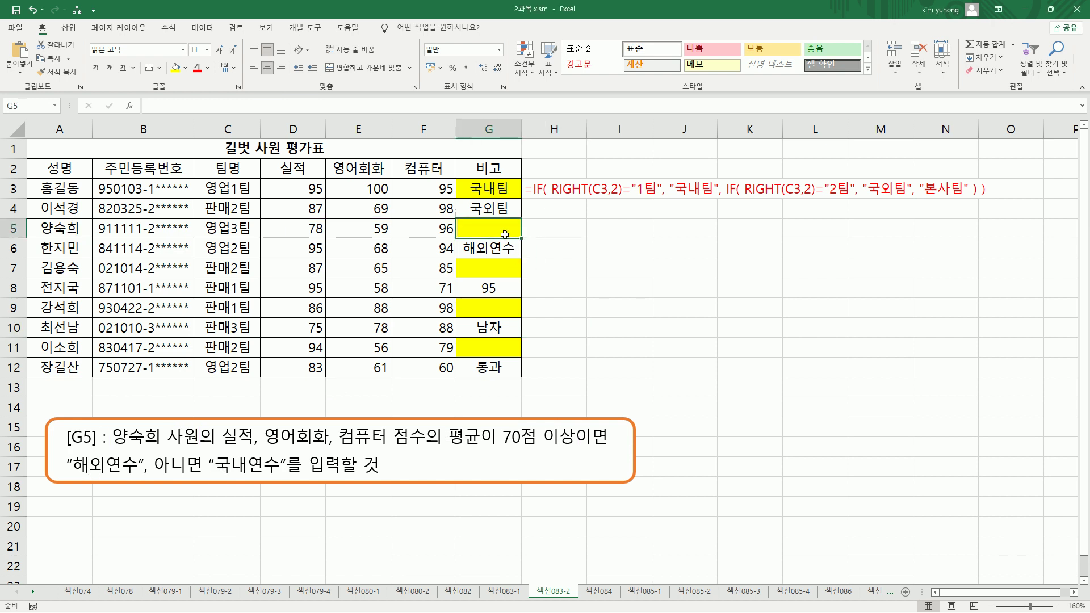
{"action": "type", "text": "=AV"}
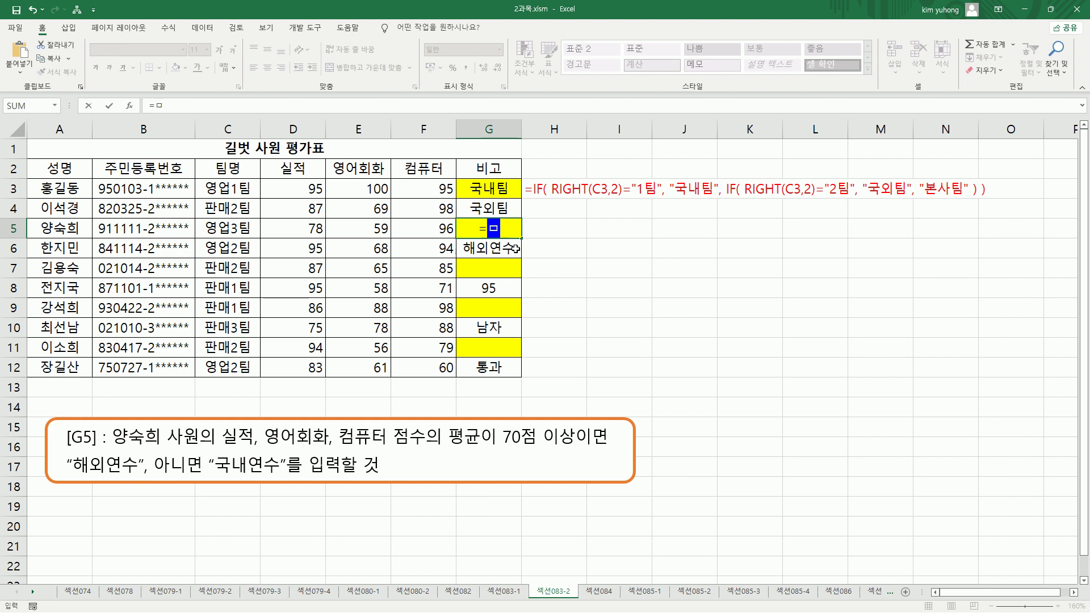
{"action": "key", "text": "Down"}
{"action": "key", "text": "Tab"}
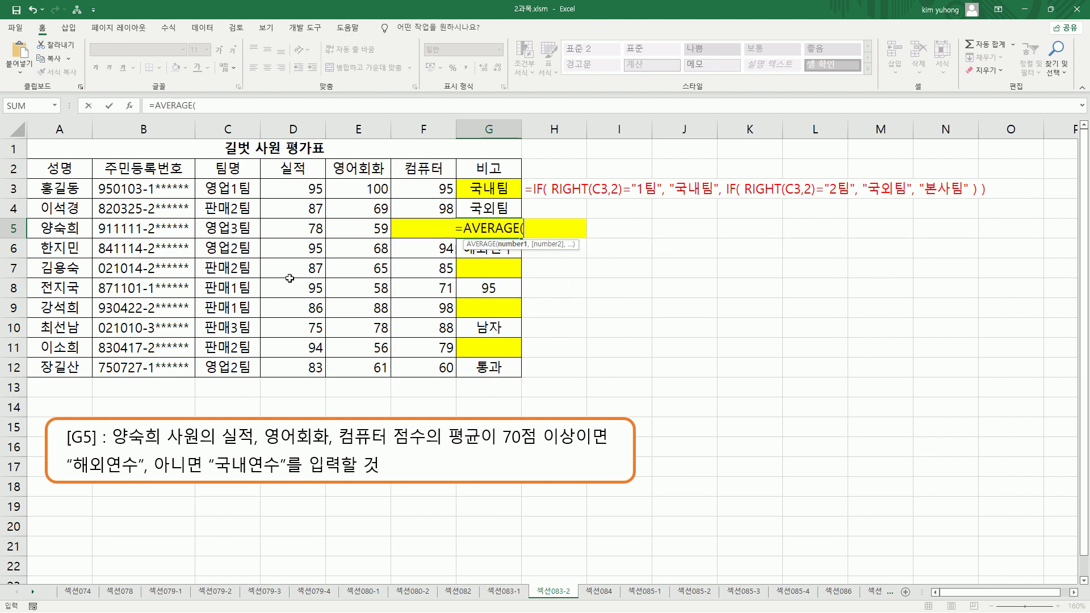
{"action": "left_click_drag", "start_coordinate": [290, 229], "coordinate": [412, 229]}
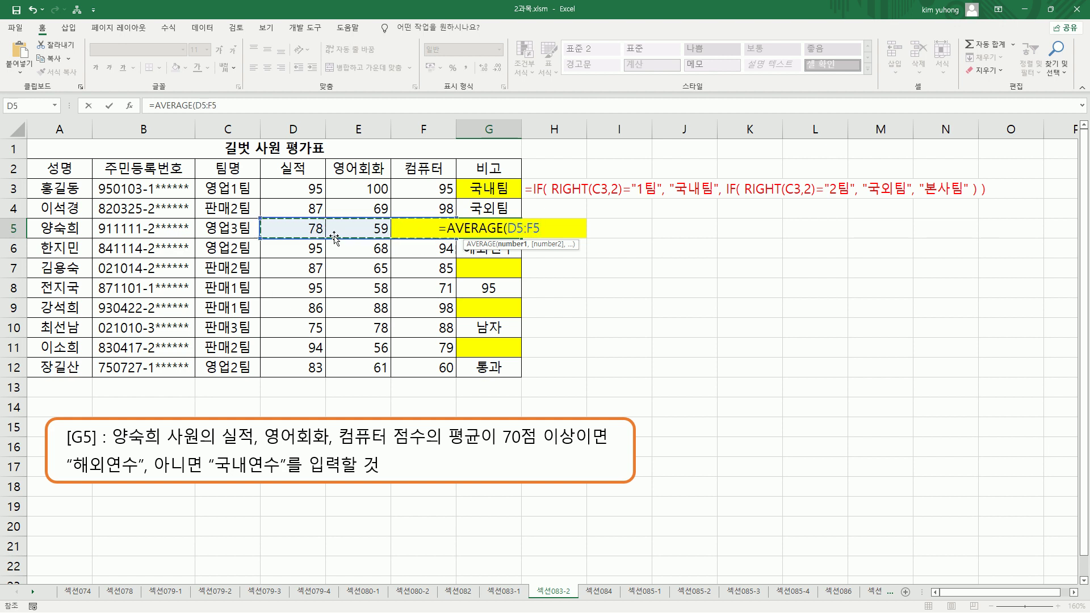
{"action": "type", "text": ")"}
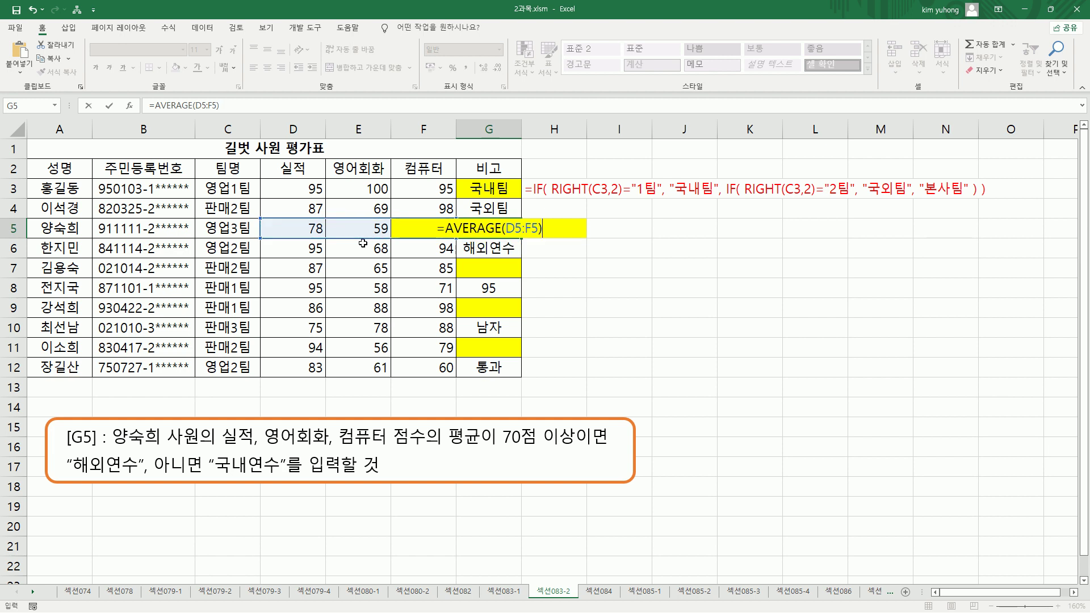
{"action": "key", "text": "Return"}
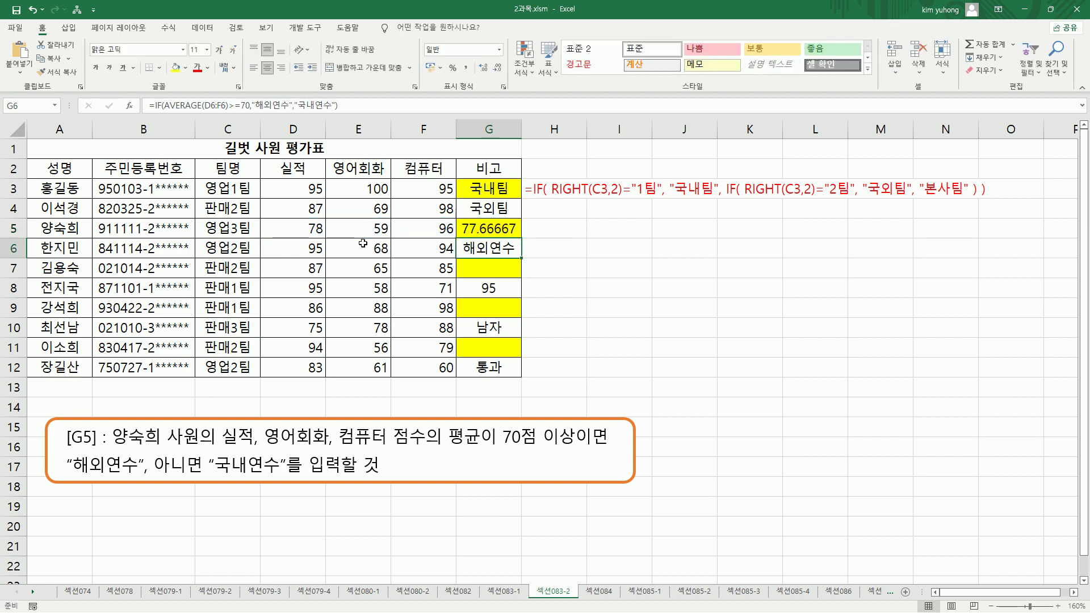
Step: Check the 70-point instruction and wrap G5's AVERAGE(D5:F5) in an IF function as the start of its logical test
{"action": "left_click", "coordinate": [490, 229]}
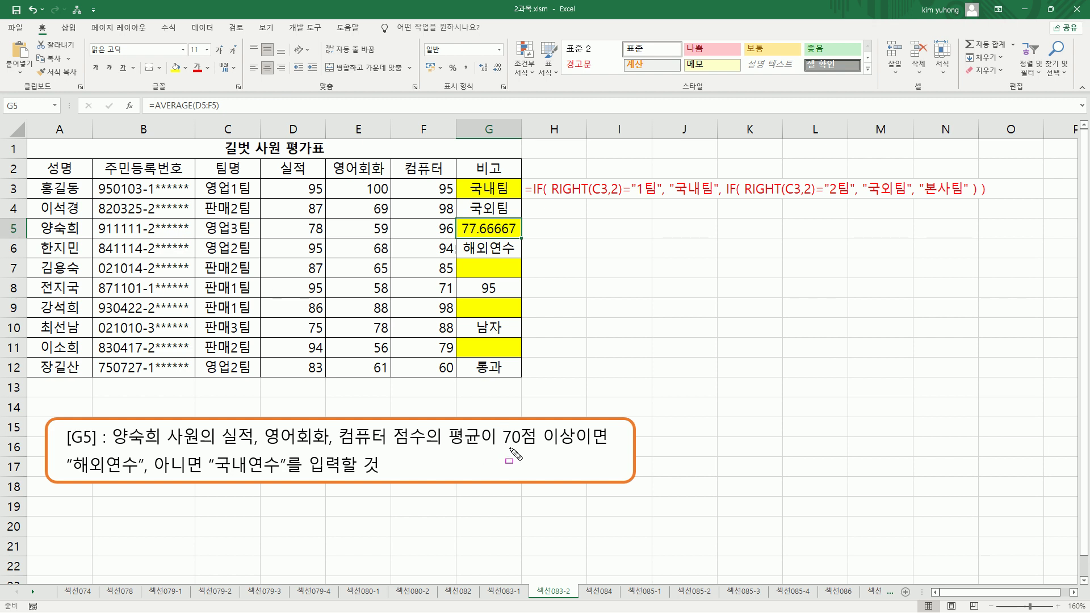
{"action": "left_click_drag", "start_coordinate": [504, 448], "coordinate": [580, 448]}
{"action": "left_click_drag", "start_coordinate": [70, 475], "coordinate": [140, 476]}
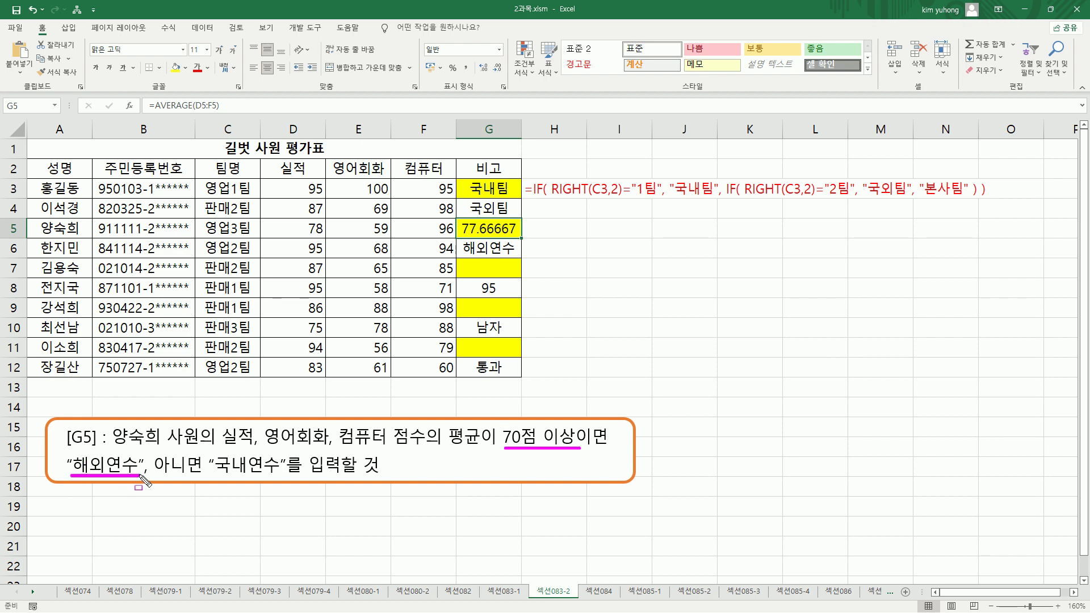
{"action": "left_click_drag", "start_coordinate": [214, 475], "coordinate": [280, 476]}
{"action": "double_click", "coordinate": [480, 232]}
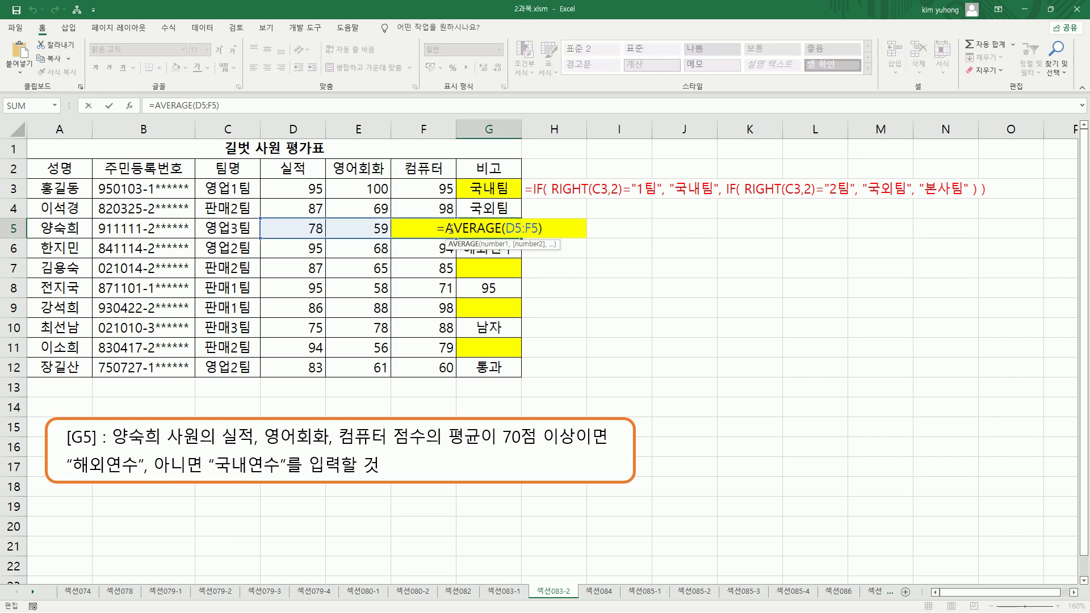
{"action": "left_click_drag", "start_coordinate": [448, 228], "coordinate": [579, 230]}
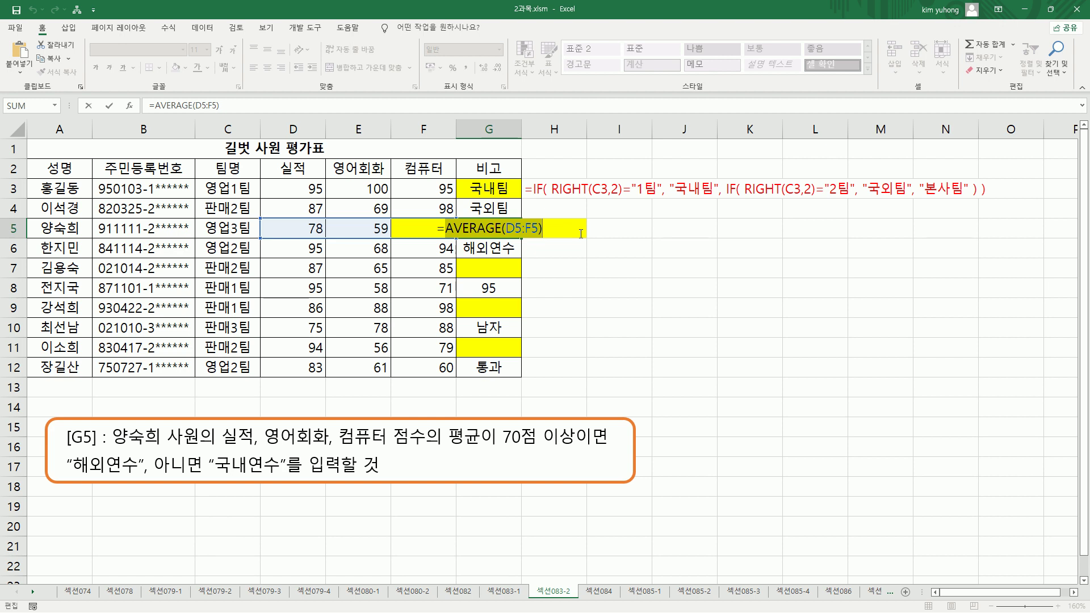
{"action": "key", "text": "ctrl+x"}
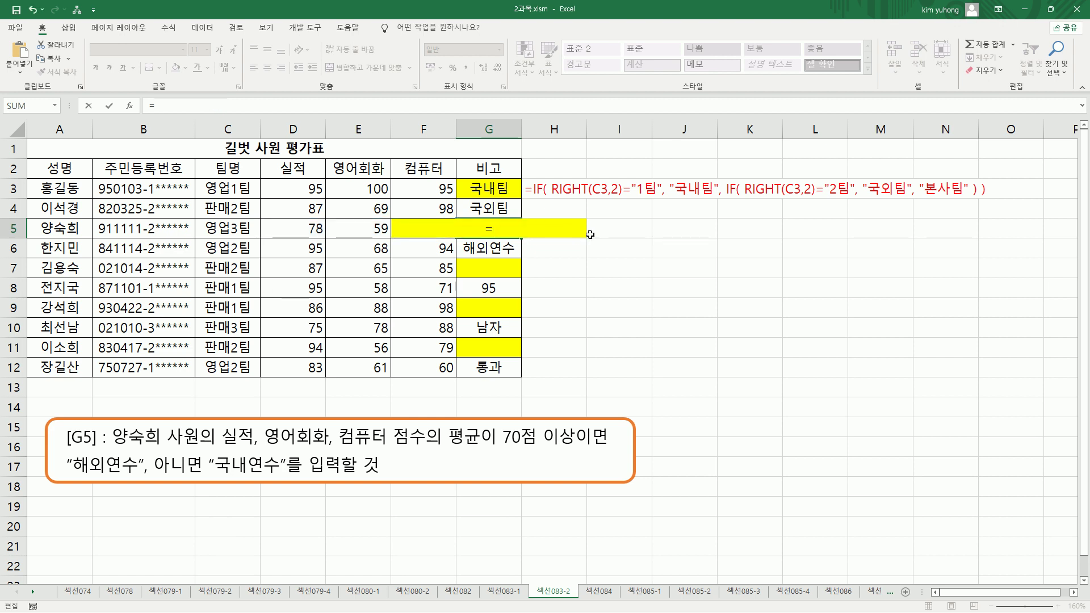
{"action": "type", "text": "IF"}
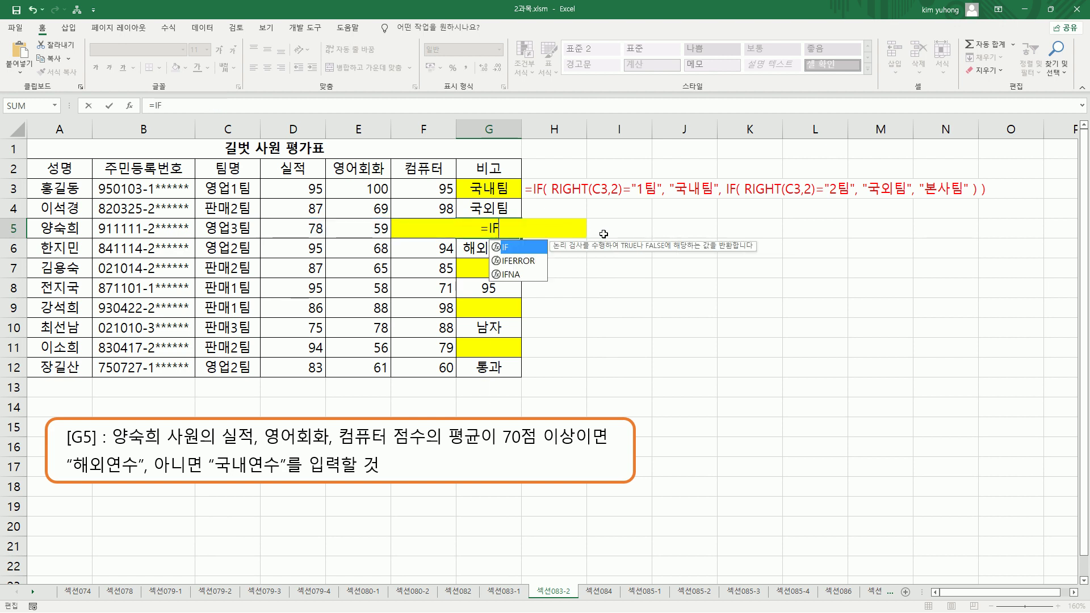
{"action": "type", "text": "("}
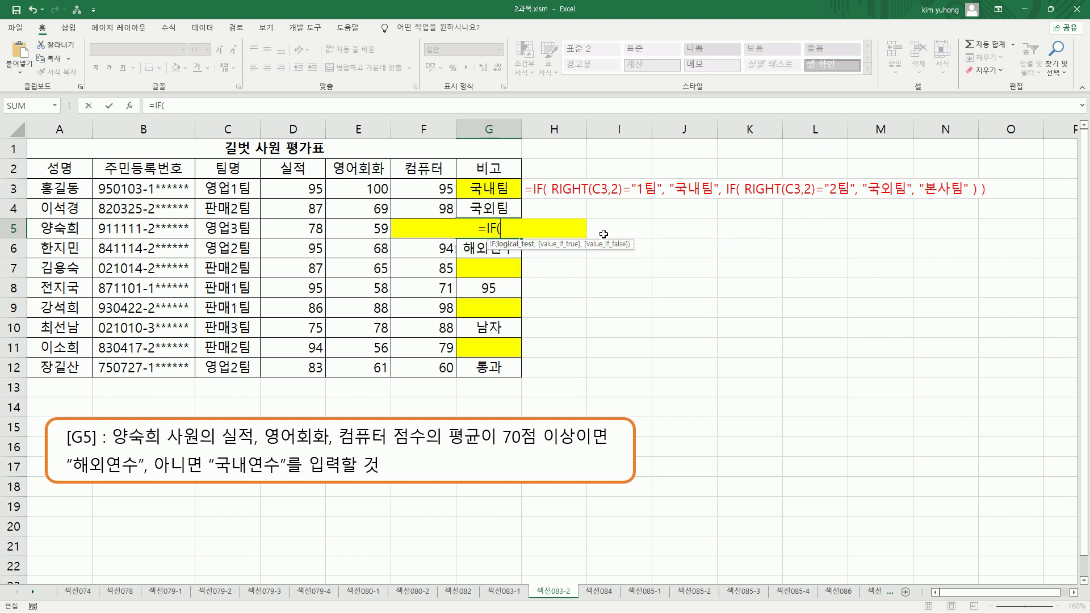
{"action": "type", "text": " AVERAGE(D5:F5)"}
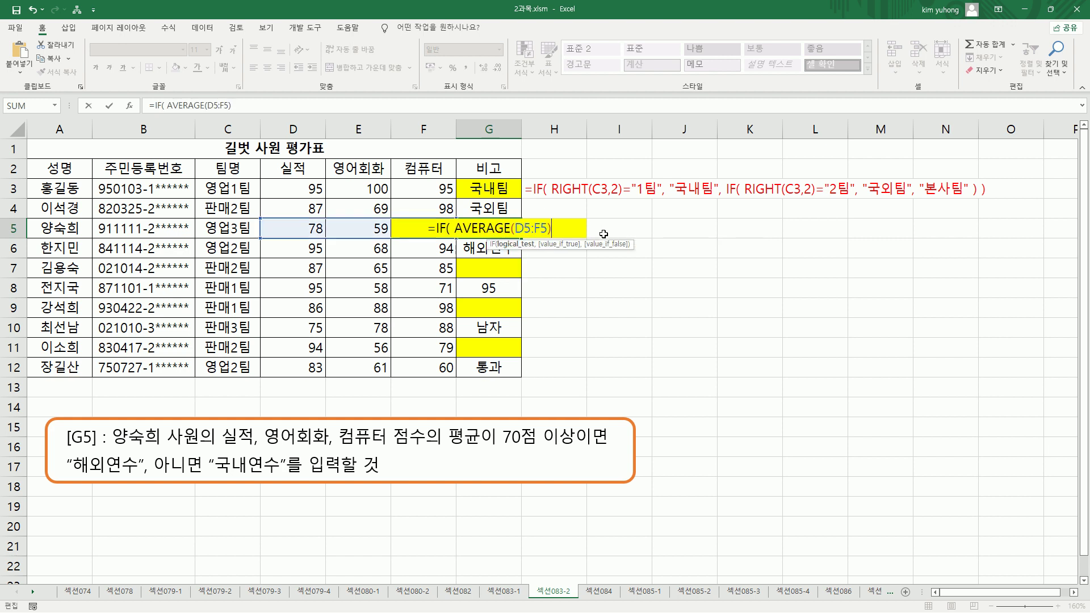
Step: Complete the IF's logical test in G5 by adding ">=70" after AVERAGE(D5:F5)
{"action": "left_click_drag", "start_coordinate": [454, 229], "coordinate": [571, 229]}
{"action": "left_click", "coordinate": [565, 228]}
{"action": "type", "text": ">=70"}
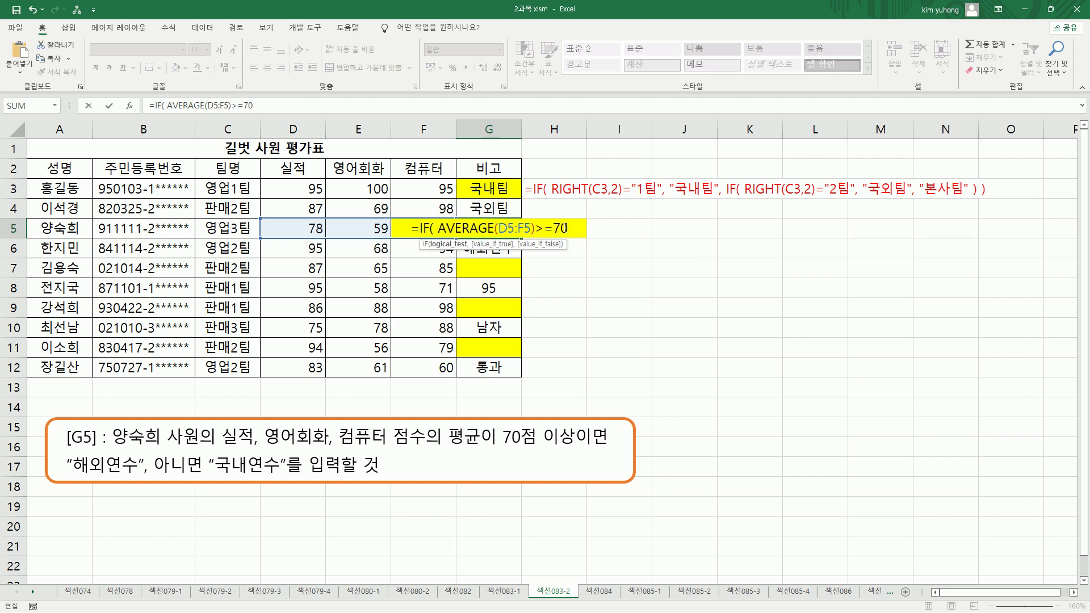
Step: Complete G5's IF formula with "해외연수" as the true result and "국내연수" as the false result
{"action": "type", "text": " ,"}
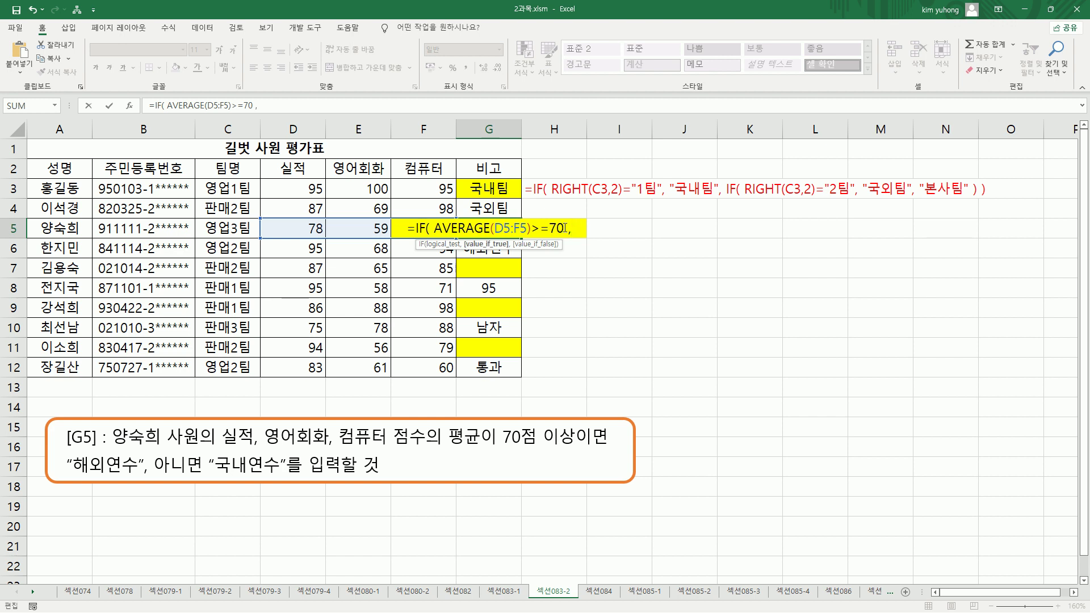
{"action": "type", "text": " \""}
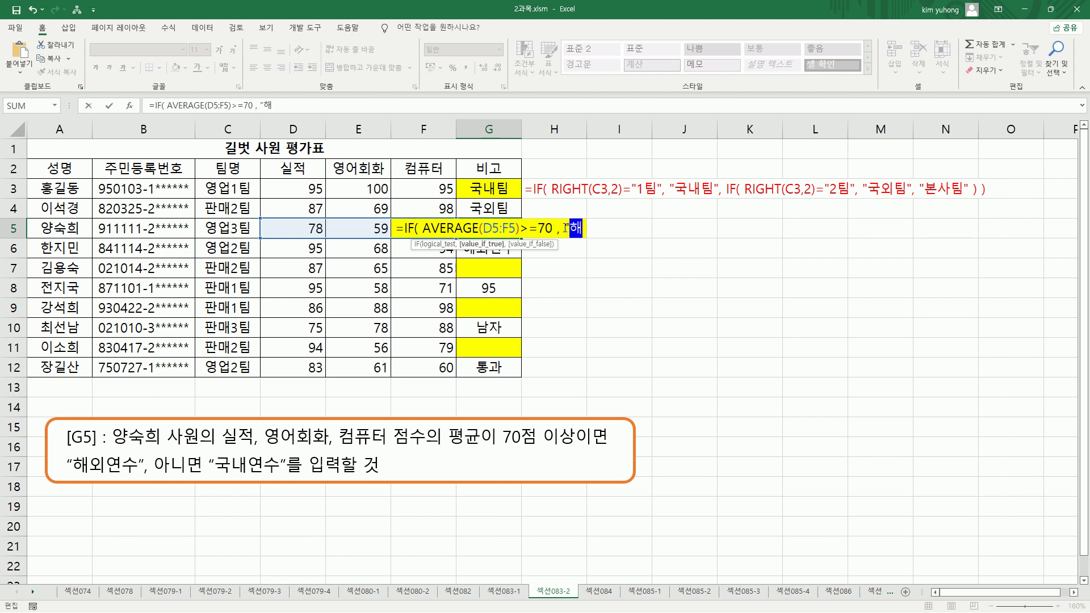
{"action": "type", "text": "해외연수\" "}
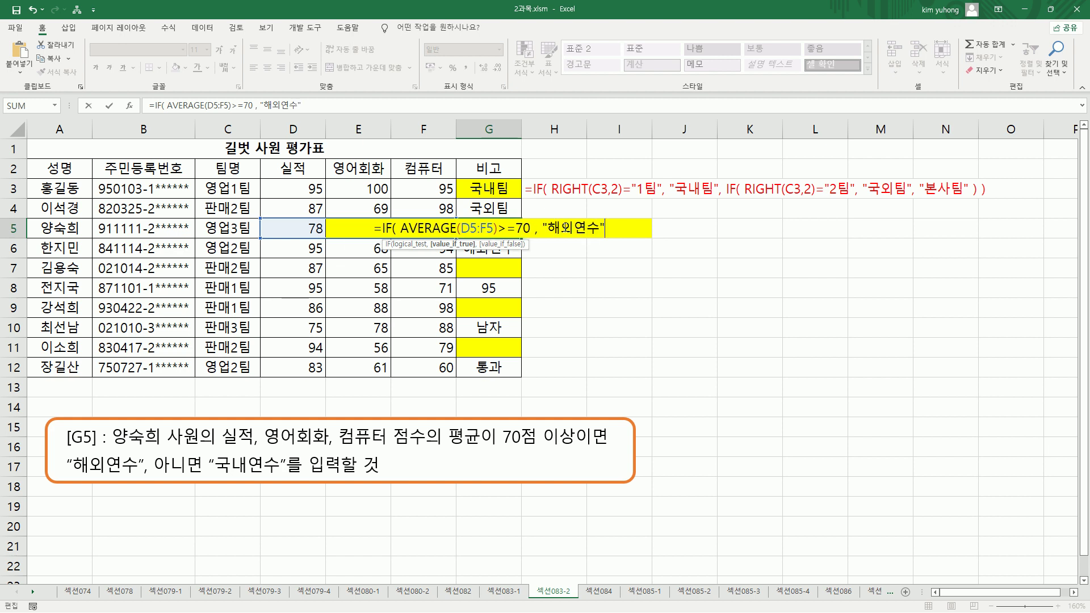
{"action": "type", "text": ", \"국내연수"}
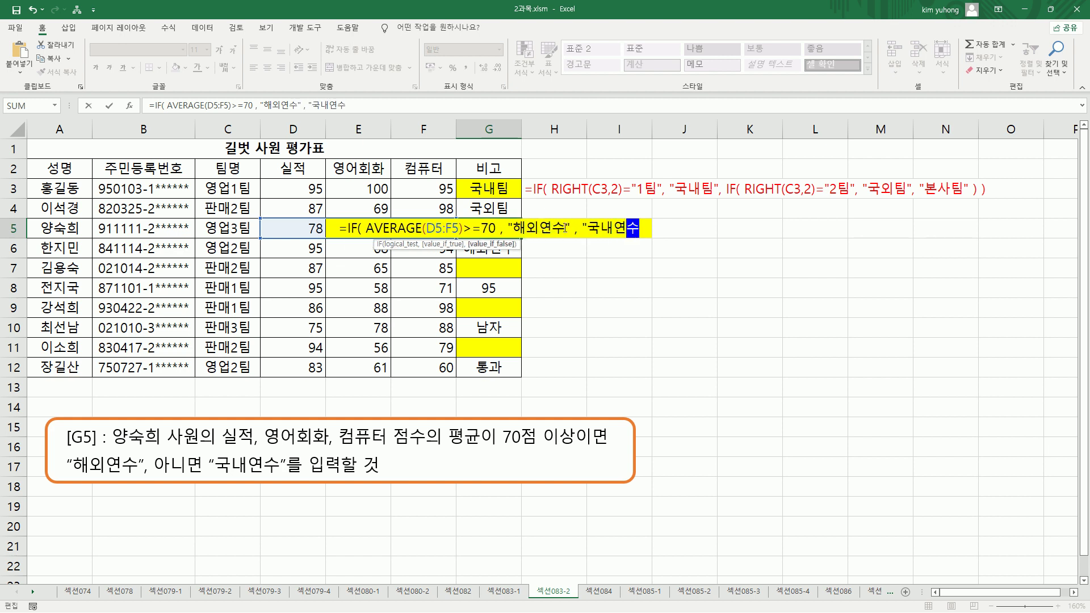
{"action": "type", "text": "\""}
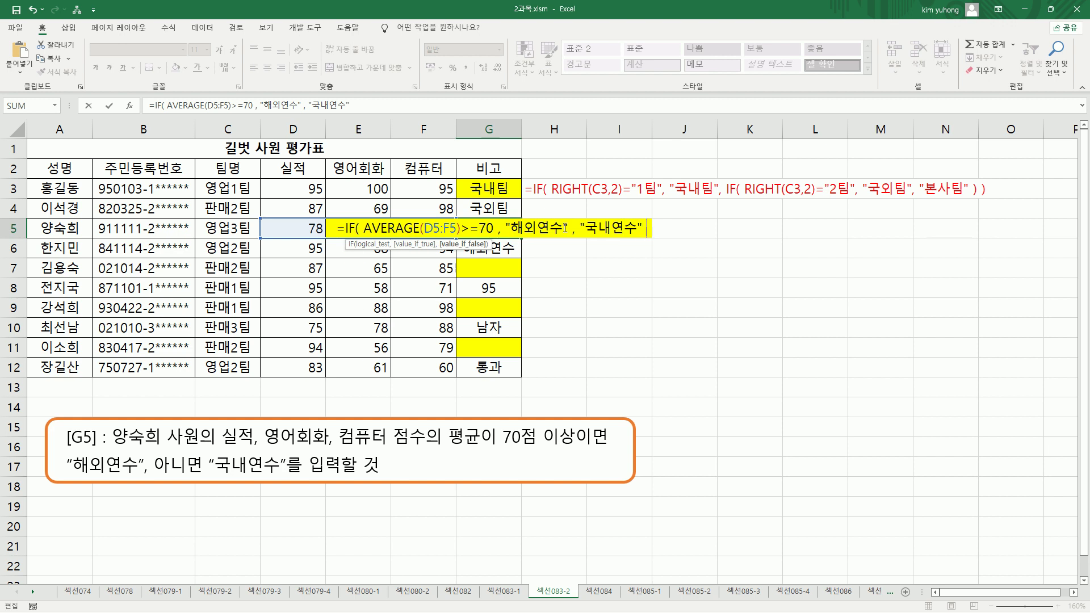
{"action": "type", "text": " )"}
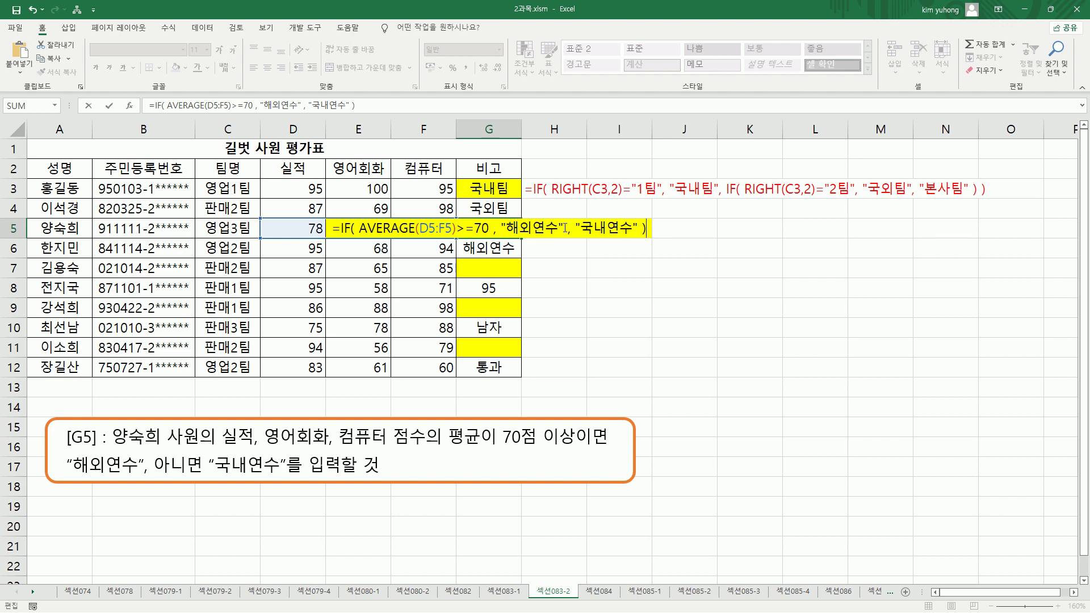
{"action": "key", "text": "Return"}
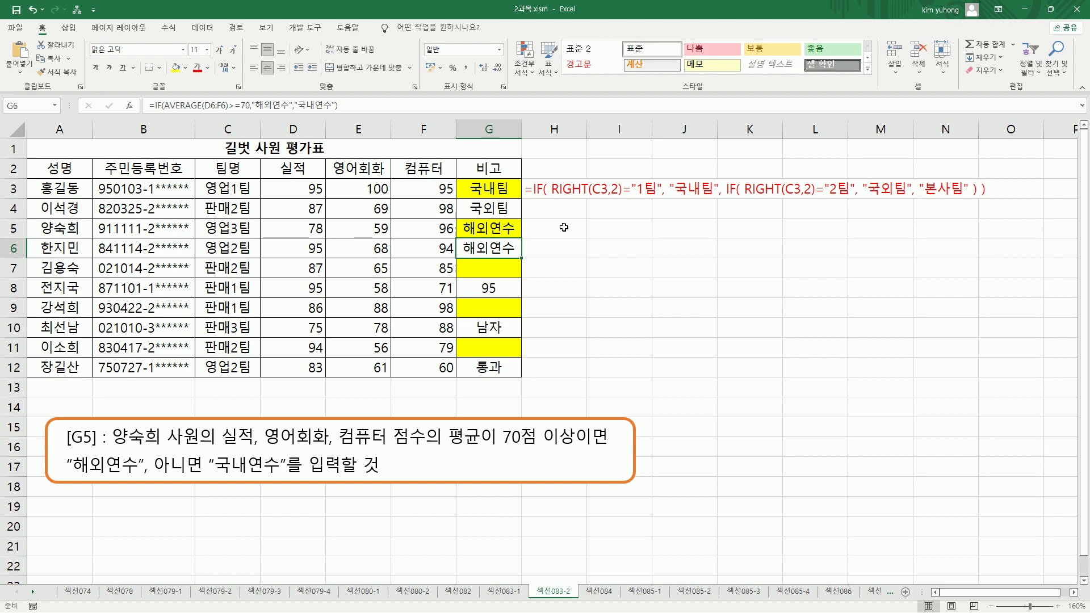
Step: Copy G5's formula into H5 as plain text so it is shown beside its result
{"action": "left_click", "coordinate": [498, 227]}
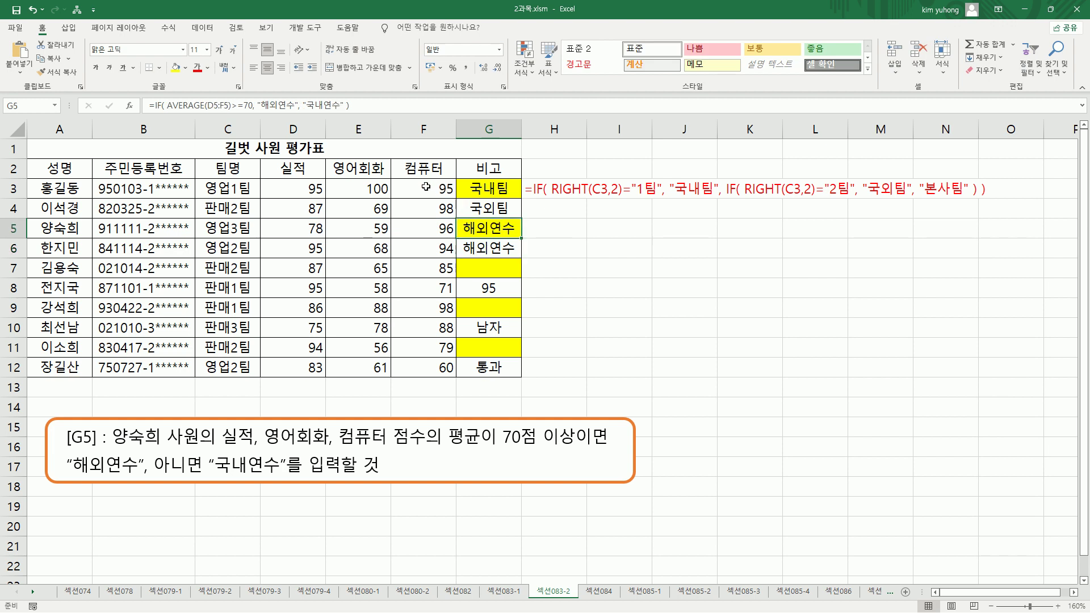
{"action": "key", "text": "Right"}
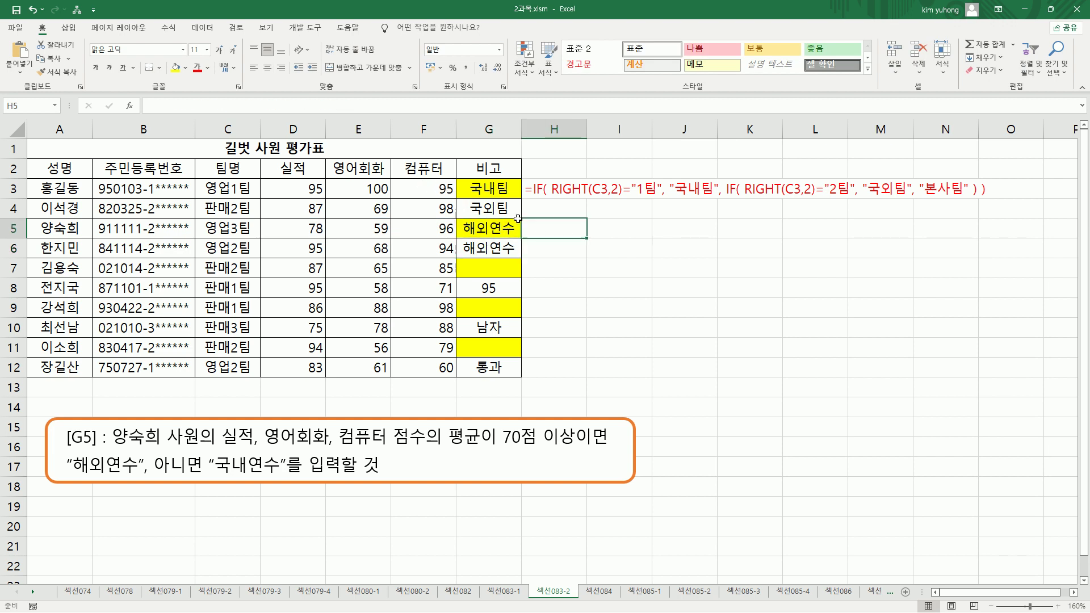
{"action": "type", "text": "'"}
{"action": "key", "text": "ctrl+v"}
{"action": "key", "text": "Return"}
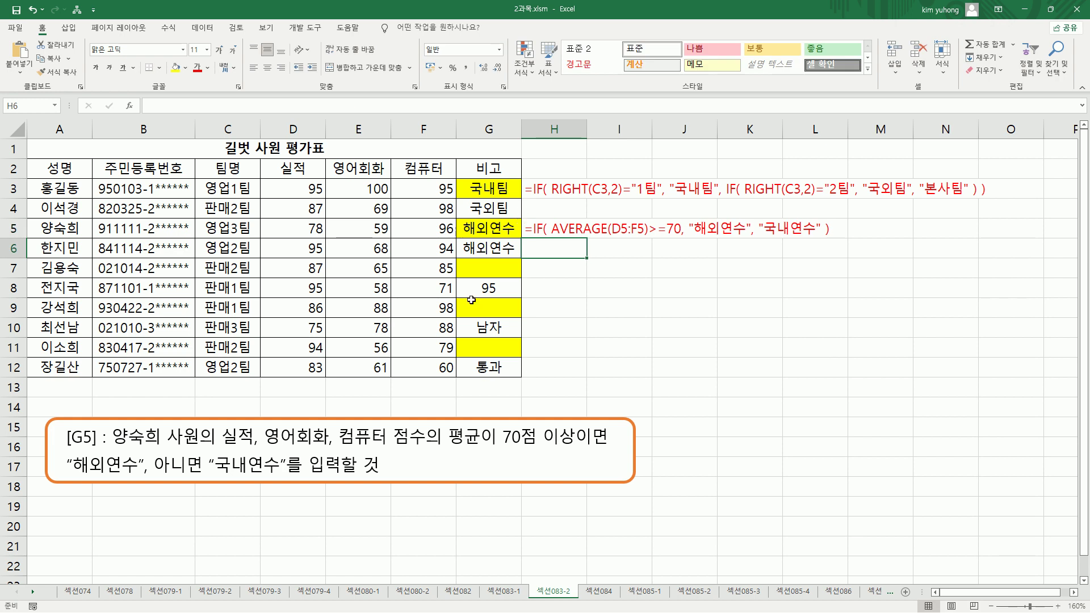
Step: Review the formula text in H5: the AVERAGE(D5:F5)>=70 condition and its two result arguments
{"action": "left_click", "coordinate": [609, 302]}
{"action": "left_click_drag", "start_coordinate": [549, 236], "coordinate": [679, 236]}
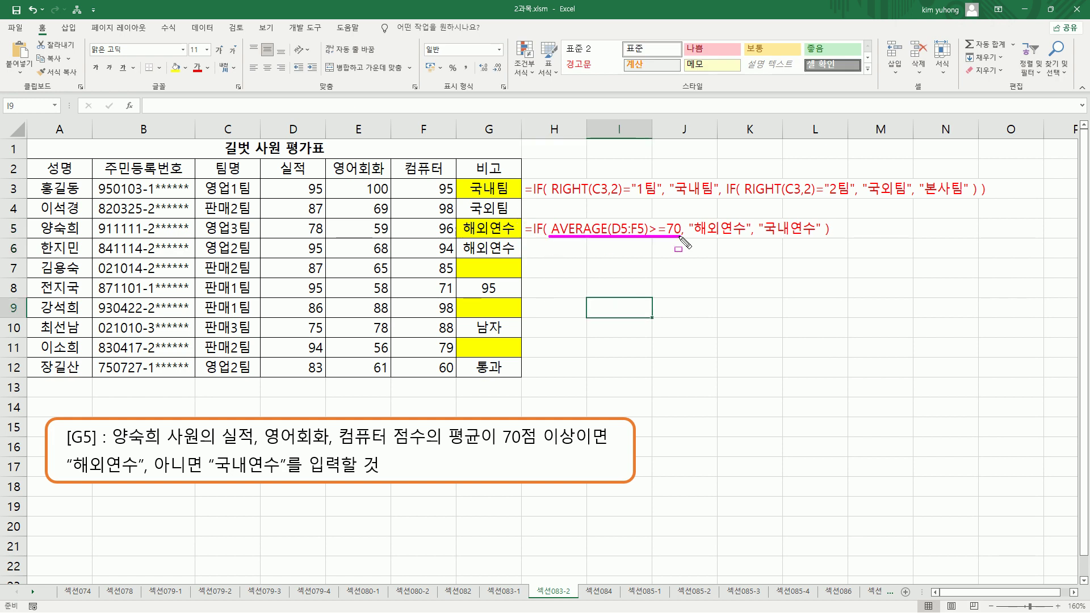
{"action": "left_click_drag", "start_coordinate": [689, 236], "coordinate": [821, 236]}
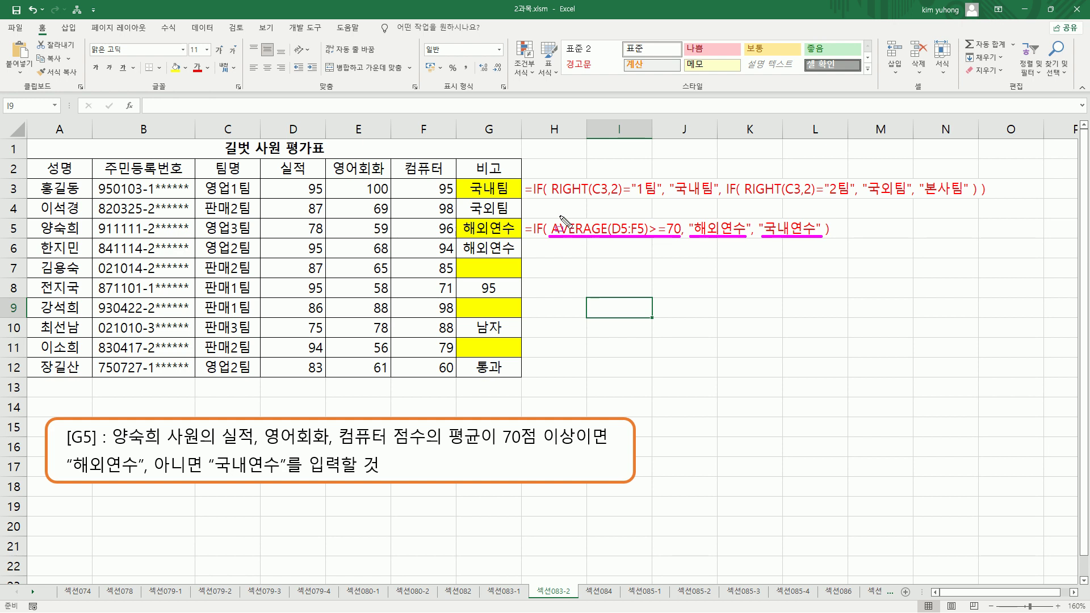
{"action": "mouse_move", "coordinate": [552, 226]}
{"action": "left_mouse_down"}
{"action": "mouse_move", "coordinate": [562, 244]}
{"action": "mouse_move", "coordinate": [653, 253]}
{"action": "mouse_move", "coordinate": [648, 244]}
{"action": "left_mouse_up"}
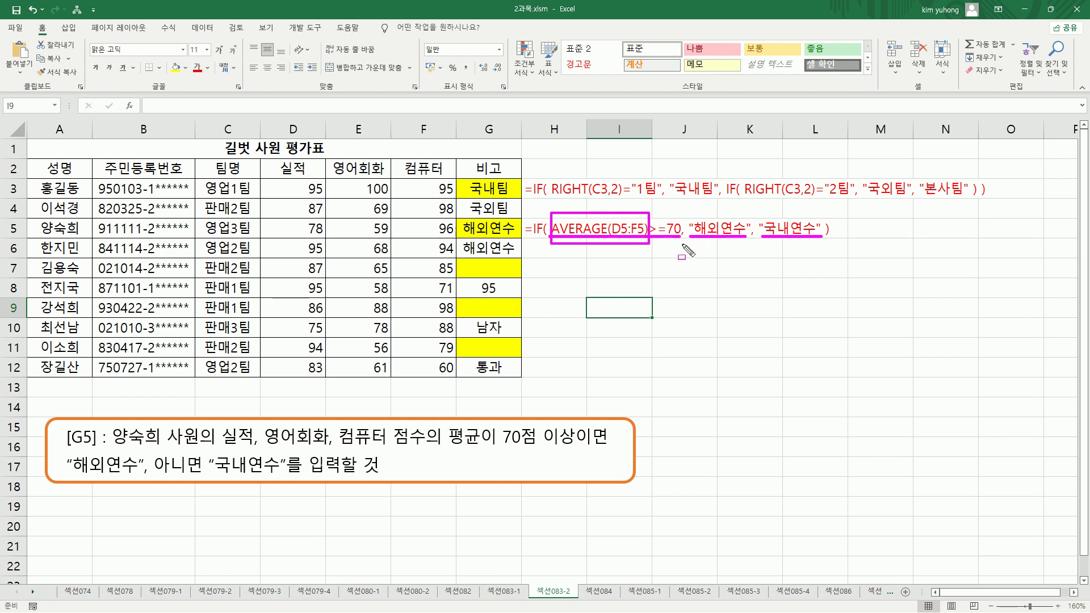
{"action": "left_click_drag", "start_coordinate": [736, 248], "coordinate": [743, 253]}
{"action": "key", "text": "Escape"}
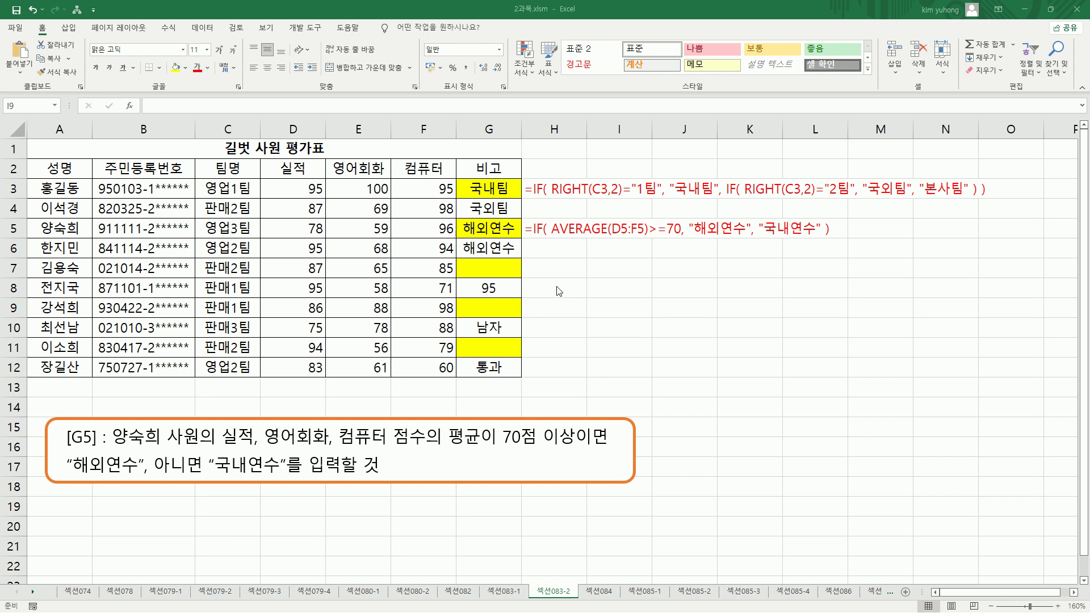
Step: Examine the G7 instruction's average of scores of 90 or more and its error case, matching them to row 7's three scores
{"action": "left_click", "coordinate": [170, 404]}
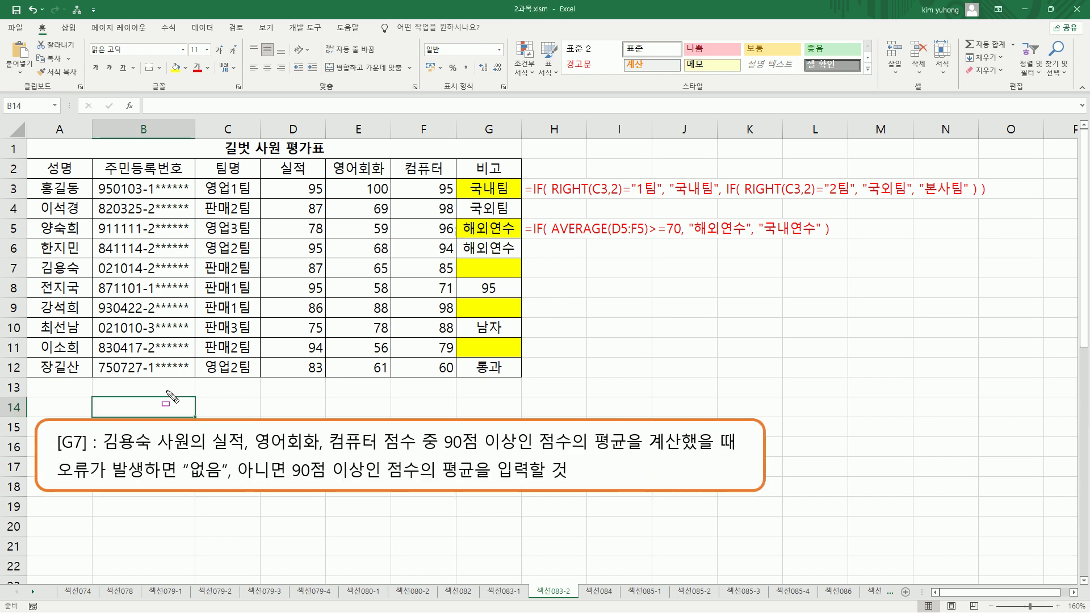
{"action": "left_click_drag", "start_coordinate": [53, 454], "coordinate": [89, 433]}
{"action": "mouse_move", "coordinate": [463, 261]}
{"action": "left_mouse_down"}
{"action": "mouse_move", "coordinate": [516, 287]}
{"action": "mouse_move", "coordinate": [517, 275]}
{"action": "left_mouse_up"}
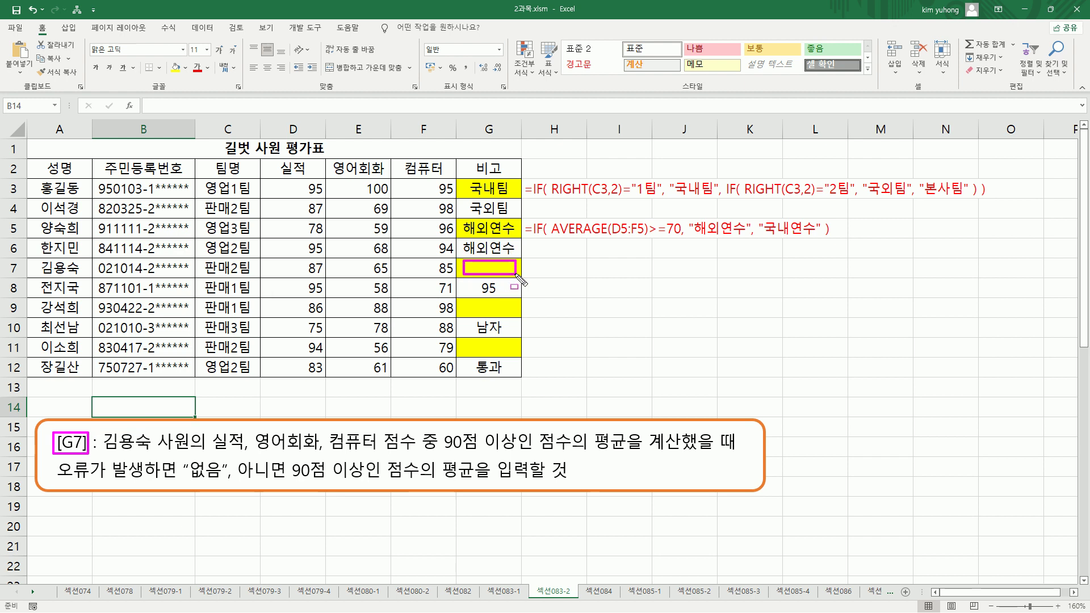
{"action": "left_click_drag", "start_coordinate": [102, 454], "coordinate": [193, 453]}
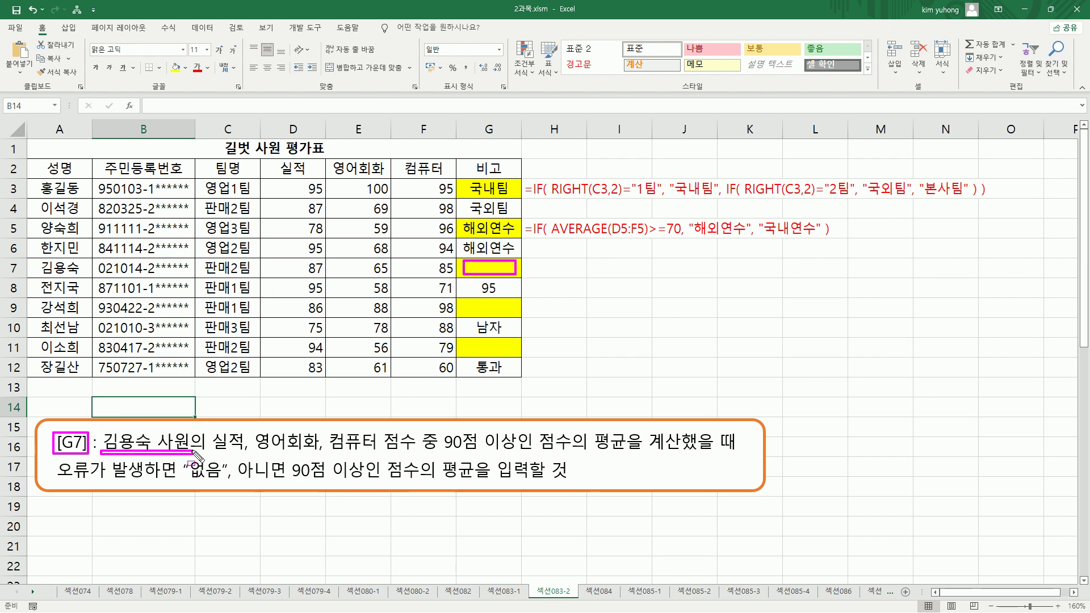
{"action": "left_click_drag", "start_coordinate": [36, 260], "coordinate": [86, 278]}
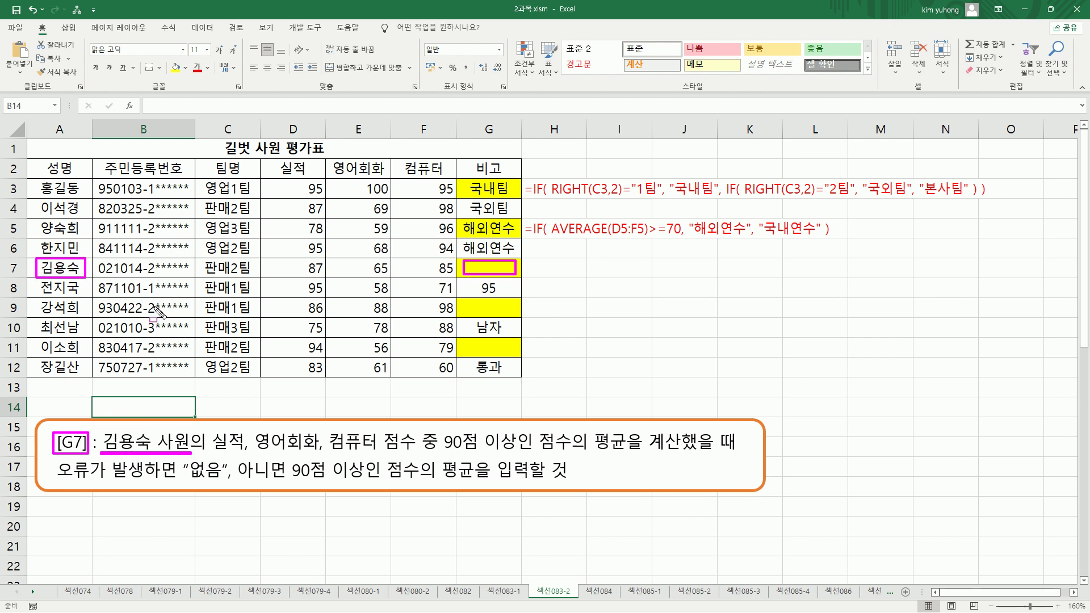
{"action": "left_click_drag", "start_coordinate": [209, 454], "coordinate": [381, 427]}
{"action": "mouse_move", "coordinate": [278, 267]}
{"action": "left_mouse_down"}
{"action": "mouse_move", "coordinate": [270, 283]}
{"action": "mouse_move", "coordinate": [460, 282]}
{"action": "left_mouse_up"}
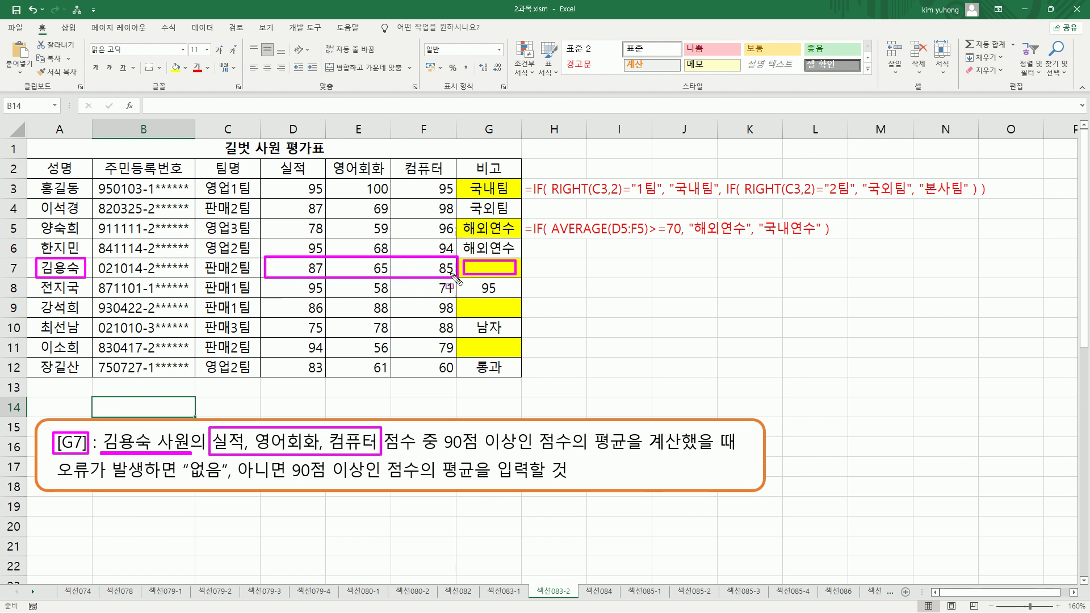
{"action": "mouse_move", "coordinate": [438, 454]}
{"action": "left_mouse_down"}
{"action": "mouse_move", "coordinate": [620, 453]}
{"action": "mouse_move", "coordinate": [685, 437]}
{"action": "mouse_move", "coordinate": [684, 453]}
{"action": "left_mouse_up"}
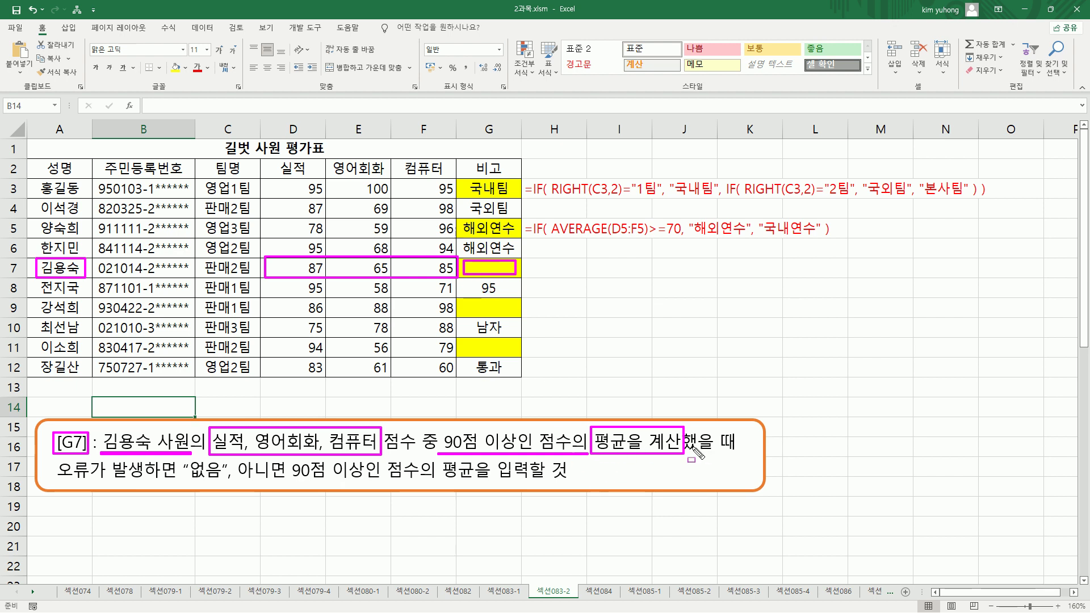
{"action": "mouse_move", "coordinate": [57, 480]}
{"action": "left_mouse_down"}
{"action": "mouse_move", "coordinate": [184, 482]}
{"action": "mouse_move", "coordinate": [227, 460]}
{"action": "mouse_move", "coordinate": [229, 484]}
{"action": "left_mouse_up"}
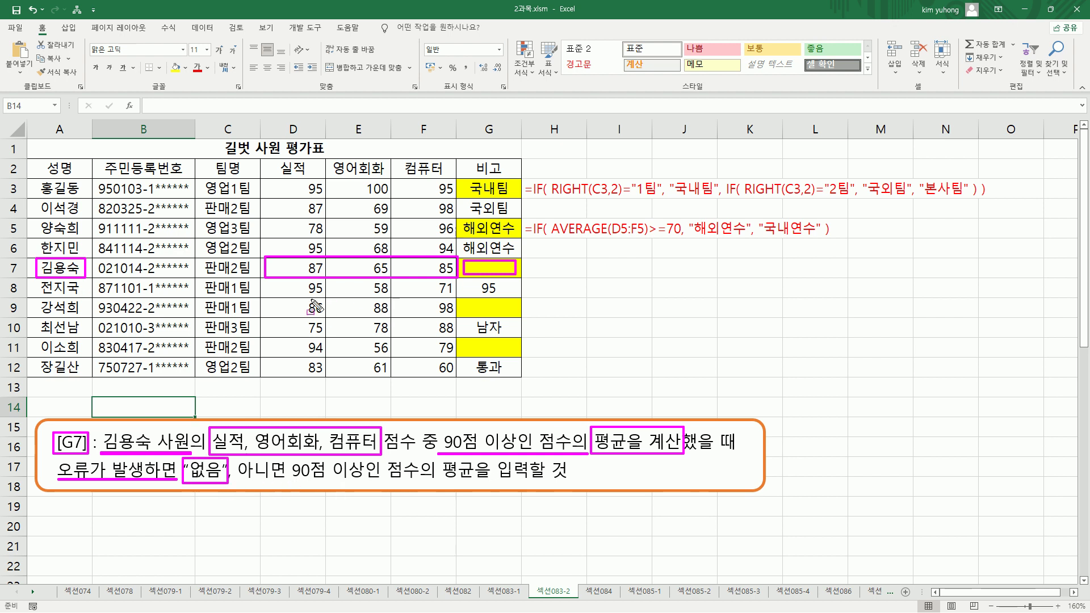
{"action": "left_click_drag", "start_coordinate": [291, 481], "coordinate": [529, 483]}
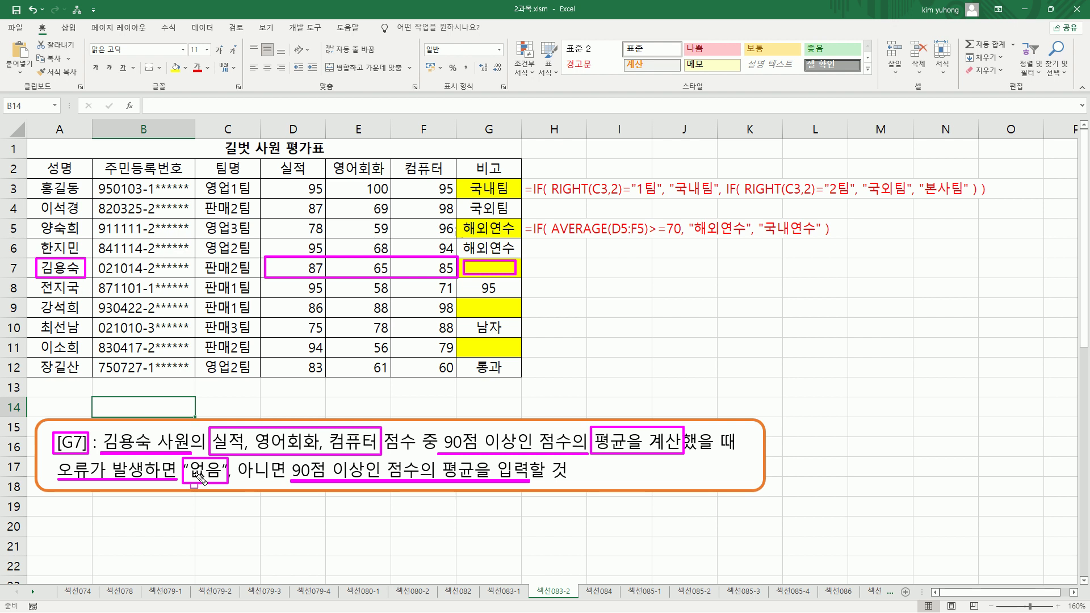
Step: Identify the conditional average in the G7 instruction: the score fields, the 90-or-more condition and the averaging operation
{"action": "key", "text": "e"}
{"action": "mouse_move", "coordinate": [211, 451]}
{"action": "left_mouse_down"}
{"action": "mouse_move", "coordinate": [382, 451]}
{"action": "mouse_move", "coordinate": [381, 432]}
{"action": "left_mouse_up"}
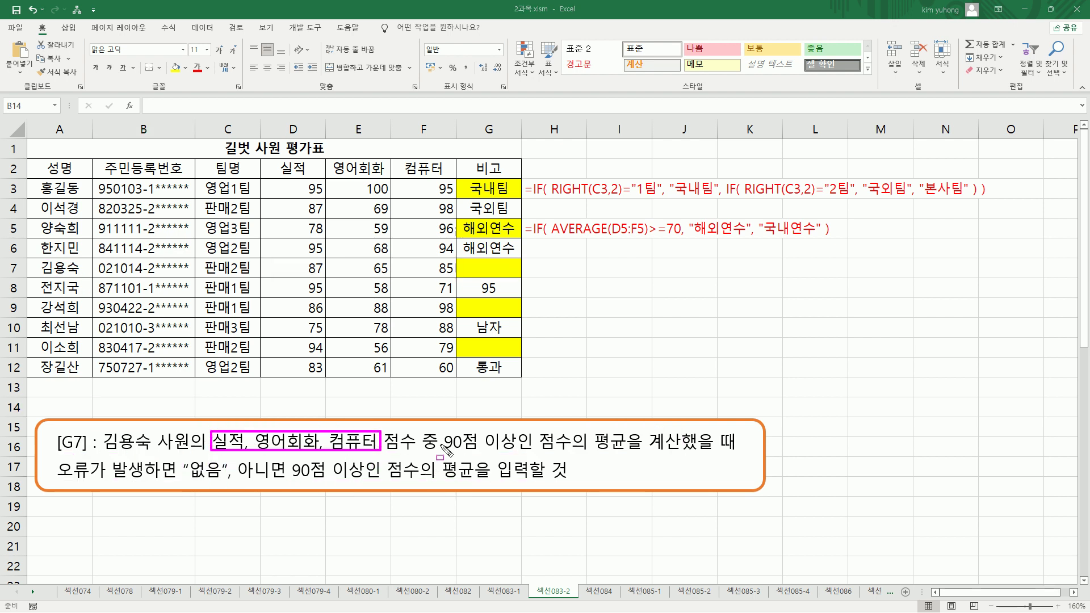
{"action": "left_click_drag", "start_coordinate": [590, 429], "coordinate": [626, 453]}
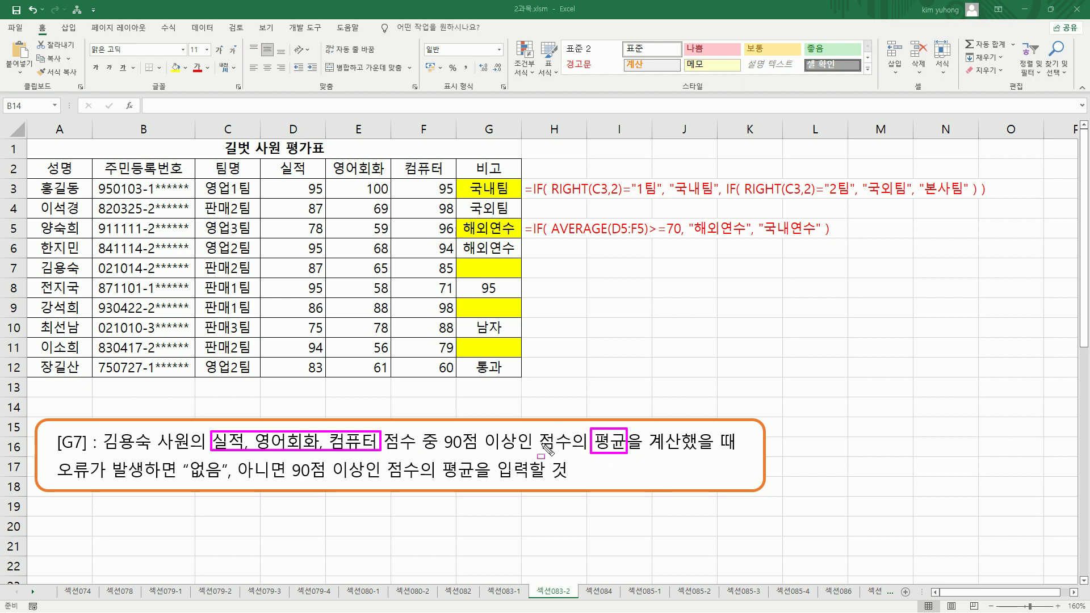
{"action": "left_click_drag", "start_coordinate": [441, 451], "coordinate": [567, 453]}
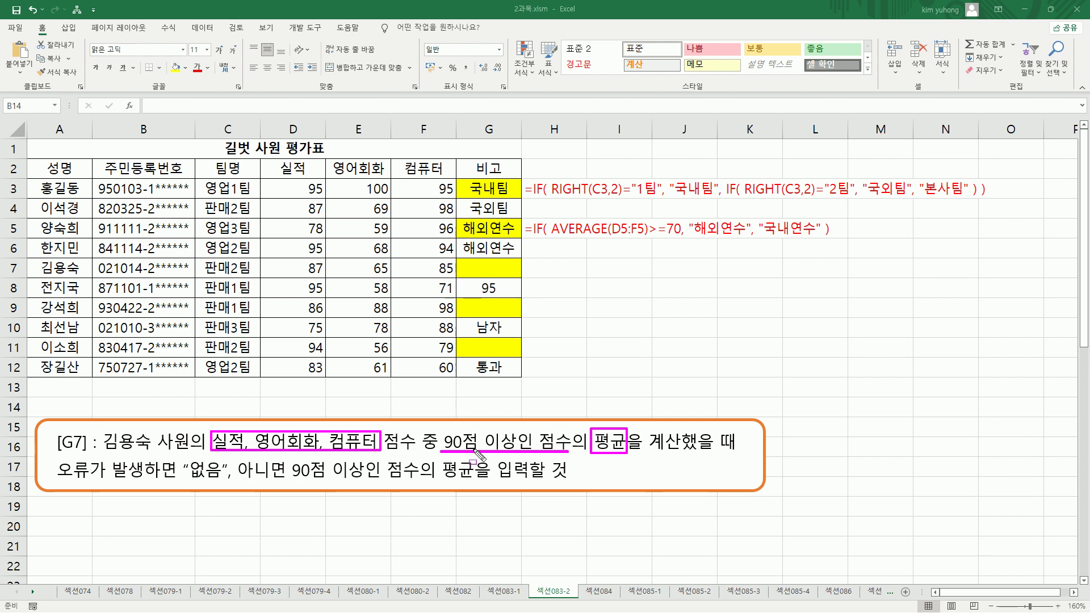
{"action": "mouse_move", "coordinate": [446, 436]}
{"action": "left_mouse_down"}
{"action": "mouse_move", "coordinate": [439, 449]}
{"action": "mouse_move", "coordinate": [440, 429]}
{"action": "mouse_move", "coordinate": [539, 427]}
{"action": "mouse_move", "coordinate": [570, 450]}
{"action": "left_mouse_up"}
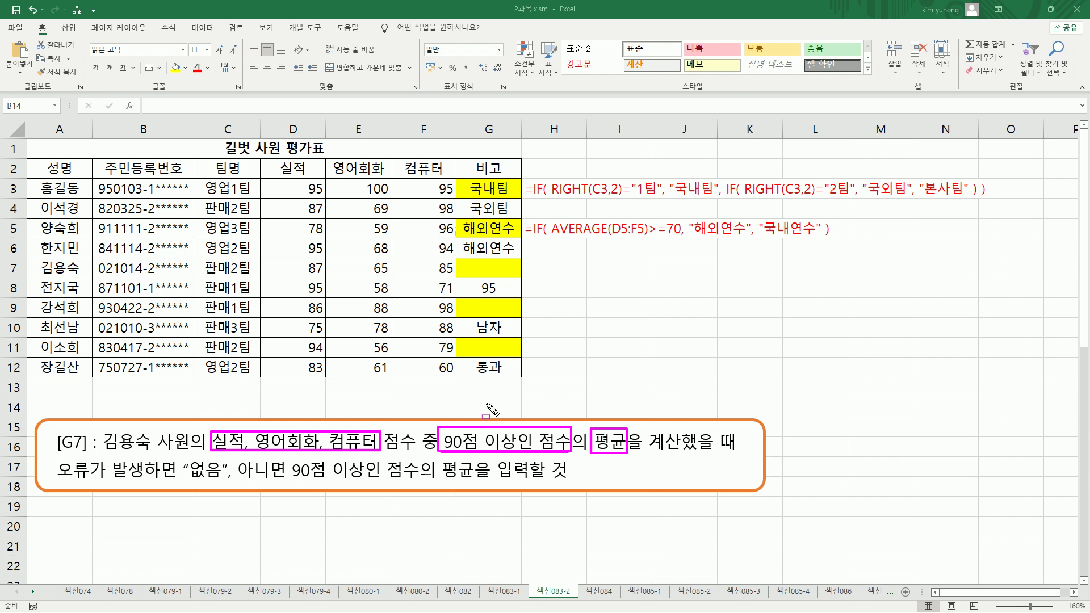
{"action": "key", "text": "Escape"}
Step: Write the syntax note AVERAGEIF( 조건범위 , "조건" , 계산범위 ) in H8 and review its arguments
{"action": "left_click", "coordinate": [488, 268]}
{"action": "left_click", "coordinate": [565, 289]}
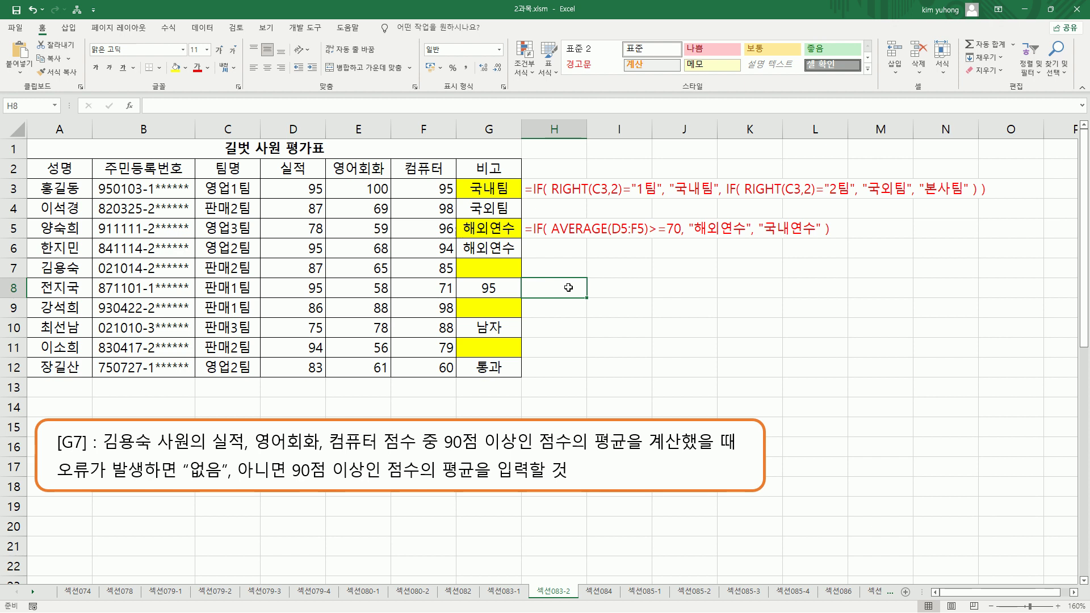
{"action": "type", "text": "AVERAGEIF("}
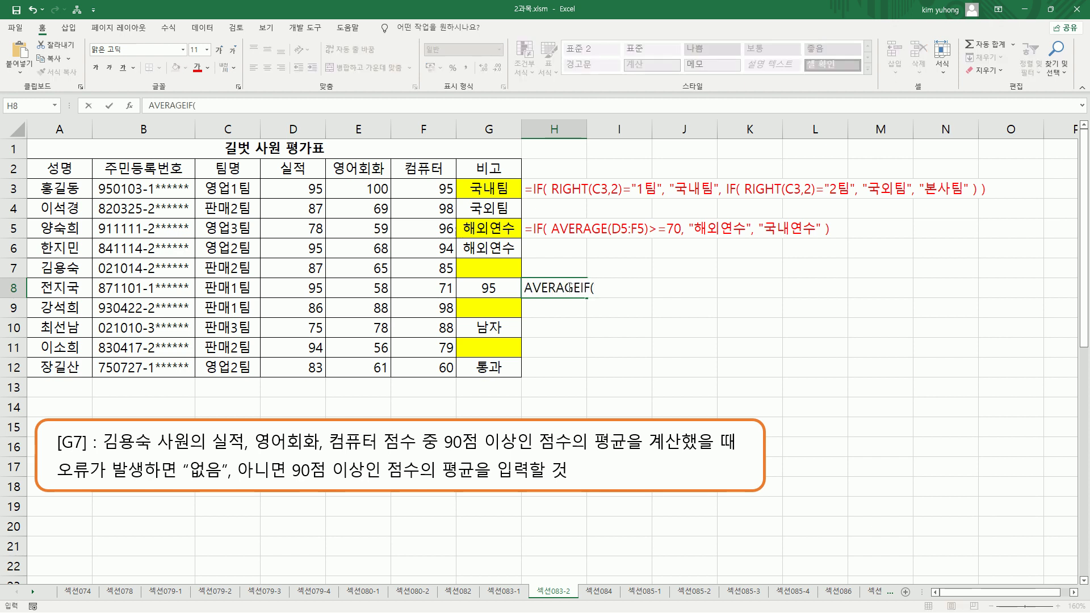
{"action": "type", "text": "조건범우"}
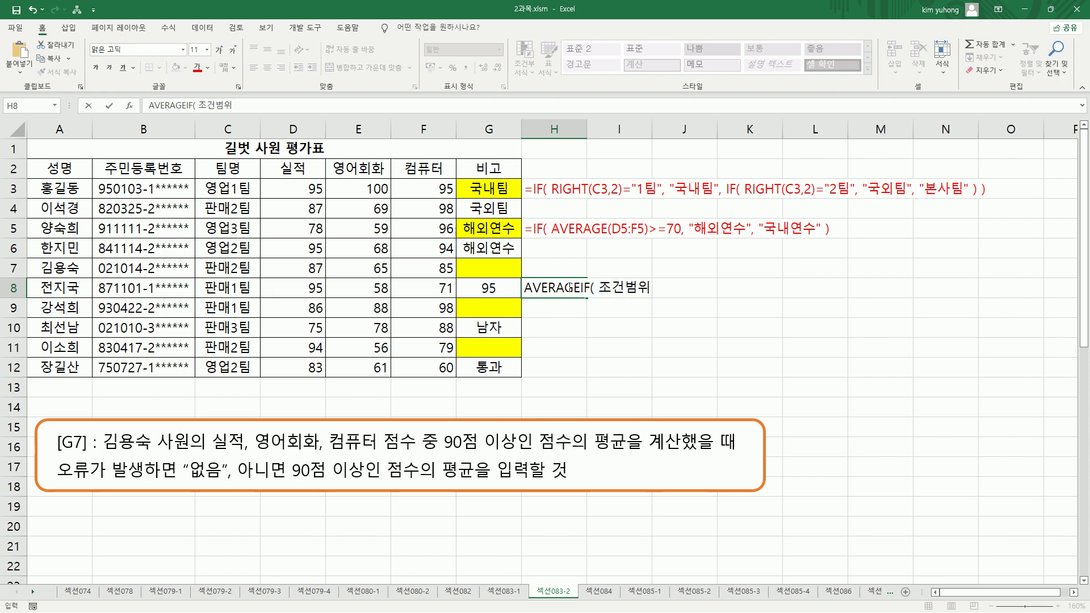
{"action": "type", "text": " , \"조건"}
{"action": "type", "text": "\" , "}
{"action": "type", "text": "ㄱ"}
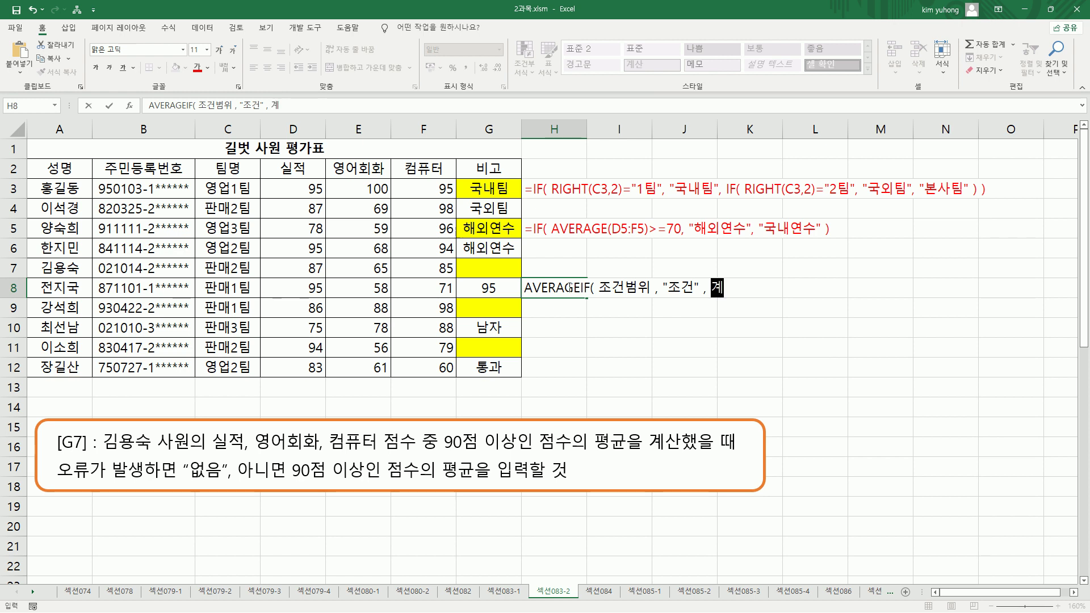
{"action": "type", "text": "산범ㅇ"}
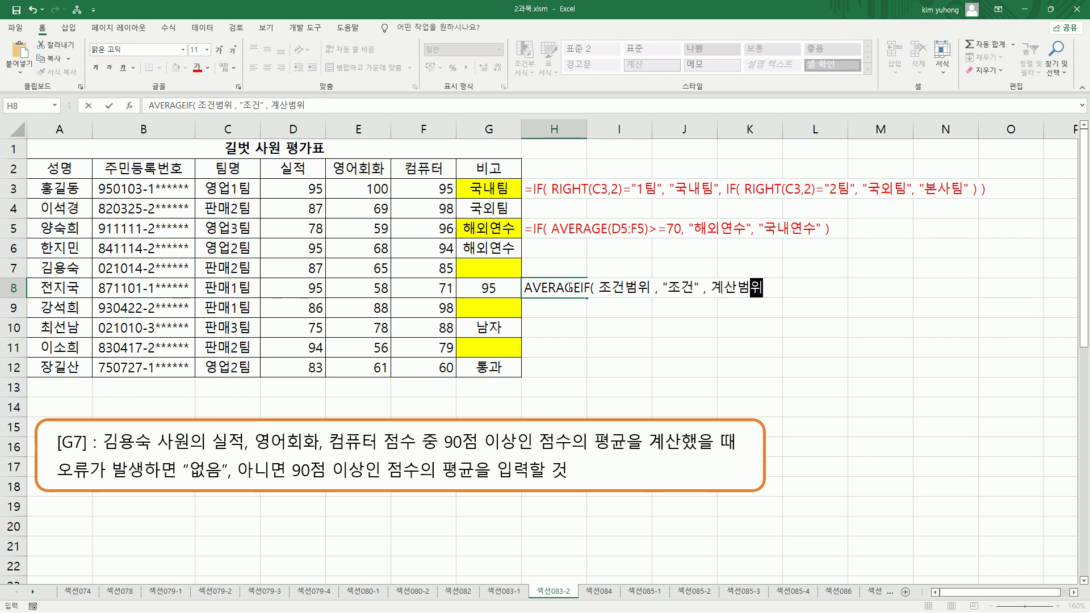
{"action": "key", "text": "Return"}
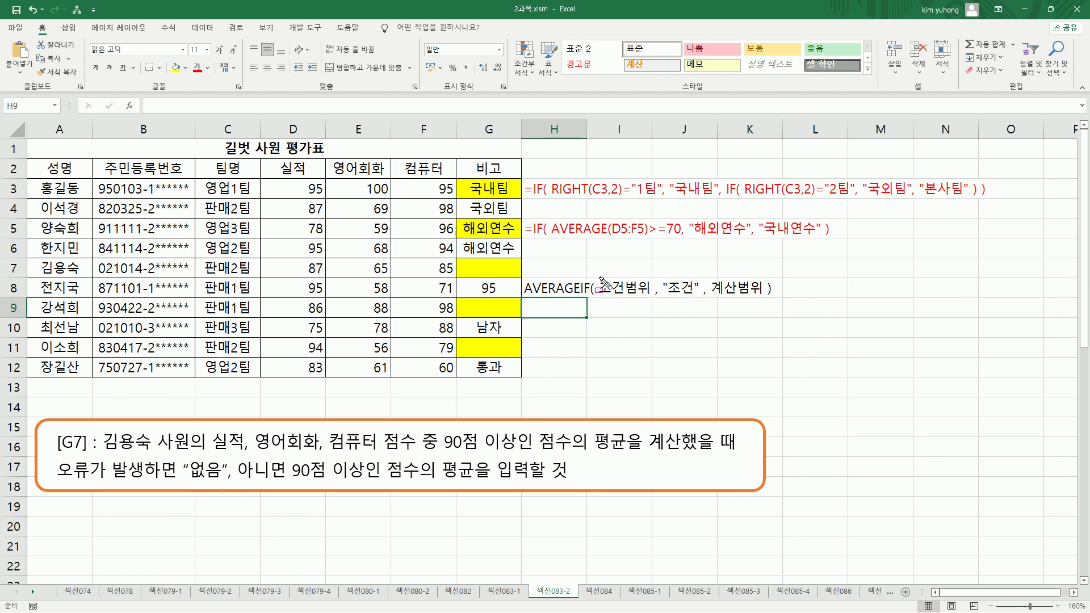
{"action": "mouse_move", "coordinate": [595, 273]}
{"action": "left_mouse_down"}
{"action": "mouse_move", "coordinate": [653, 299]}
{"action": "mouse_move", "coordinate": [760, 296]}
{"action": "left_mouse_up"}
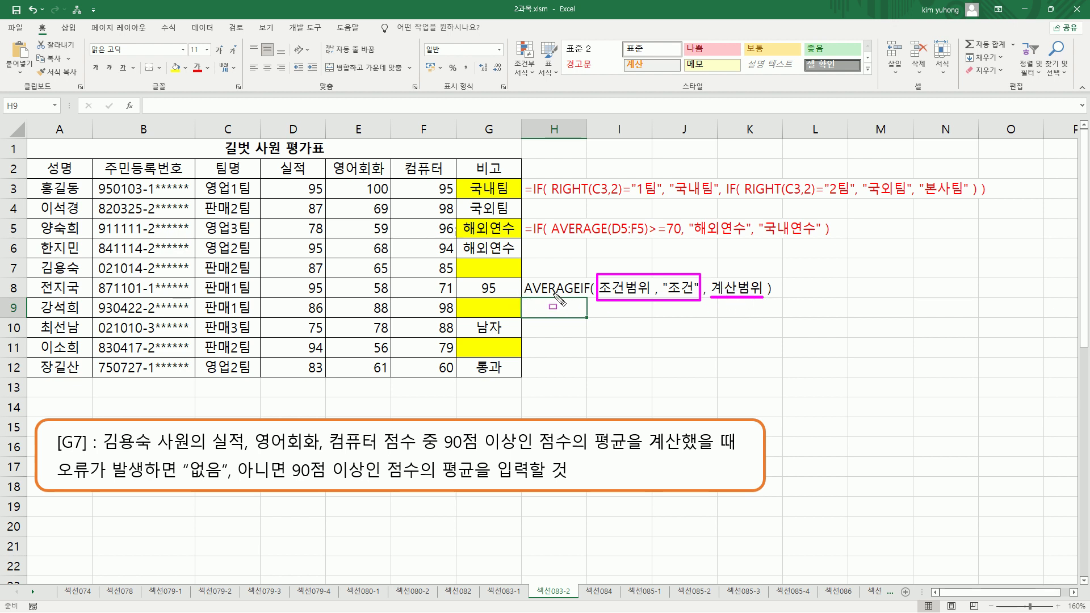
{"action": "key", "text": "Escape"}
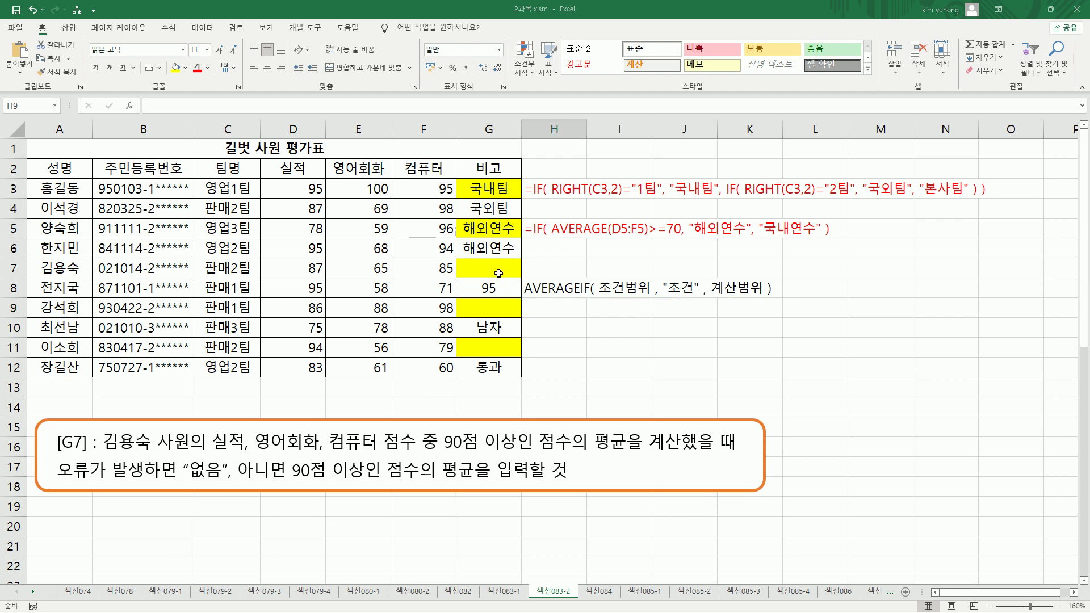
Step: Enter =AVERAGEIF( D7:F7, ">=90", D7:F7 ) in G7 to average row 7's scores of 90 or more
{"action": "left_click", "coordinate": [512, 273]}
{"action": "type", "text": "="}
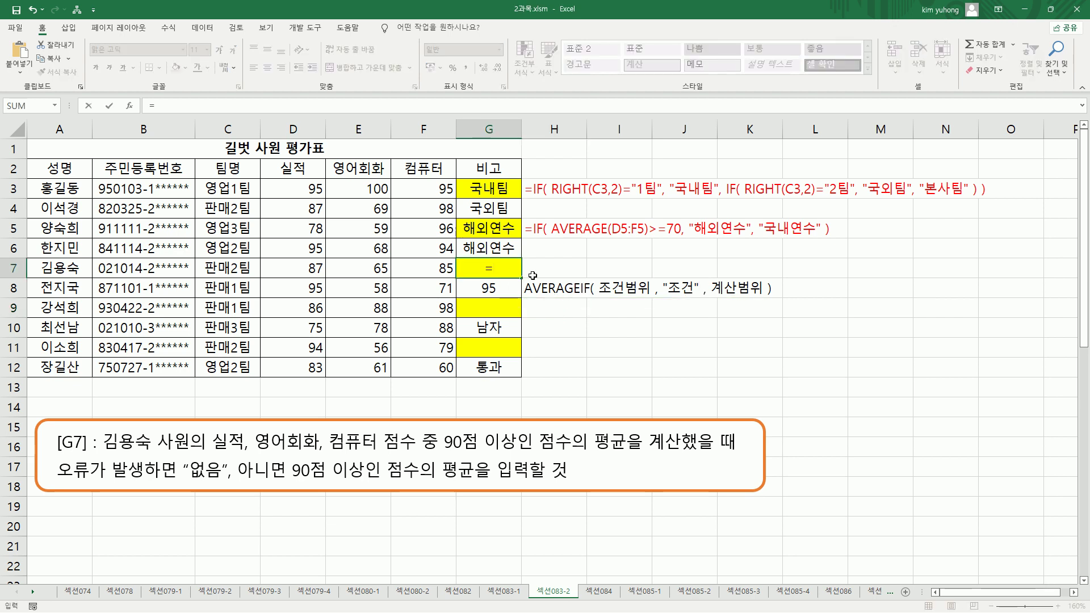
{"action": "type", "text": "AV"}
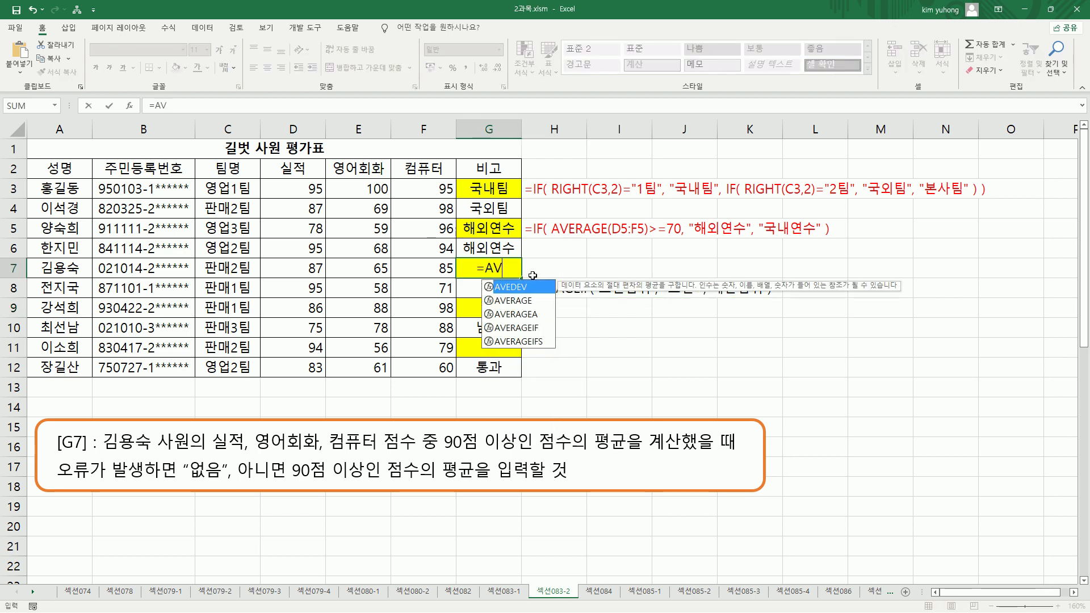
{"action": "type", "text": "ERAGEIF("}
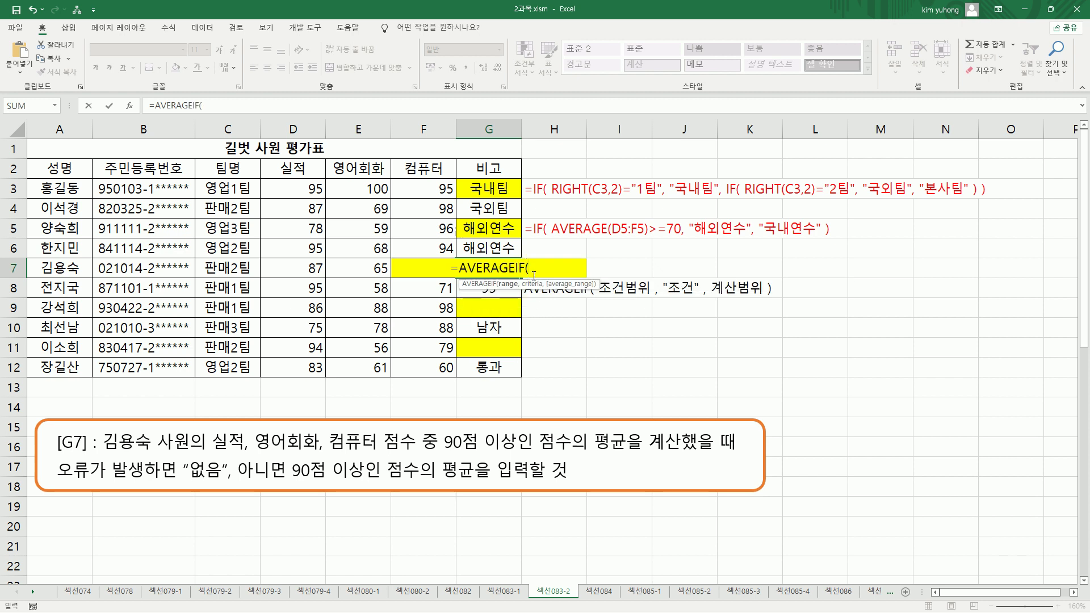
{"action": "left_click_drag", "start_coordinate": [298, 269], "coordinate": [397, 268]}
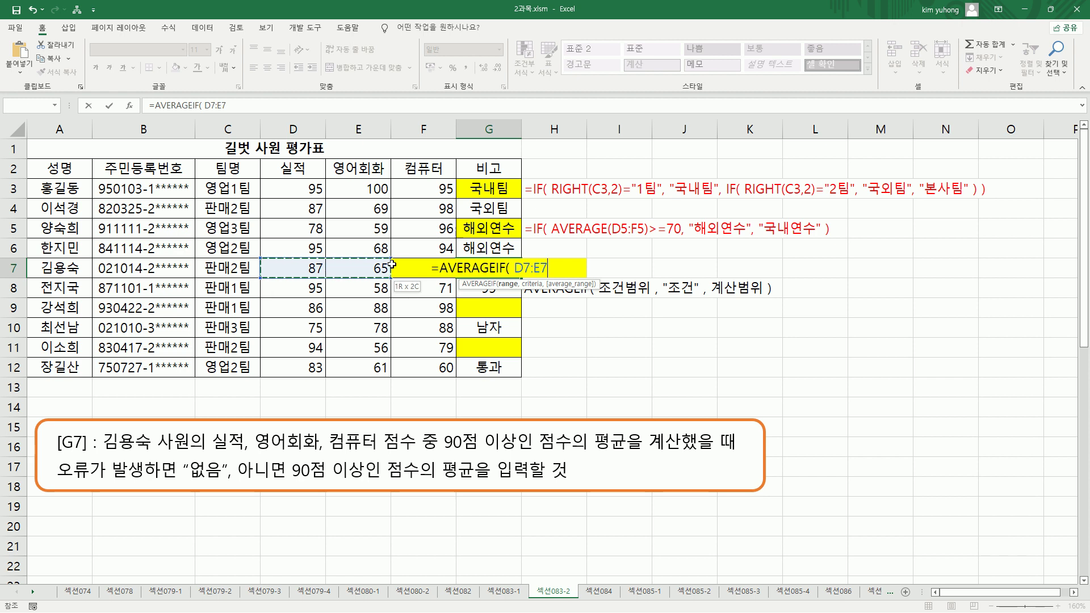
{"action": "type", "text": ", \""}
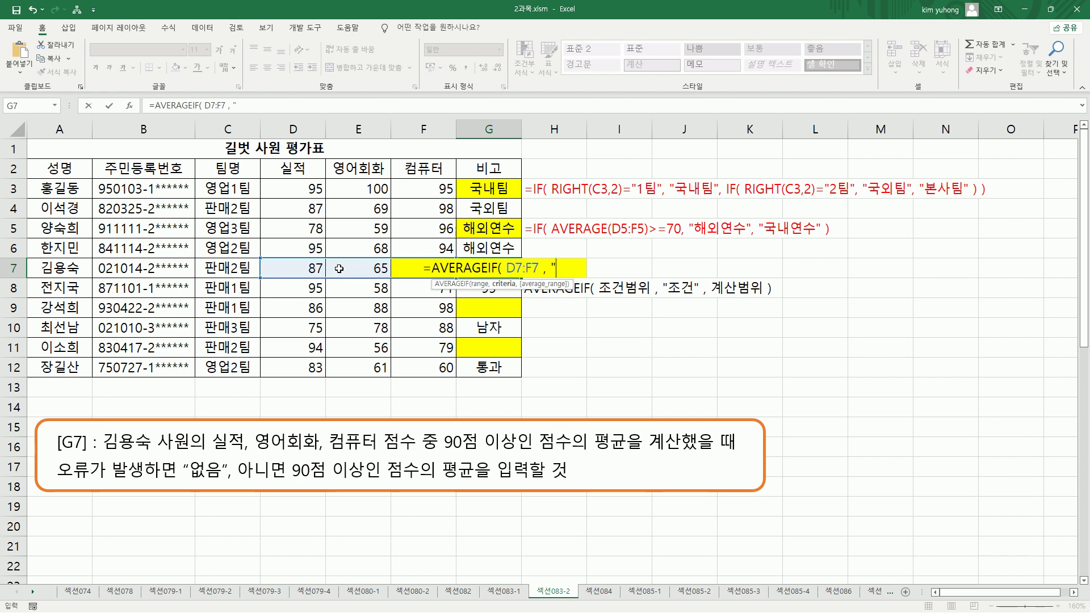
{"action": "type", "text": ">=90\""}
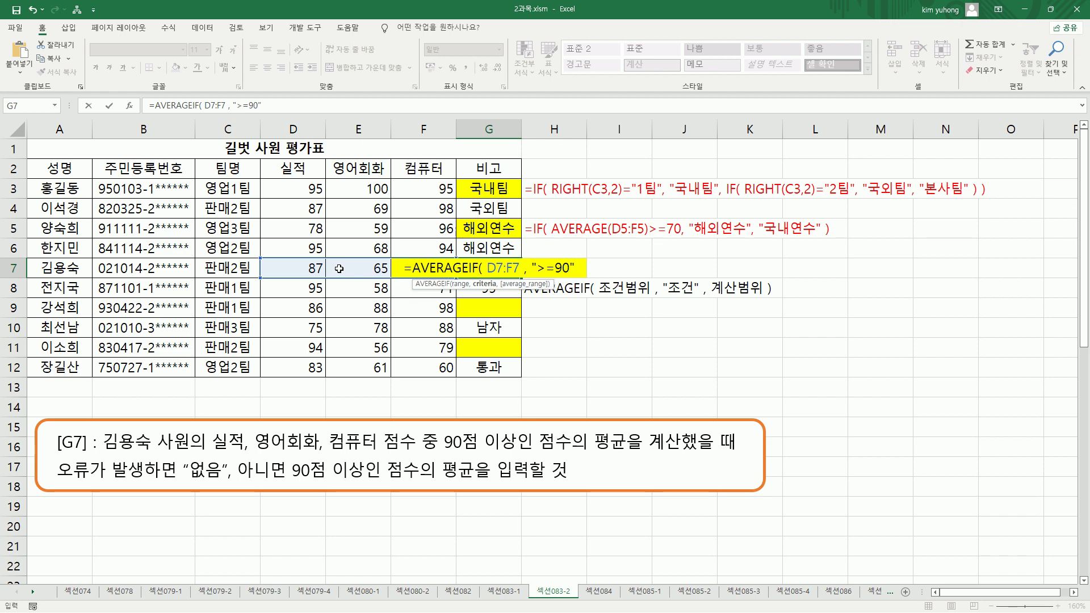
{"action": "type", "text": " ,"}
{"action": "left_click_drag", "start_coordinate": [292, 267], "coordinate": [411, 274]}
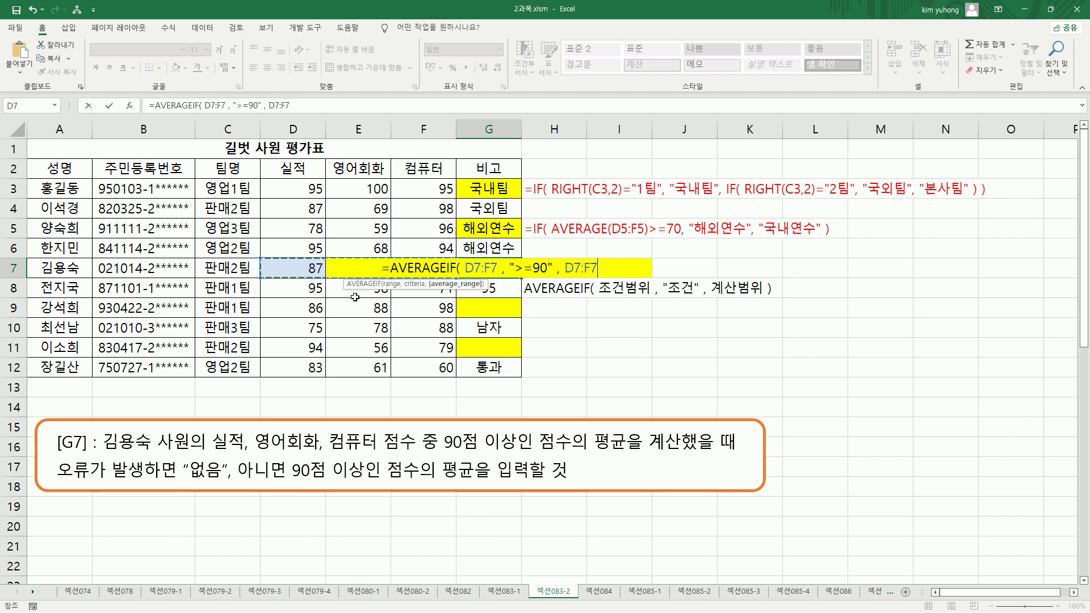
{"action": "type", "text": ")"}
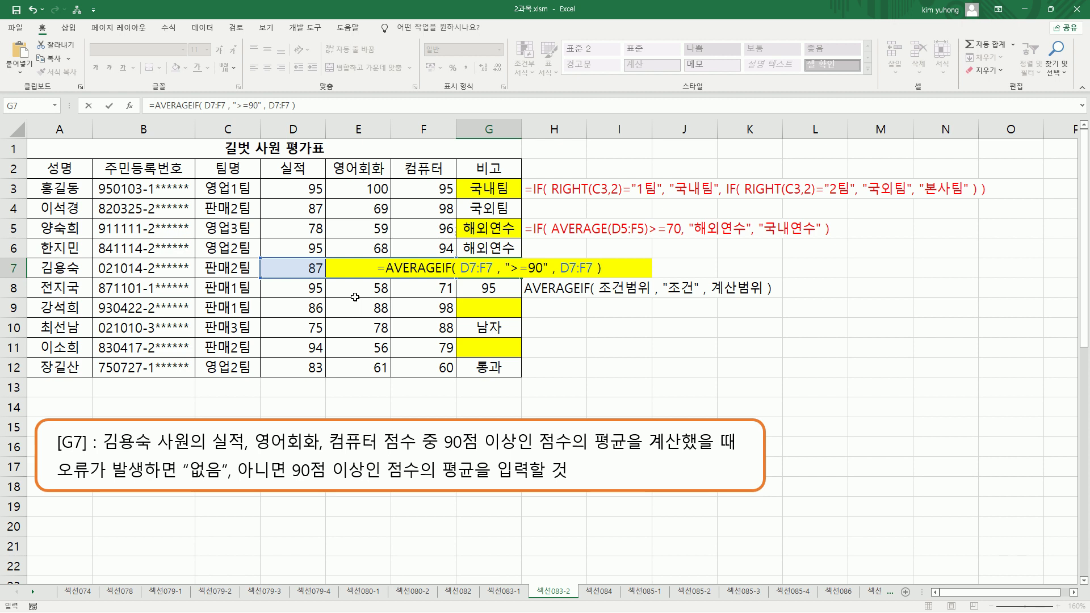
{"action": "key", "text": "Return"}
{"action": "key", "text": "Up"}
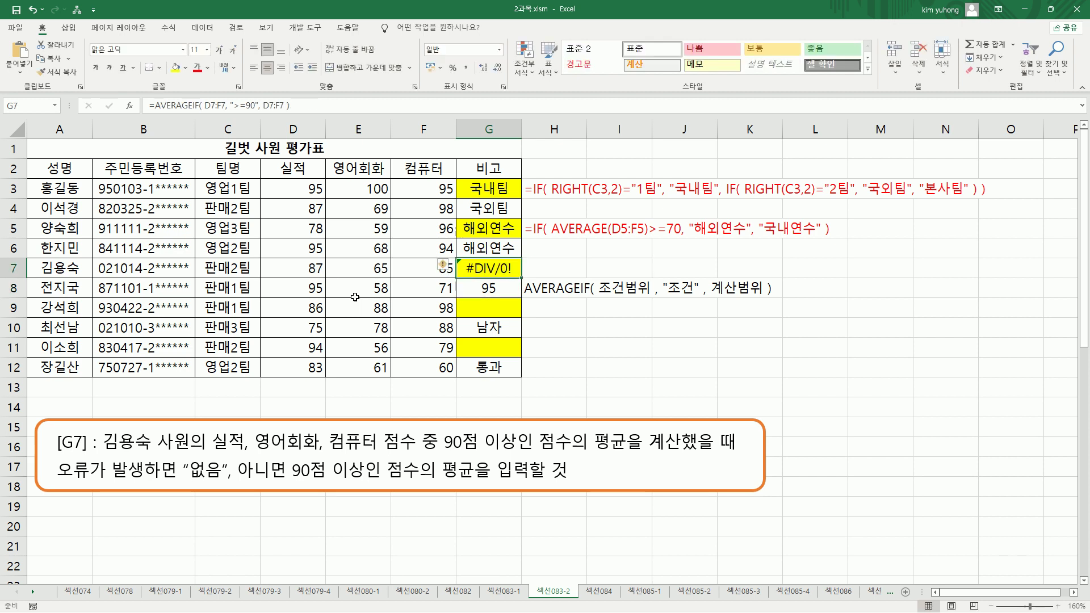
Step: Test the G7 formula by setting the 영어회화 score in E7 to 95, and undo the change
{"action": "left_click_drag", "start_coordinate": [307, 269], "coordinate": [440, 268]}
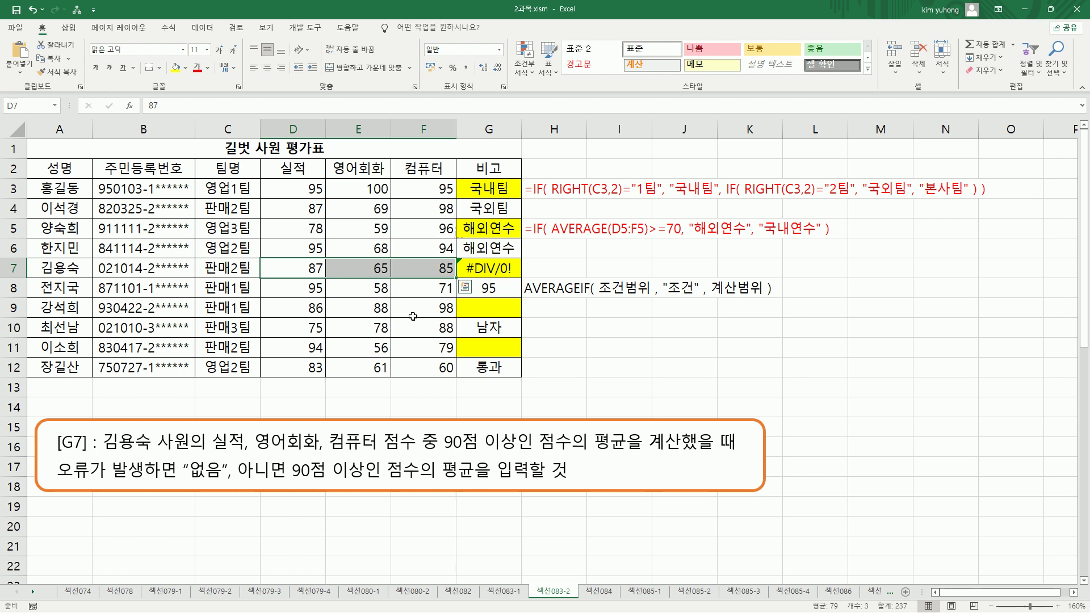
{"action": "left_click", "coordinate": [362, 267]}
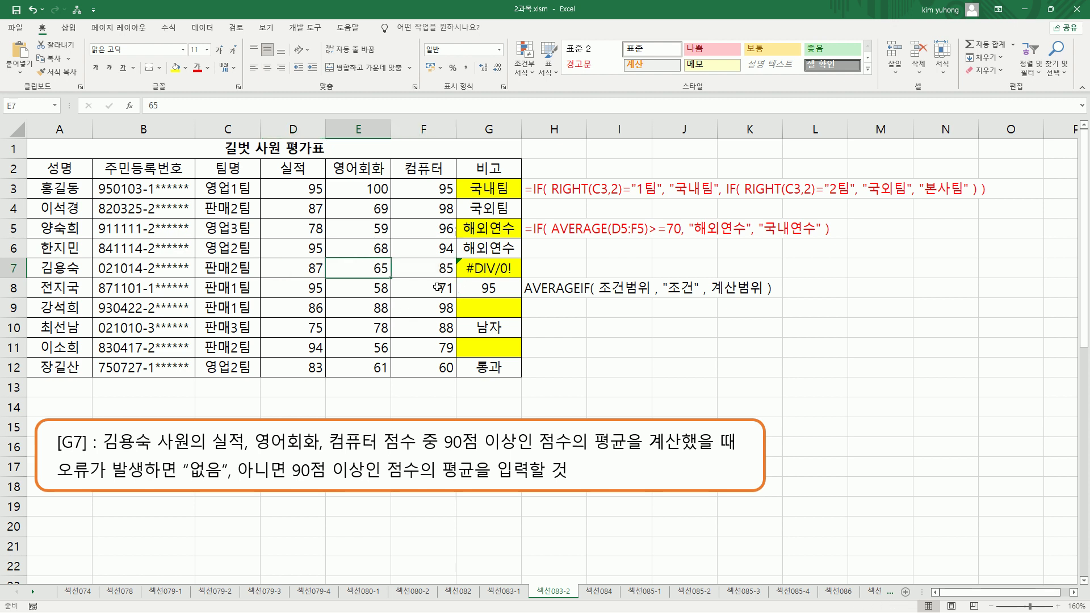
{"action": "type", "text": "95"}
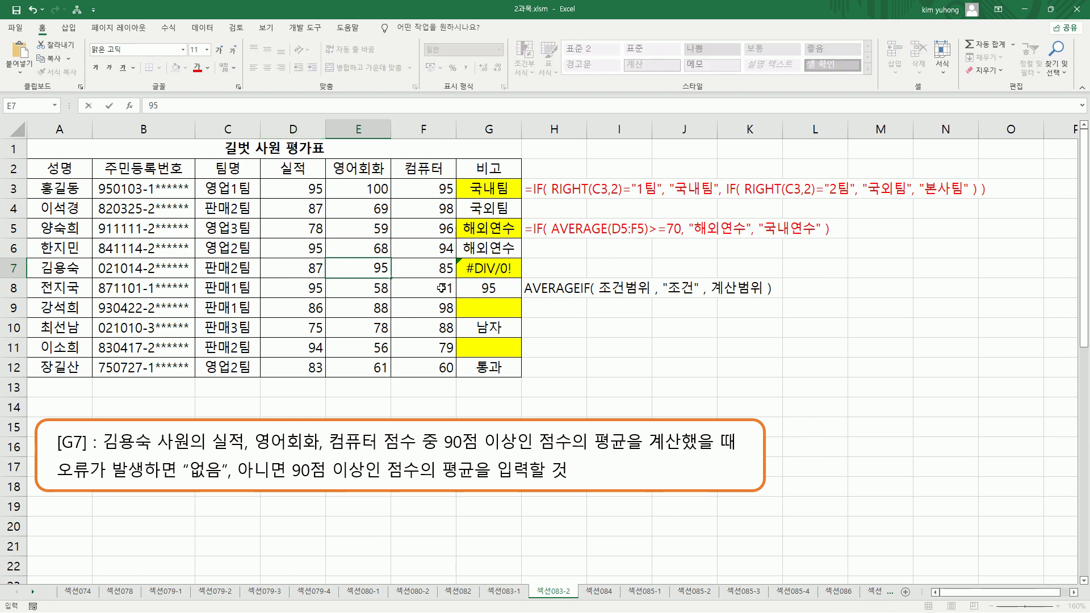
{"action": "key", "text": "Return"}
{"action": "key", "text": "Up"}
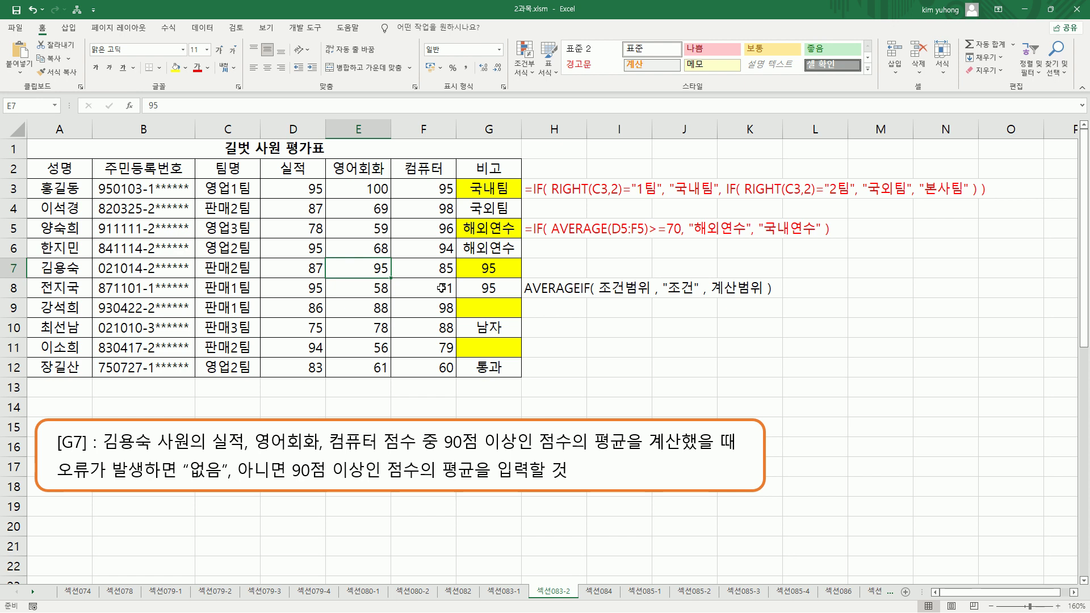
{"action": "key", "text": "ctrl+z"}
Step: Remove the redundant calculation range from G7's formula, leaving =AVERAGEIF( D7:F7, ">=90" )
{"action": "double_click", "coordinate": [487, 271]}
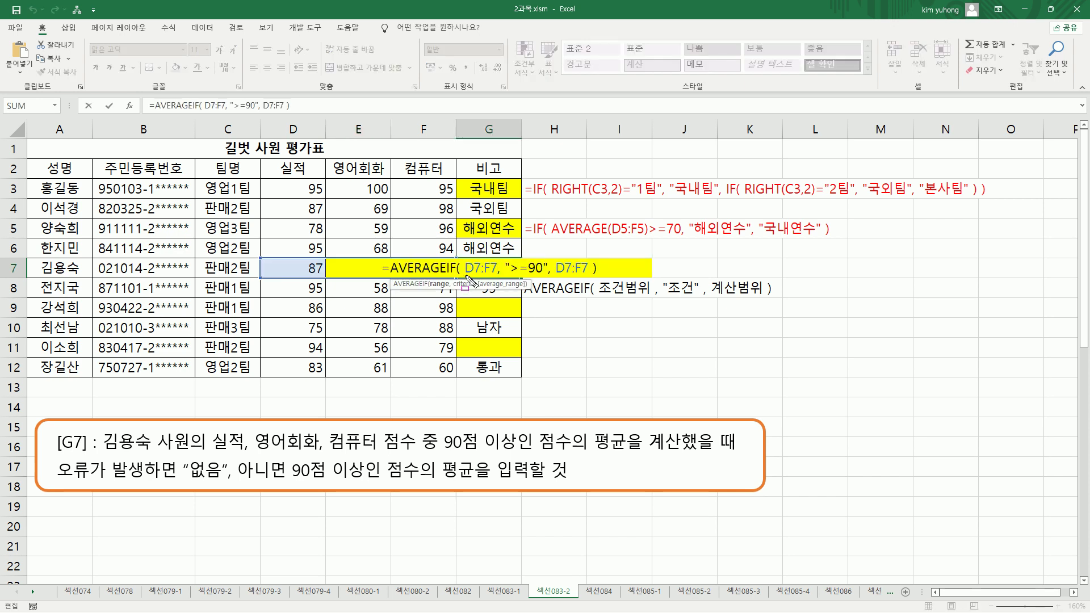
{"action": "left_click_drag", "start_coordinate": [464, 275], "coordinate": [584, 276]}
{"action": "key", "text": "Escape"}
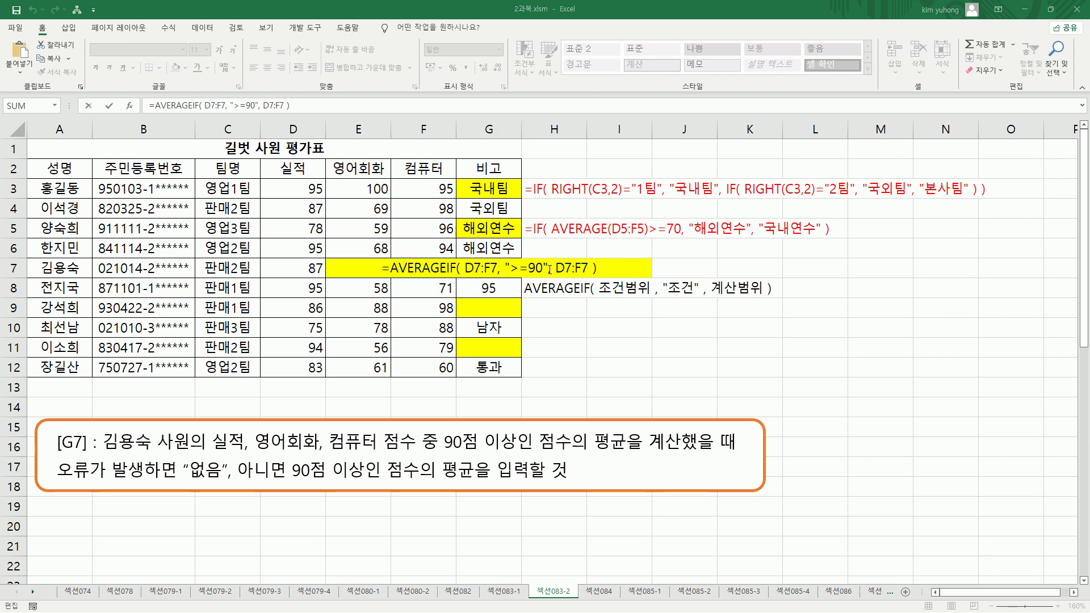
{"action": "left_click_drag", "start_coordinate": [587, 268], "coordinate": [549, 268]}
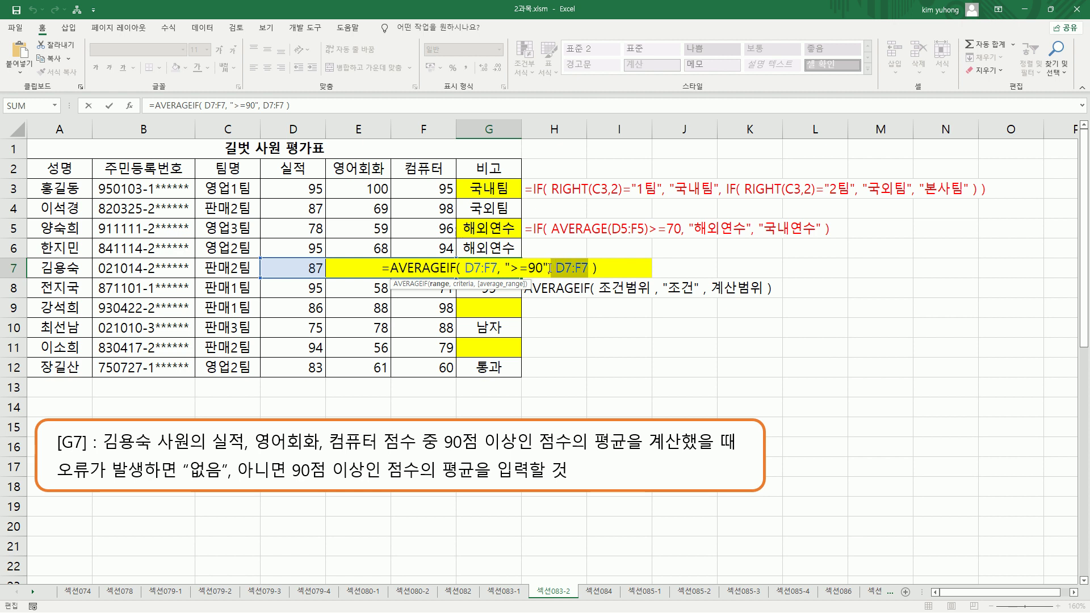
{"action": "key", "text": "BackSpace"}
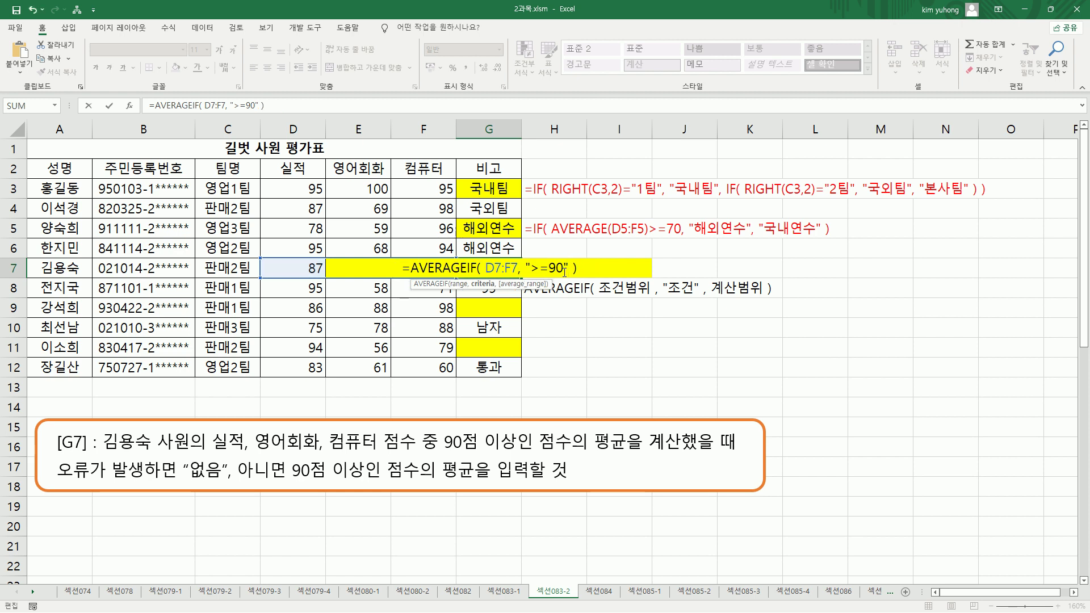
{"action": "key", "text": "Return"}
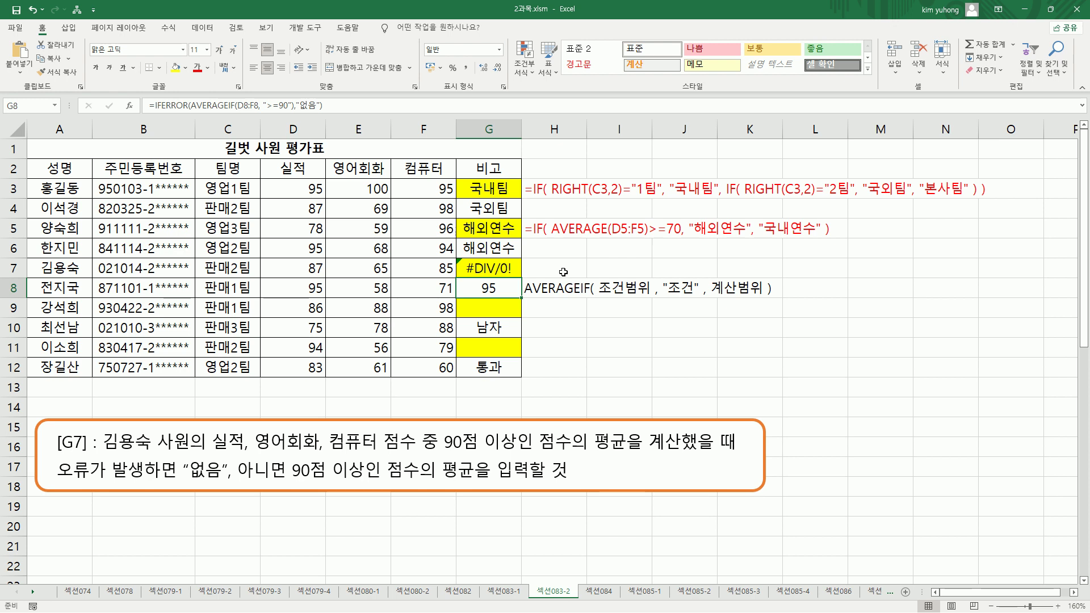
Step: Test the shortened G7 formula by setting E7 to 99, and undo the change
{"action": "left_click", "coordinate": [376, 268]}
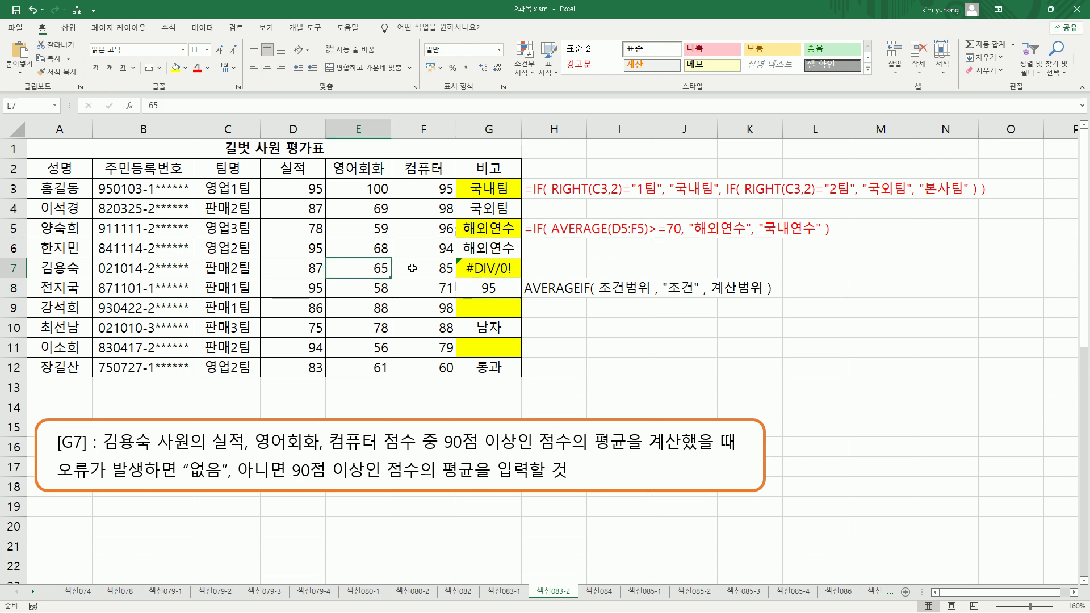
{"action": "type", "text": "99"}
{"action": "key", "text": "Return"}
{"action": "key", "text": "Up"}
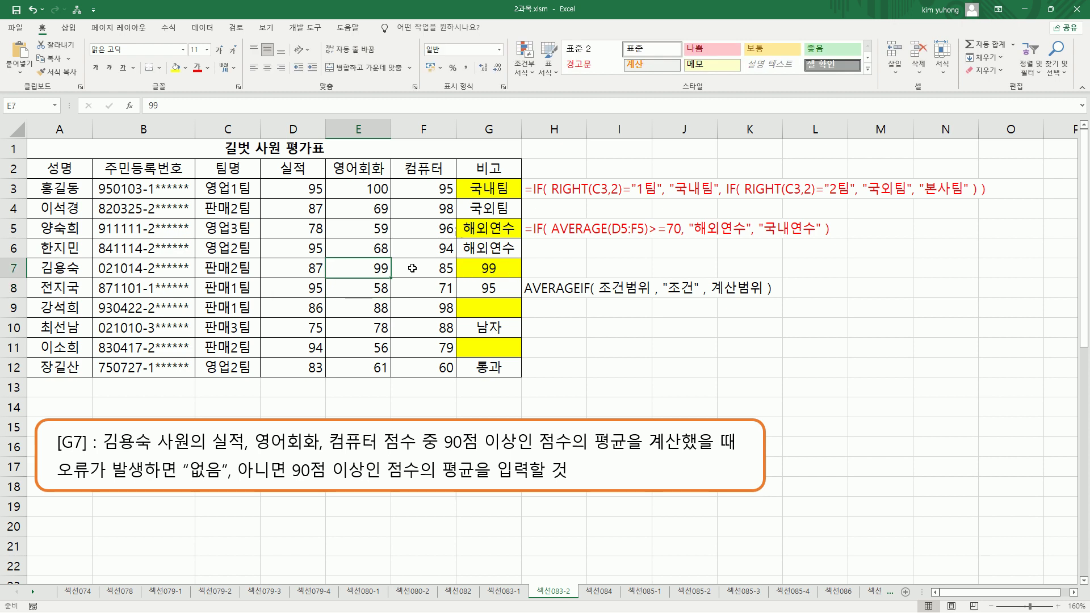
{"action": "key", "text": "ctrl+z"}
Step: Compare the 조건범위 and 계산범위 arguments in the AVERAGEIF syntax note in H8
{"action": "left_click", "coordinate": [480, 268]}
{"action": "mouse_move", "coordinate": [713, 296]}
{"action": "left_mouse_down"}
{"action": "mouse_move", "coordinate": [751, 296]}
{"action": "mouse_move", "coordinate": [769, 286]}
{"action": "mouse_move", "coordinate": [762, 279]}
{"action": "left_mouse_up"}
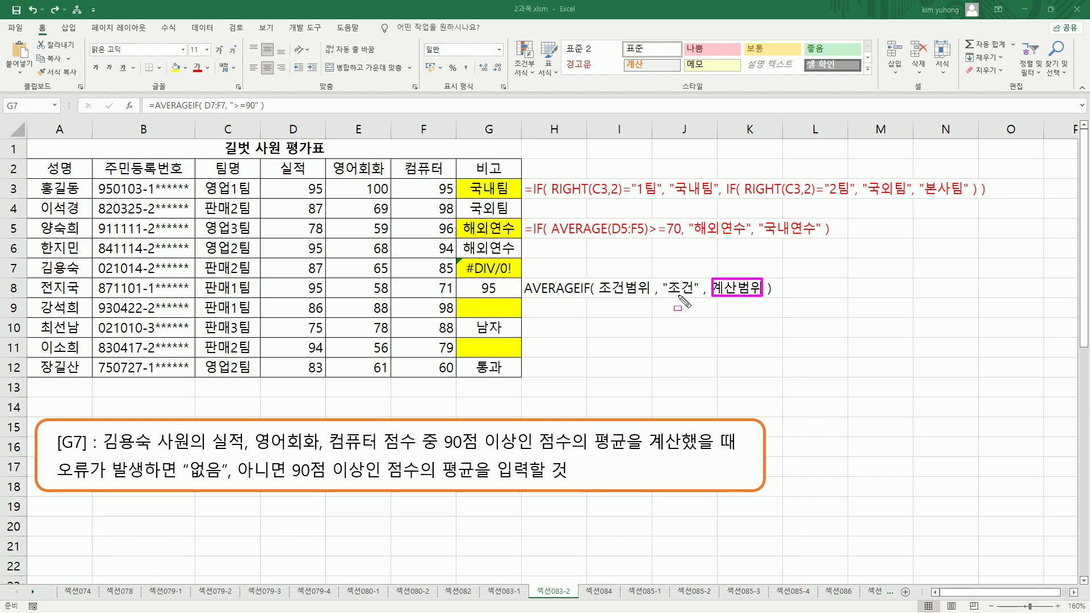
{"action": "mouse_move", "coordinate": [600, 276]}
{"action": "left_mouse_down"}
{"action": "mouse_move", "coordinate": [651, 309]}
{"action": "mouse_move", "coordinate": [651, 277]}
{"action": "left_mouse_up"}
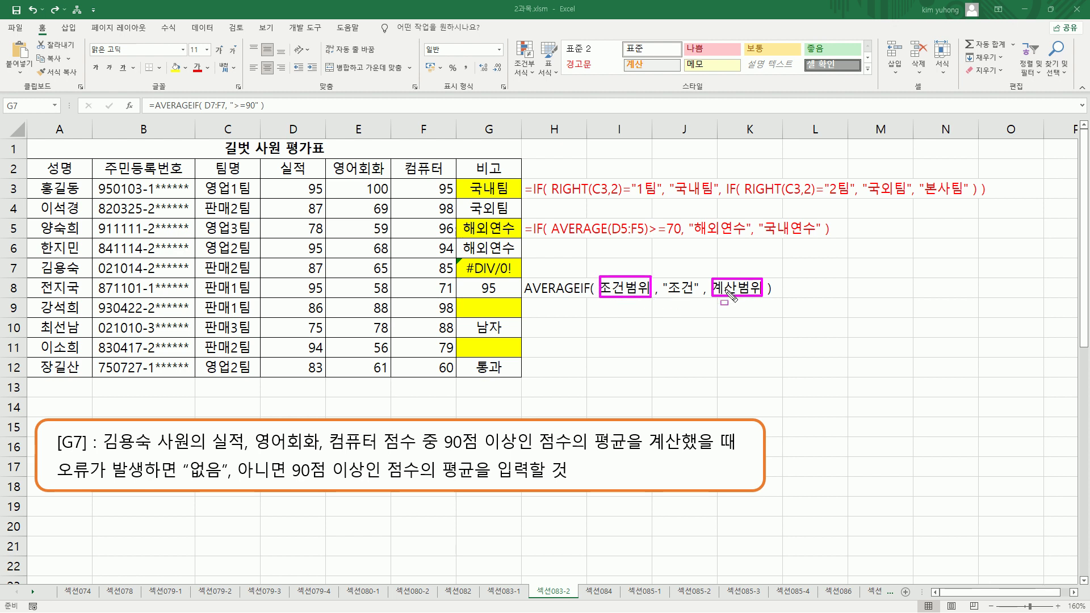
{"action": "mouse_move", "coordinate": [710, 271]}
{"action": "left_mouse_down"}
{"action": "mouse_move", "coordinate": [717, 295]}
{"action": "mouse_move", "coordinate": [766, 307]}
{"action": "left_mouse_up"}
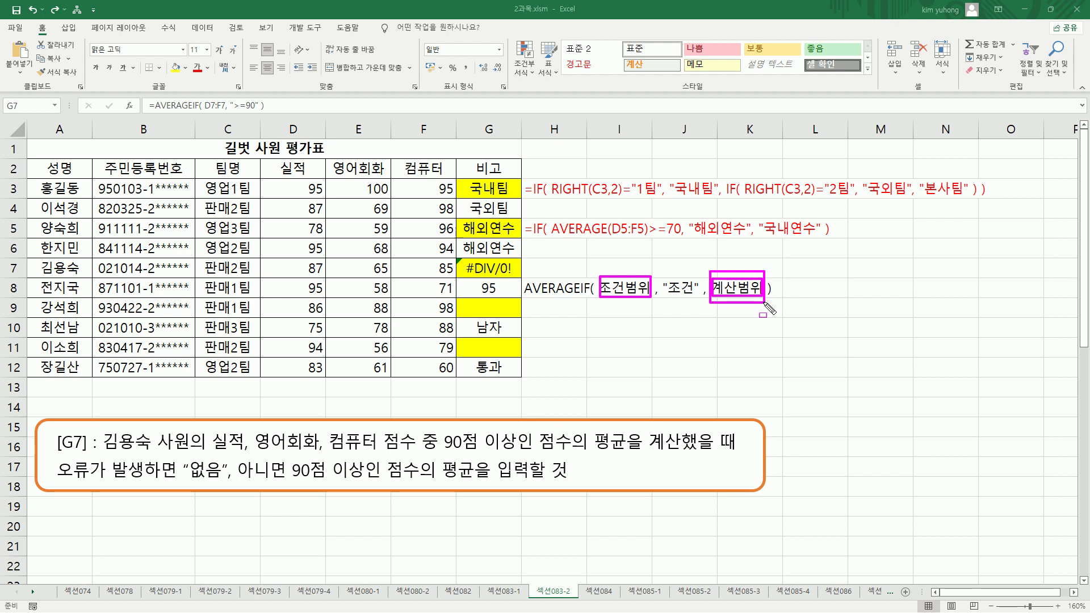
{"action": "key", "text": "Escape"}
Step: Nest G7's AVERAGEIF( D7:F7, ">=90" ) inside IFERROR as its value argument
{"action": "double_click", "coordinate": [486, 270]}
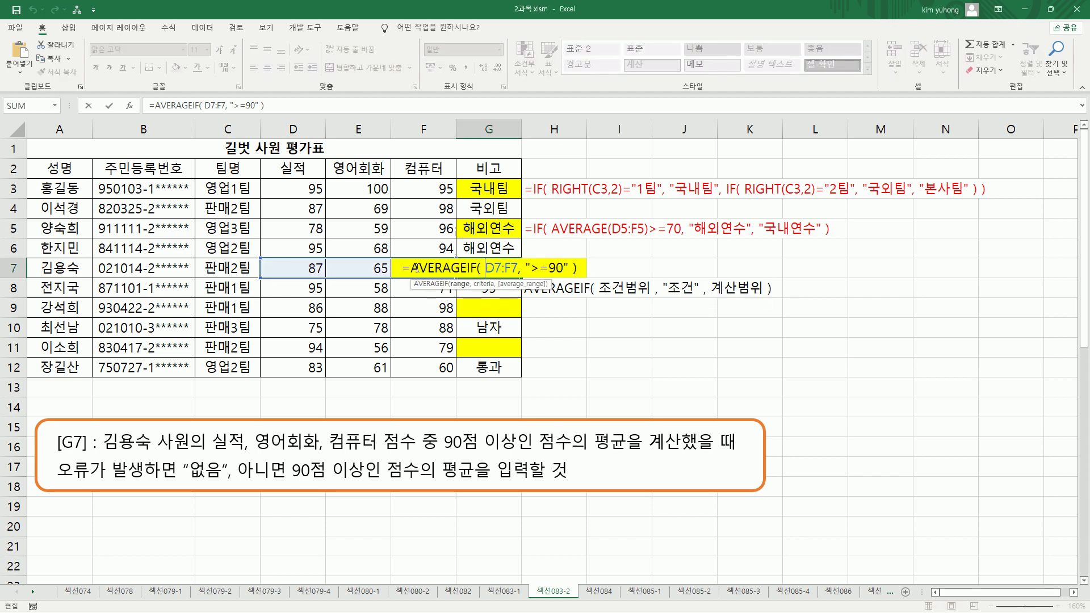
{"action": "left_click_drag", "start_coordinate": [412, 267], "coordinate": [673, 276]}
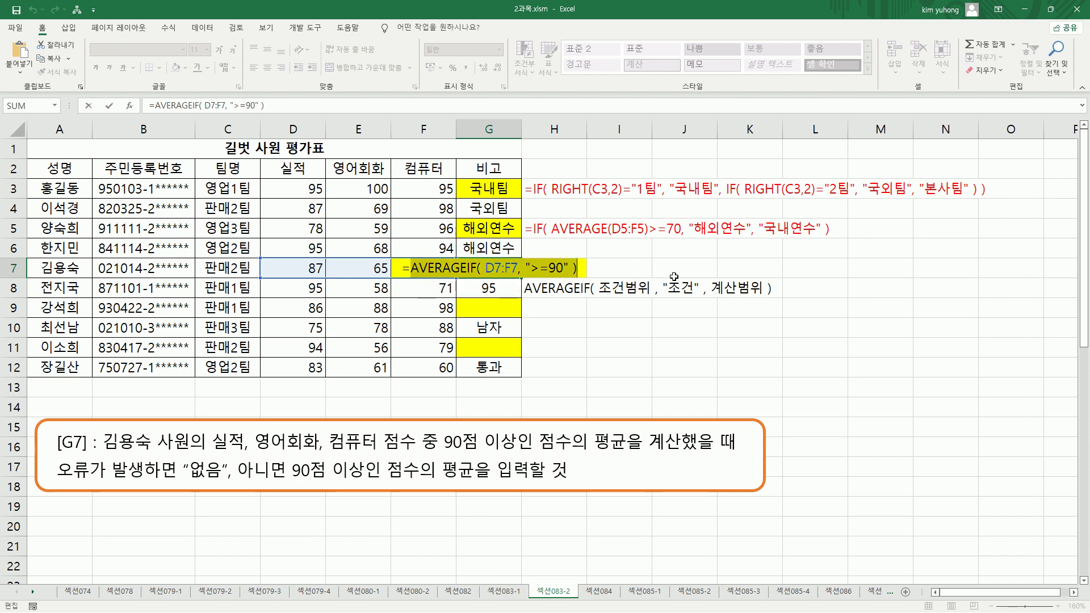
{"action": "key", "text": "BackSpace"}
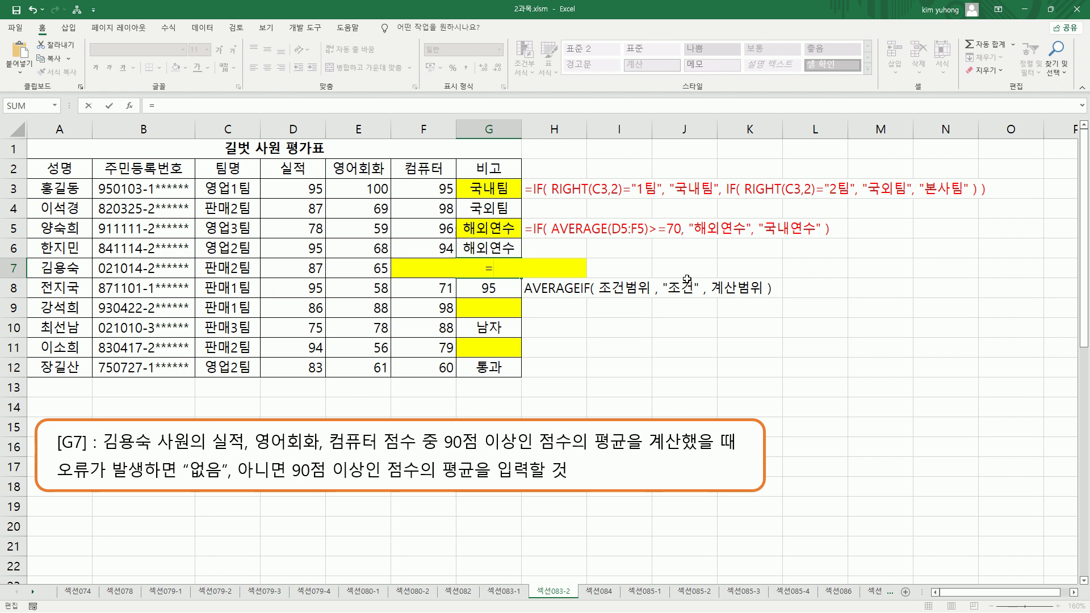
{"action": "type", "text": "IFE"}
{"action": "key", "text": "Tab"}
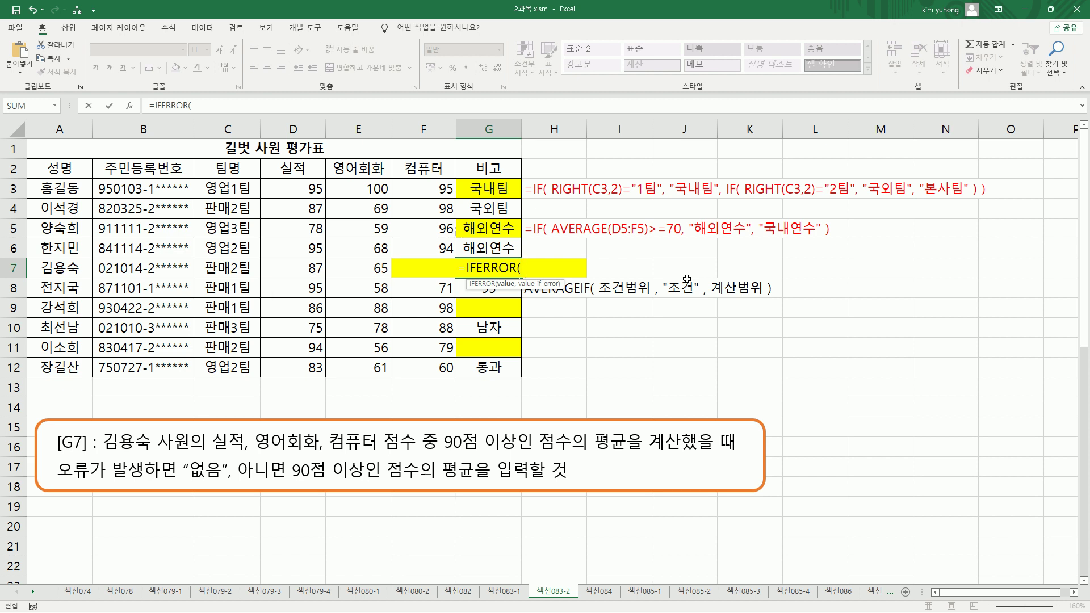
{"action": "type", "text": "AVERAGEIF( D7:F7, \">=90\" )"}
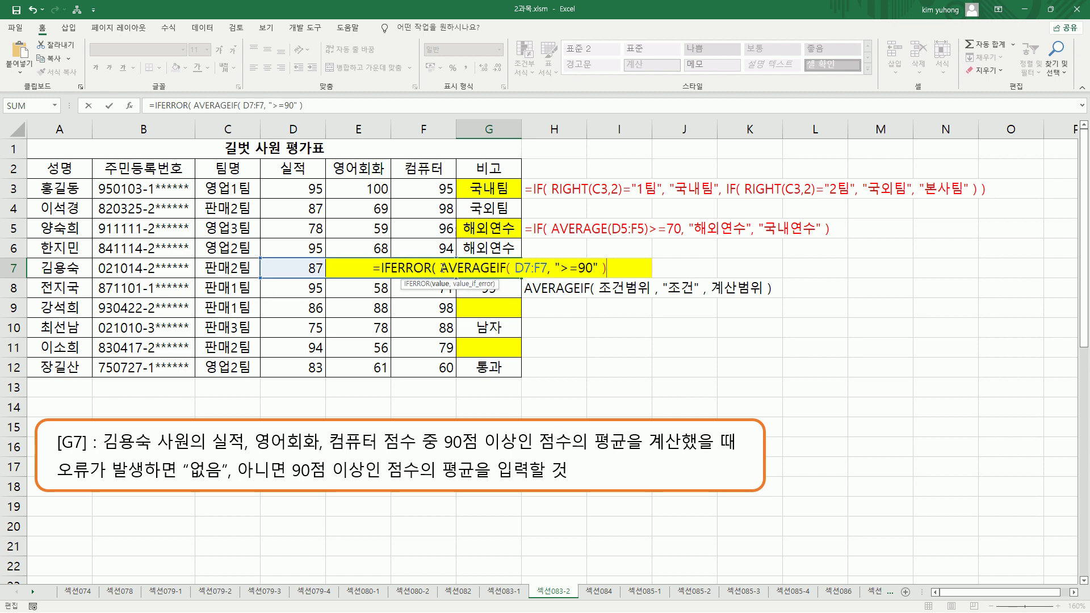
Step: Complete G7's IFERROR formula with "없음" as the value returned on error
{"action": "left_click_drag", "start_coordinate": [440, 268], "coordinate": [605, 268]}
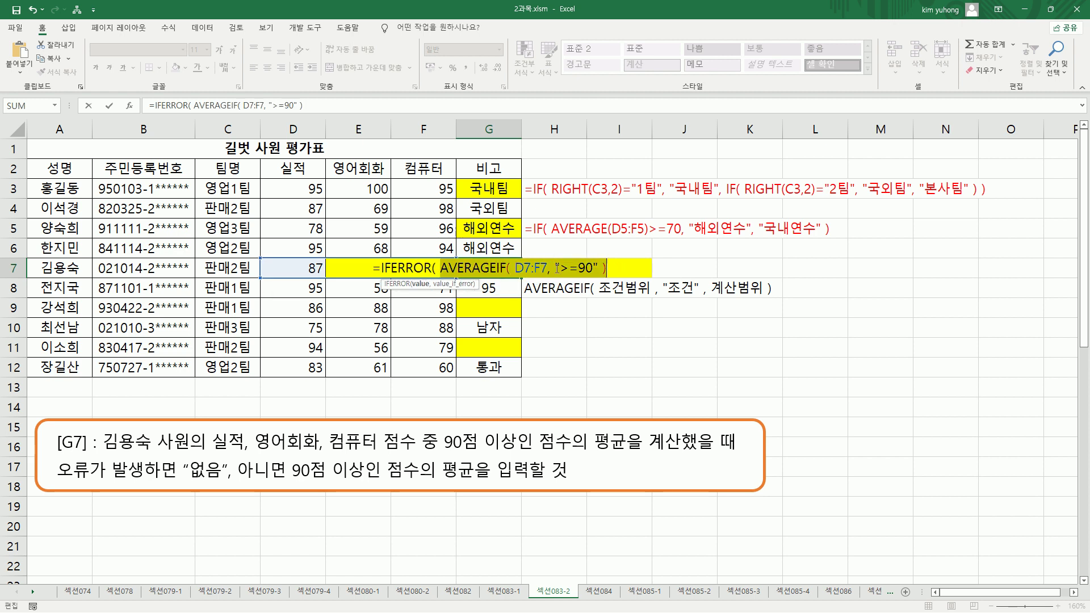
{"action": "left_click", "coordinate": [613, 268]}
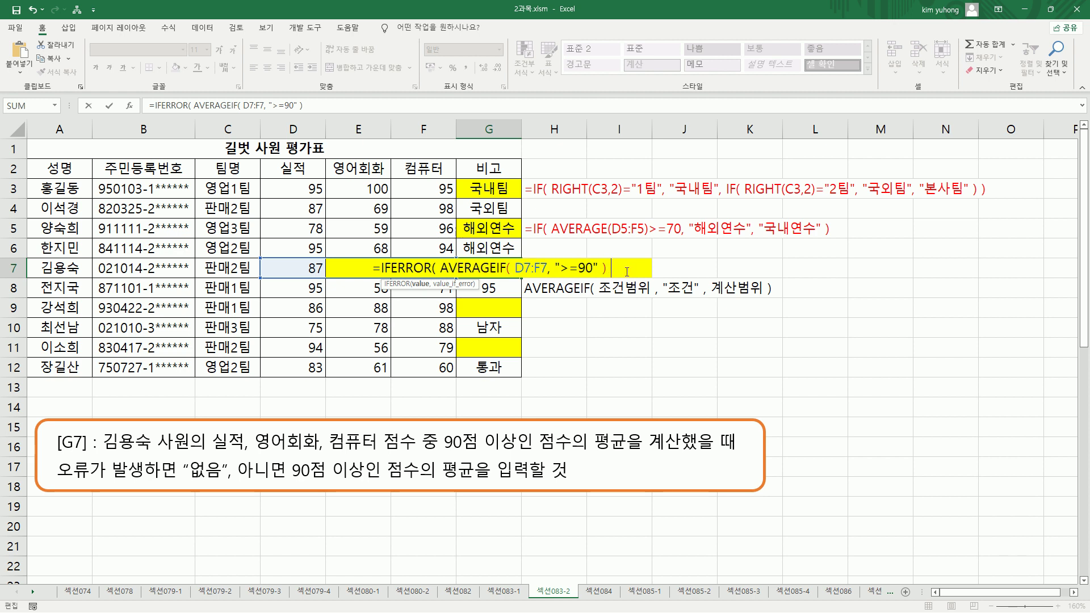
{"action": "type", "text": ",\""}
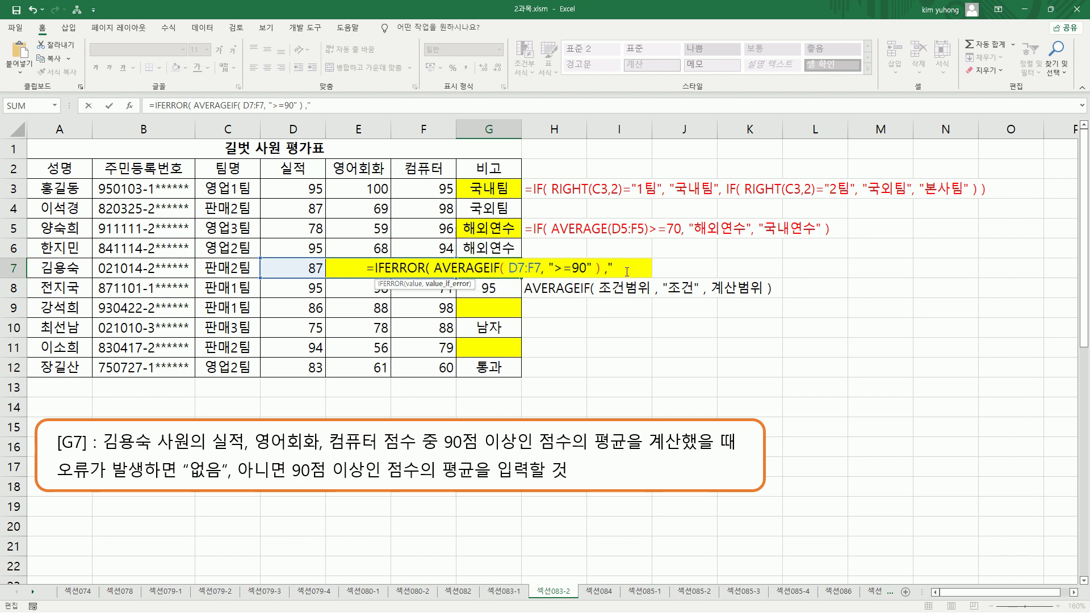
{"action": "type", "text": "없음\""}
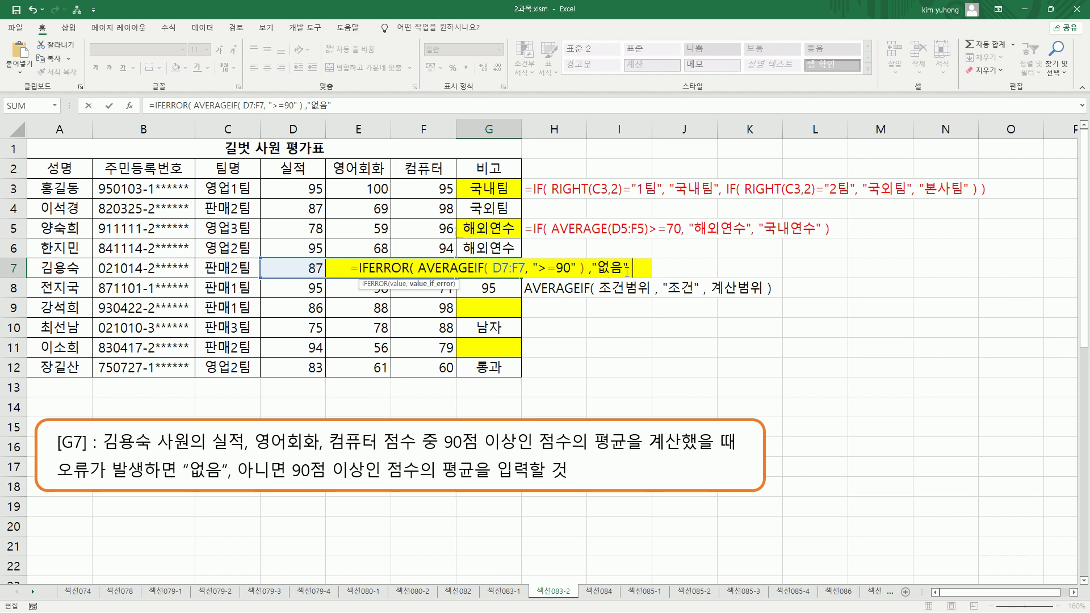
{"action": "type", "text": " )"}
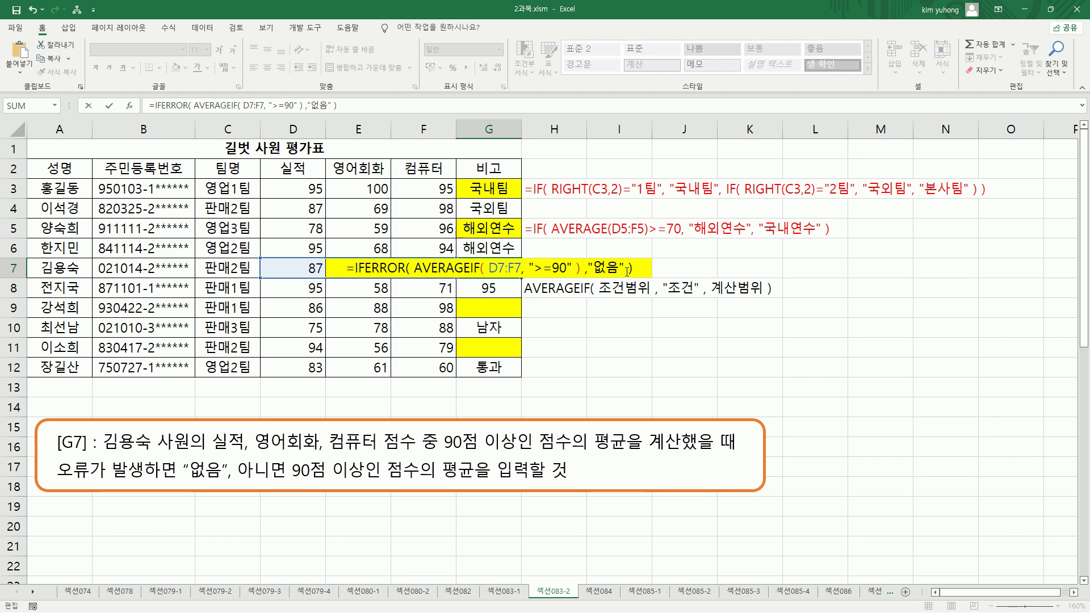
{"action": "key", "text": "Return"}
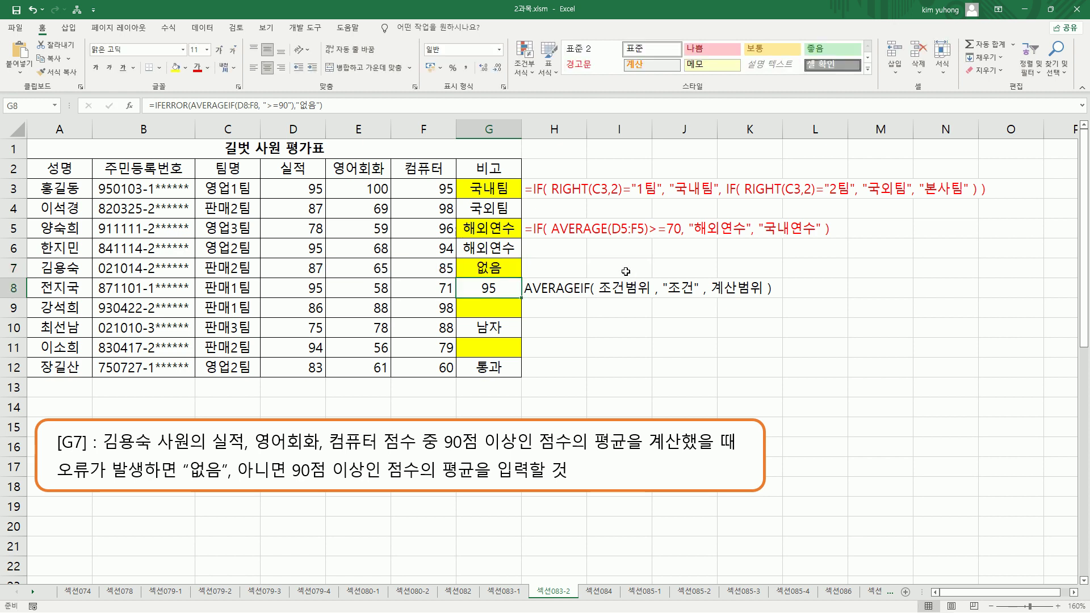
{"action": "left_click", "coordinate": [499, 268]}
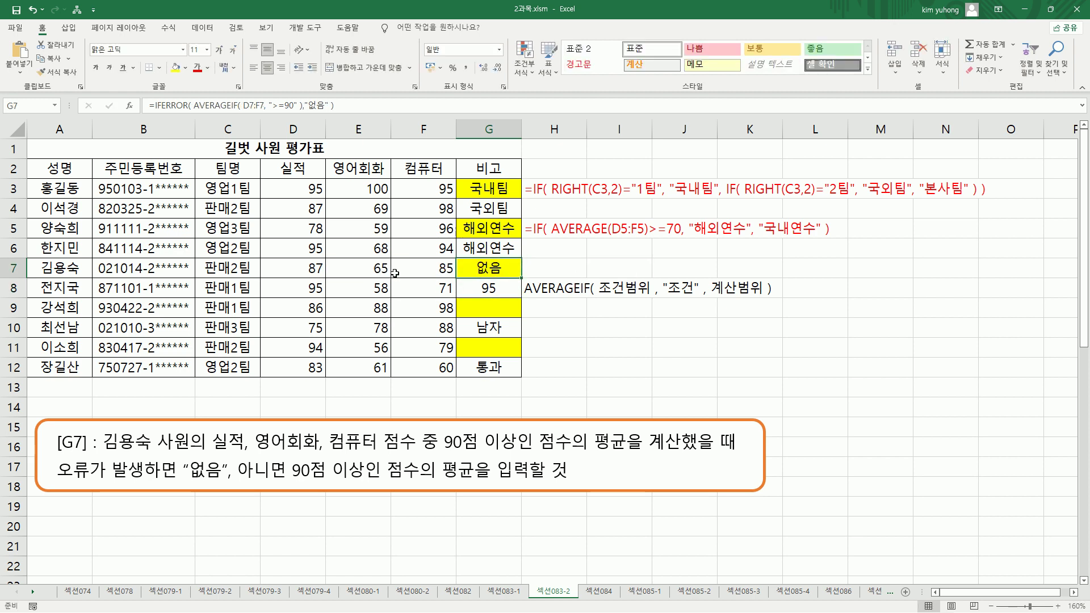
Step: Test G7's IFERROR formula by setting the 실적 score in D7 to 100, and undo the change
{"action": "left_click", "coordinate": [308, 267]}
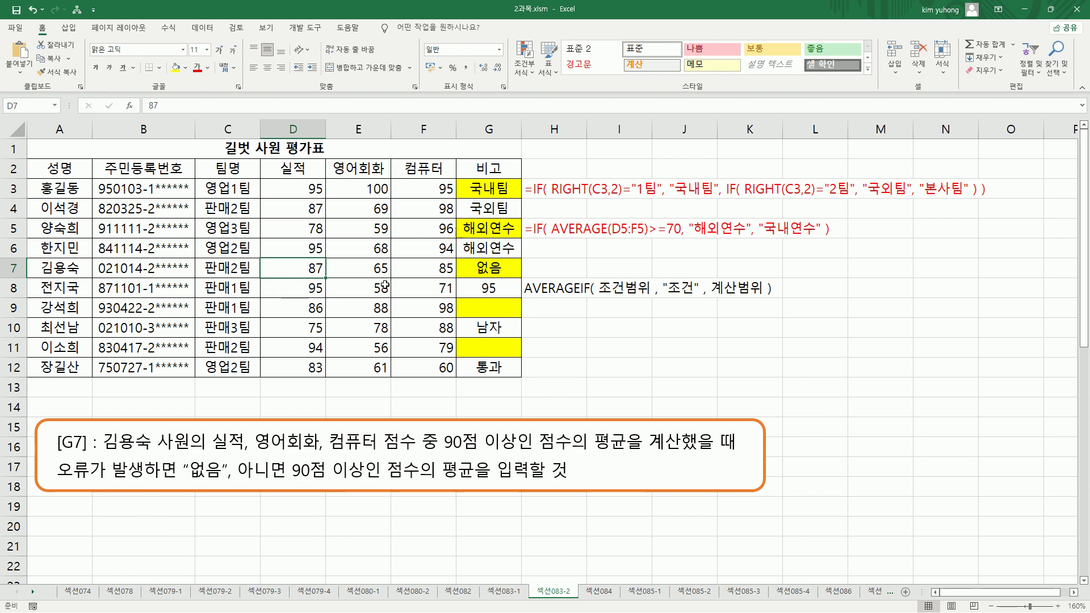
{"action": "type", "text": "100"}
{"action": "key", "text": "Return"}
{"action": "key", "text": "Up"}
{"action": "key", "text": "Right"}
{"action": "key", "text": "Right"}
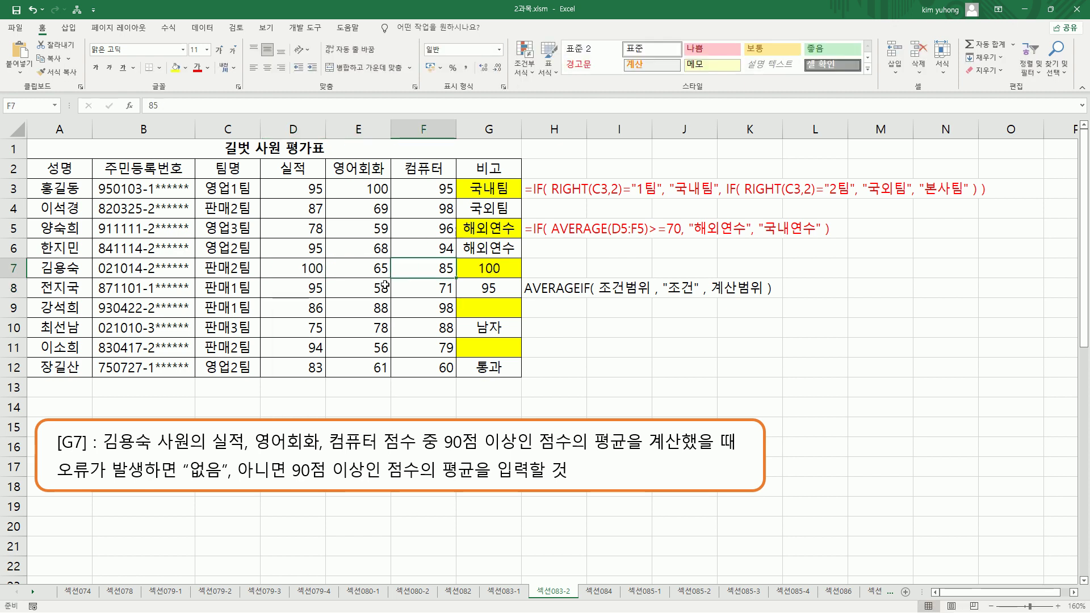
{"action": "key", "text": "Left"}
{"action": "key", "text": "Left"}
{"action": "key", "text": "ctrl+z"}
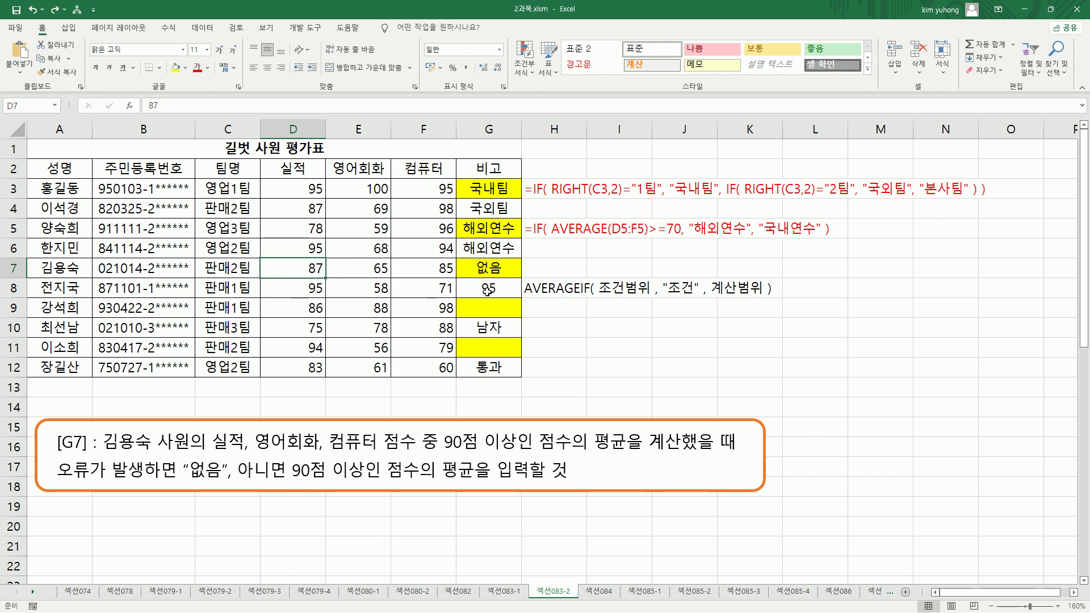
Step: Record G7's formula =IFERROR( AVERAGEIF( D7:F7, ">=90" ),"없음" ) as a text note in H7 and review its two arguments
{"action": "left_click", "coordinate": [532, 274]}
{"action": "type", "text": "'=IFERROR( AVERAGEIF( D7:F7, \">=90\" ),\"없음\" )"}
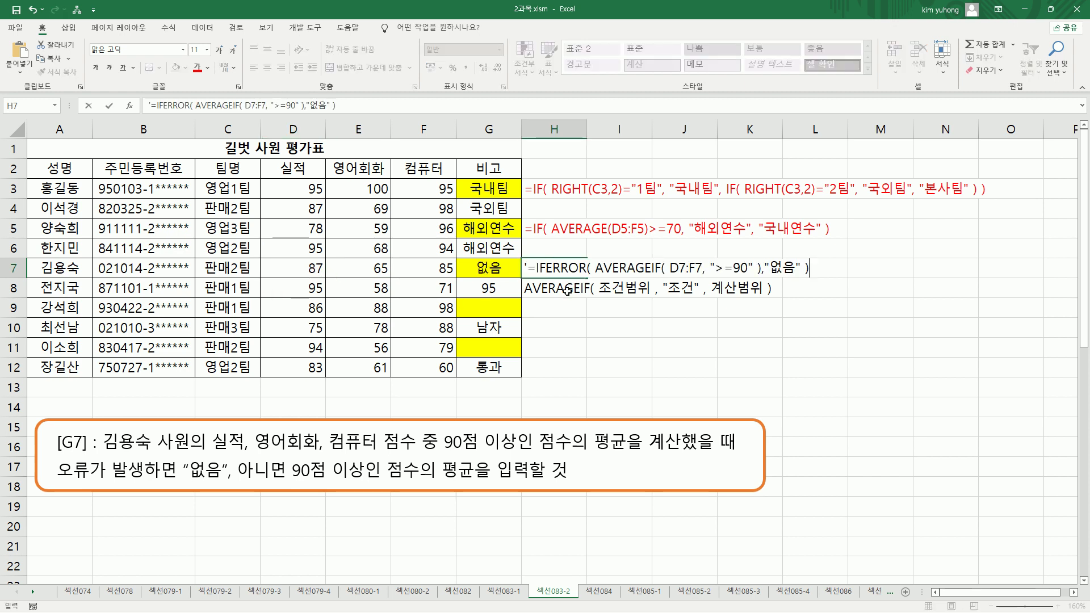
{"action": "left_click", "coordinate": [619, 367]}
{"action": "left_click_drag", "start_coordinate": [590, 277], "coordinate": [755, 277]}
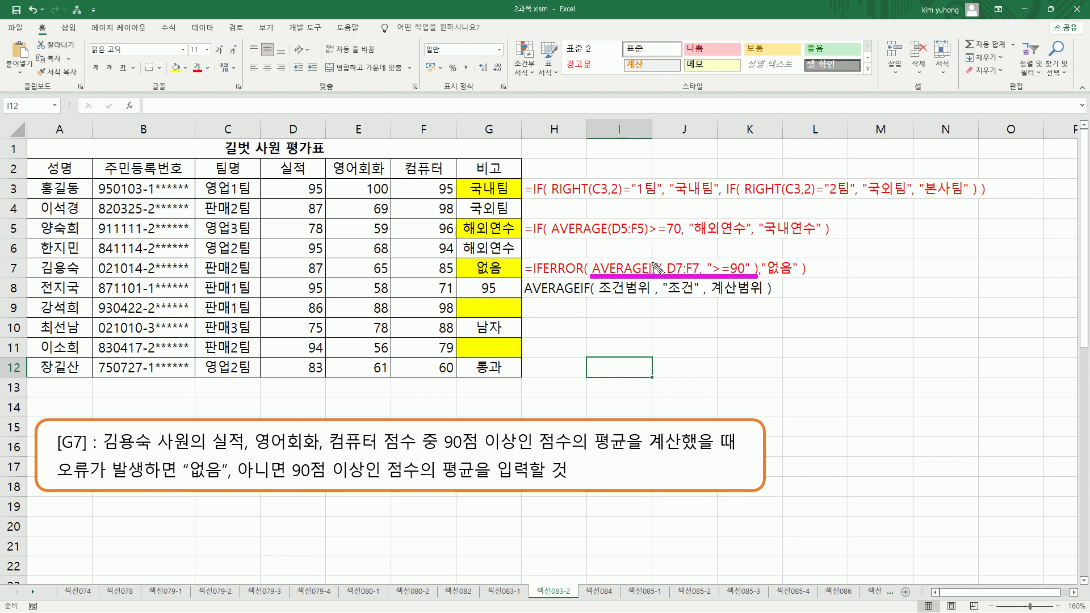
{"action": "mouse_move", "coordinate": [592, 256]}
{"action": "left_mouse_down"}
{"action": "mouse_move", "coordinate": [608, 277]}
{"action": "mouse_move", "coordinate": [756, 277]}
{"action": "left_mouse_up"}
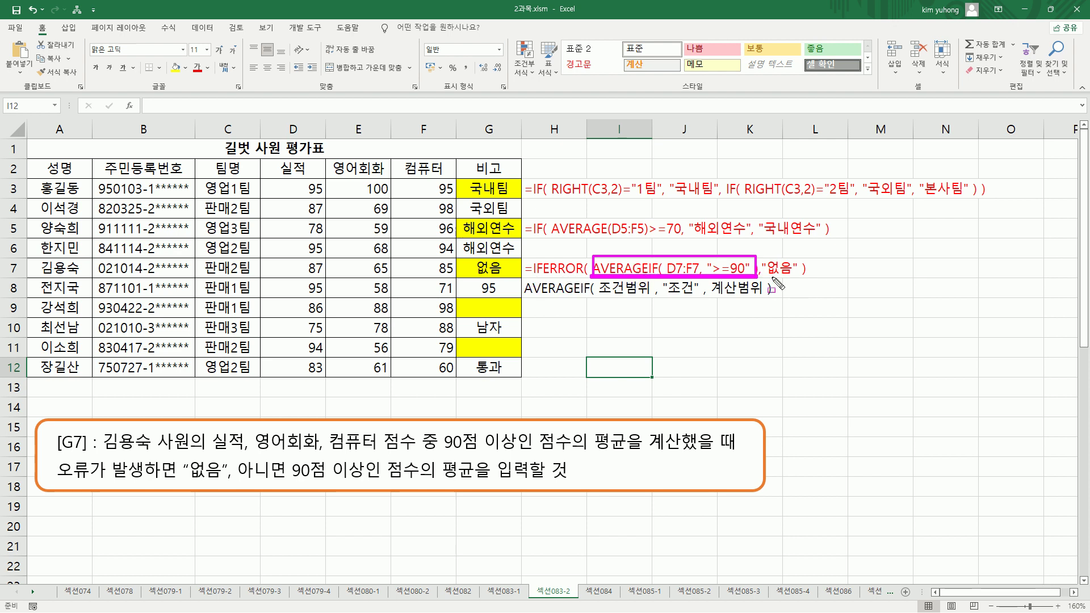
{"action": "left_click_drag", "start_coordinate": [768, 277], "coordinate": [796, 277]}
{"action": "mouse_move", "coordinate": [590, 268]}
{"action": "left_mouse_down"}
{"action": "mouse_move", "coordinate": [593, 250]}
{"action": "mouse_move", "coordinate": [759, 281]}
{"action": "left_mouse_up"}
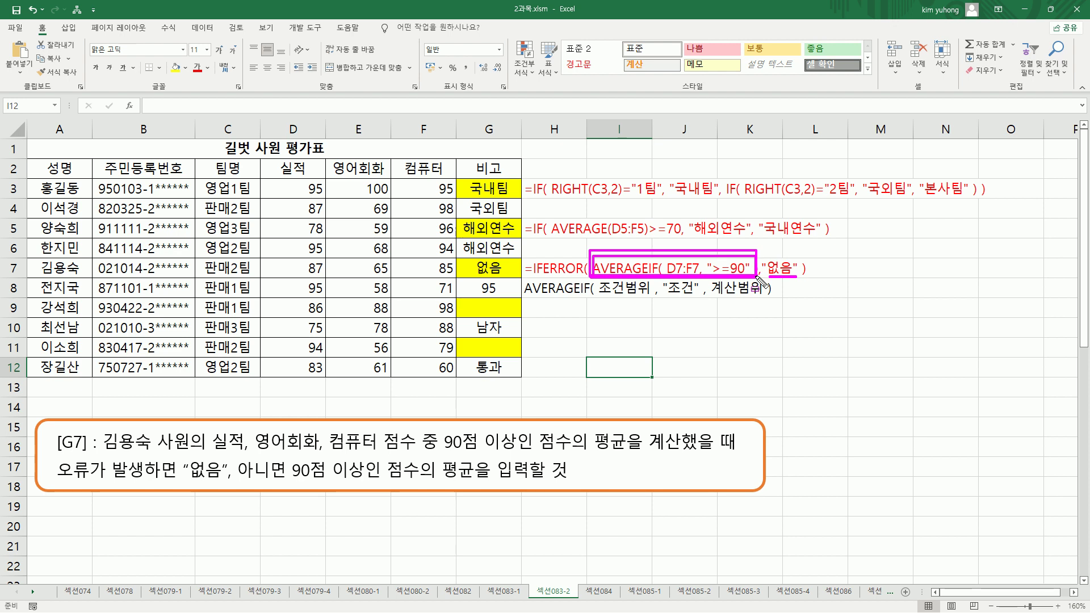
{"action": "key", "text": "Escape"}
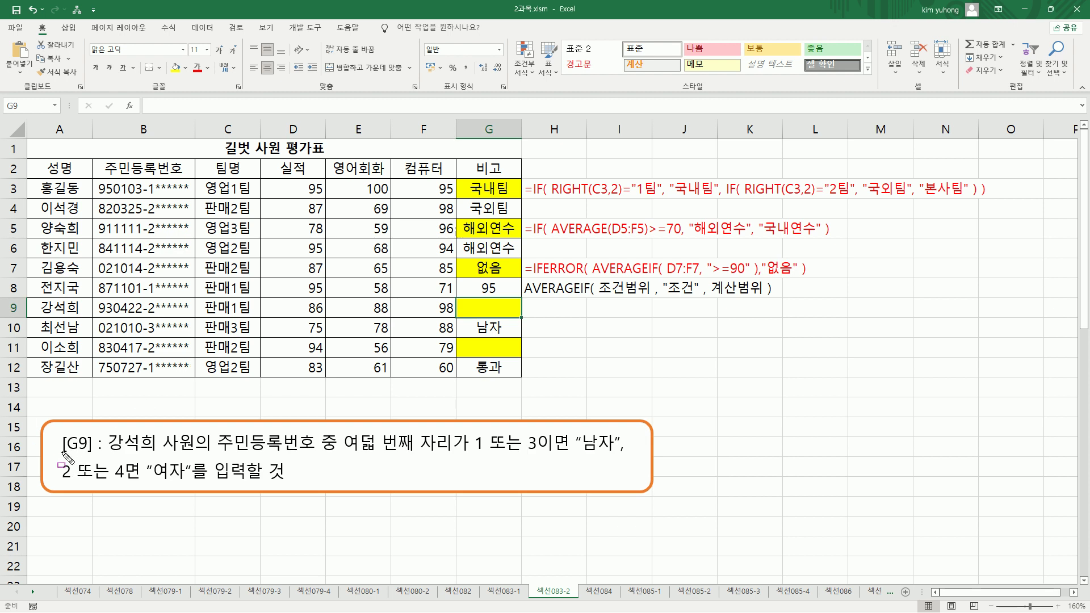
Step: Examine the G9 task's conditions on the eighth character of the 주민등록번호 in B9 and the text required for each
{"action": "left_click_drag", "start_coordinate": [61, 453], "coordinate": [90, 453]}
{"action": "left_click_drag", "start_coordinate": [469, 302], "coordinate": [511, 313]}
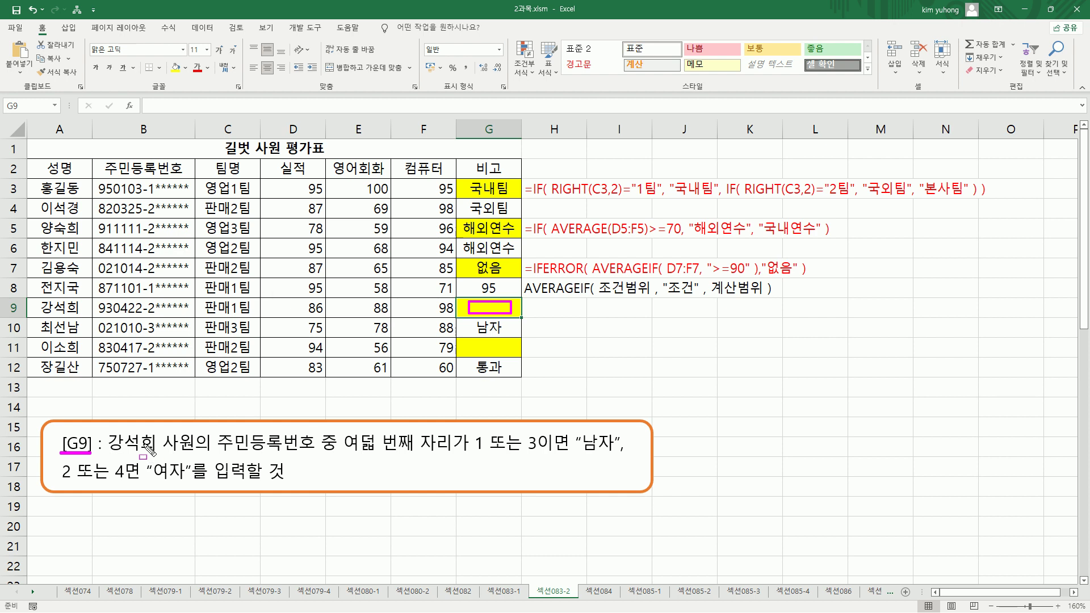
{"action": "left_click_drag", "start_coordinate": [106, 452], "coordinate": [196, 452]}
{"action": "left_click_drag", "start_coordinate": [34, 296], "coordinate": [87, 315]}
{"action": "mouse_move", "coordinate": [214, 427]}
{"action": "left_mouse_down"}
{"action": "mouse_move", "coordinate": [227, 449]}
{"action": "mouse_move", "coordinate": [319, 458]}
{"action": "left_mouse_up"}
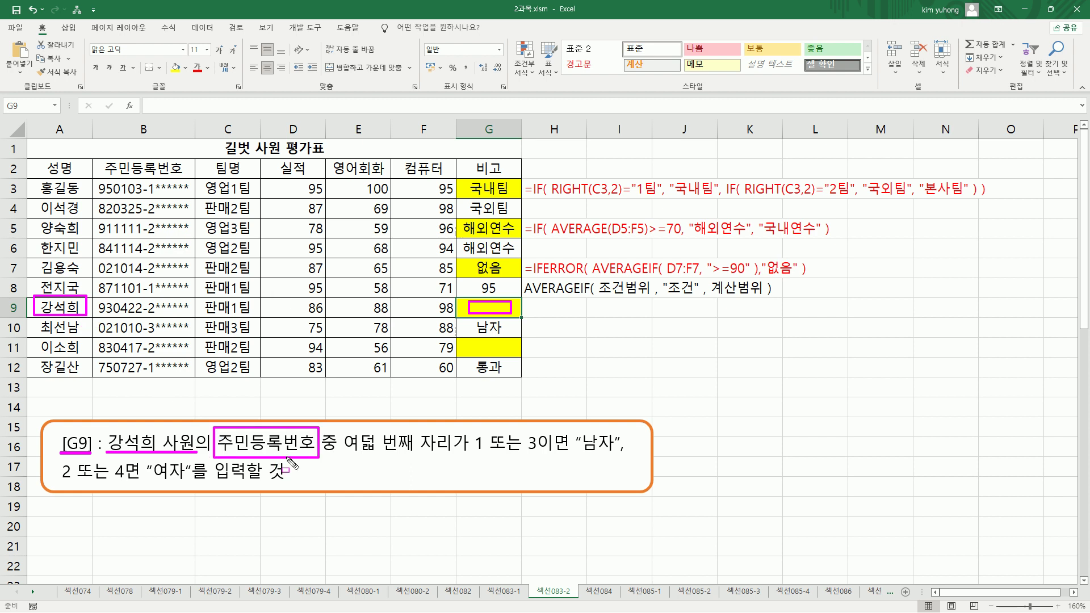
{"action": "left_click_drag", "start_coordinate": [96, 314], "coordinate": [193, 319]}
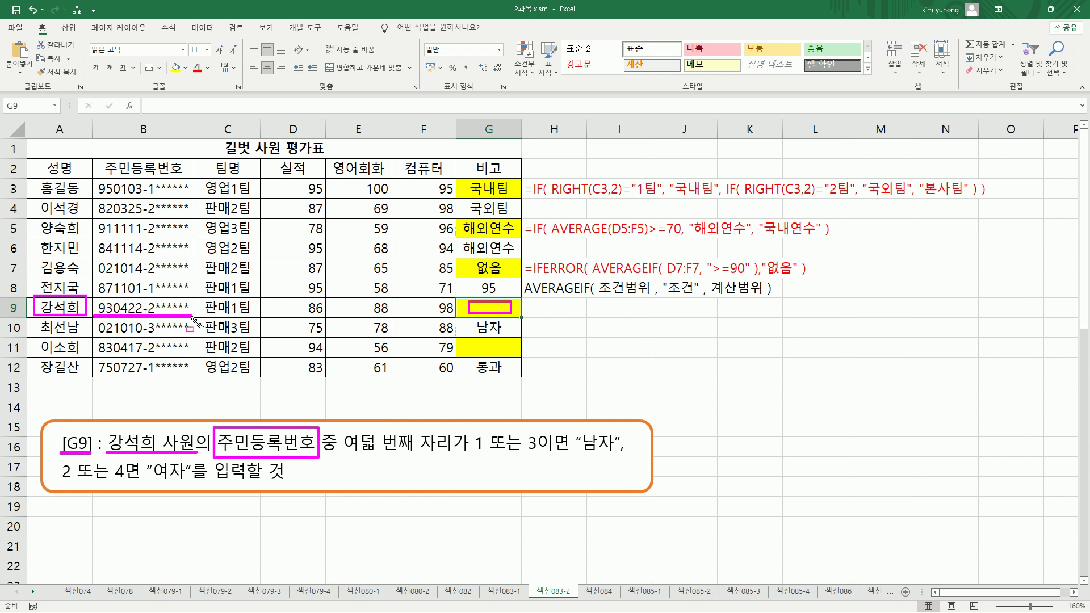
{"action": "left_click_drag", "start_coordinate": [341, 453], "coordinate": [465, 453]}
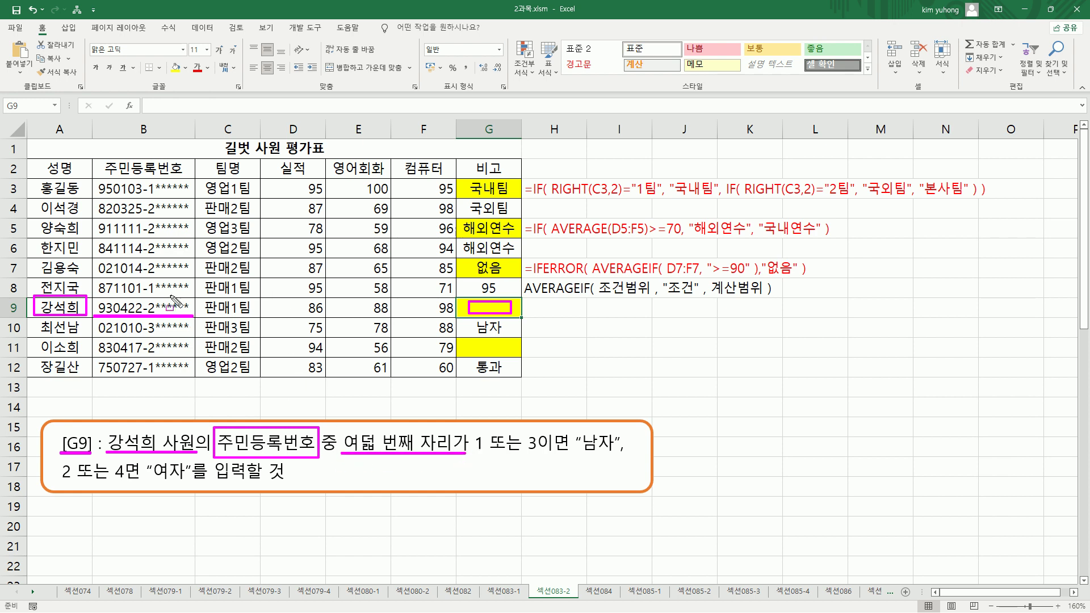
{"action": "left_click", "coordinate": [151, 296]}
{"action": "mouse_move", "coordinate": [472, 427]}
{"action": "left_mouse_down"}
{"action": "mouse_move", "coordinate": [479, 454]}
{"action": "mouse_move", "coordinate": [615, 454]}
{"action": "left_mouse_up"}
{"action": "left_click_drag", "start_coordinate": [53, 483], "coordinate": [137, 483]}
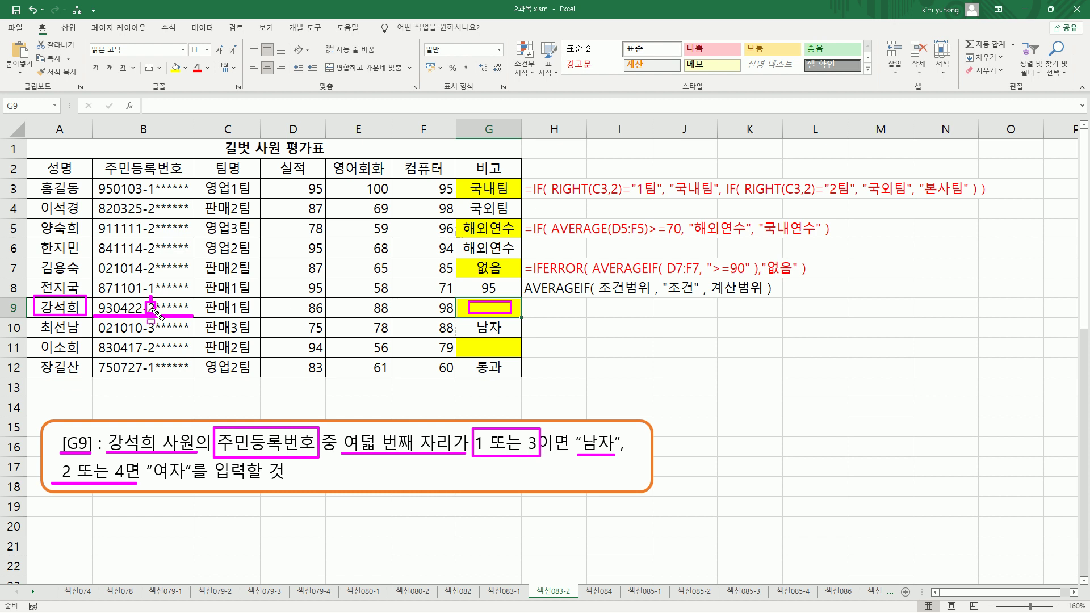
{"action": "key", "text": "Escape"}
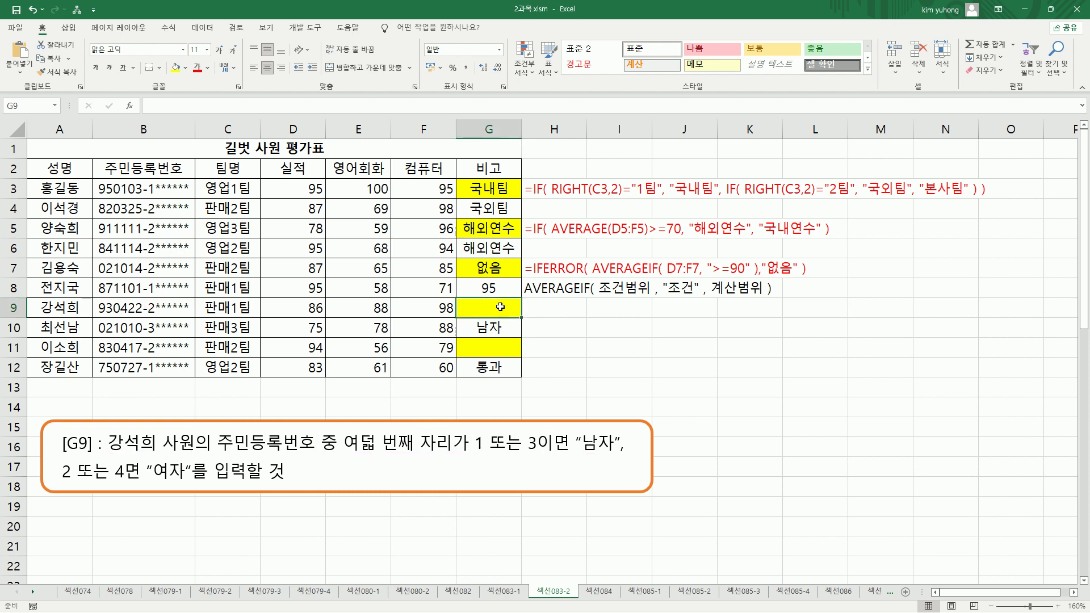
Step: Extract the eighth character of B9 in G9 with the formula =MID(B9,8,1)
{"action": "type", "text": "=MID("}
{"action": "left_click", "coordinate": [166, 309]}
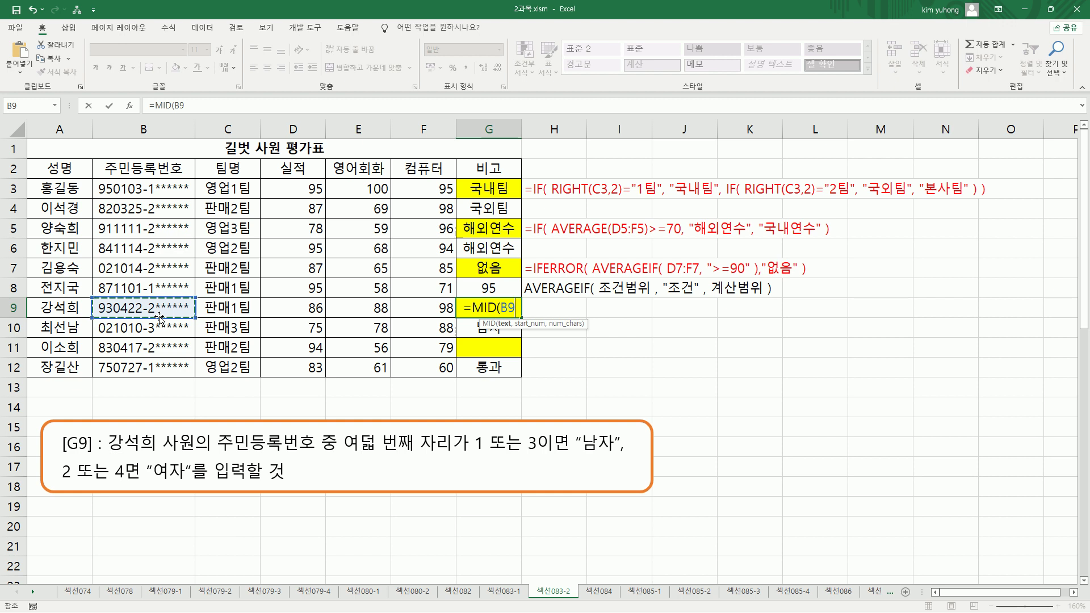
{"action": "type", "text": ",8,1"}
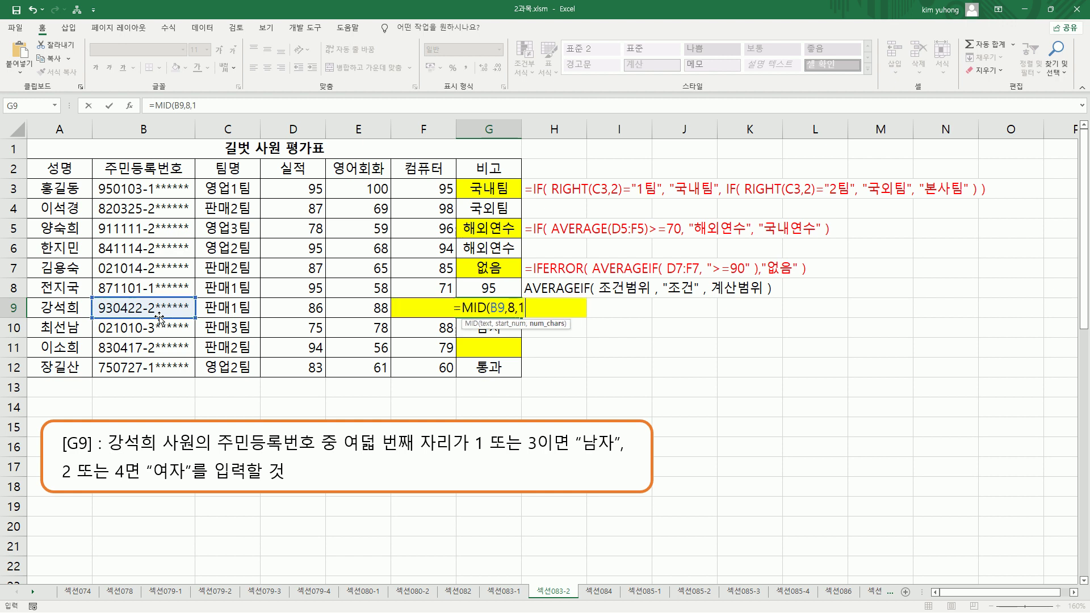
{"action": "type", "text": ")"}
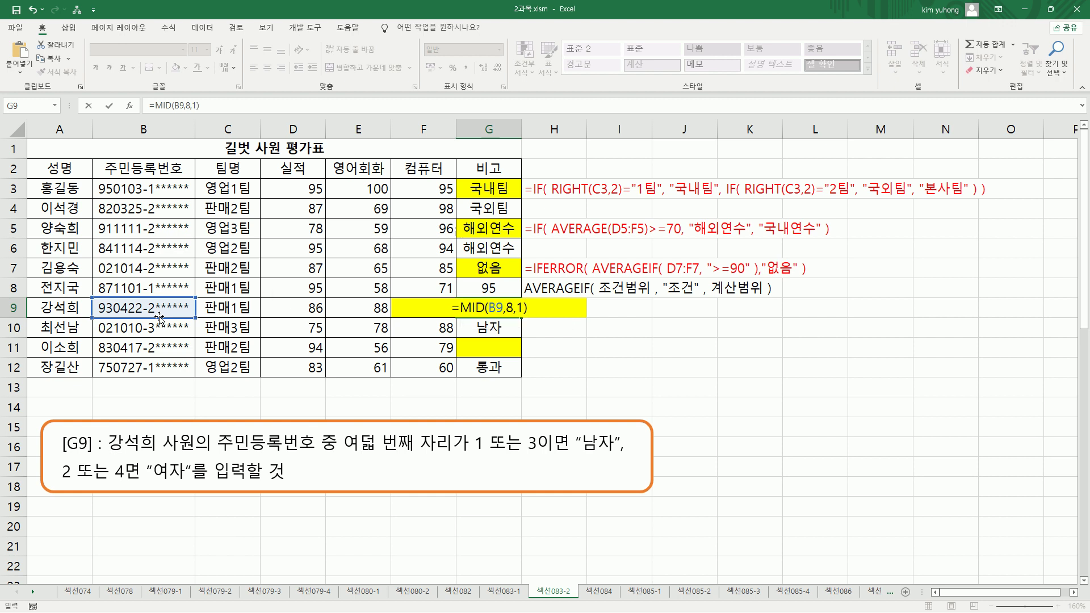
{"action": "key", "text": "Return"}
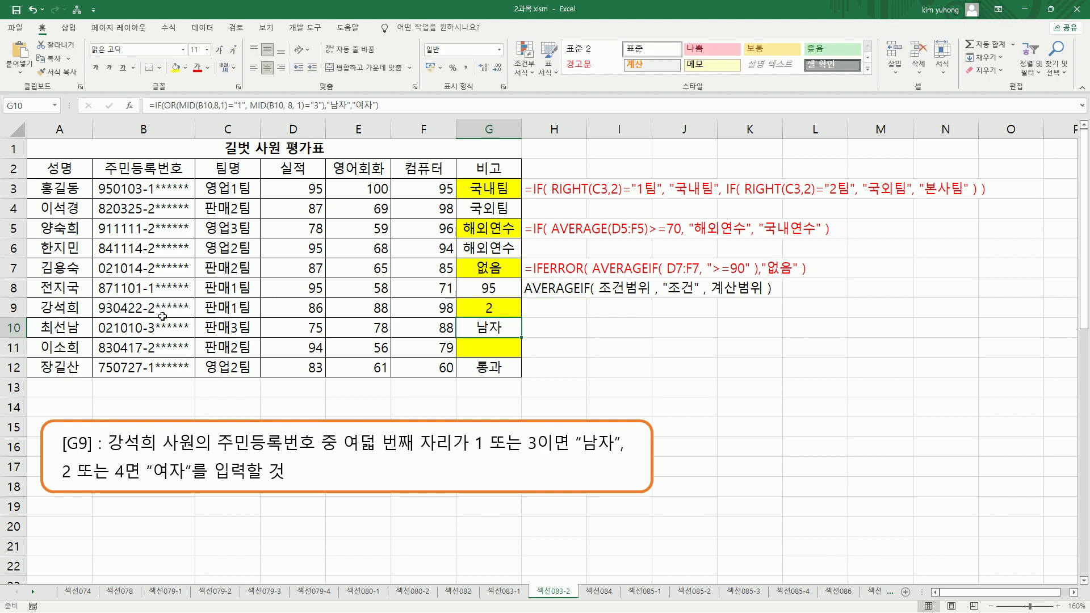
Step: Copy MID(B9,8,1) from G9's formula for reuse and delete it, keeping only the equals sign
{"action": "left_click", "coordinate": [483, 307]}
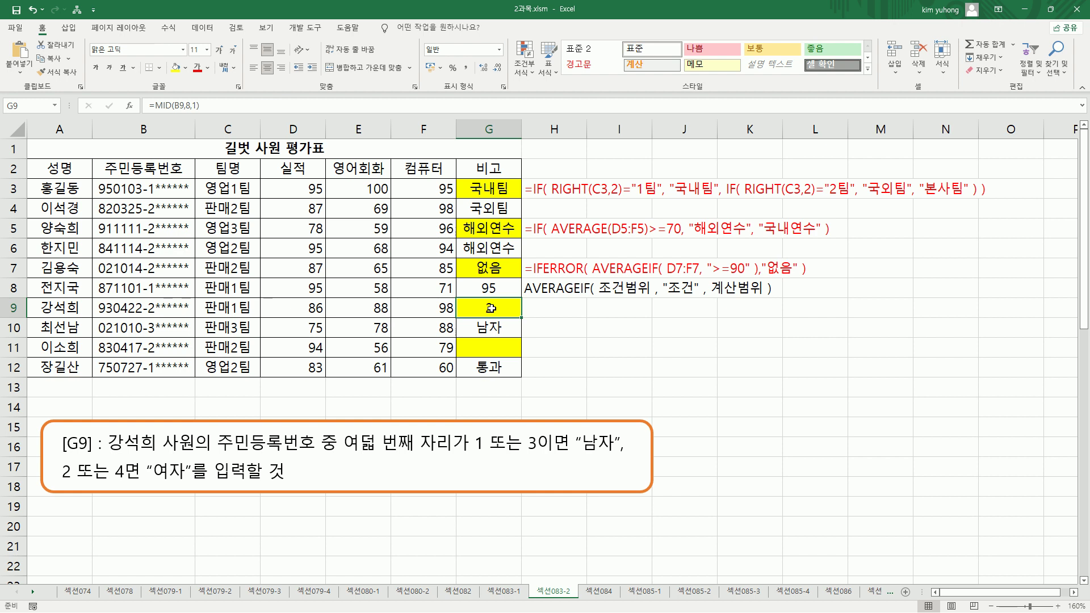
{"action": "double_click", "coordinate": [490, 308]}
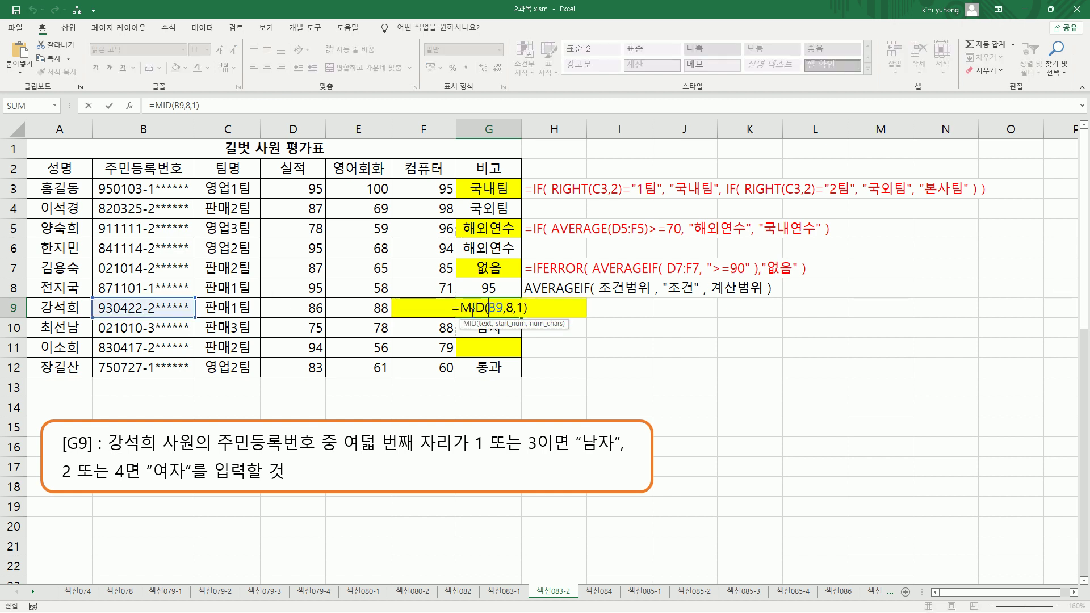
{"action": "left_click_drag", "start_coordinate": [461, 307], "coordinate": [557, 308]}
{"action": "key", "text": "ctrl+c"}
{"action": "key", "text": "Delete"}
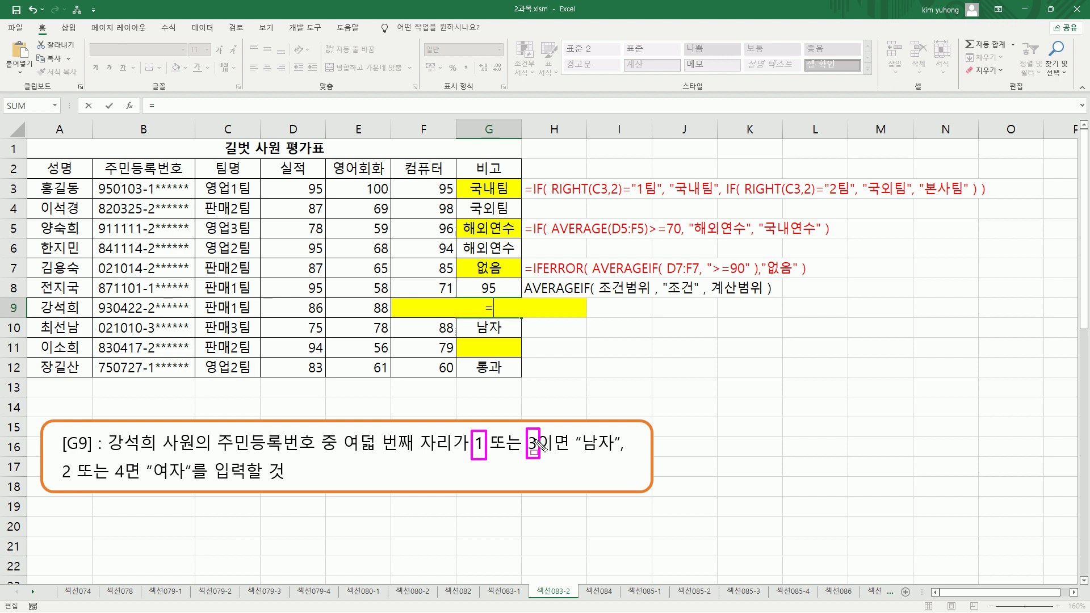
Step: Start G9's IF formula with an OR test whose first condition is MID(B9,8,1)=1
{"action": "left_click_drag", "start_coordinate": [491, 453], "coordinate": [521, 453]}
{"action": "left_click_drag", "start_coordinate": [577, 454], "coordinate": [618, 455]}
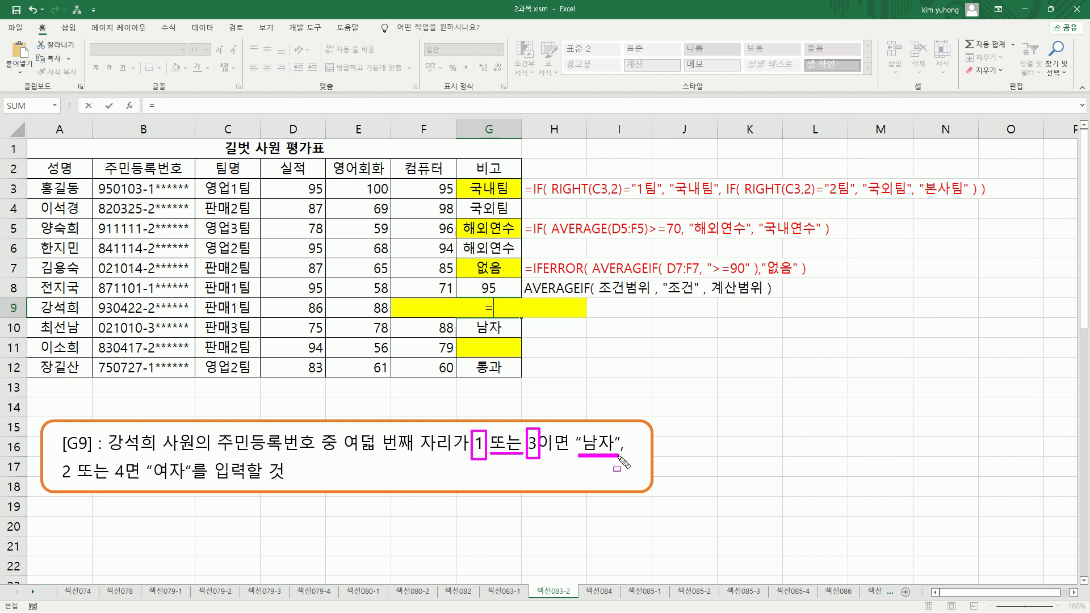
{"action": "left_click_drag", "start_coordinate": [54, 482], "coordinate": [183, 481]}
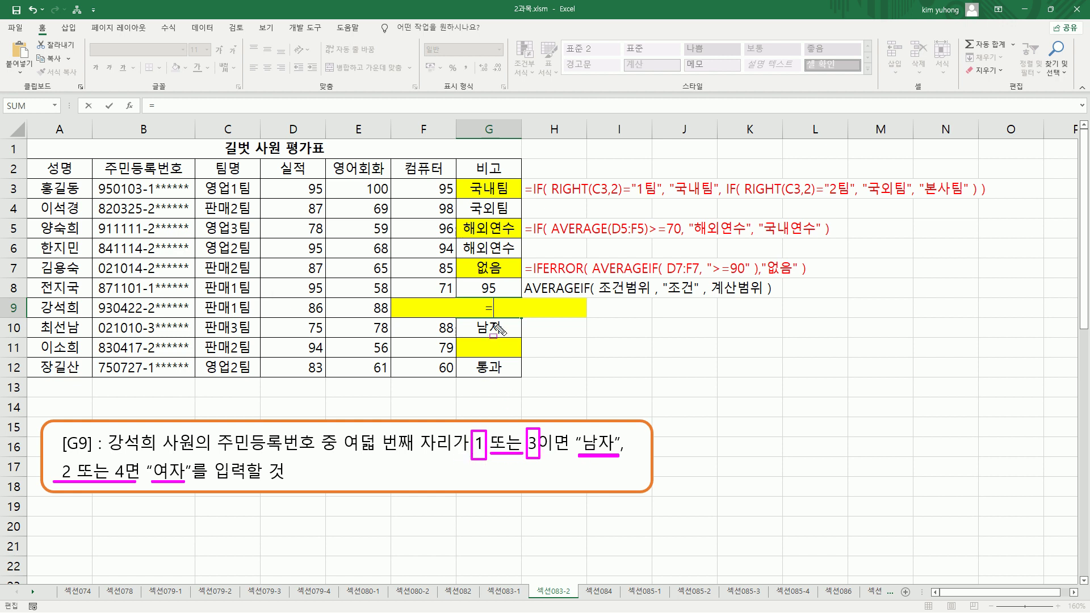
{"action": "key", "text": "Escape"}
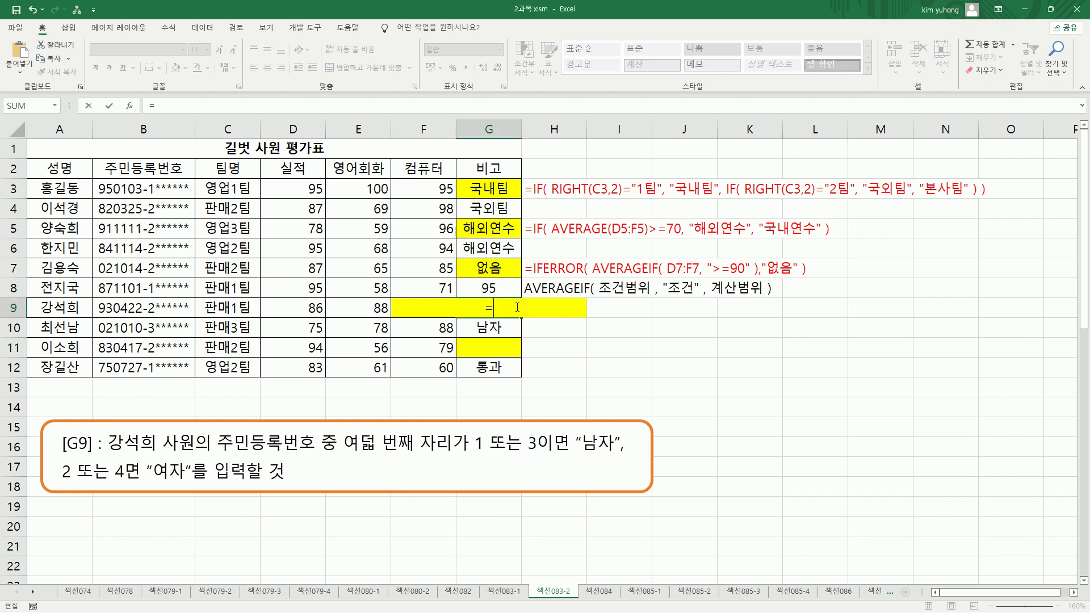
{"action": "type", "text": "IF"}
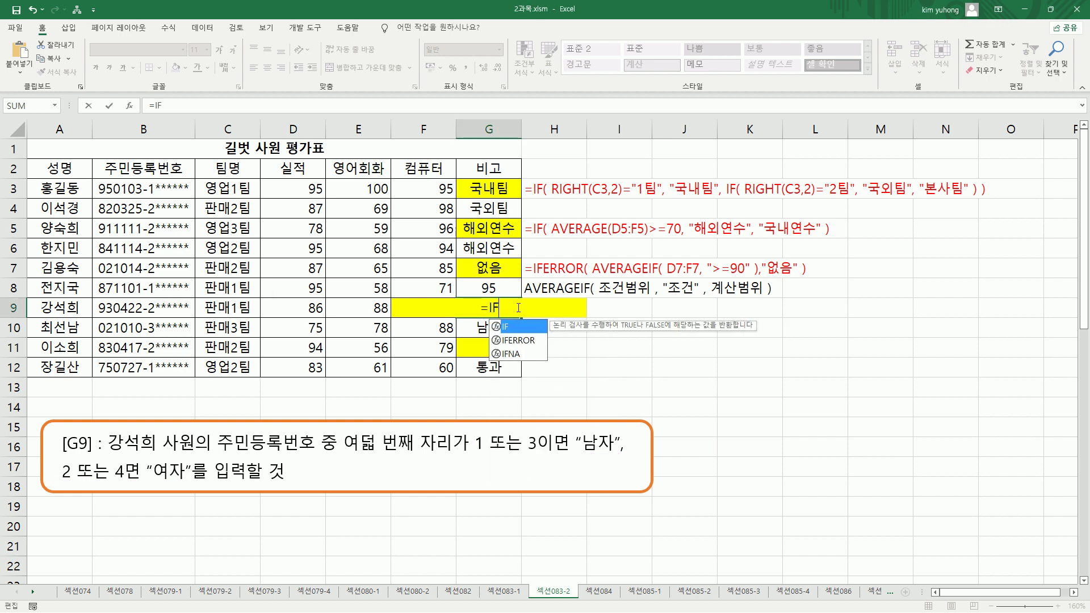
{"action": "type", "text": "("}
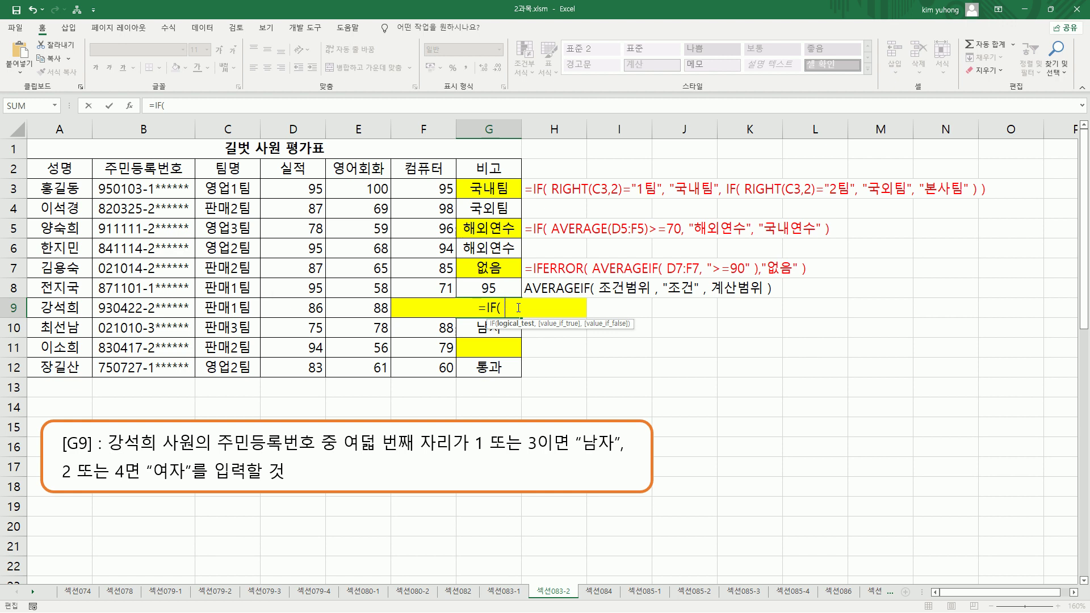
{"action": "type", "text": "O"}
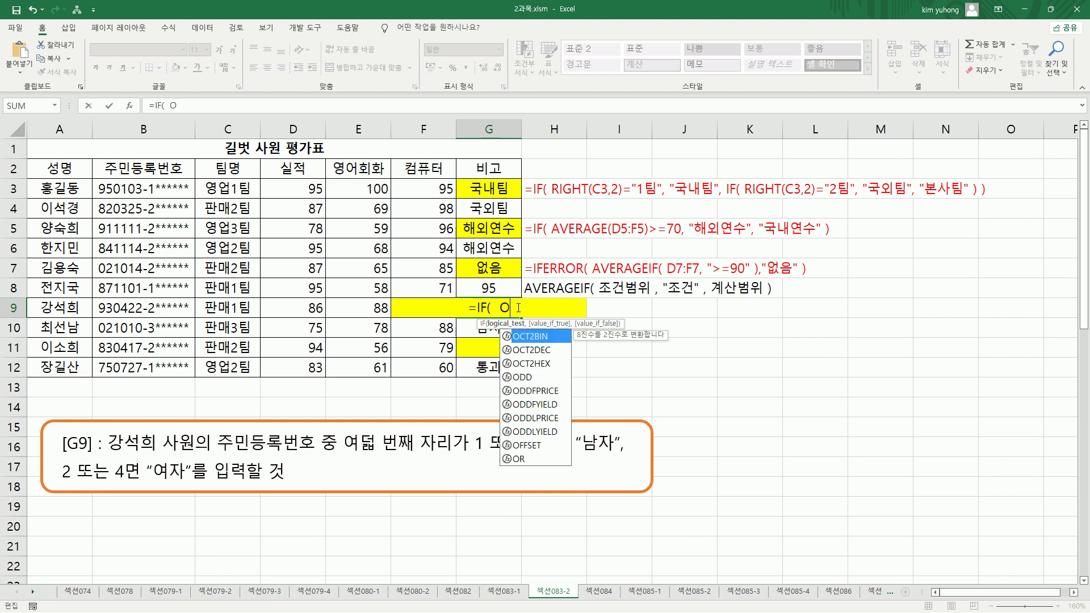
{"action": "type", "text": "R("}
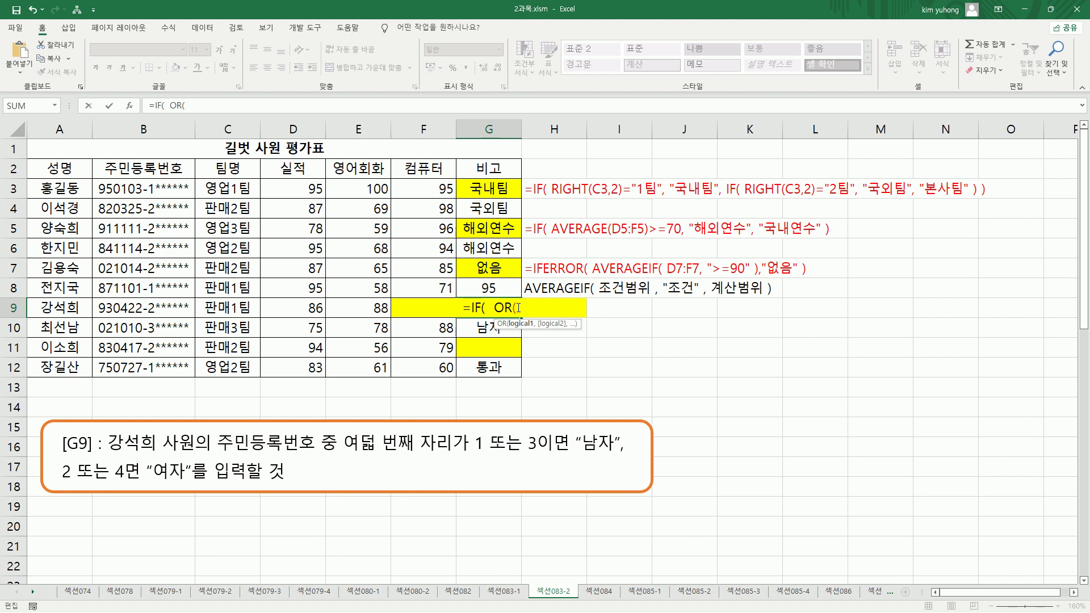
{"action": "type", "text": "MID(B9,8,1)"}
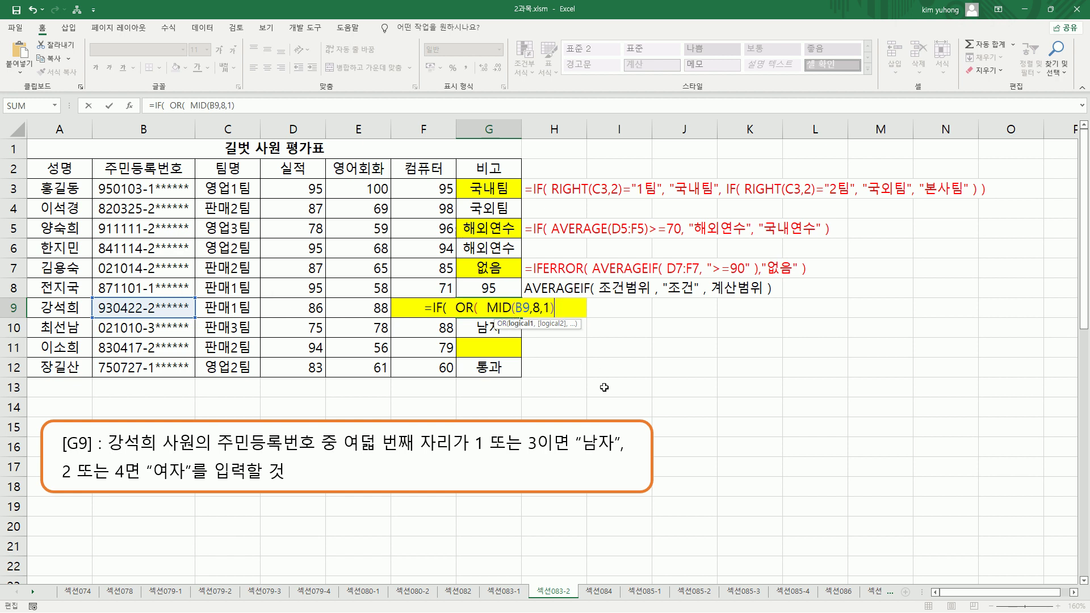
{"action": "type", "text": "=1"}
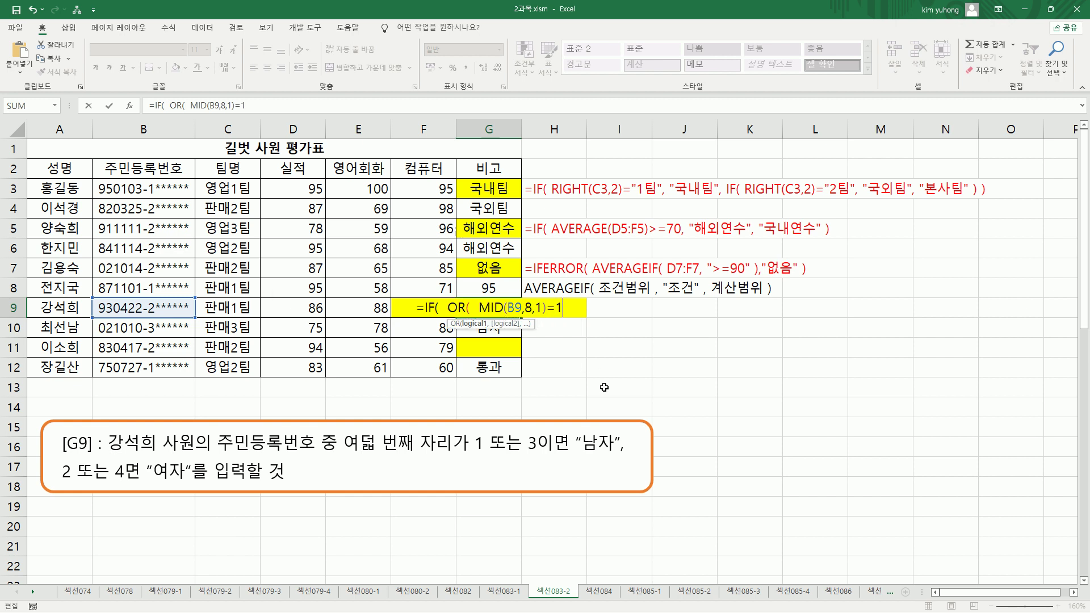
Step: Add MID(B9,8,1)=3 as the second OR condition in G9 and close the OR function
{"action": "type", "text": " ,"}
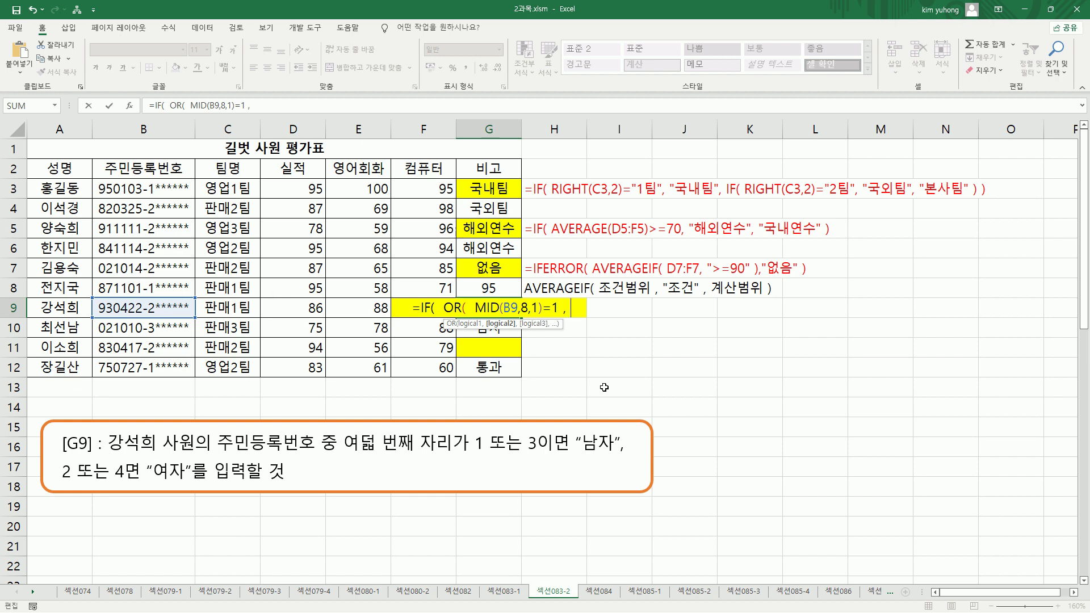
{"action": "key", "text": "ctrl+v"}
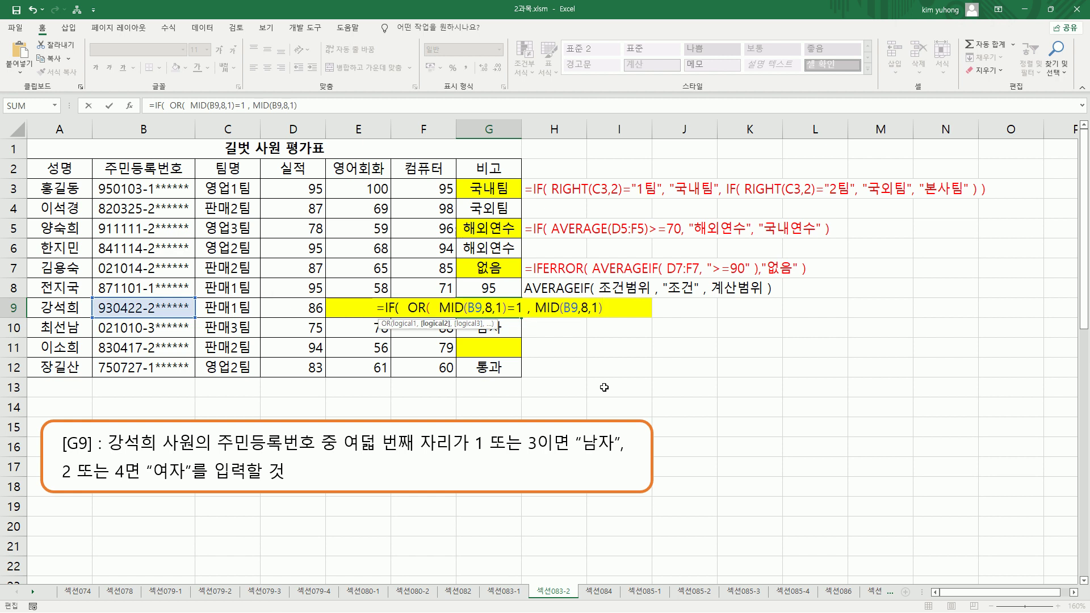
{"action": "type", "text": "=3"}
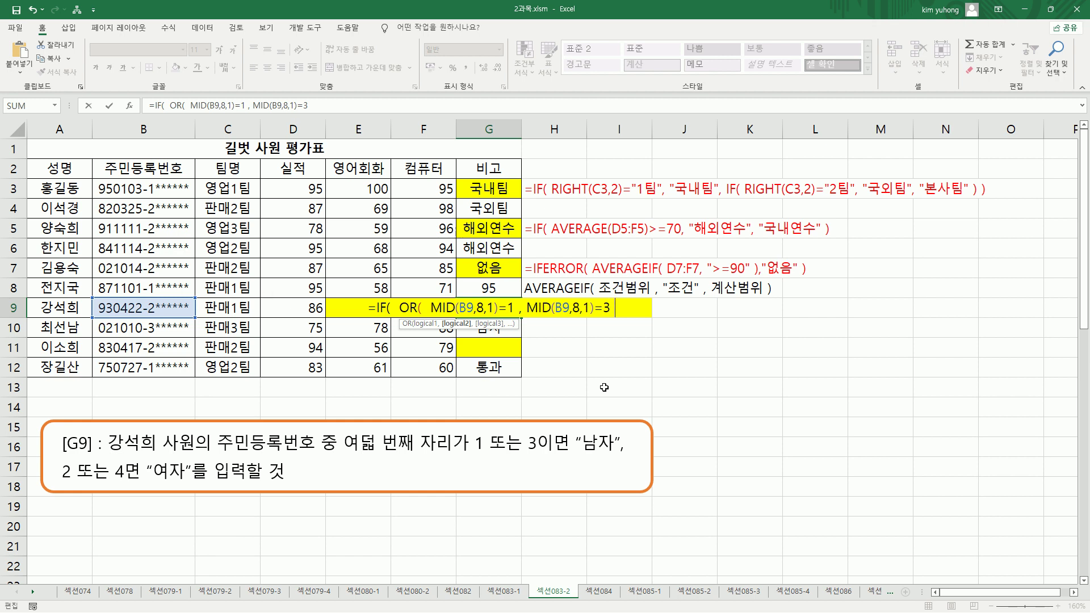
{"action": "type", "text": ")"}
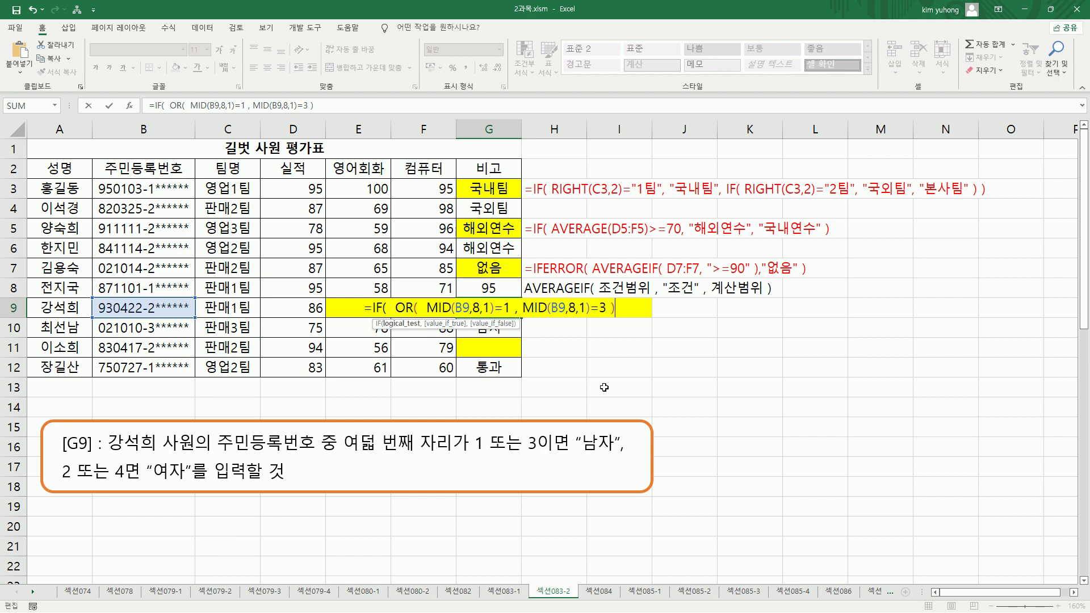
{"action": "mouse_move", "coordinate": [391, 289]}
{"action": "left_mouse_down"}
{"action": "mouse_move", "coordinate": [414, 335]}
{"action": "mouse_move", "coordinate": [626, 328]}
{"action": "left_mouse_up"}
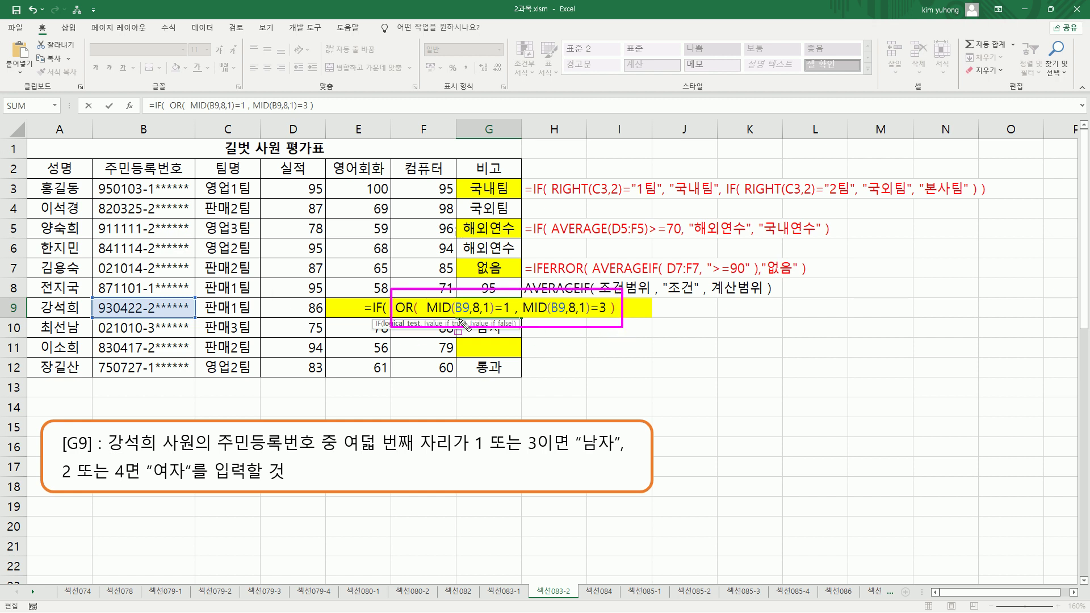
Step: Add "남자" as the value-if-true argument after the OR test in G9's IF formula
{"action": "left_click_drag", "start_coordinate": [427, 312], "coordinate": [608, 314]}
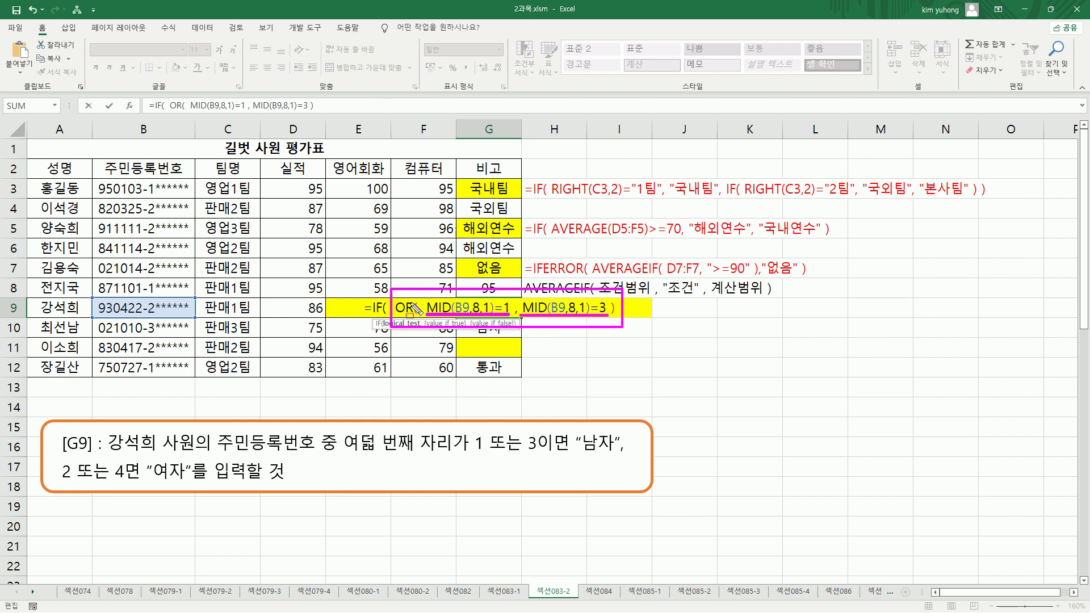
{"action": "key", "text": "Escape"}
{"action": "left_click", "coordinate": [619, 308]}
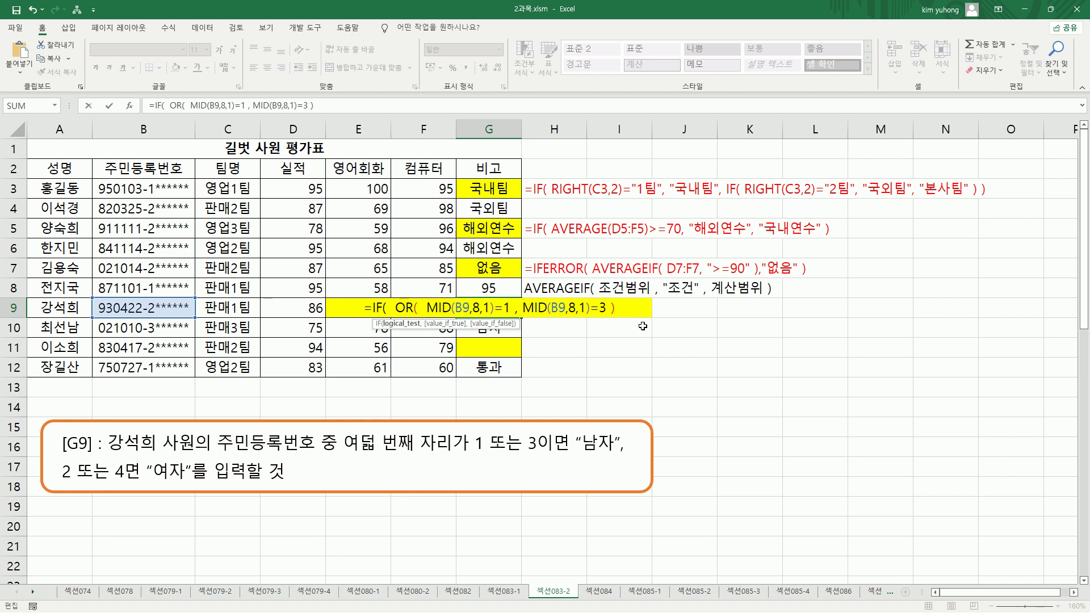
{"action": "type", "text": ","}
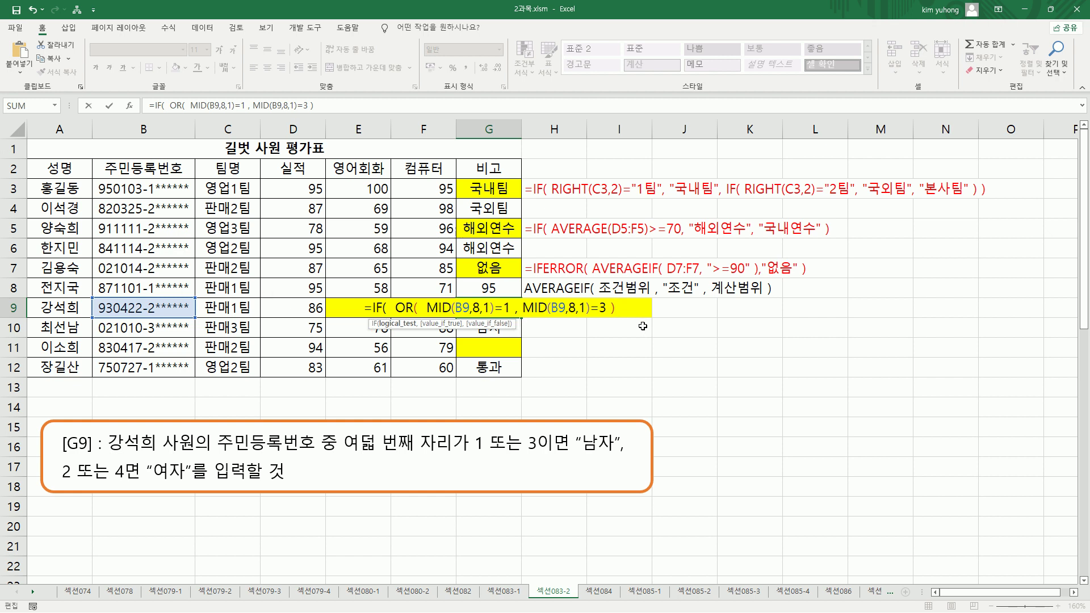
{"action": "type", "text": "\"남자"}
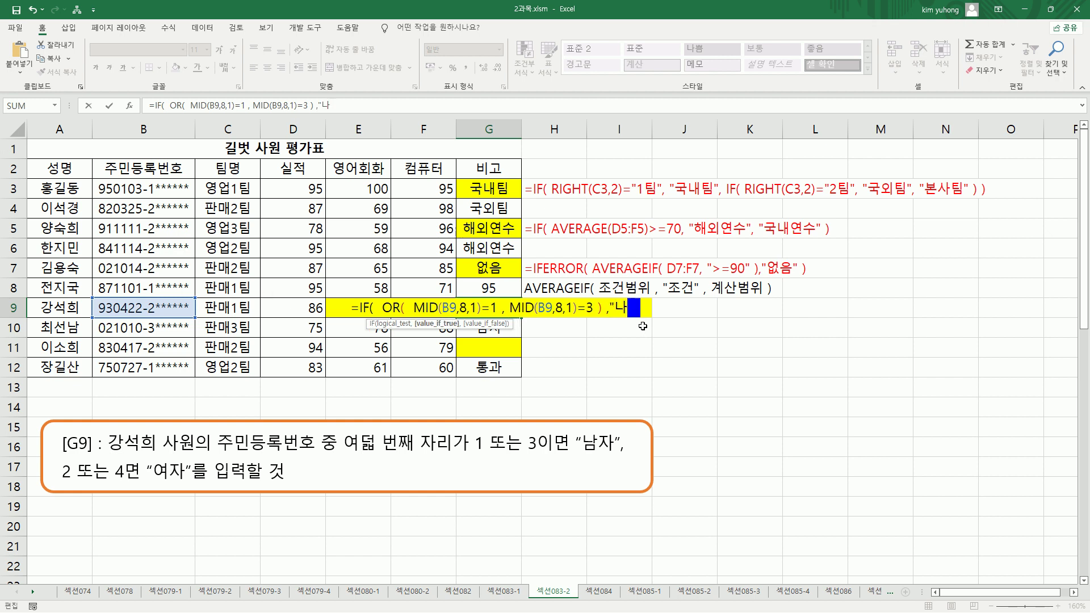
{"action": "type", "text": "\""}
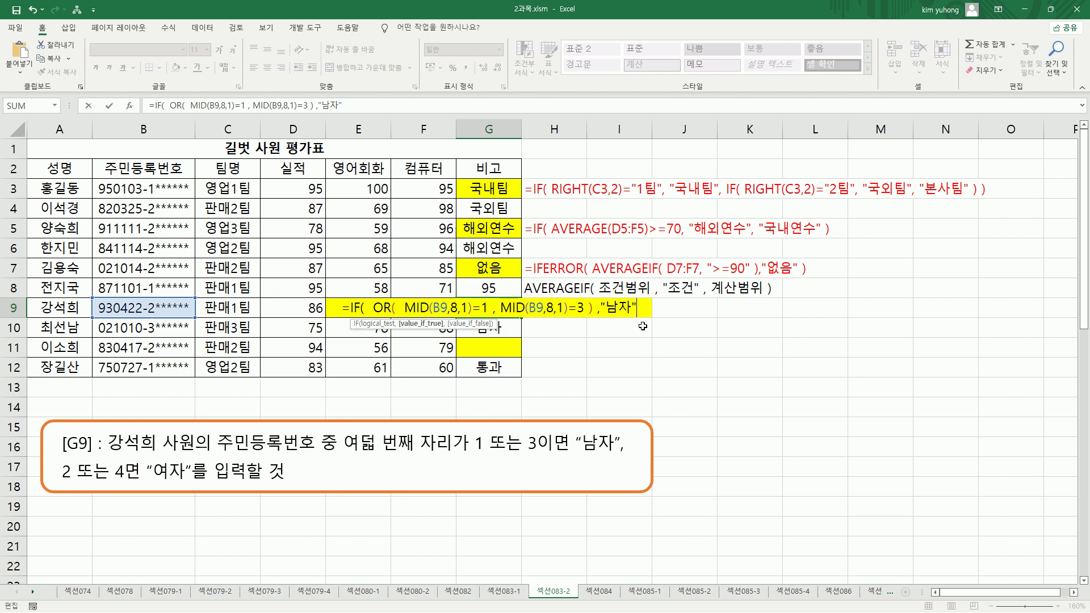
Step: Add "여자" as the value-if-false argument, close the IF function and enter the formula in G9
{"action": "left_click", "coordinate": [603, 307]}
{"action": "key", "text": "End"}
{"action": "type", "text": ", \""}
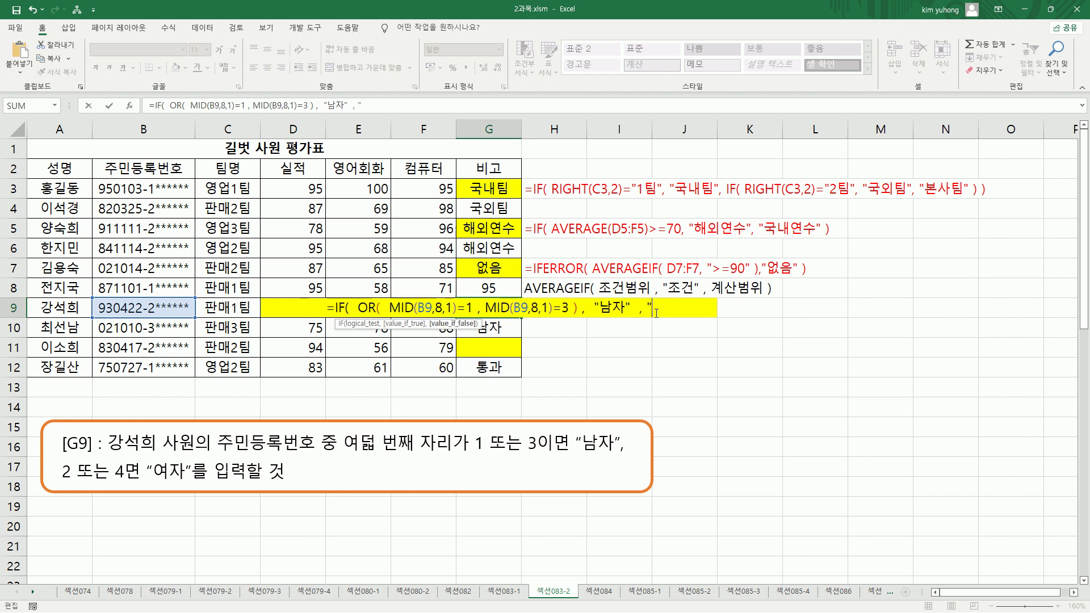
{"action": "type", "text": "옂자\""}
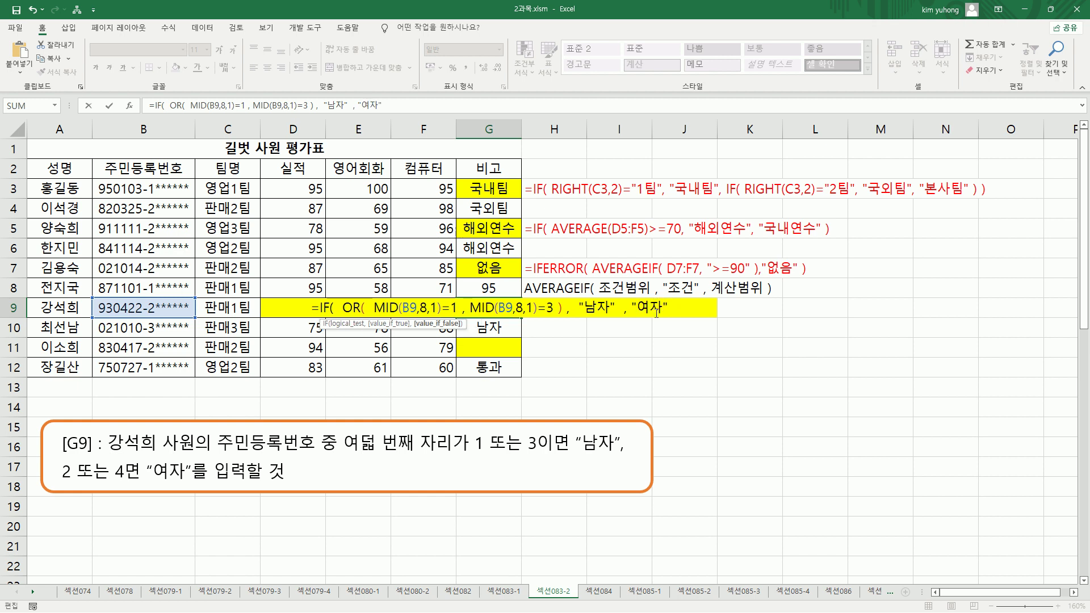
{"action": "type", "text": "  )"}
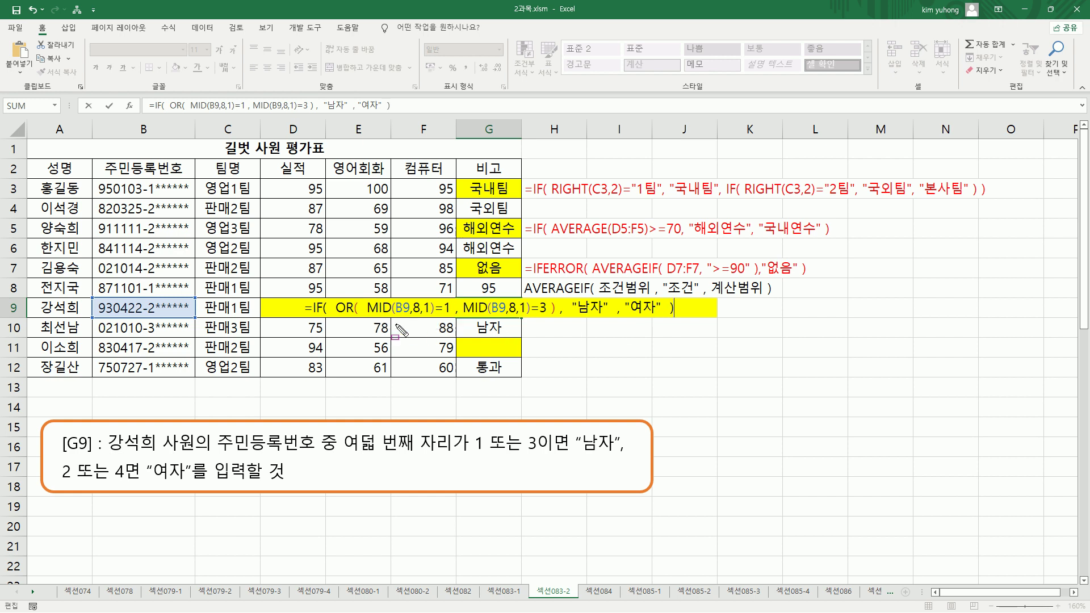
{"action": "mouse_move", "coordinate": [337, 292]}
{"action": "left_mouse_down"}
{"action": "mouse_move", "coordinate": [352, 306]}
{"action": "mouse_move", "coordinate": [482, 332]}
{"action": "mouse_move", "coordinate": [557, 323]}
{"action": "left_mouse_up"}
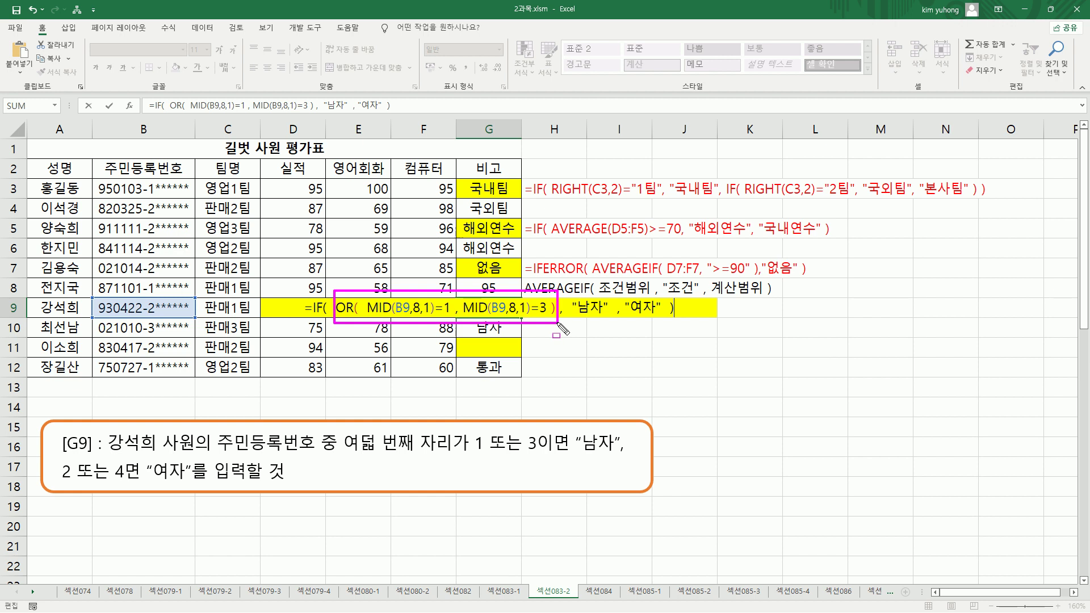
{"action": "left_click_drag", "start_coordinate": [55, 482], "coordinate": [143, 482]}
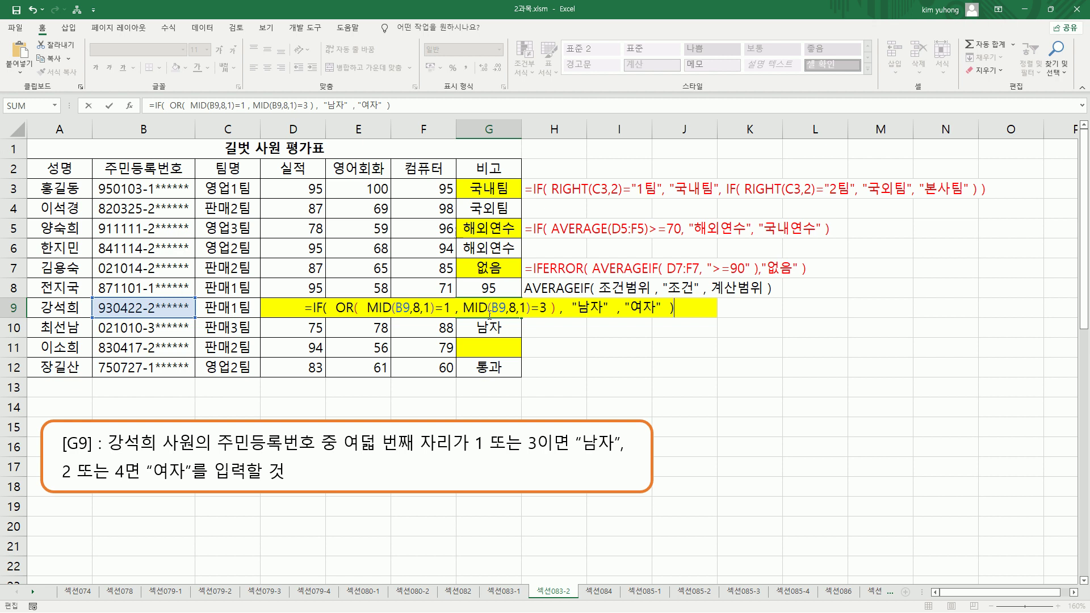
{"action": "key", "text": "Return"}
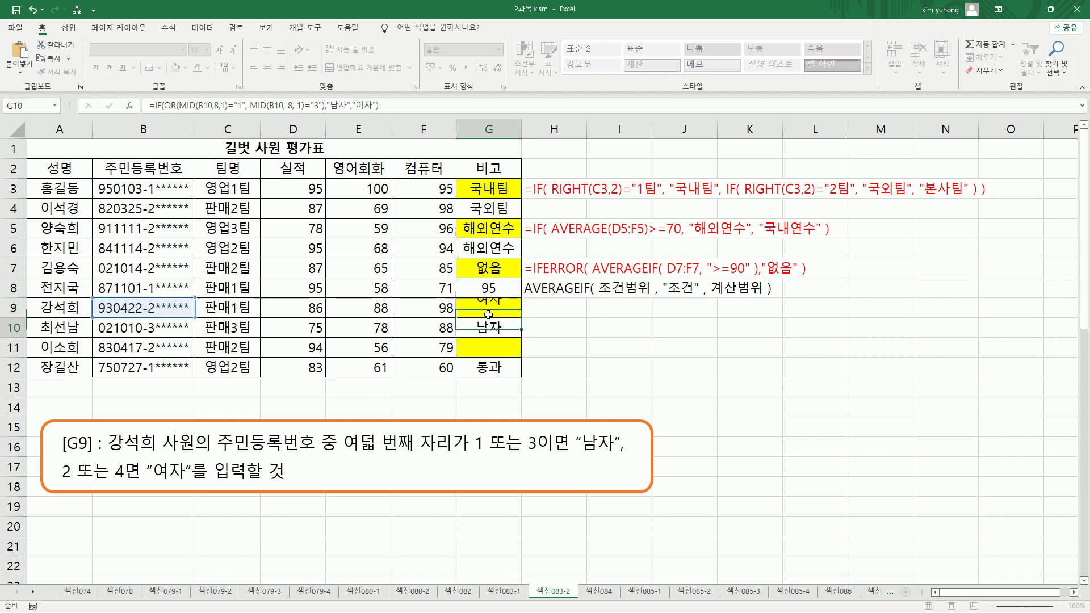
Step: Change the eighth character of the registration number in B9 to 1 to test G9's formula
{"action": "left_click", "coordinate": [488, 306]}
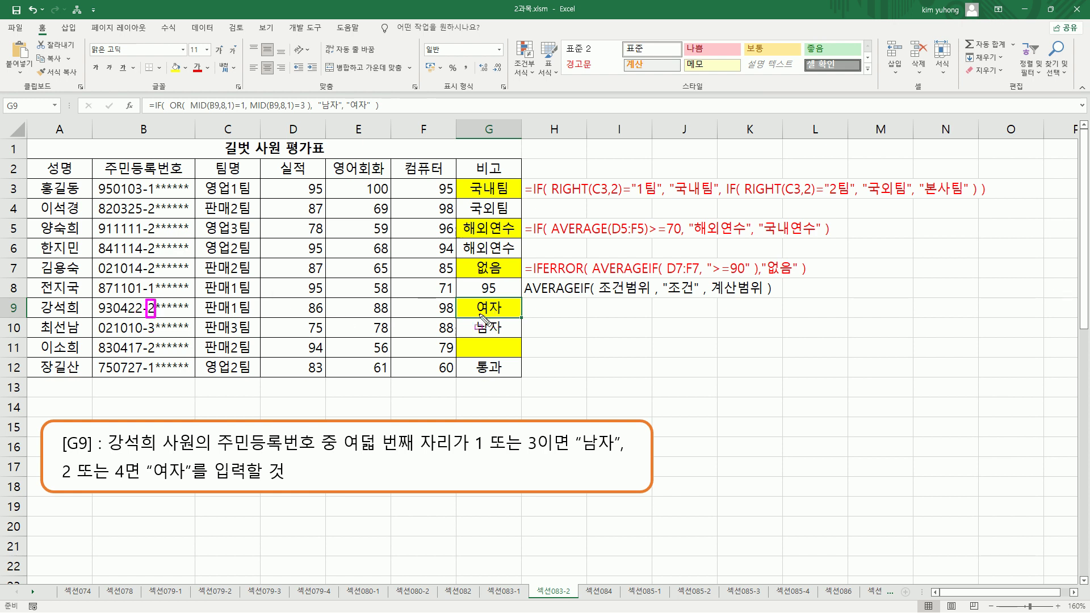
{"action": "double_click", "coordinate": [152, 307]}
{"action": "key", "text": "BackSpace"}
{"action": "type", "text": "1"}
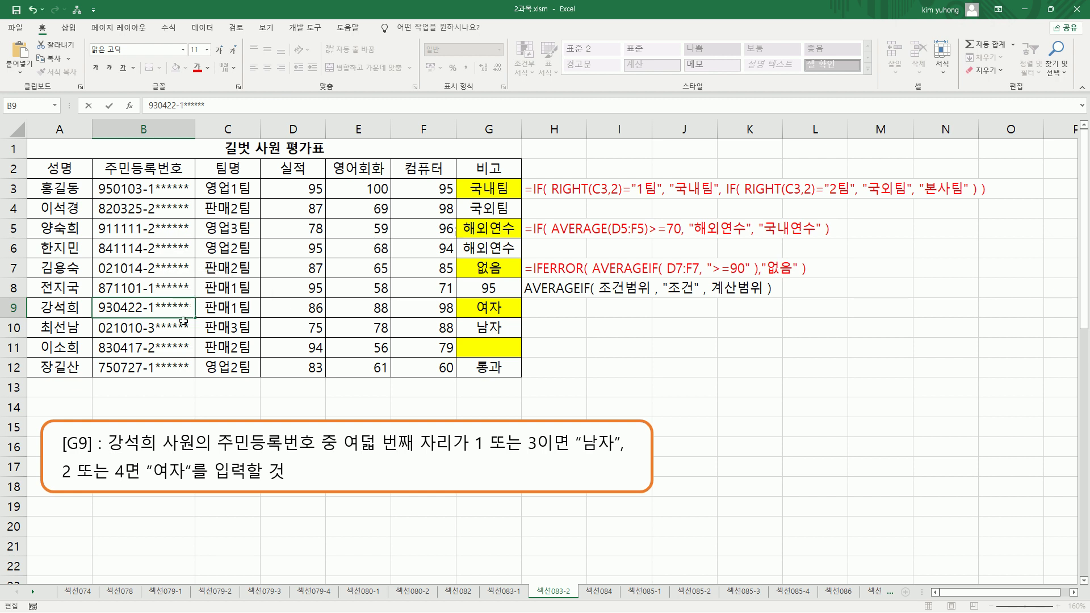
{"action": "key", "text": "Return"}
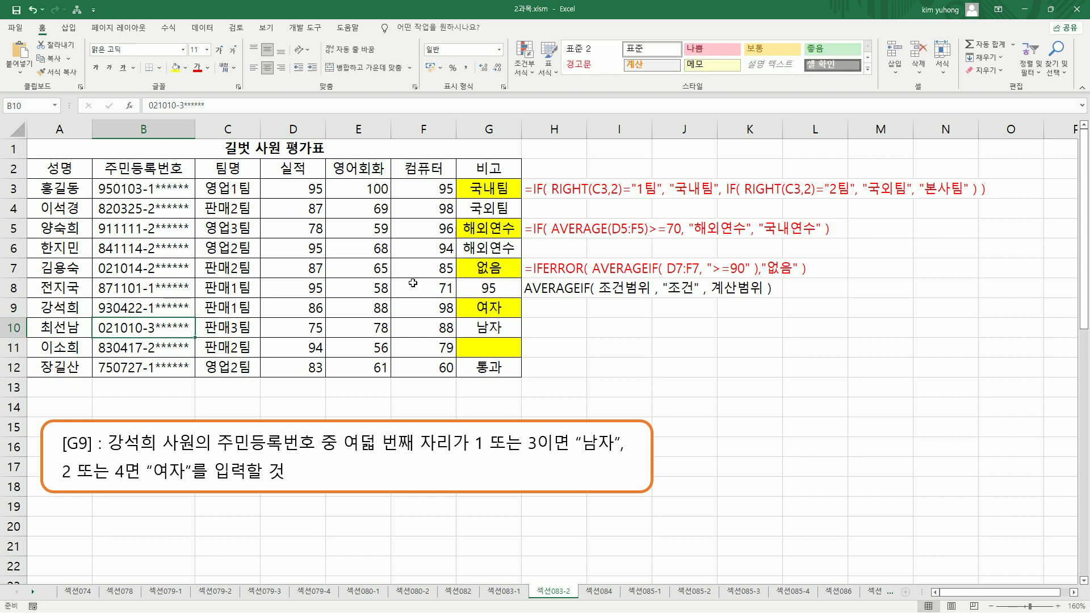
Step: Set the eighth character of the registration number in B9 to 3 as a second test of G9
{"action": "double_click", "coordinate": [153, 307]}
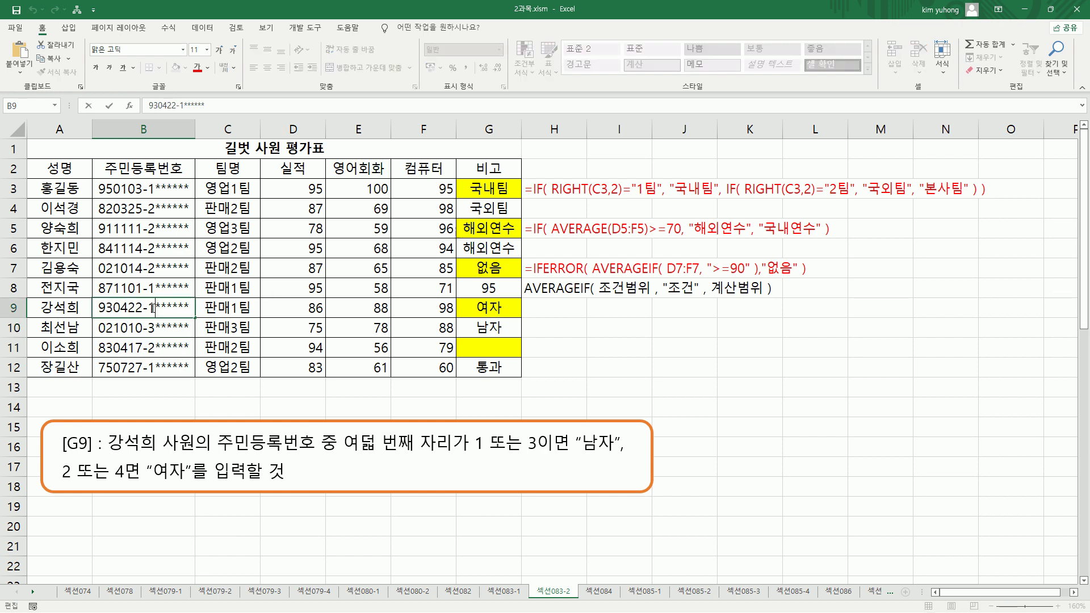
{"action": "double_click", "coordinate": [156, 308]}
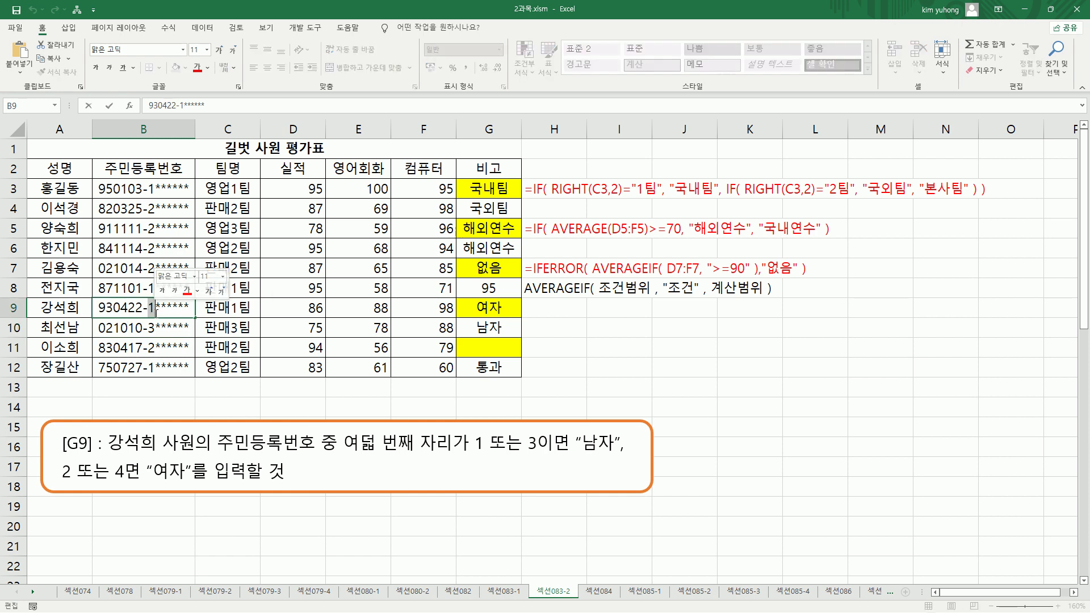
{"action": "type", "text": "3"}
{"action": "key", "text": "Return"}
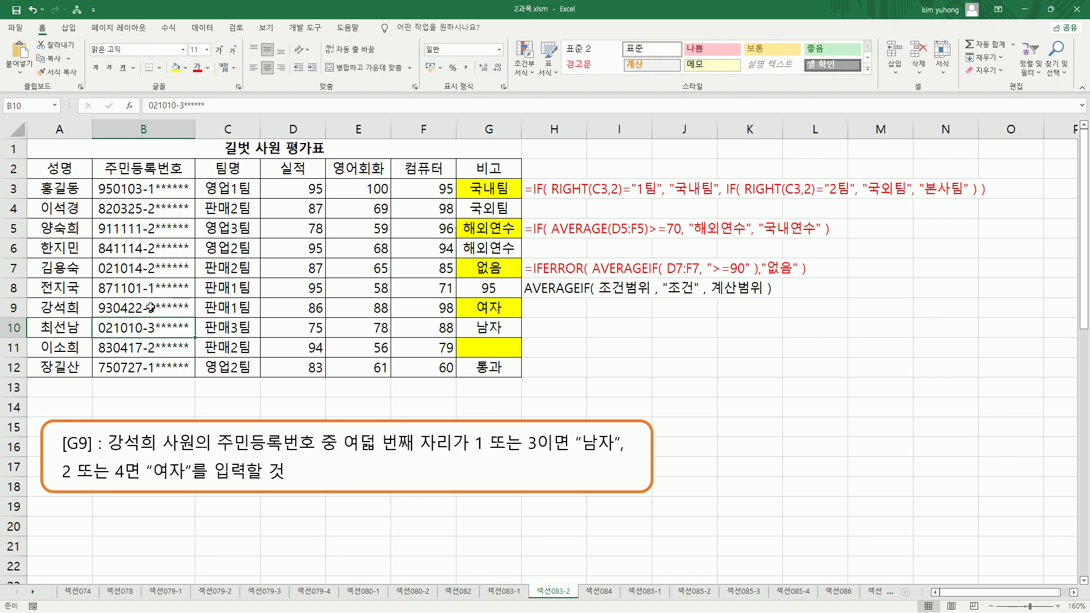
Step: Restore the eighth character of the registration number in B9 to 2
{"action": "double_click", "coordinate": [151, 307]}
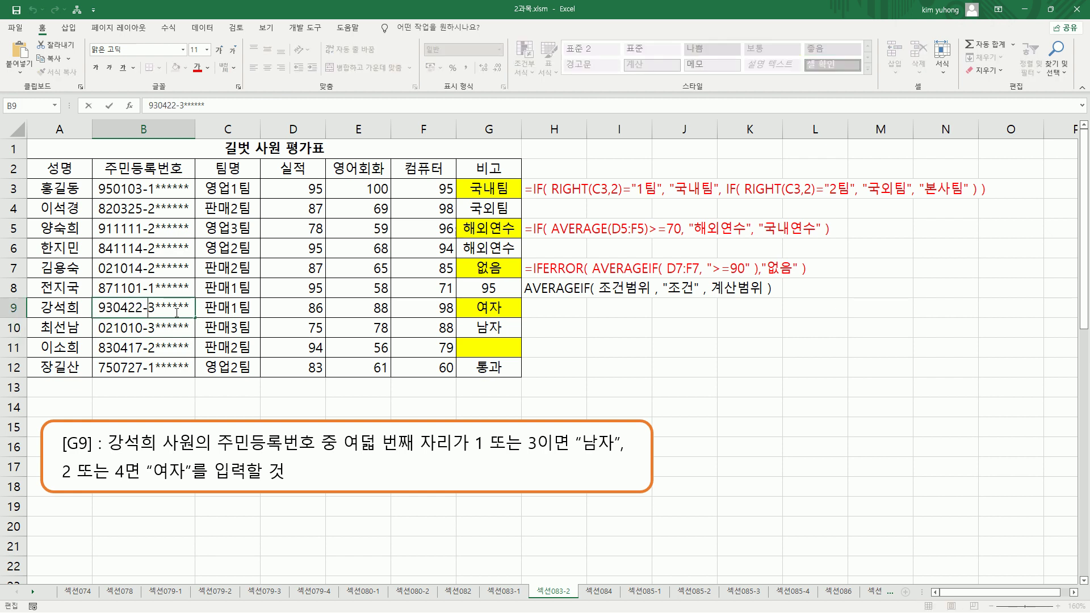
{"action": "key", "text": "BackSpace"}
{"action": "type", "text": "2"}
{"action": "key", "text": "Return"}
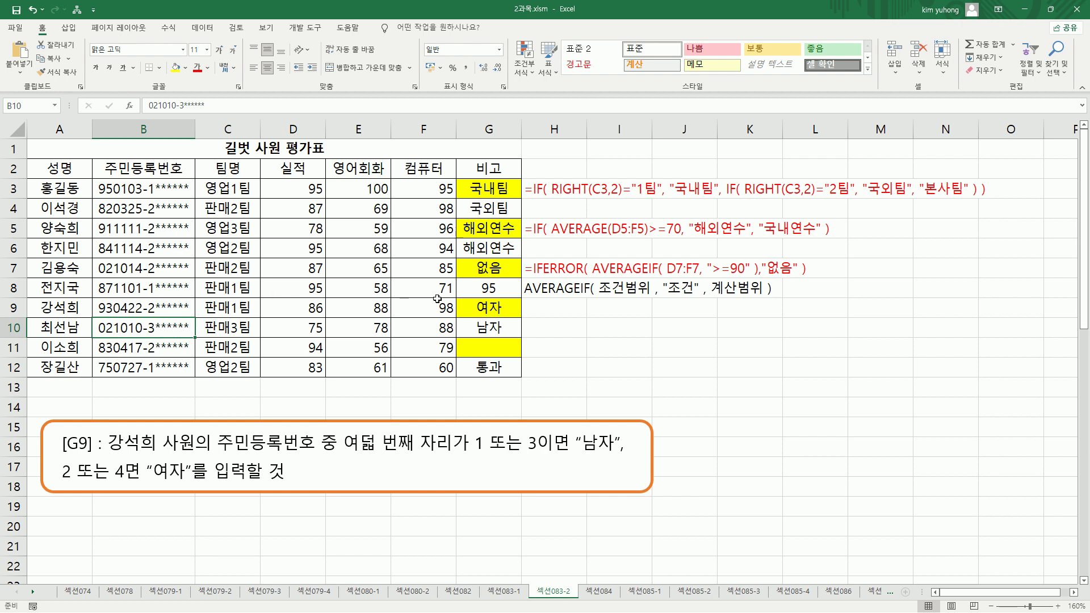
Step: Edit G9's formula so the first OR condition compares MID(B9,8,1) with the text "1"
{"action": "left_click", "coordinate": [469, 309]}
{"action": "double_click", "coordinate": [468, 308]}
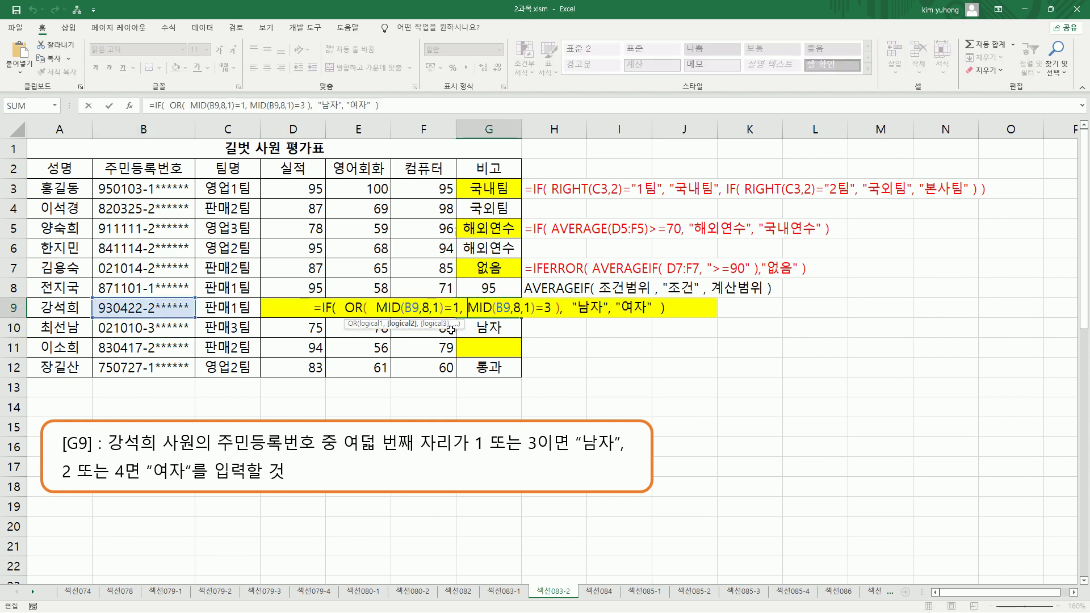
{"action": "left_click", "coordinate": [663, 309]}
{"action": "left_click_drag", "start_coordinate": [377, 313], "coordinate": [441, 313]}
{"action": "left_click_drag", "start_coordinate": [147, 302], "coordinate": [157, 314]}
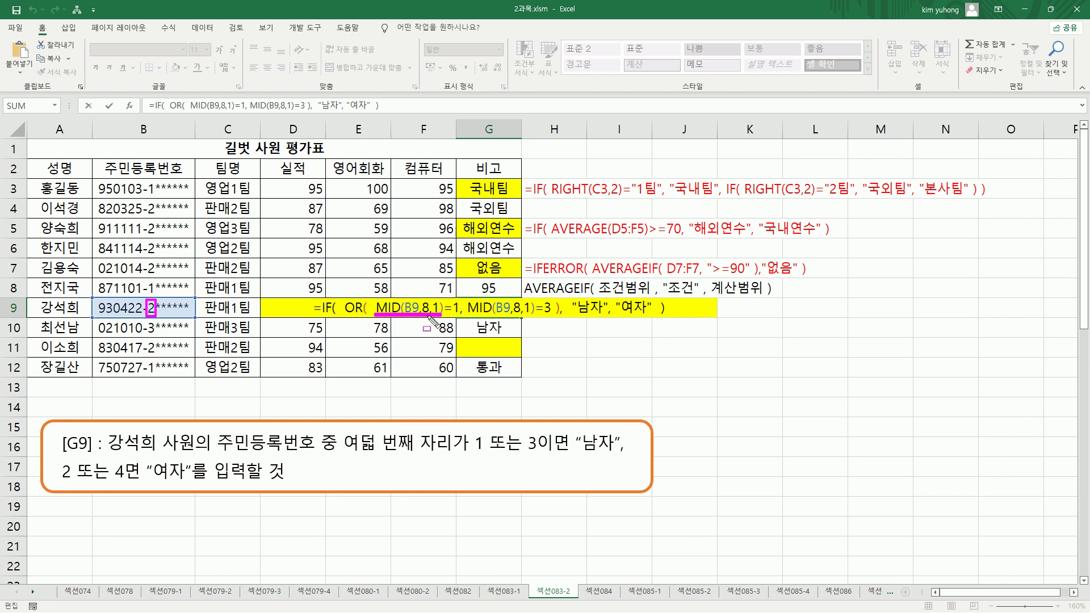
{"action": "left_click_drag", "start_coordinate": [469, 314], "coordinate": [533, 313]}
{"action": "left_click_drag", "start_coordinate": [445, 312], "coordinate": [461, 313]}
{"action": "left_click_drag", "start_coordinate": [536, 313], "coordinate": [550, 313]}
{"action": "key", "text": "Escape"}
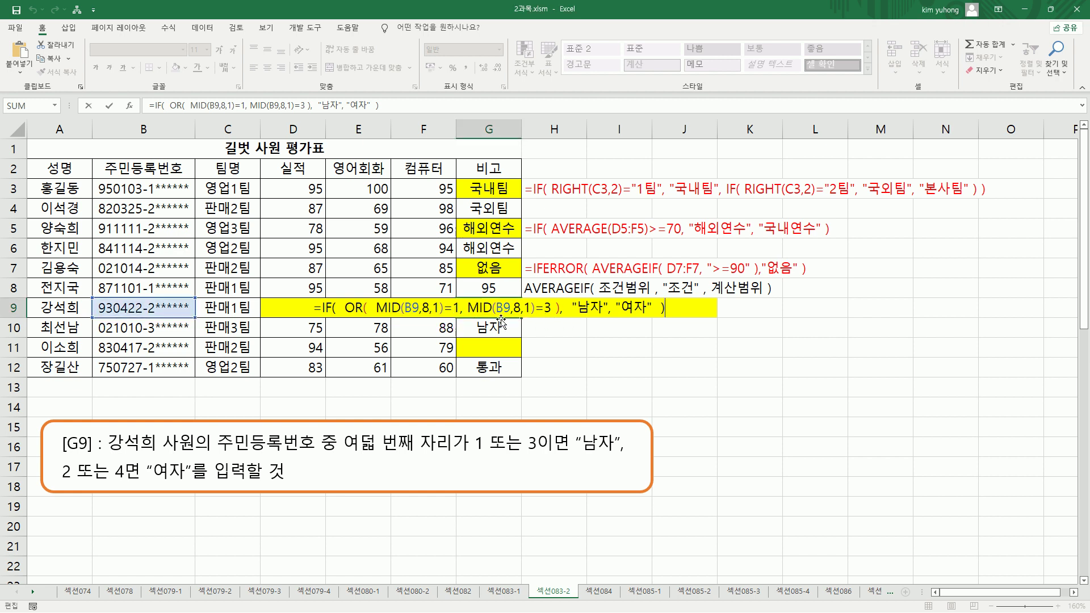
{"action": "left_click", "coordinate": [456, 308]}
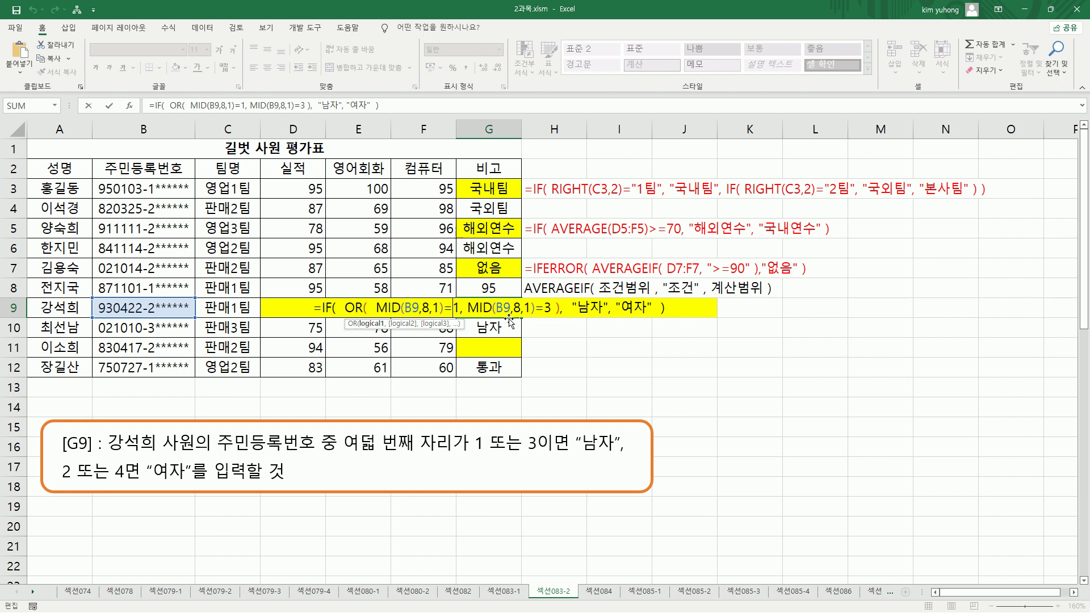
{"action": "type", "text": "\""}
{"action": "key", "text": "Right"}
{"action": "type", "text": "\""}
Step: Make the second OR condition compare MID(B9,8,1) with the text "3" and enter G9's corrected formula
{"action": "left_click", "coordinate": [509, 321]}
{"action": "key", "text": "Right"}
{"action": "key", "text": "Right"}
{"action": "key", "text": "Right"}
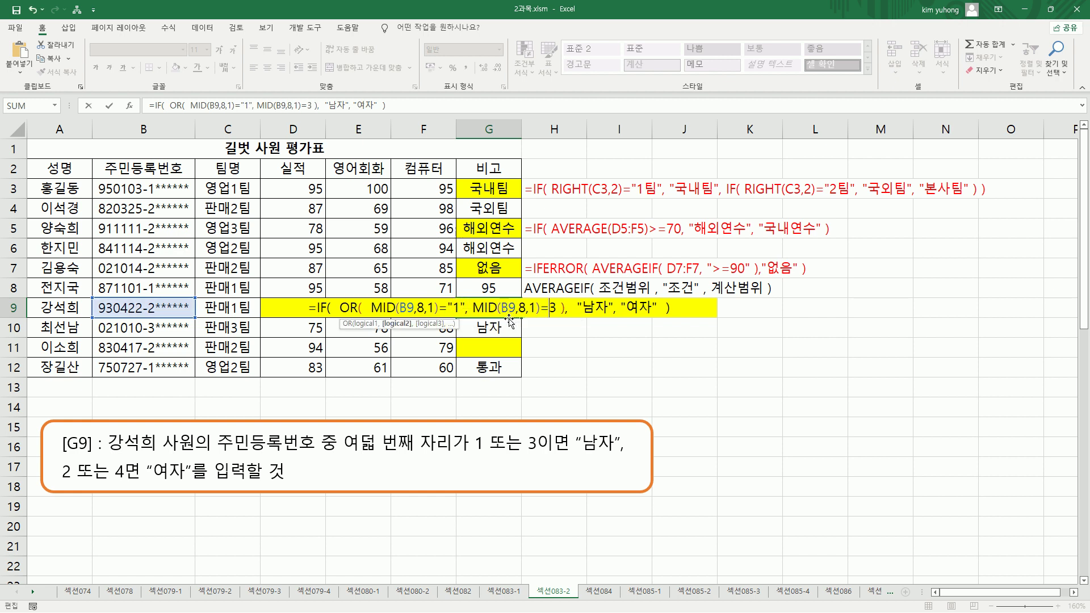
{"action": "type", "text": "\"1"}
{"action": "type", "text": "\"3\""}
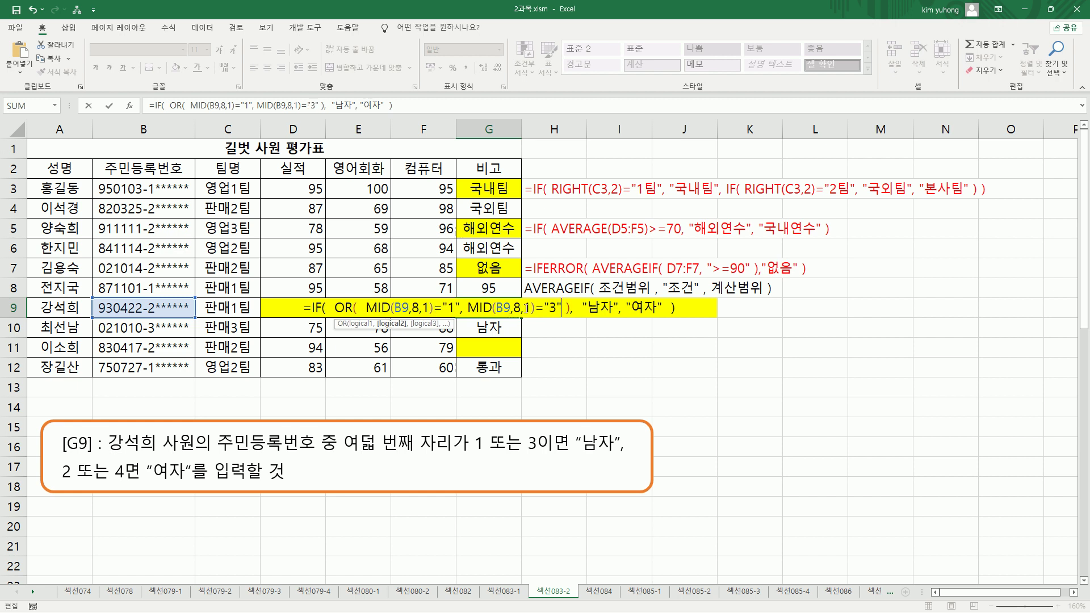
{"action": "left_click", "coordinate": [513, 310]}
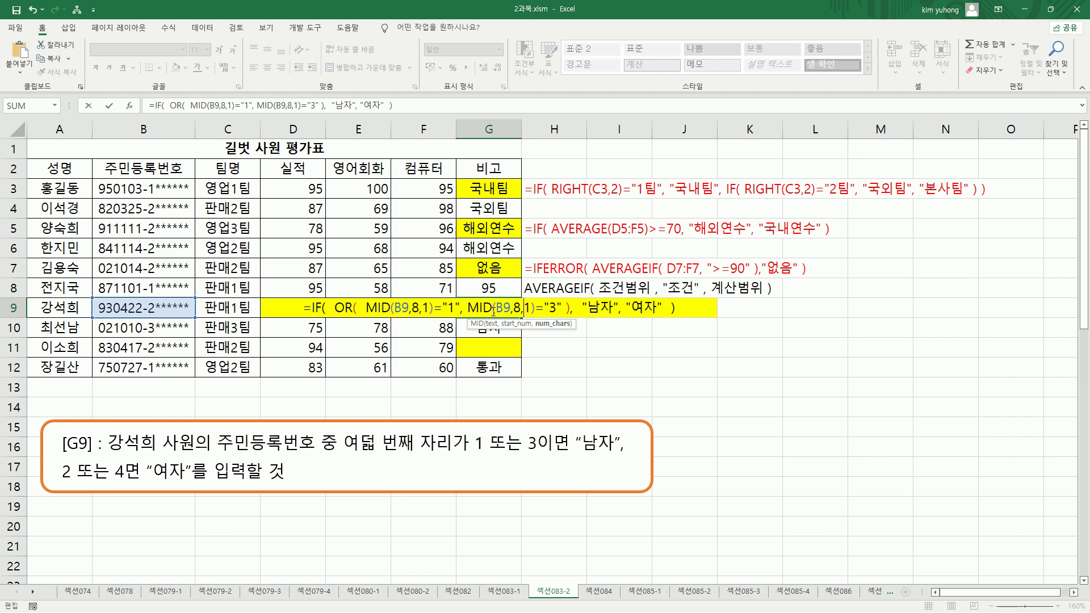
{"action": "key", "text": "End"}
{"action": "key", "text": "Return"}
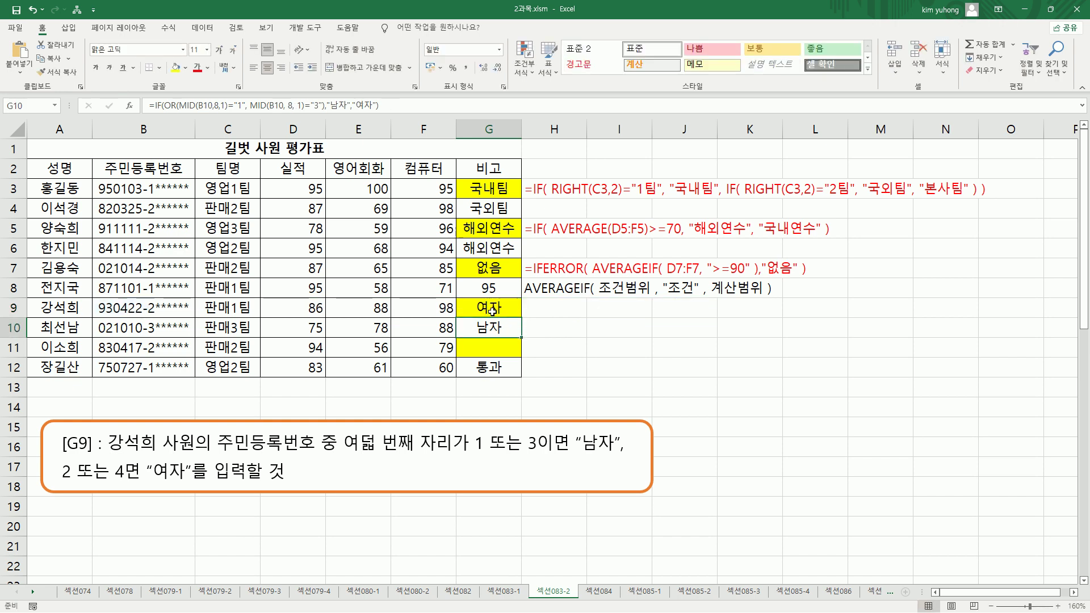
Step: Test the corrected G9 formula by changing the eighth character of B9's registration number to 1
{"action": "left_click", "coordinate": [491, 310]}
{"action": "double_click", "coordinate": [150, 310]}
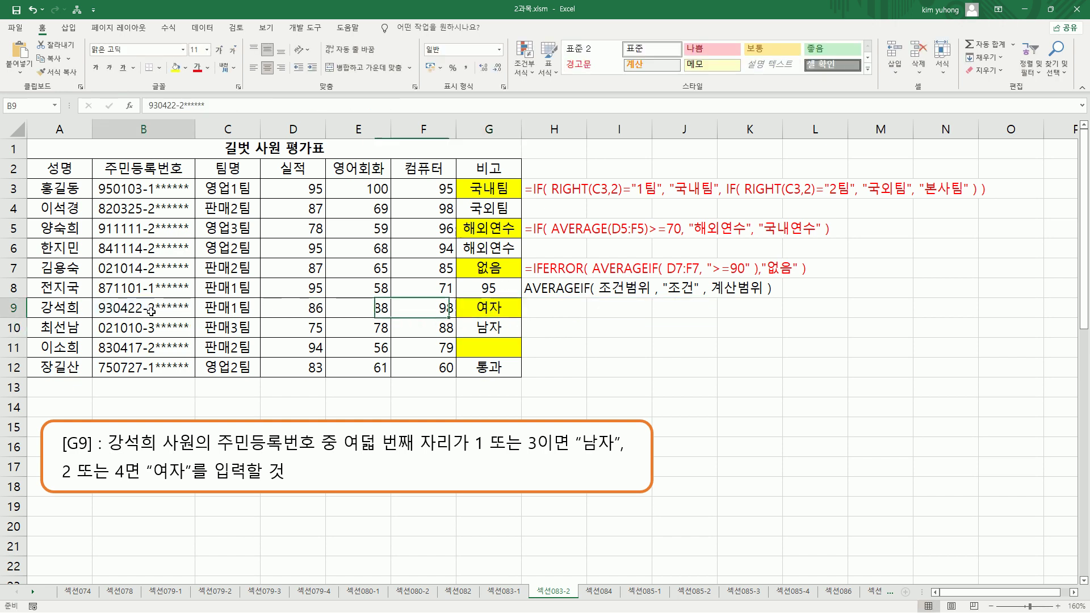
{"action": "left_click_drag", "start_coordinate": [147, 311], "coordinate": [156, 310]}
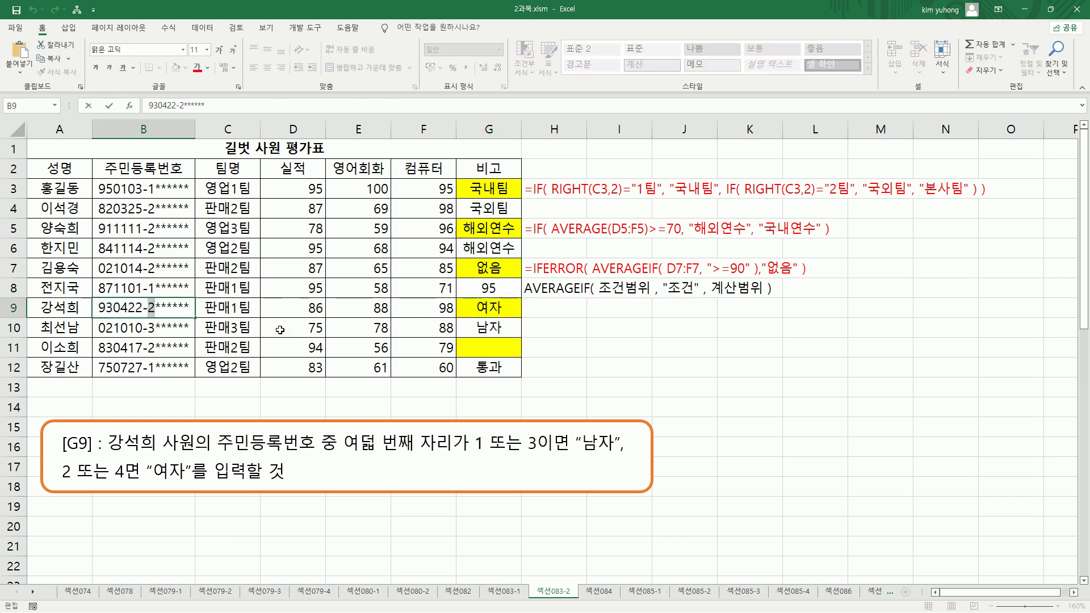
{"action": "type", "text": "1"}
{"action": "key", "text": "Return"}
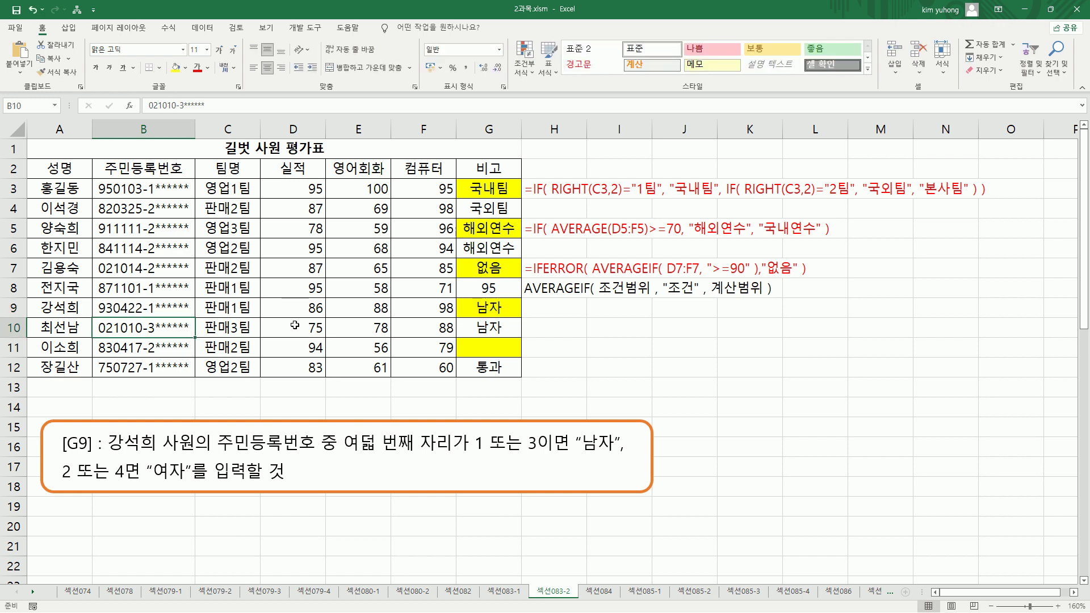
Step: Change the eighth character of the registration number in B9 to 4 to test G9's other outcome
{"action": "double_click", "coordinate": [158, 310]}
{"action": "left_click_drag", "start_coordinate": [147, 311], "coordinate": [156, 310]}
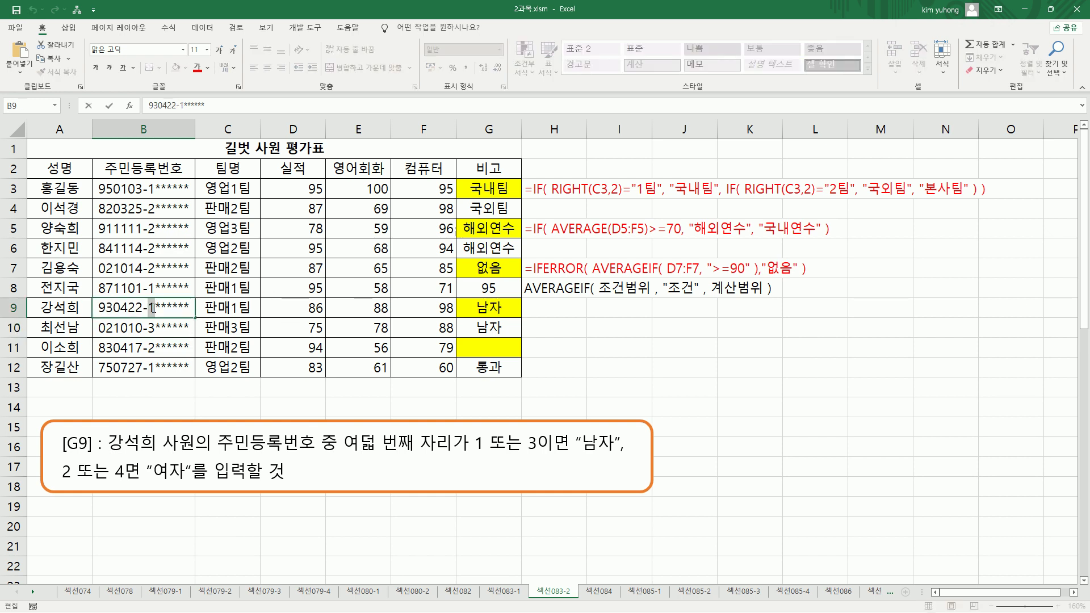
{"action": "type", "text": "4"}
{"action": "key", "text": "Return"}
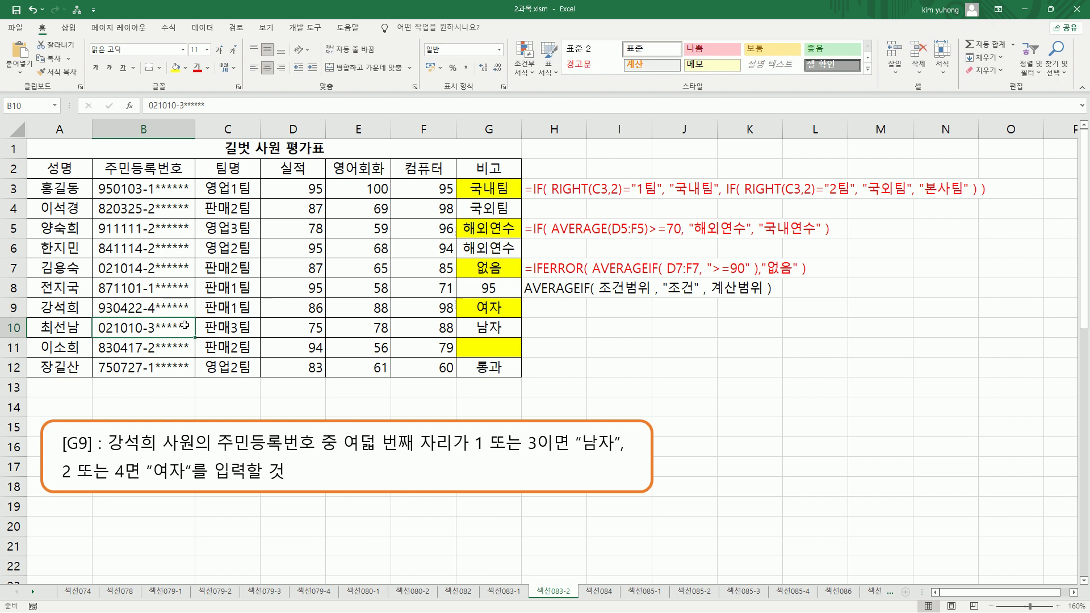
Step: Change the eighth character of the registration number in B9 to 3 to test the second OR condition
{"action": "double_click", "coordinate": [153, 308]}
{"action": "type", "text": "3"}
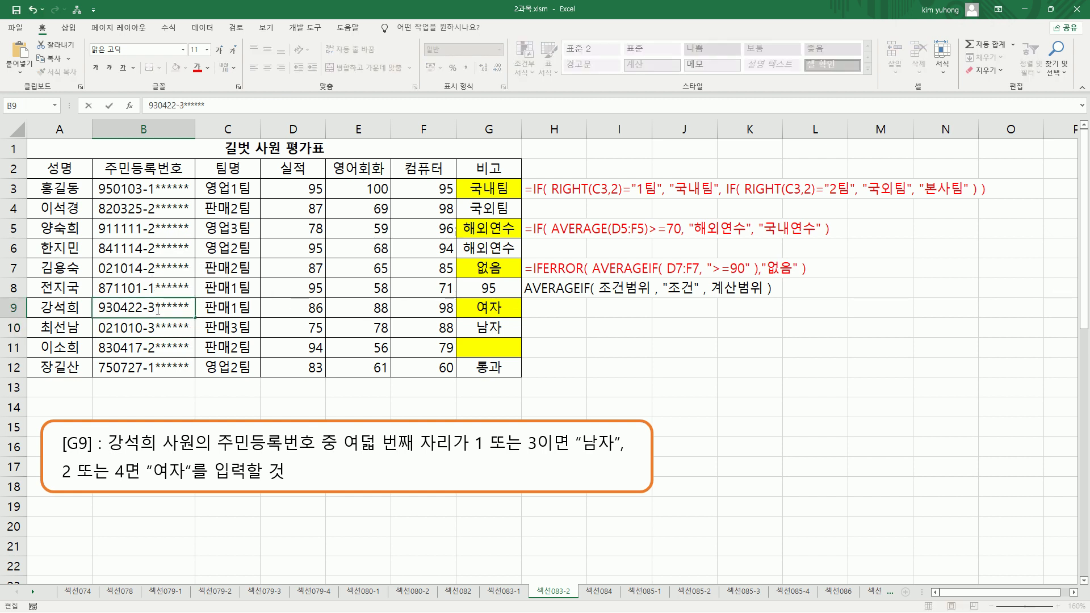
{"action": "key", "text": "Return"}
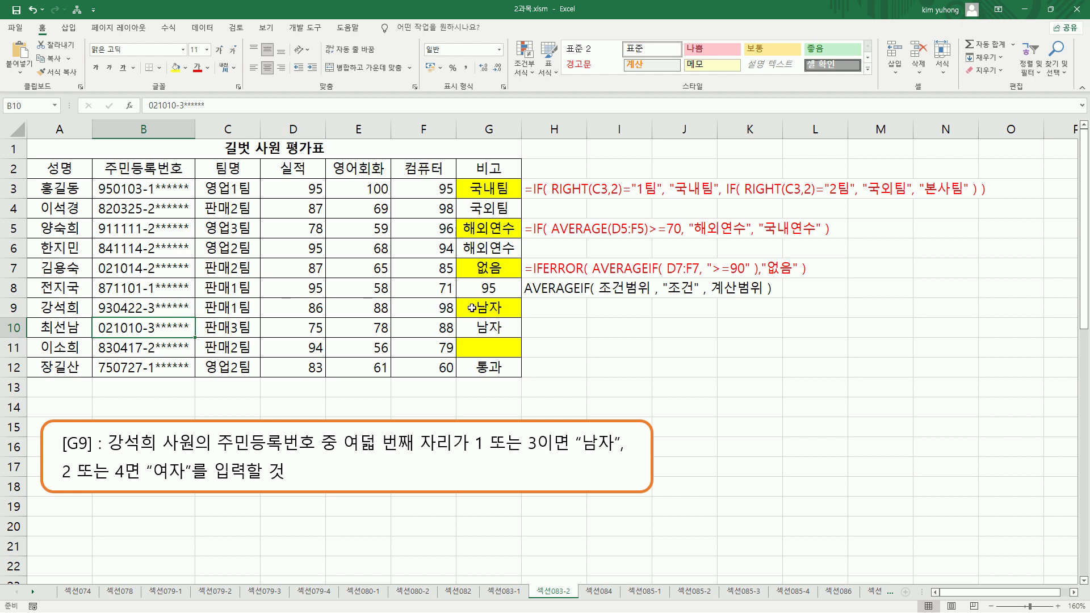
Step: Change the eighth character of the registration number in B9 to 2 to test G9's false result
{"action": "double_click", "coordinate": [152, 310]}
{"action": "type", "text": "2"}
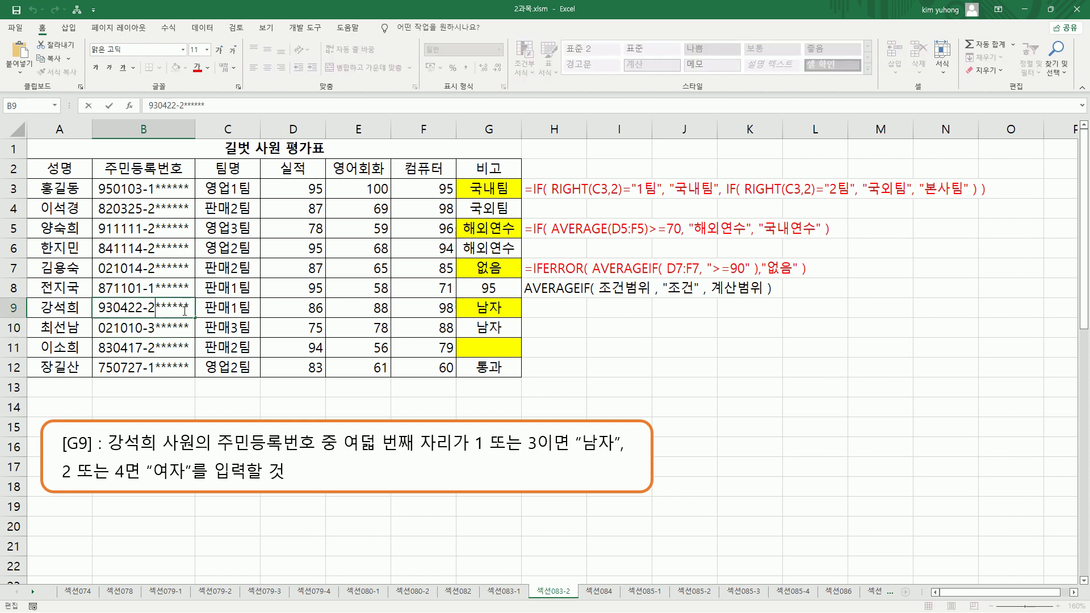
{"action": "key", "text": "Return"}
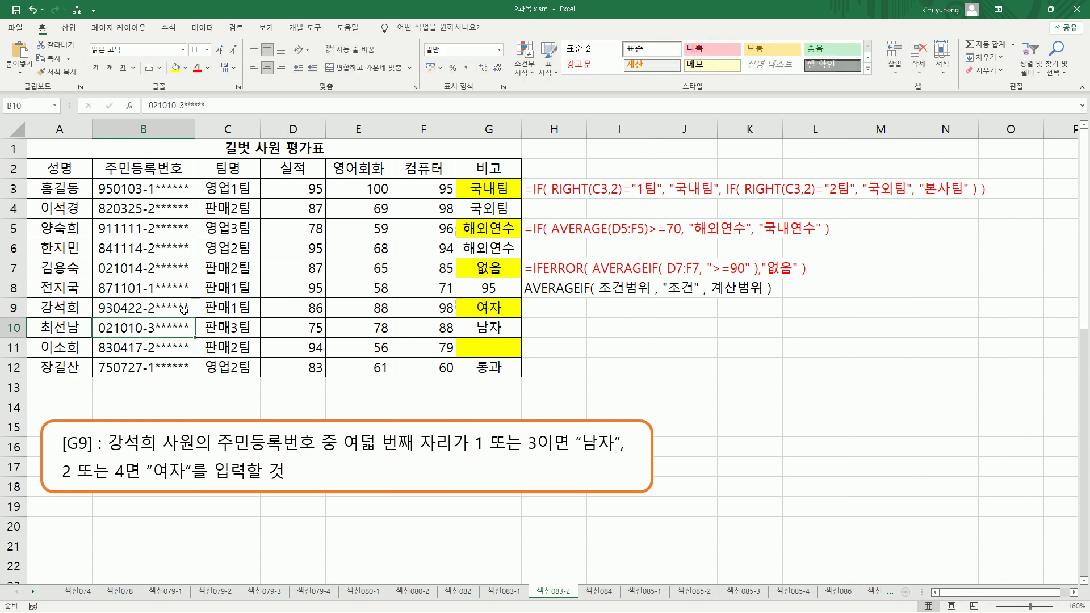
Step: Record G9's formula =IF( OR( MID(B9,8,1)="1", MID(B9,8,1)="3" ), "남자", "여자" ) as a visible text note in H9
{"action": "left_click", "coordinate": [493, 309]}
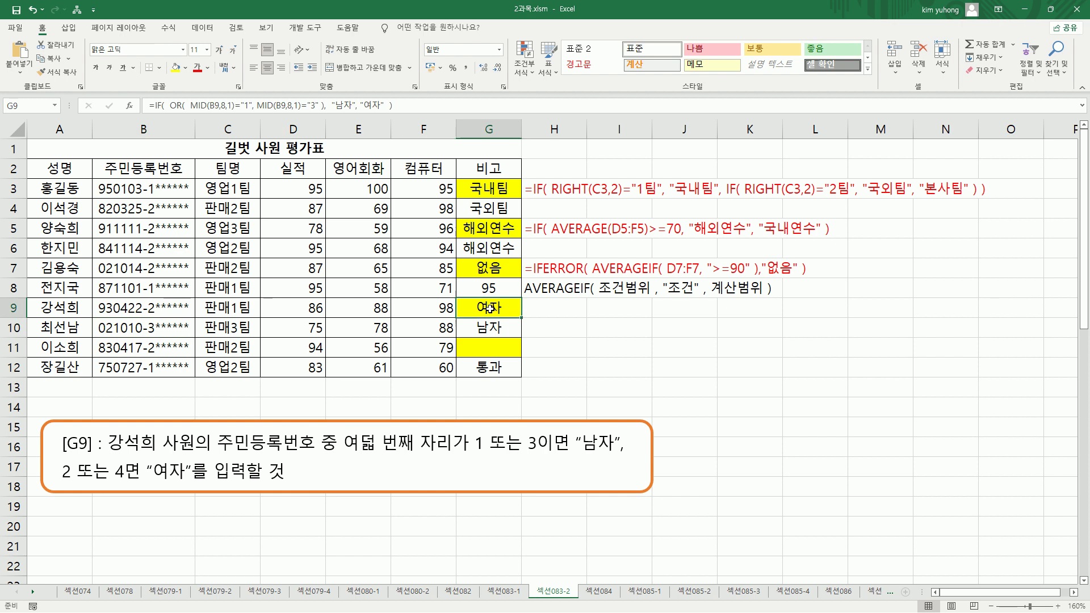
{"action": "left_click", "coordinate": [556, 308]}
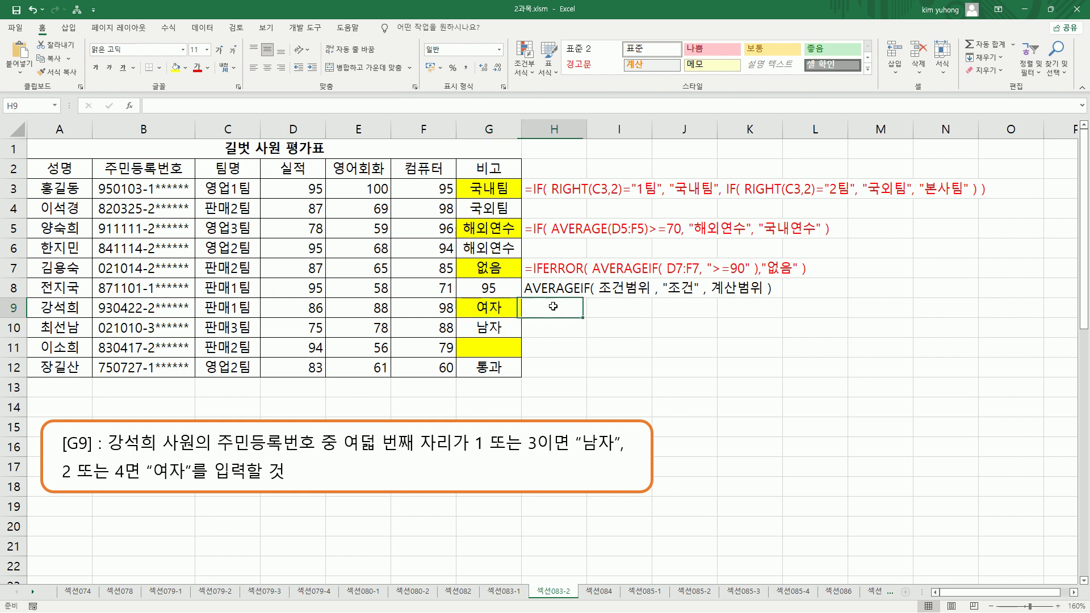
{"action": "type", "text": "=IF( OR( MID(B9,8,1)=\"1\", MID(B9,8,1)=\"3\" ), \"남자\", \"여자\" )"}
{"action": "key", "text": "Return"}
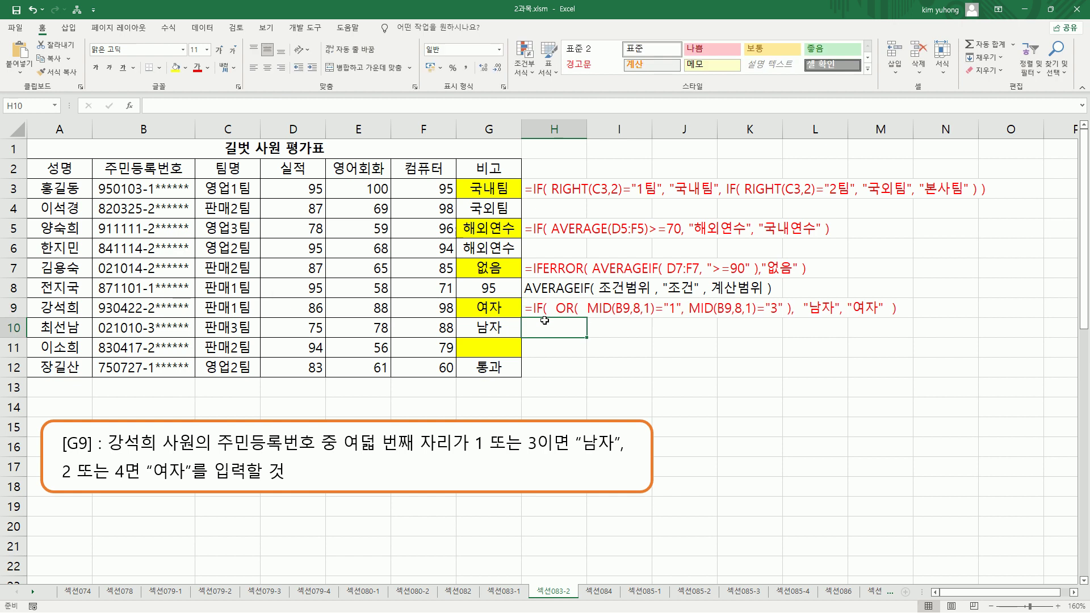
{"action": "left_click", "coordinate": [642, 370]}
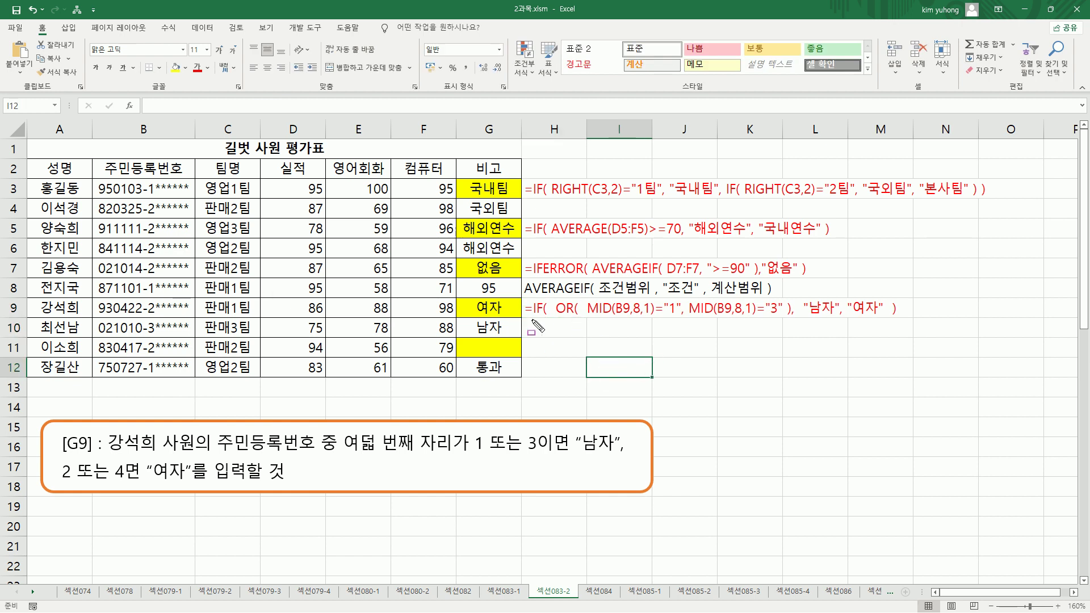
Step: Review the formula note in H9: its OR condition, both MID comparisons with quoted digits, and the two result texts
{"action": "left_click_drag", "start_coordinate": [551, 319], "coordinate": [889, 318]}
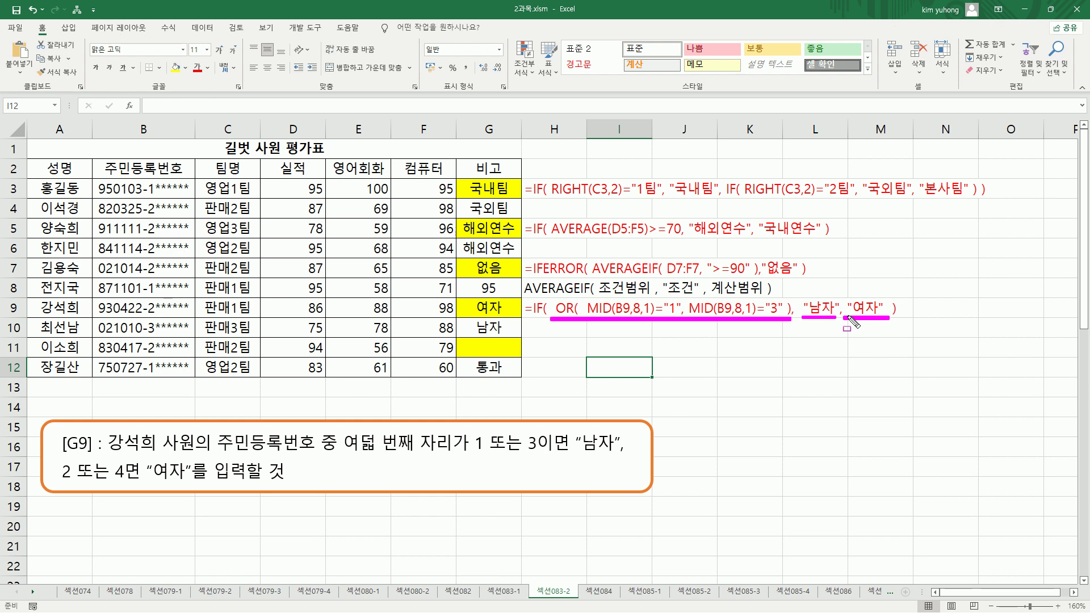
{"action": "key", "text": "Escape"}
{"action": "key", "text": "ctrl+2"}
{"action": "left_click_drag", "start_coordinate": [586, 316], "coordinate": [779, 317]}
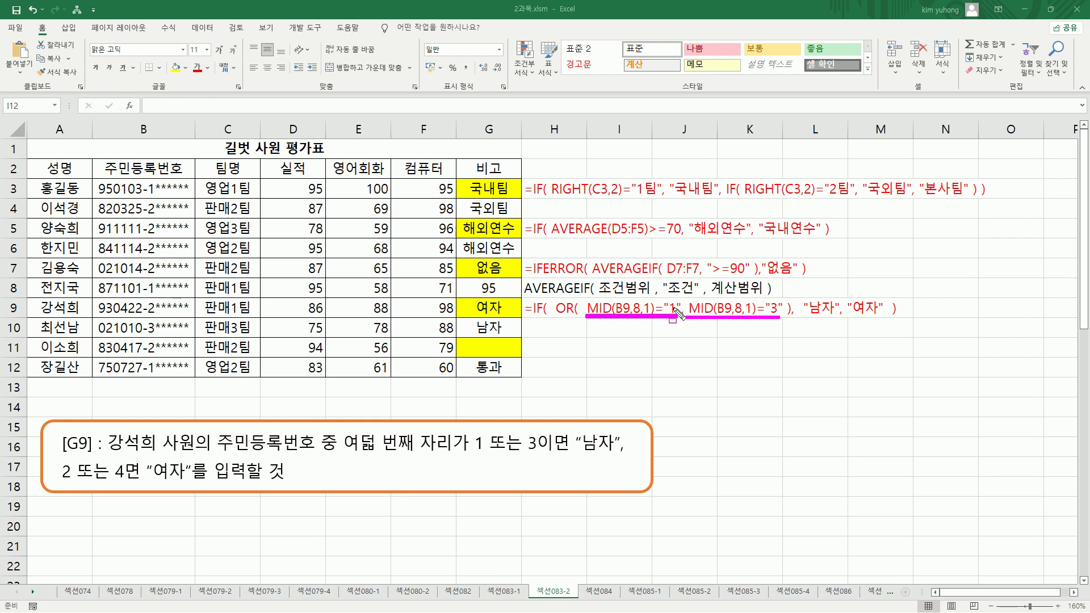
{"action": "left_click_drag", "start_coordinate": [671, 316], "coordinate": [677, 316]}
{"action": "mouse_move", "coordinate": [664, 296]}
{"action": "left_mouse_down"}
{"action": "mouse_move", "coordinate": [681, 325]}
{"action": "mouse_move", "coordinate": [663, 325]}
{"action": "left_mouse_up"}
{"action": "mouse_move", "coordinate": [764, 294]}
{"action": "left_mouse_down"}
{"action": "mouse_move", "coordinate": [764, 316]}
{"action": "mouse_move", "coordinate": [786, 323]}
{"action": "left_mouse_up"}
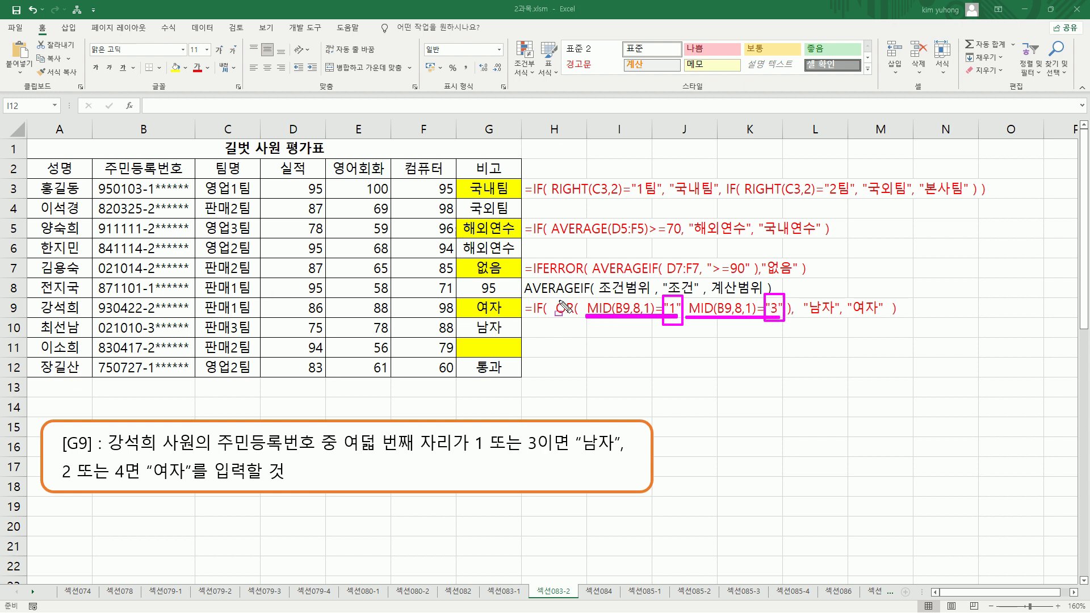
{"action": "mouse_move", "coordinate": [557, 290]}
{"action": "left_mouse_down"}
{"action": "mouse_move", "coordinate": [571, 315]}
{"action": "mouse_move", "coordinate": [794, 336]}
{"action": "left_mouse_up"}
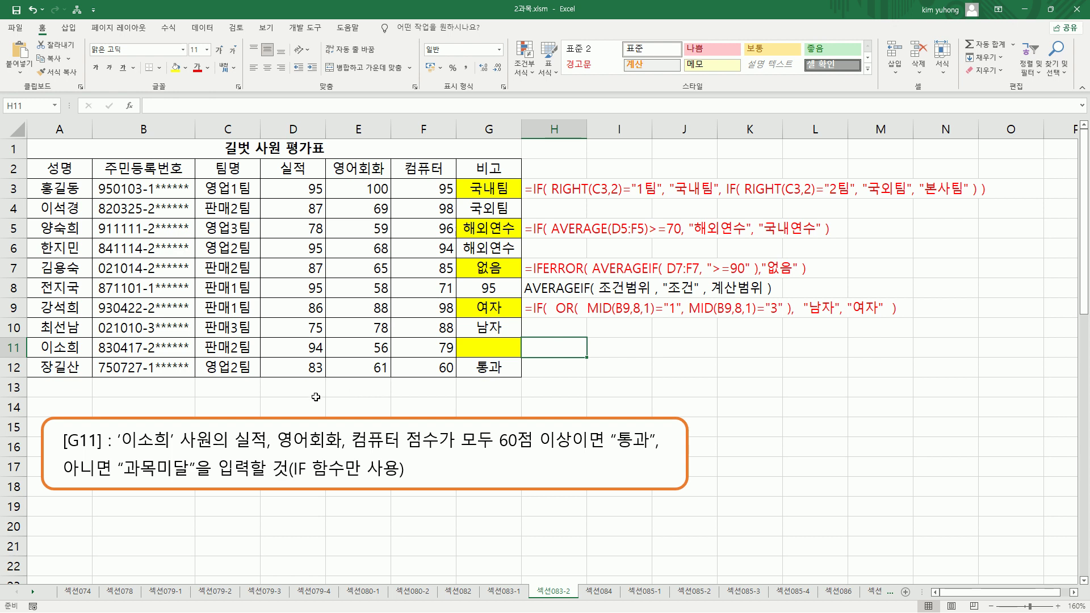
Step: Read the G11 task and examine the row 11 실적, 영어회화 and 컴퓨터 scores against its condition and two result texts
{"action": "left_click_drag", "start_coordinate": [60, 447], "coordinate": [100, 448]}
{"action": "left_click_drag", "start_coordinate": [470, 340], "coordinate": [508, 356]}
{"action": "mouse_move", "coordinate": [117, 451]}
{"action": "left_mouse_down"}
{"action": "mouse_move", "coordinate": [176, 452]}
{"action": "mouse_move", "coordinate": [117, 429]}
{"action": "left_mouse_up"}
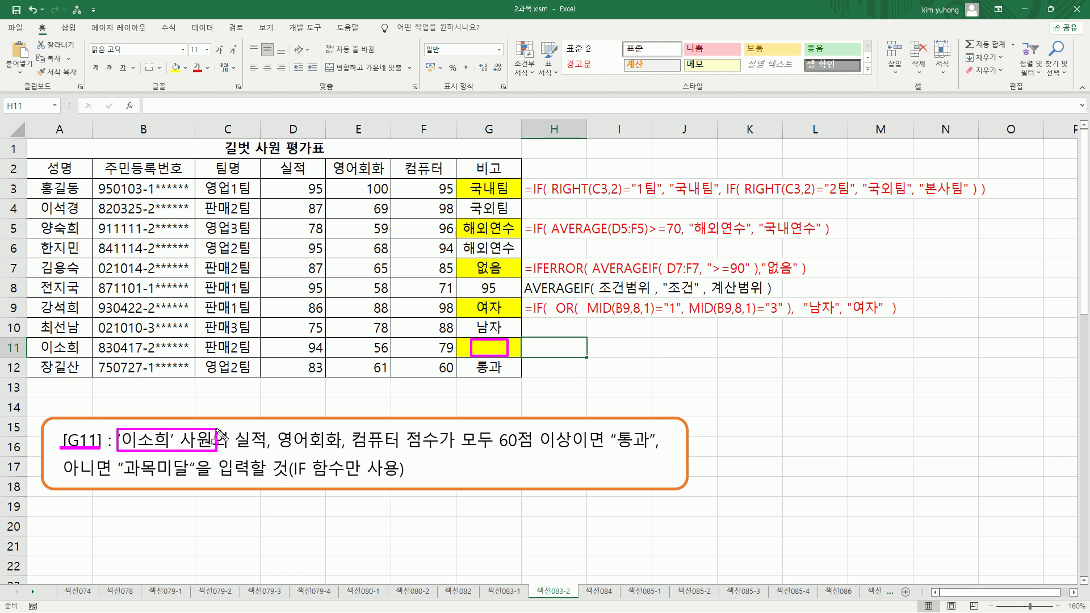
{"action": "left_click_drag", "start_coordinate": [37, 340], "coordinate": [86, 357]}
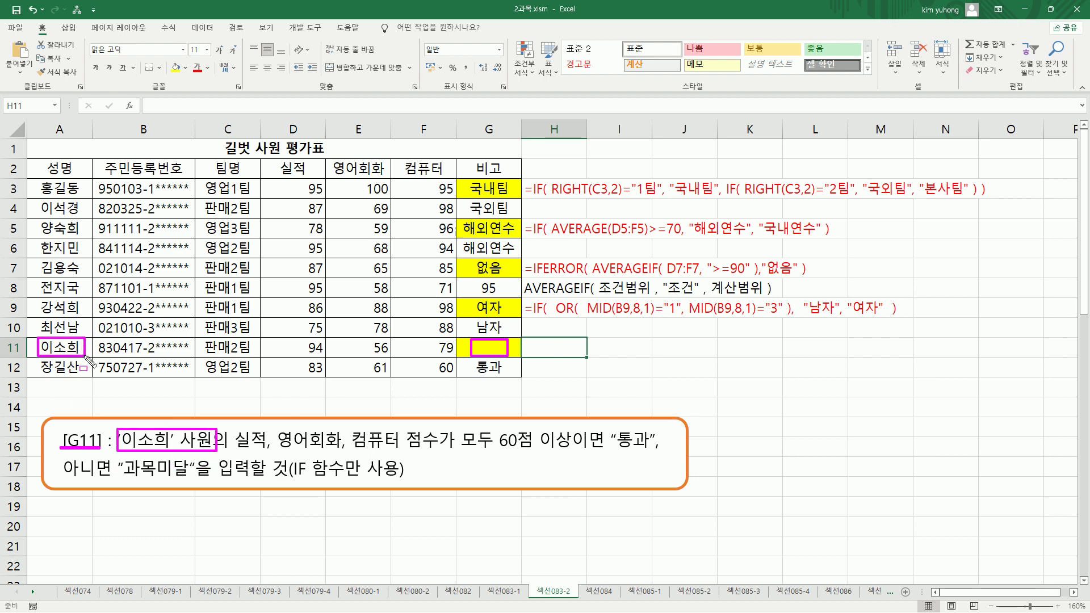
{"action": "left_click_drag", "start_coordinate": [236, 451], "coordinate": [404, 452]}
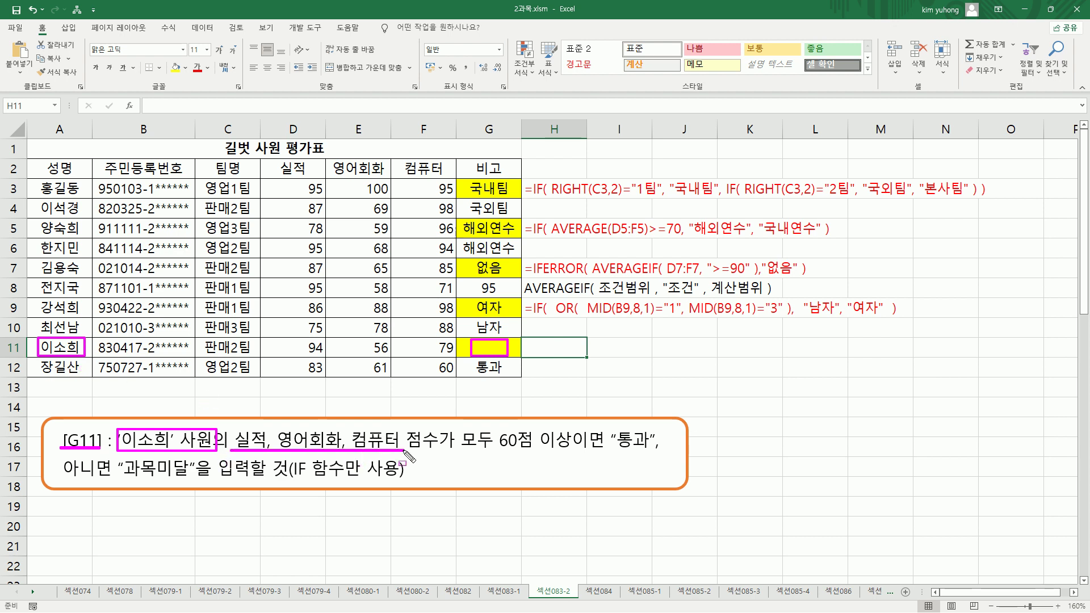
{"action": "left_click_drag", "start_coordinate": [280, 335], "coordinate": [457, 359]}
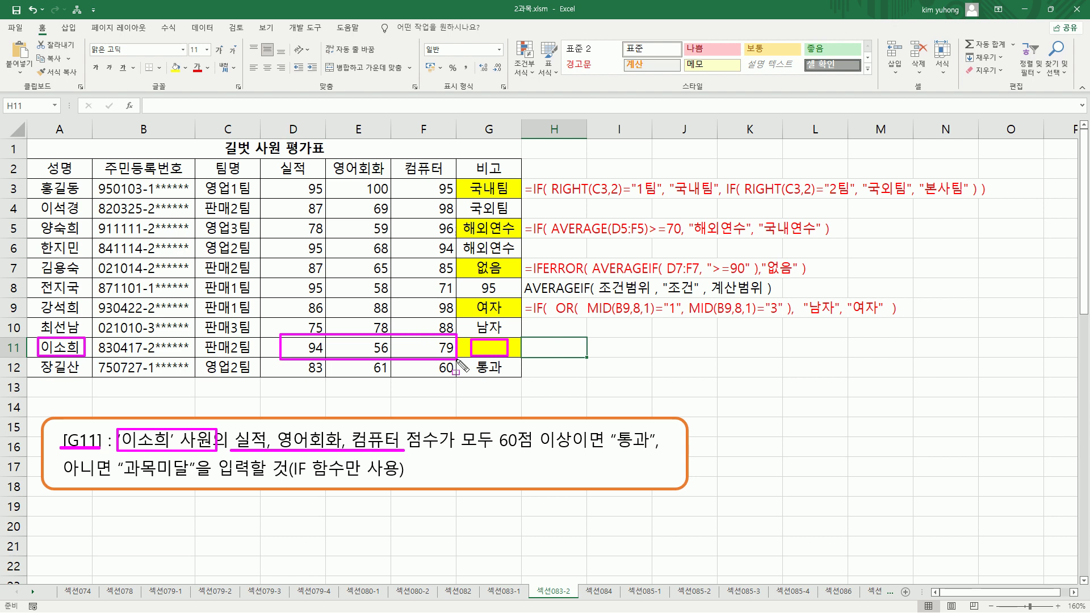
{"action": "left_click_drag", "start_coordinate": [459, 451], "coordinate": [656, 452]}
{"action": "left_click_drag", "start_coordinate": [118, 481], "coordinate": [188, 480]}
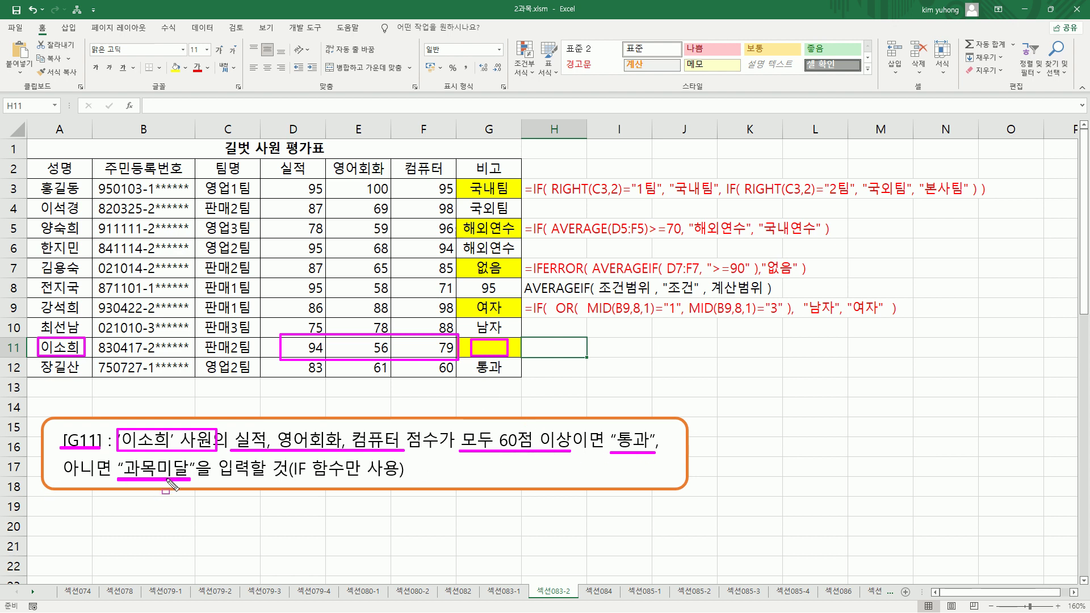
{"action": "left_click_drag", "start_coordinate": [305, 353], "coordinate": [451, 354]}
{"action": "mouse_move", "coordinate": [457, 424]}
{"action": "left_mouse_down"}
{"action": "mouse_move", "coordinate": [472, 446]}
{"action": "mouse_move", "coordinate": [572, 454]}
{"action": "left_mouse_up"}
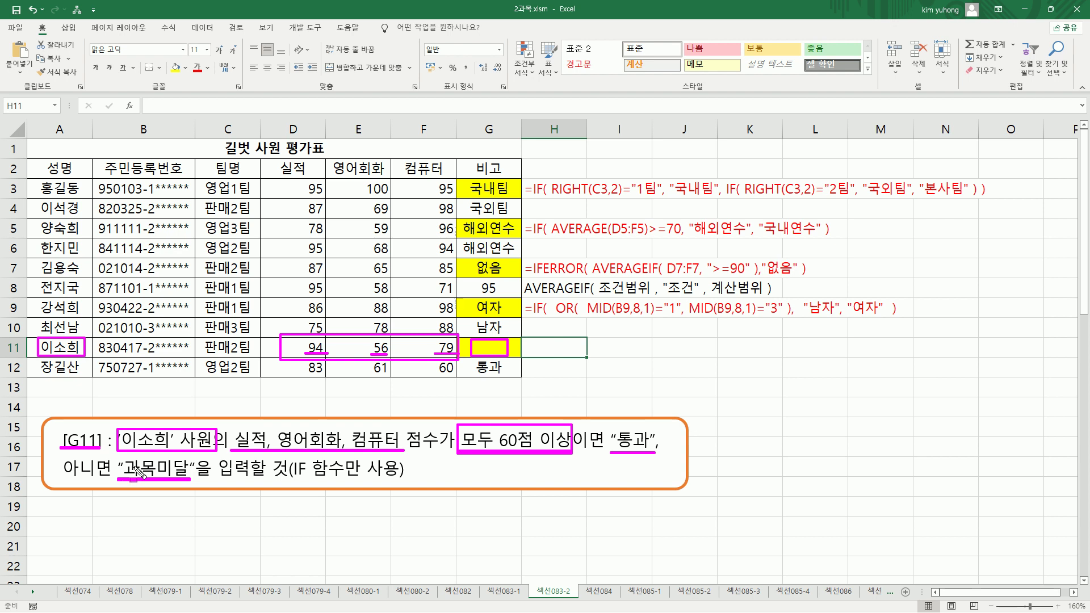
{"action": "key", "text": "Escape"}
Step: Start an IF formula in G11 with an AND test whose first condition is D11>=60
{"action": "left_click", "coordinate": [498, 348]}
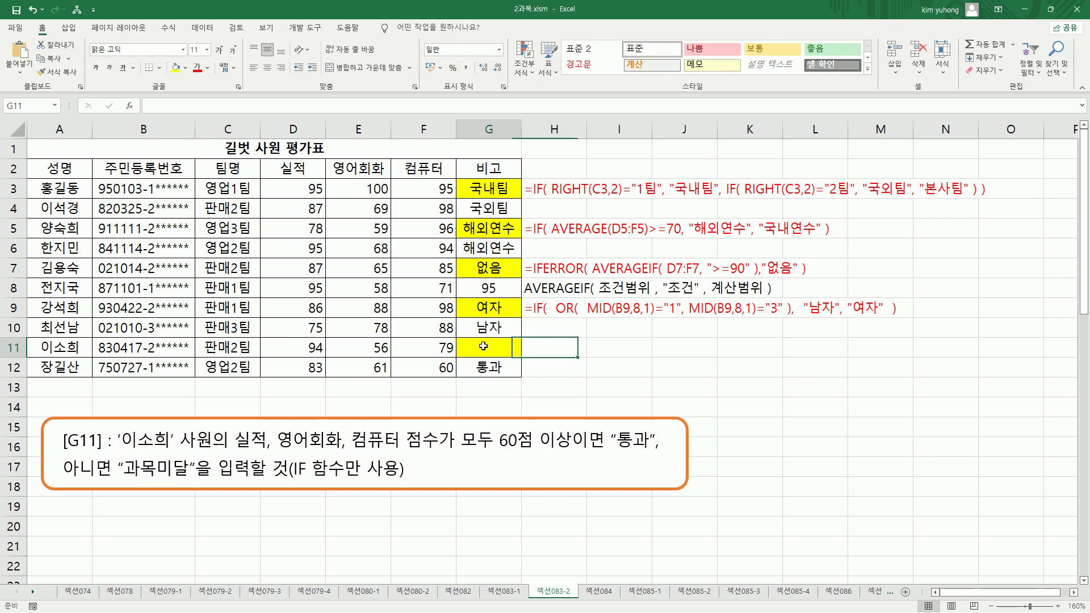
{"action": "type", "text": "=if("}
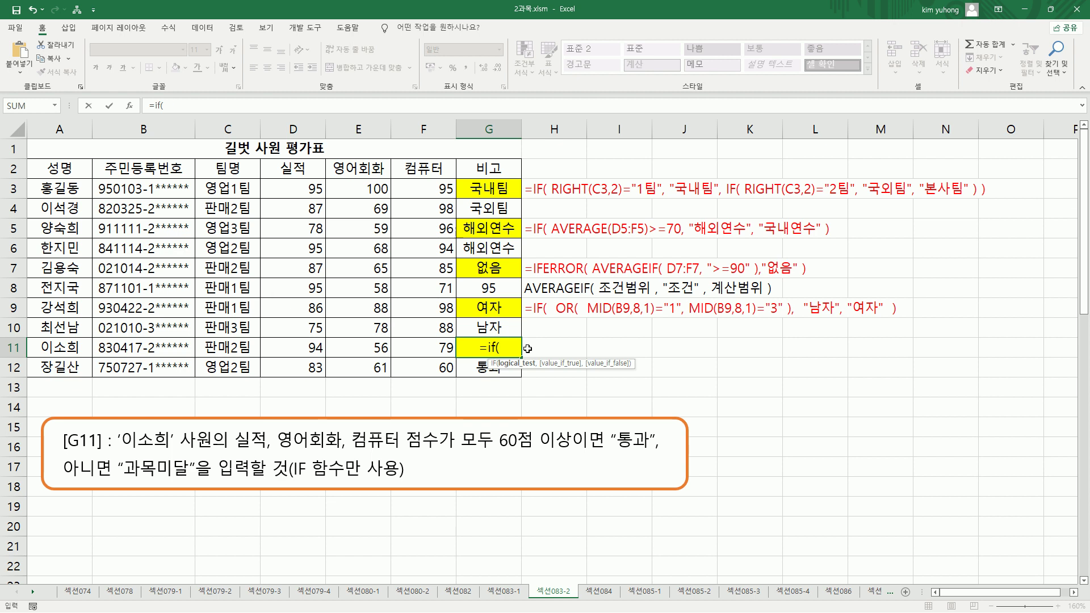
{"action": "type", "text": "  A"}
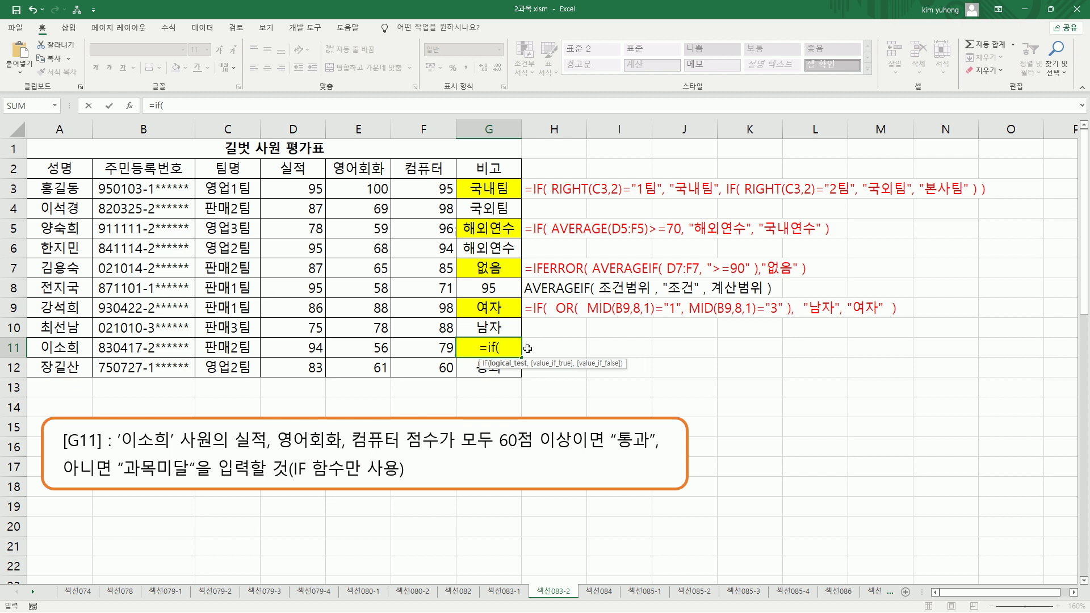
{"action": "type", "text": "ND("}
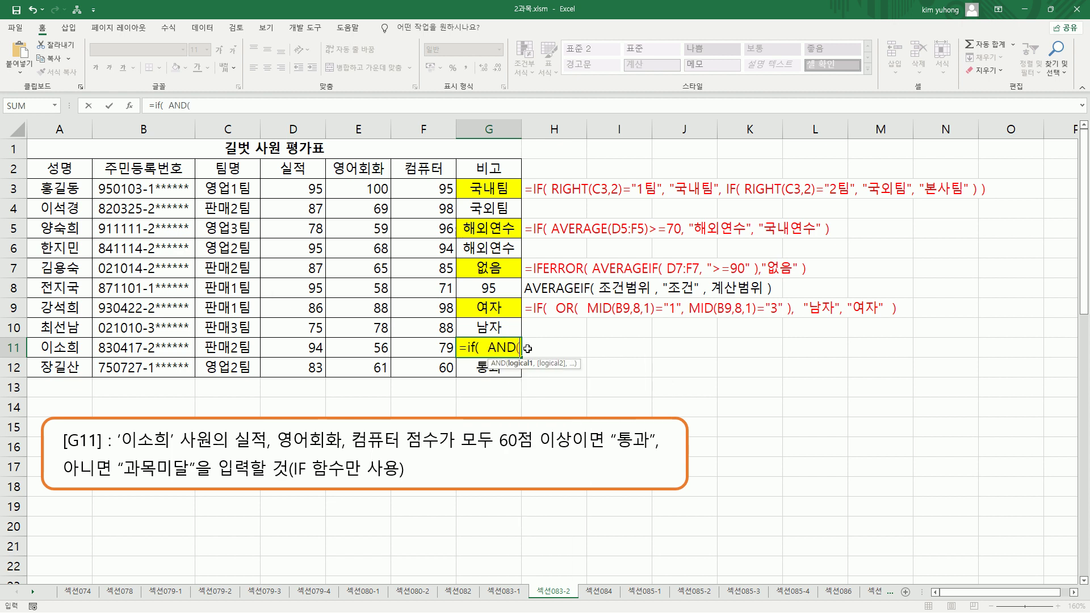
{"action": "key", "text": "Left"}
{"action": "key", "text": "Left"}
{"action": "key", "text": "Left"}
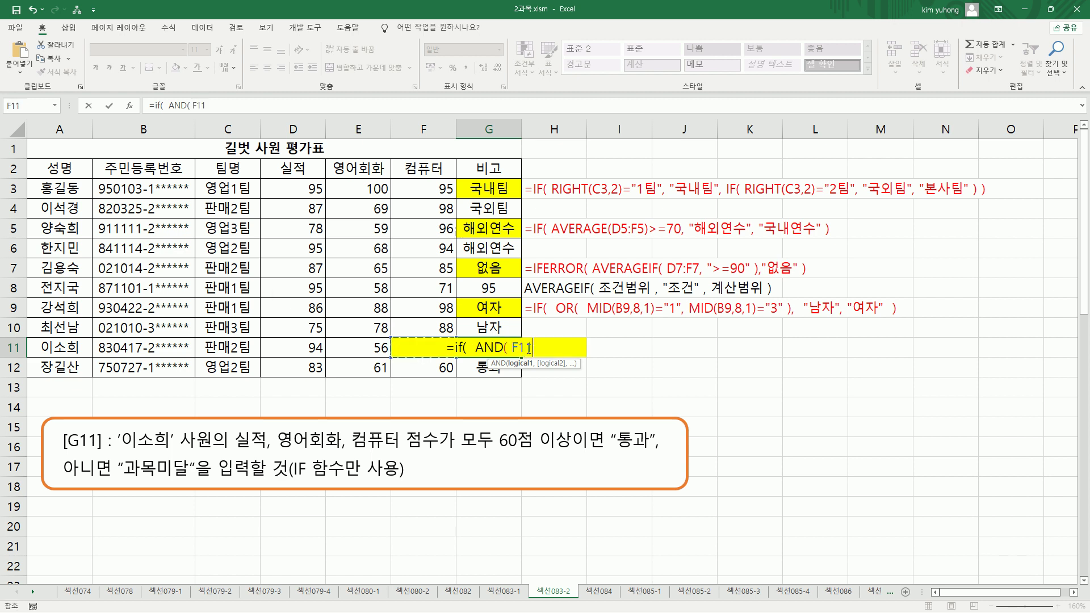
{"action": "type", "text": ">=60"}
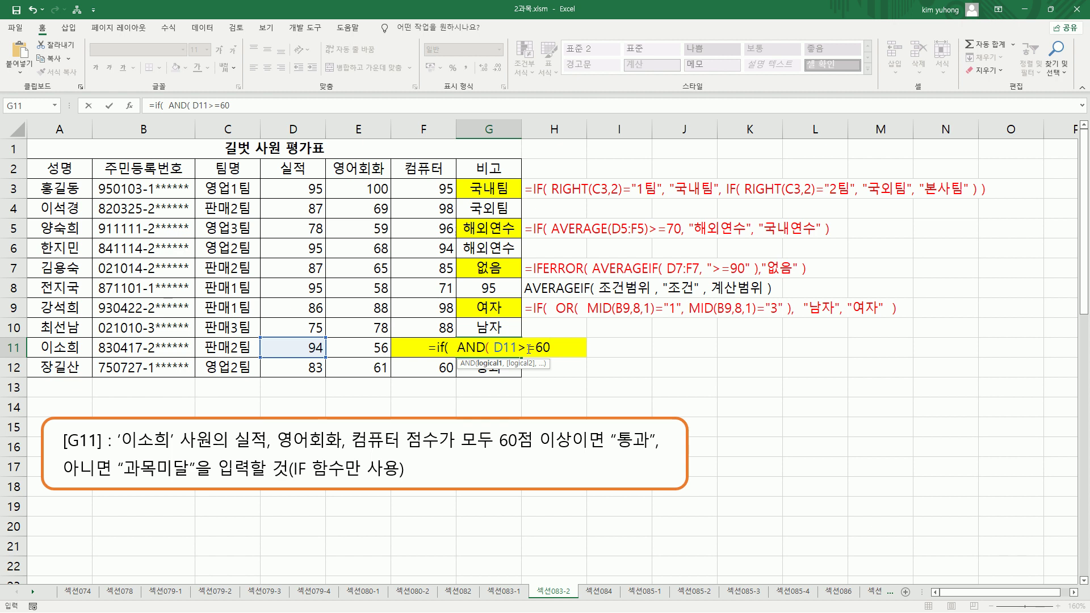
Step: Add the conditions E11>=60 and F11>=60 to the AND test in G11's formula and close the AND function
{"action": "type", "text": " ,"}
{"action": "key", "text": "Left"}
{"action": "key", "text": "Left"}
{"action": "type", "text": ">=60"}
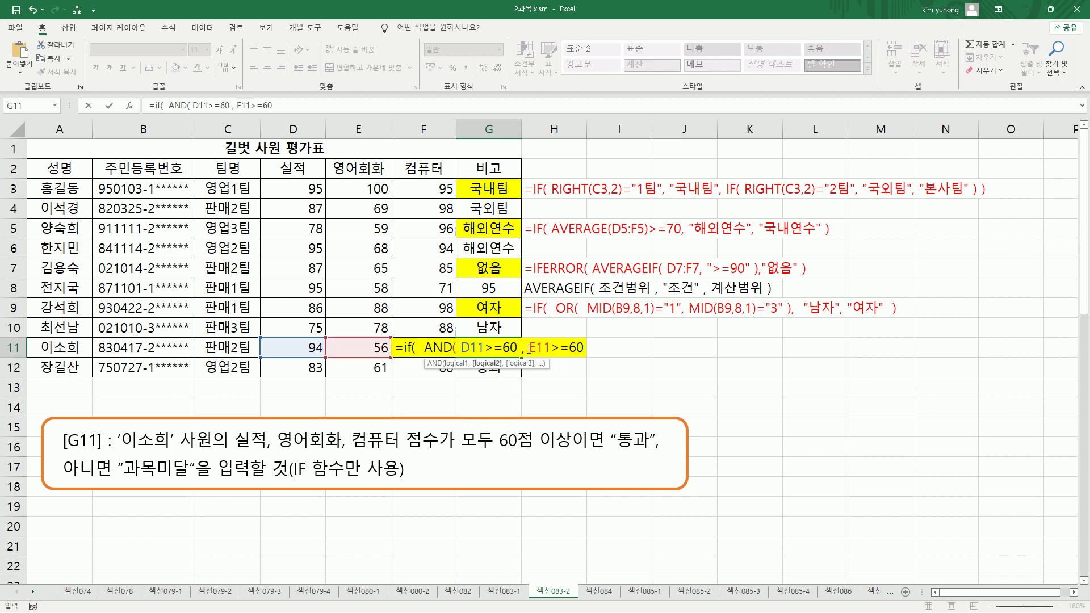
{"action": "type", "text": " ,"}
{"action": "key", "text": "Left"}
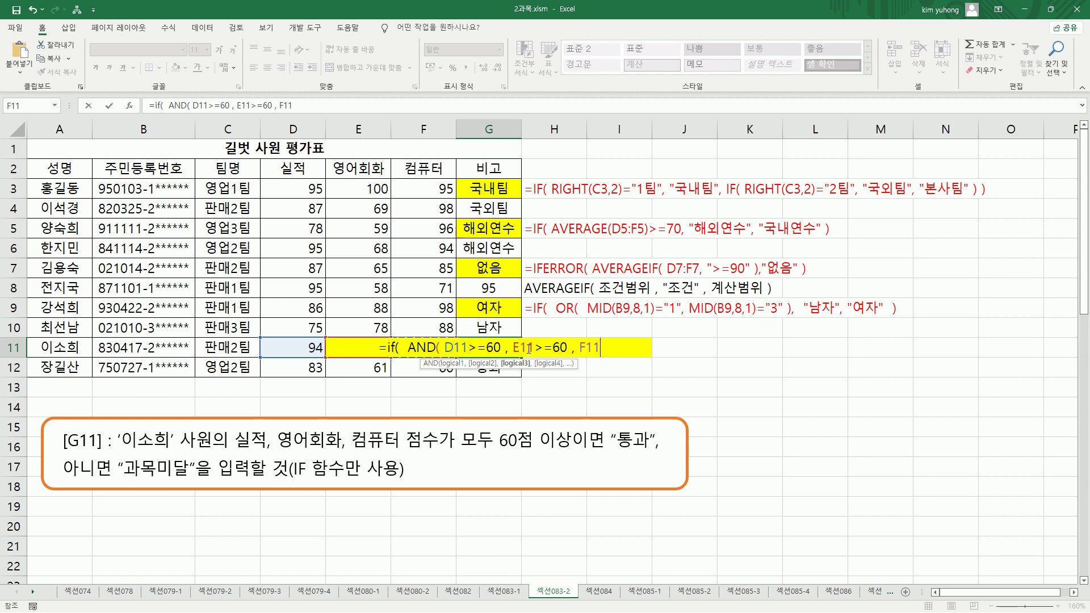
{"action": "type", "text": ">=60 )"}
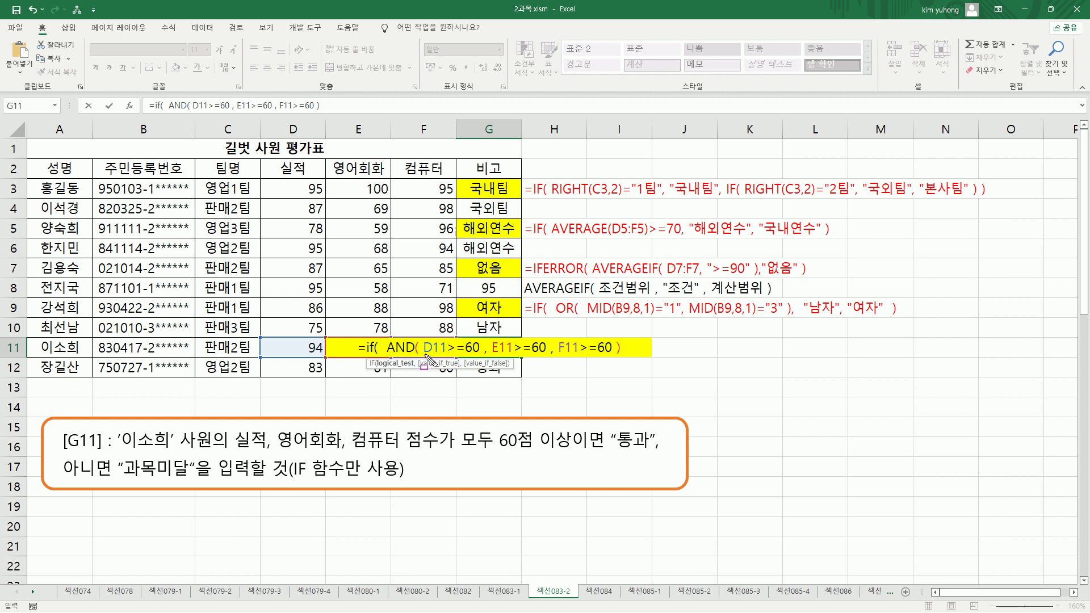
{"action": "mouse_move", "coordinate": [384, 333]}
{"action": "left_mouse_down"}
{"action": "mouse_move", "coordinate": [400, 361]}
{"action": "mouse_move", "coordinate": [624, 365]}
{"action": "left_mouse_up"}
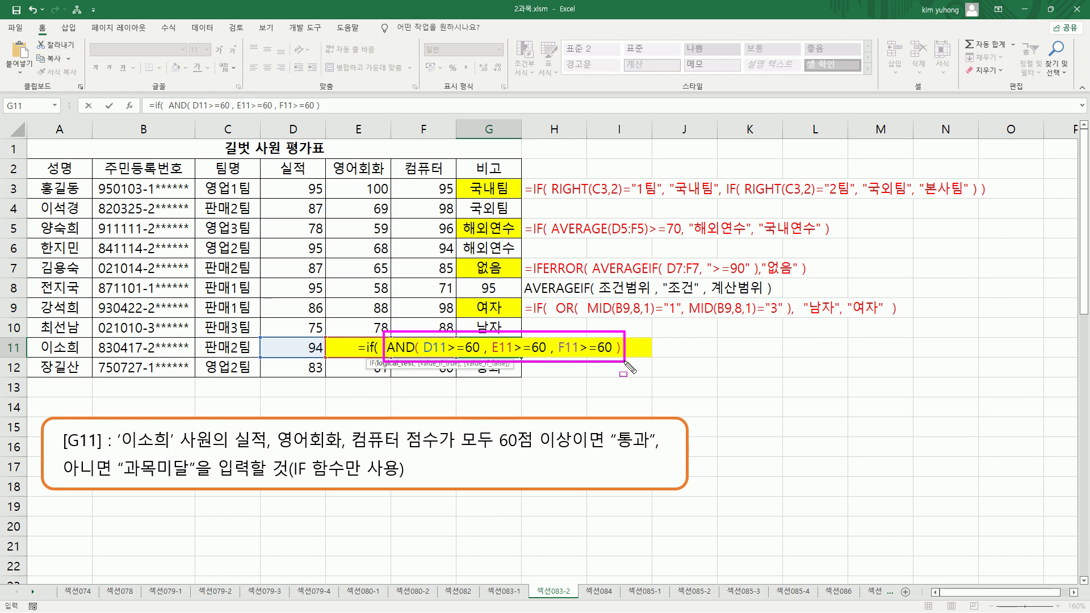
{"action": "key", "text": "Escape"}
Step: Complete G11's IF formula with "통과" as the true result and "과목미달" as the false result, and enter it
{"action": "type", "text": ",\""}
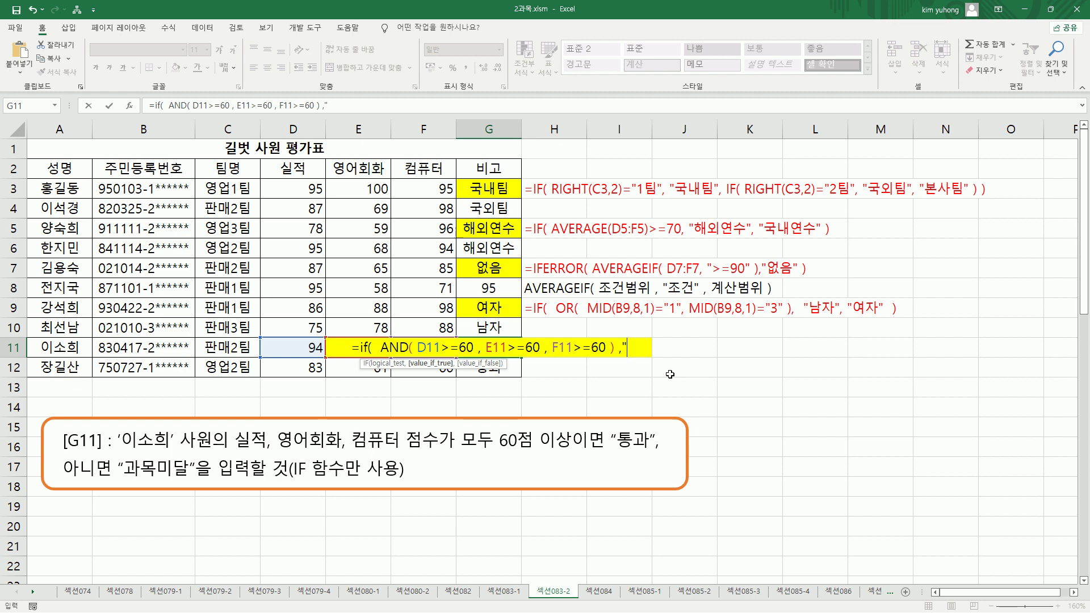
{"action": "key", "text": "BackSpace"}
{"action": "type", "text": "\"통과"}
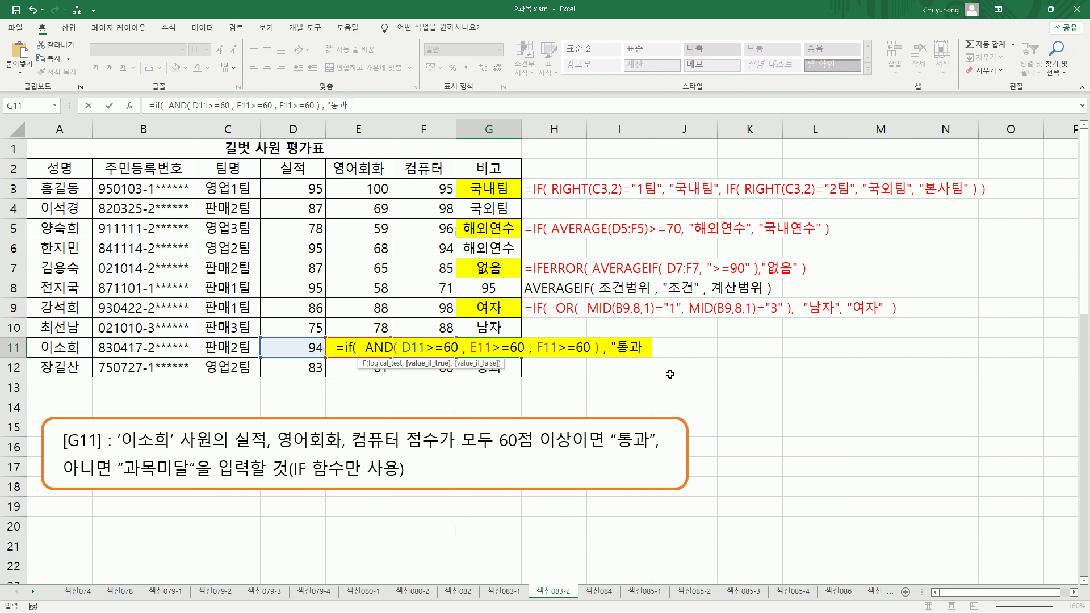
{"action": "type", "text": "\" ,"}
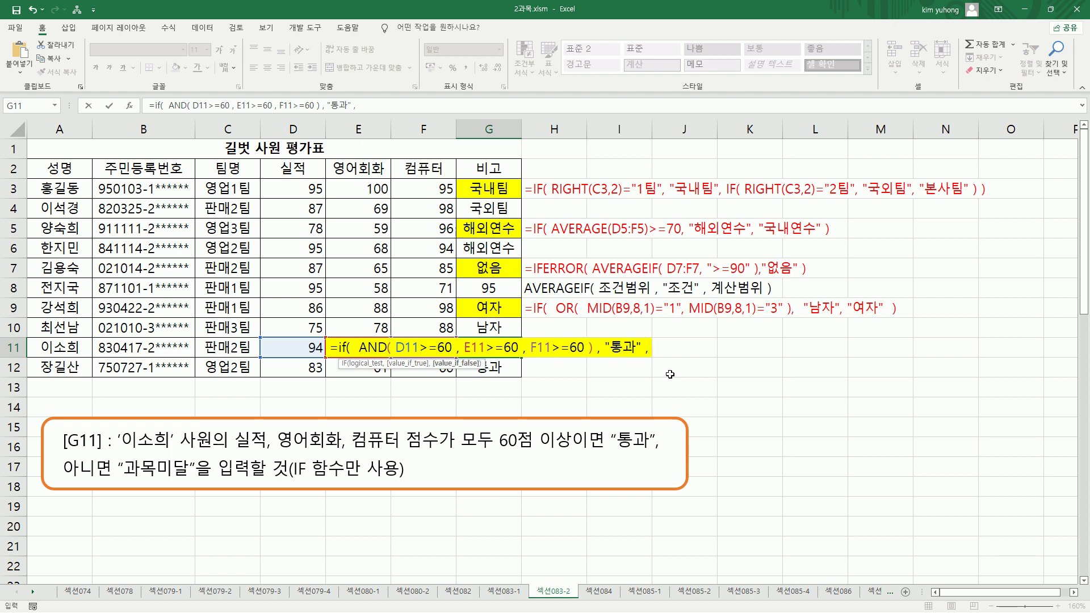
{"action": "type", "text": " \""}
{"action": "type", "text": "과"}
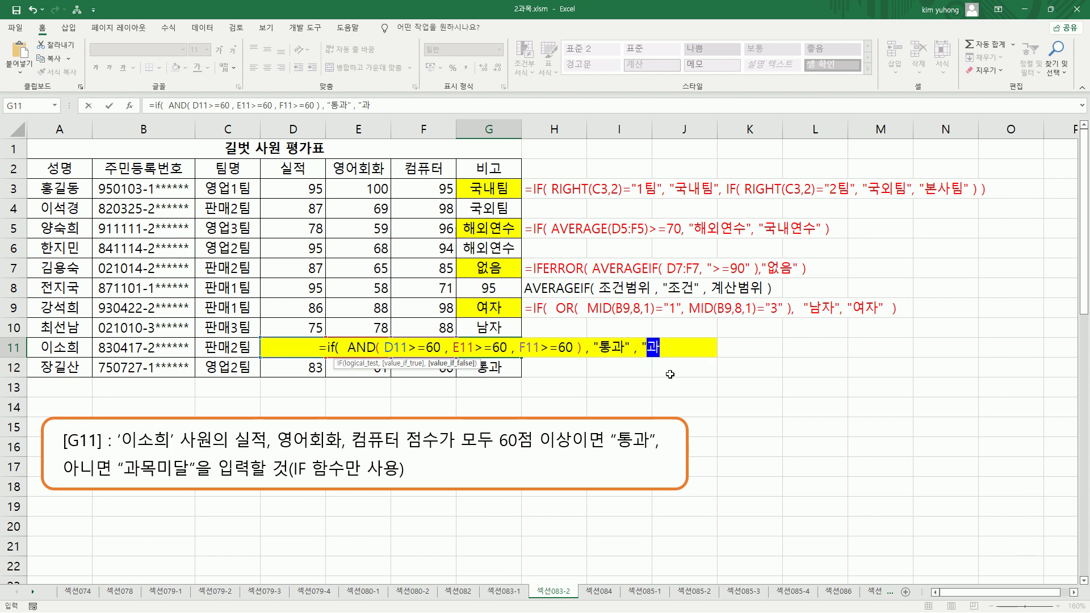
{"action": "type", "text": "목미달"}
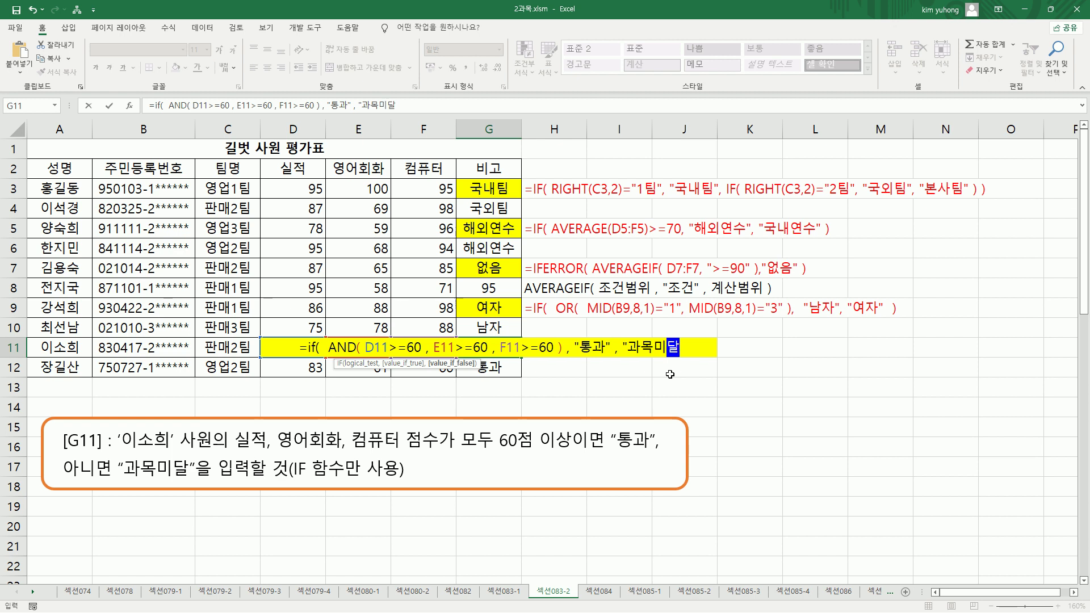
{"action": "type", "text": "\" )"}
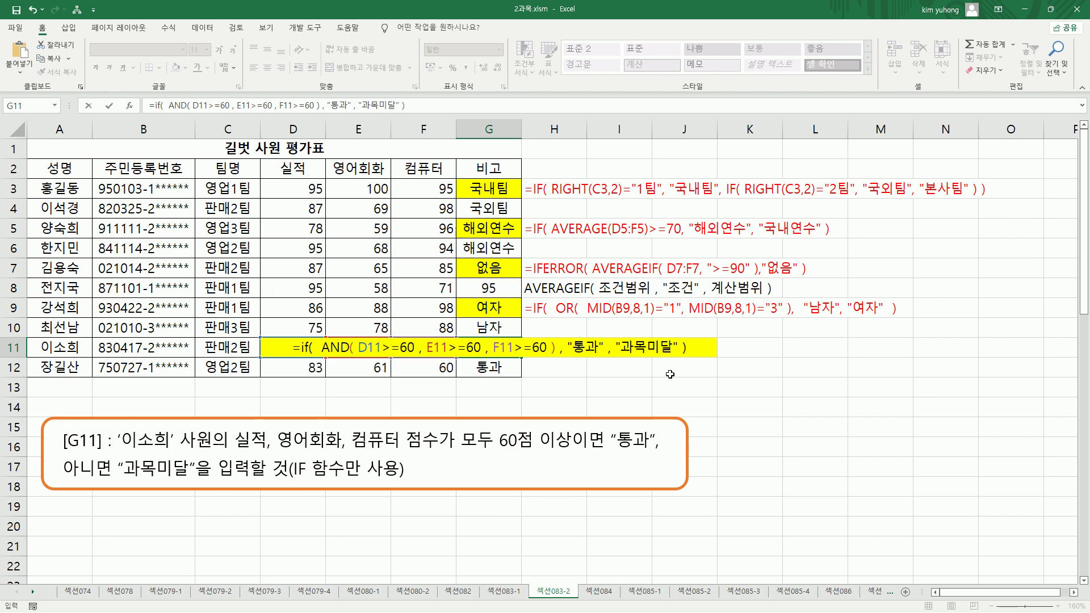
{"action": "key", "text": "ctrl+Return"}
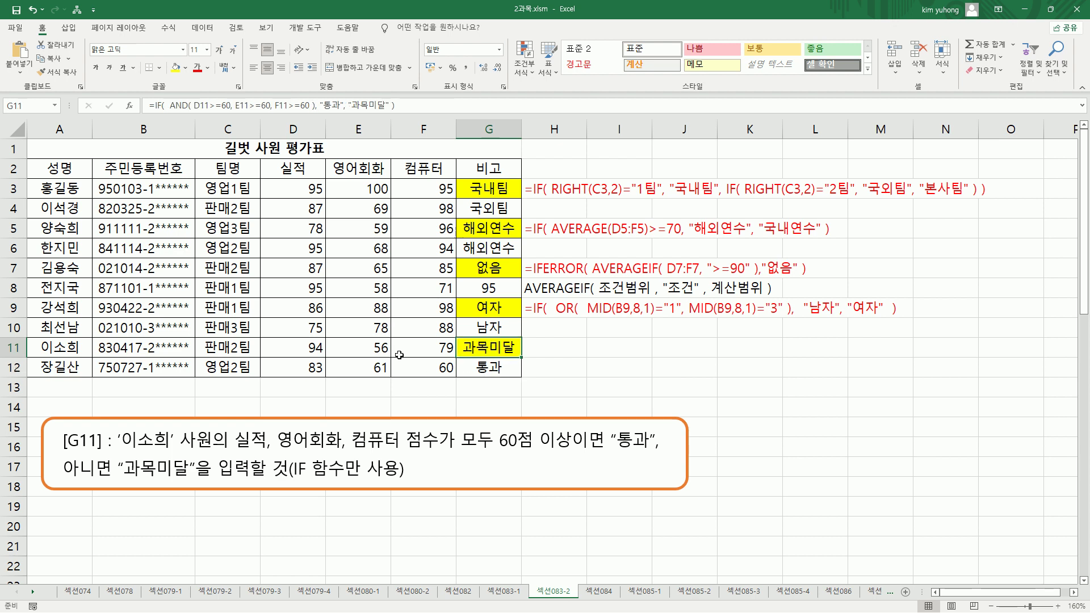
Step: Test G11's formula by setting the 영어회화 score in E11 to 60, and undo that change
{"action": "left_click_drag", "start_coordinate": [371, 354], "coordinate": [390, 355]}
{"action": "left_click", "coordinate": [377, 349]}
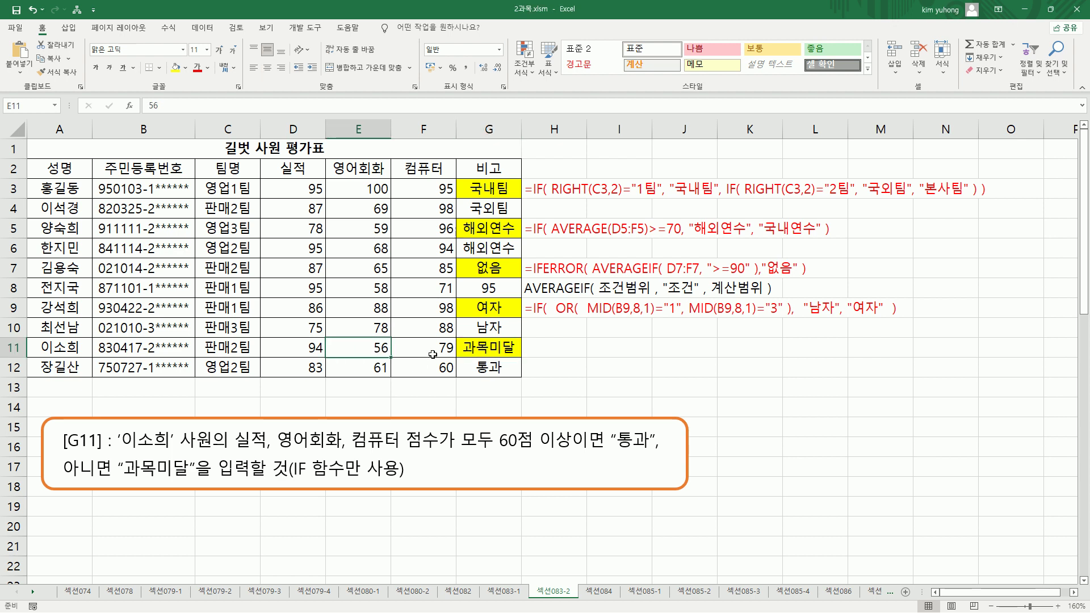
{"action": "type", "text": "60"}
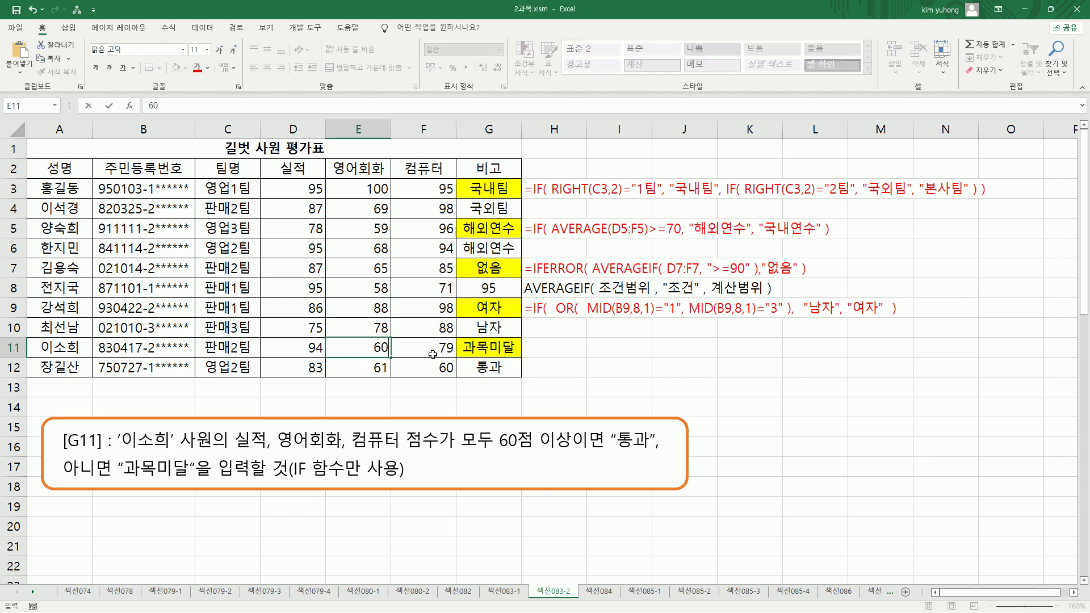
{"action": "key", "text": "Return"}
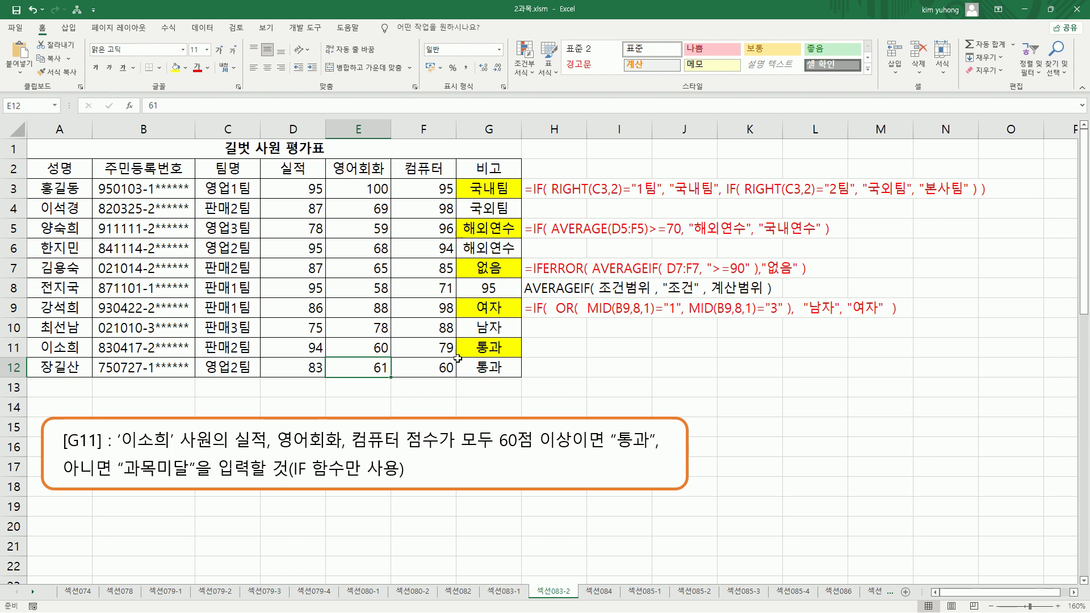
{"action": "key", "text": "ctrl+z"}
Step: Copy G11's IF and AND formula and paste it as plain text into H12
{"action": "double_click", "coordinate": [491, 350]}
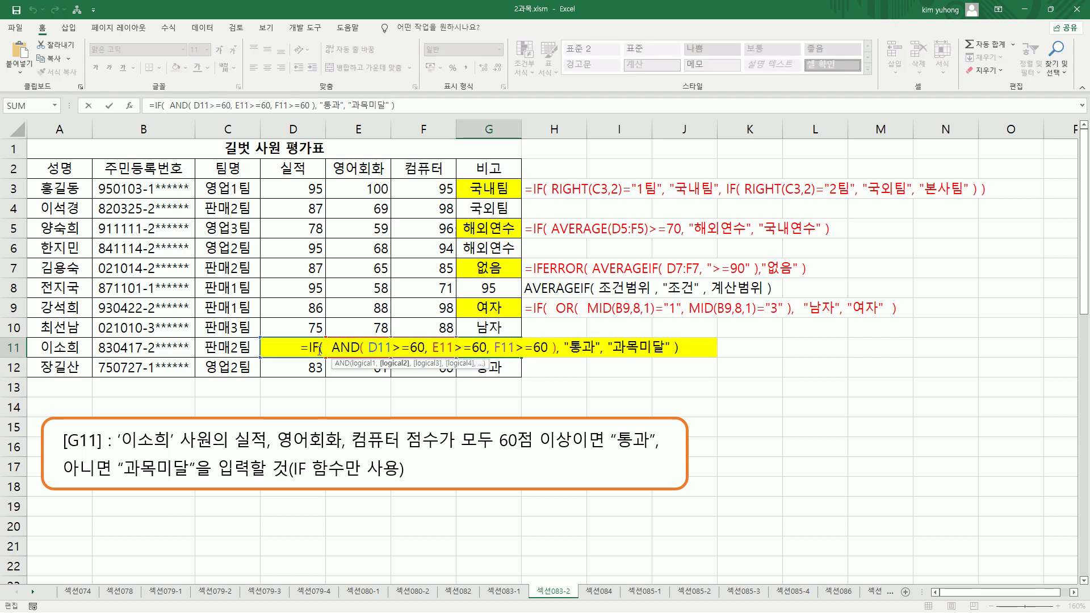
{"action": "left_click_drag", "start_coordinate": [302, 349], "coordinate": [726, 349]}
{"action": "key", "text": "ctrl+c"}
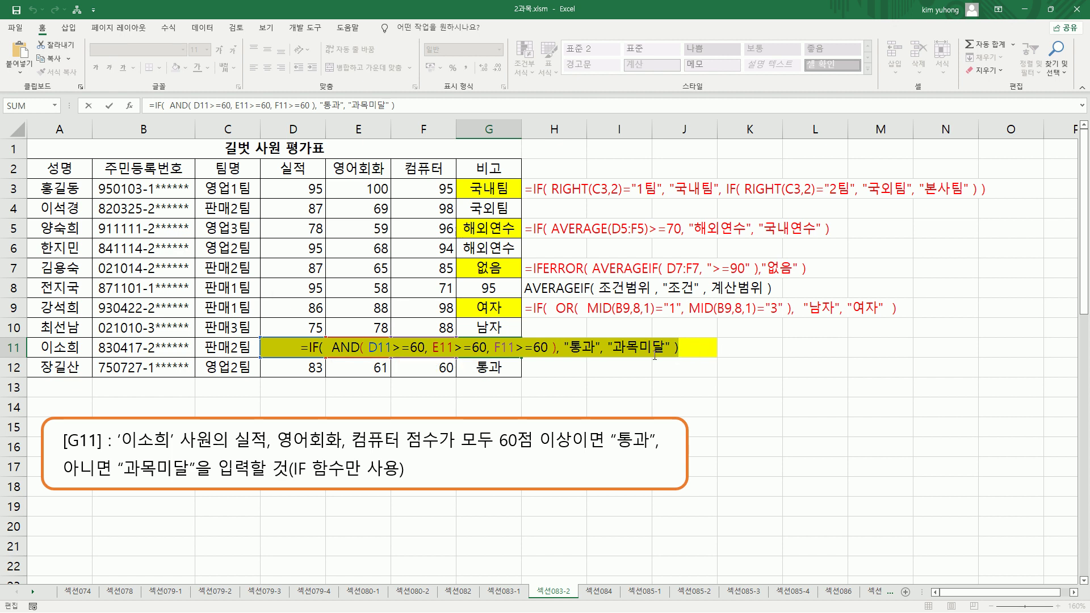
{"action": "key", "text": "Escape"}
{"action": "left_click", "coordinate": [548, 349]}
{"action": "left_click", "coordinate": [548, 369]}
{"action": "type", "text": "'"}
{"action": "key", "text": "ctrl+v"}
{"action": "key", "text": "Return"}
{"action": "left_click", "coordinate": [565, 368]}
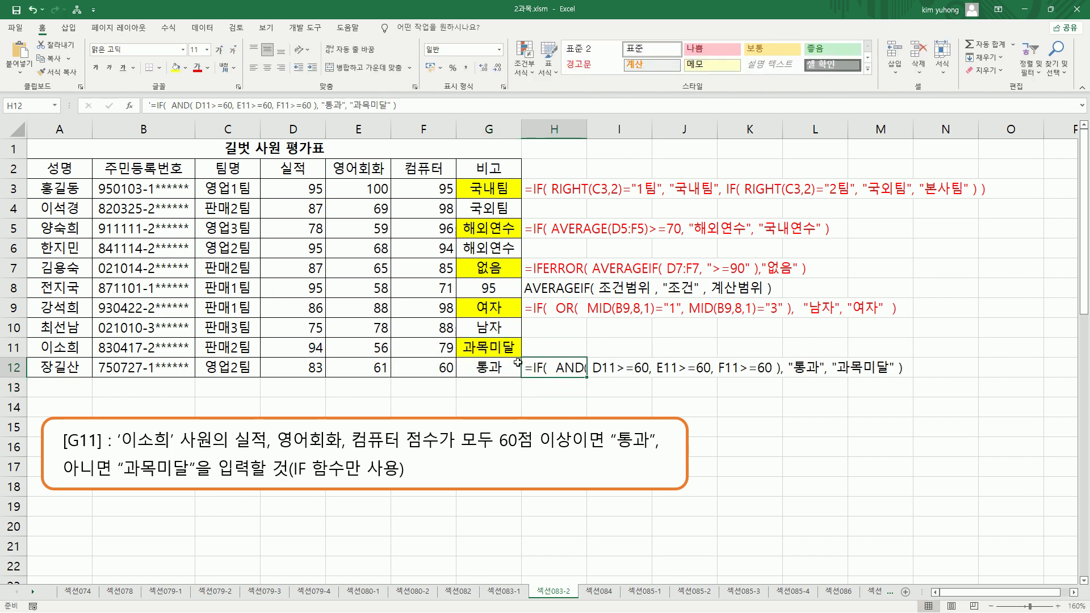
Step: Check the task's IF-only requirement against the AND test in the H12 note, and clear the formula from G11
{"action": "left_click", "coordinate": [505, 389]}
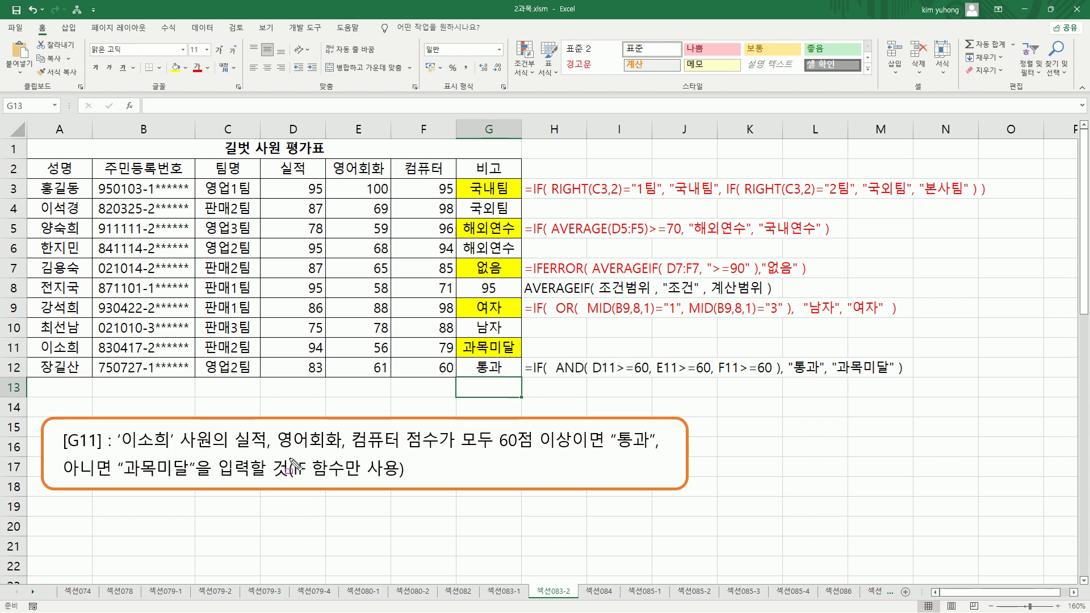
{"action": "left_click_drag", "start_coordinate": [286, 454], "coordinate": [408, 483]}
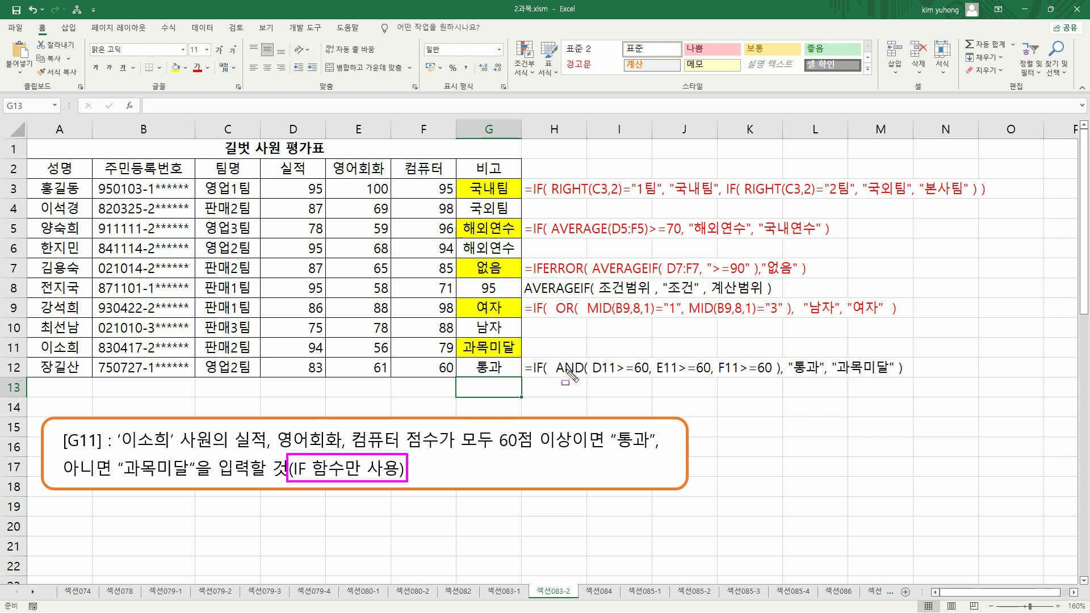
{"action": "left_click_drag", "start_coordinate": [551, 377], "coordinate": [778, 377]}
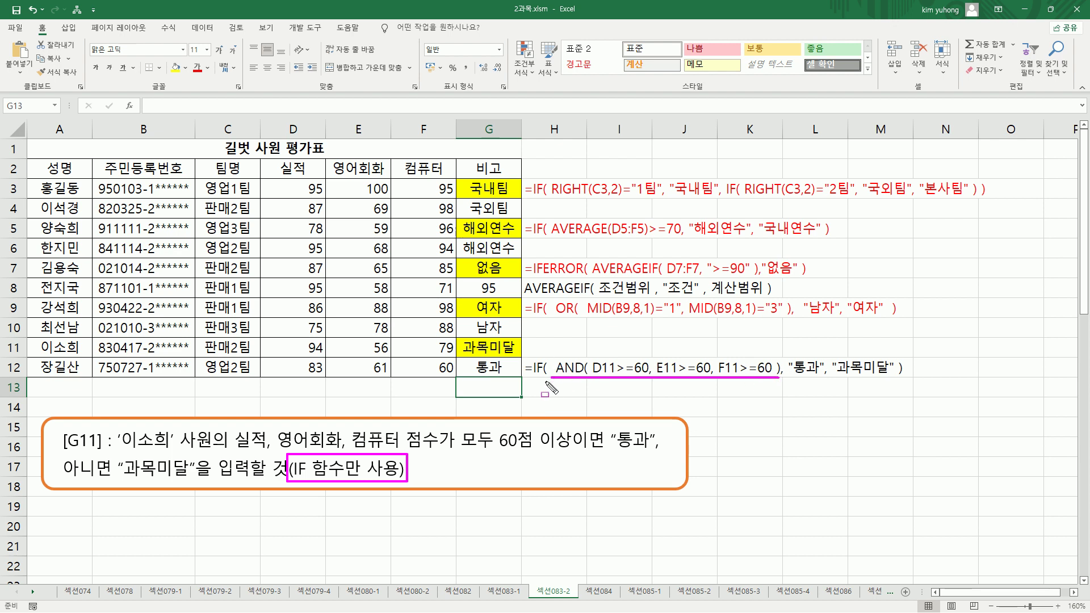
{"action": "key", "text": "Escape"}
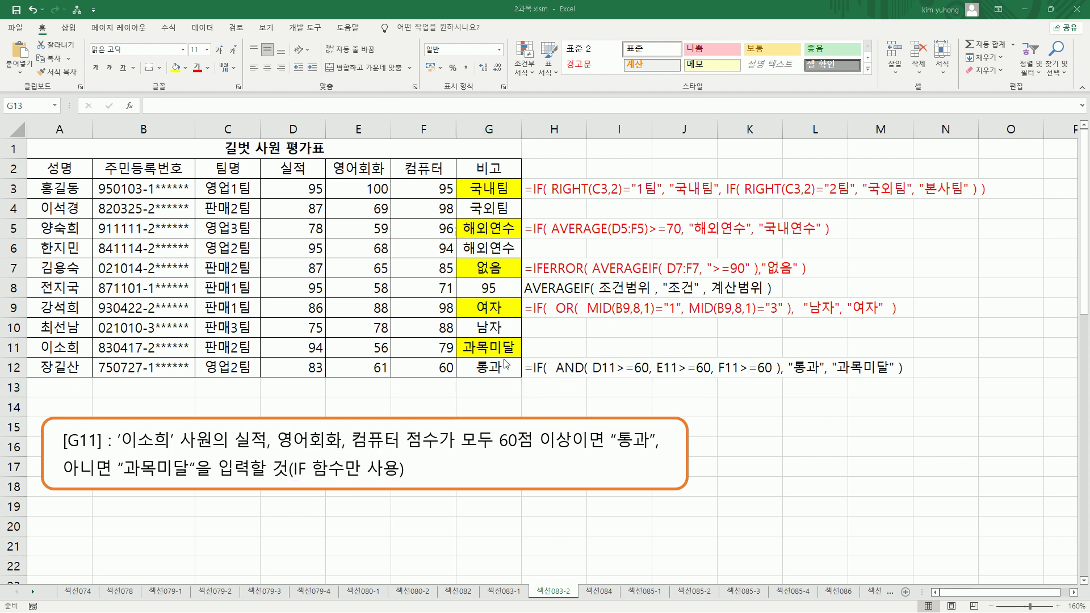
{"action": "left_click", "coordinate": [517, 353]}
{"action": "key", "text": "Delete"}
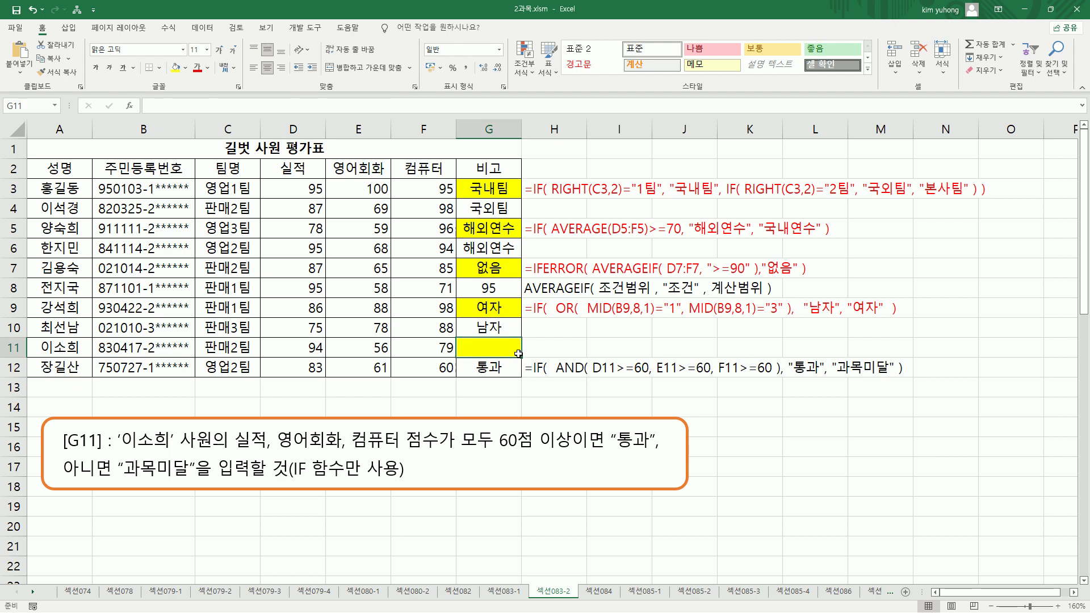
Step: Start a new IF formula in G11 with D11>=60 as its condition
{"action": "type", "text": "=ㅑㄹ"}
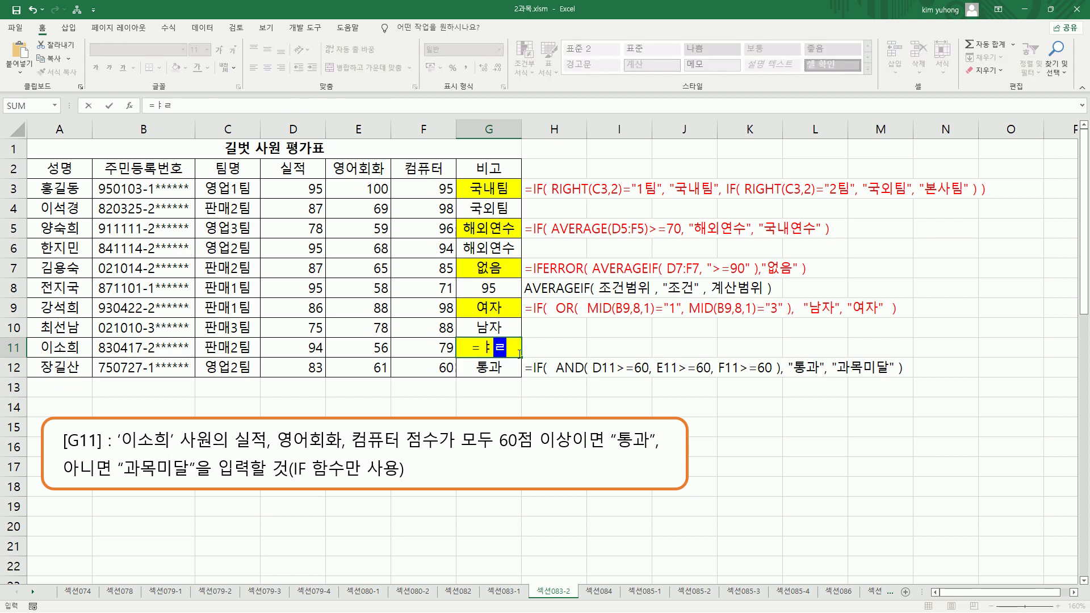
{"action": "key", "text": "BackSpace"}
{"action": "key", "text": "BackSpace"}
{"action": "mouse_move", "coordinate": [300, 338]}
{"action": "left_mouse_down"}
{"action": "mouse_move", "coordinate": [327, 356]}
{"action": "mouse_move", "coordinate": [454, 340]}
{"action": "mouse_move", "coordinate": [456, 360]}
{"action": "left_mouse_up"}
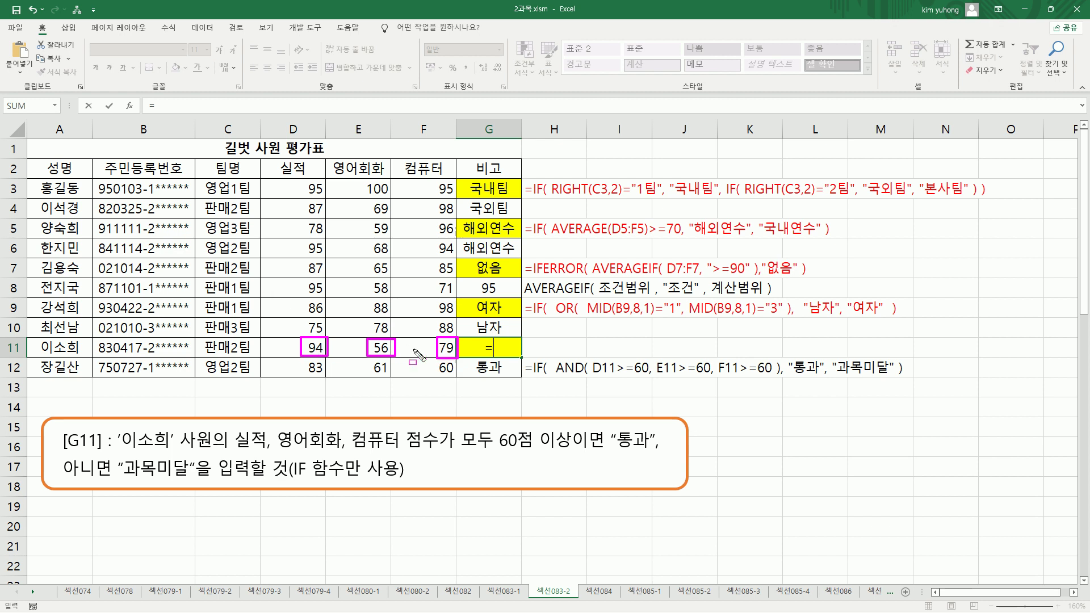
{"action": "key", "text": "Escape"}
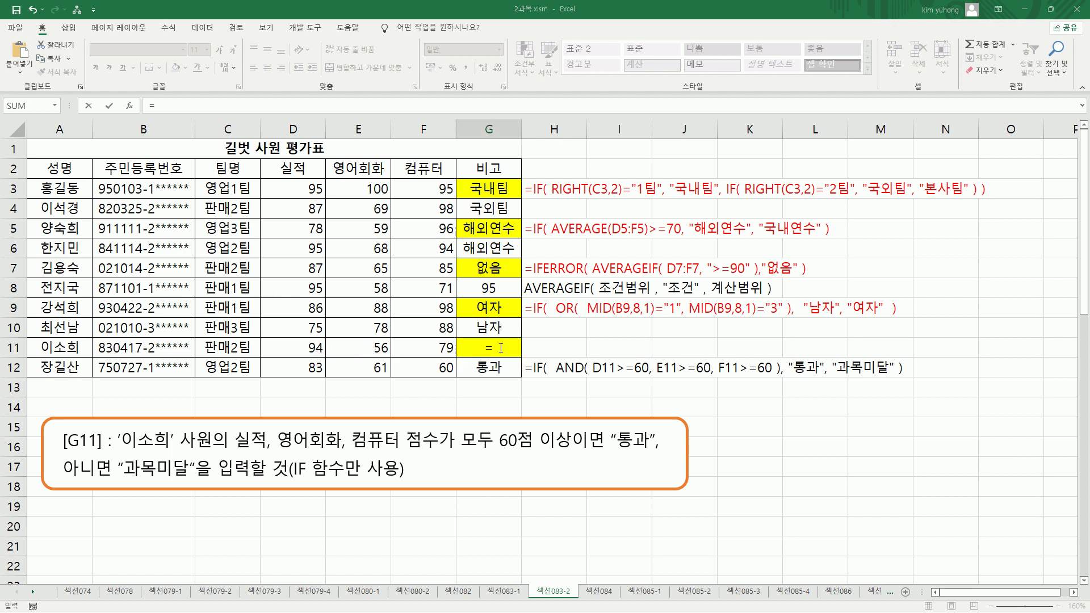
{"action": "type", "text": "ㅑㄹ("}
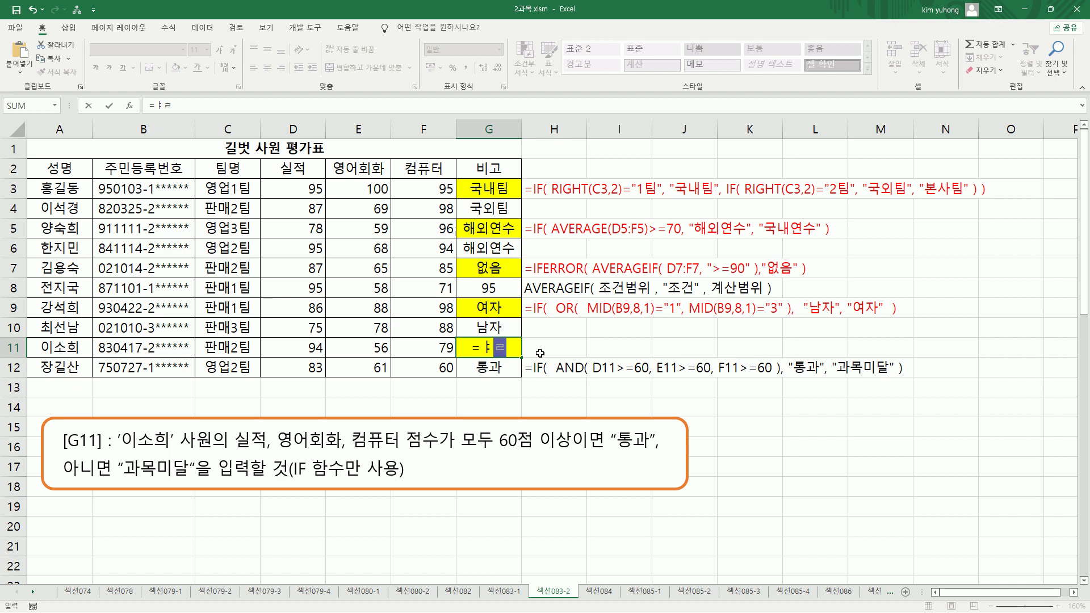
{"action": "key", "text": "BackSpace"}
{"action": "key", "text": "BackSpace"}
{"action": "key", "text": "BackSpace"}
{"action": "type", "text": "IF("}
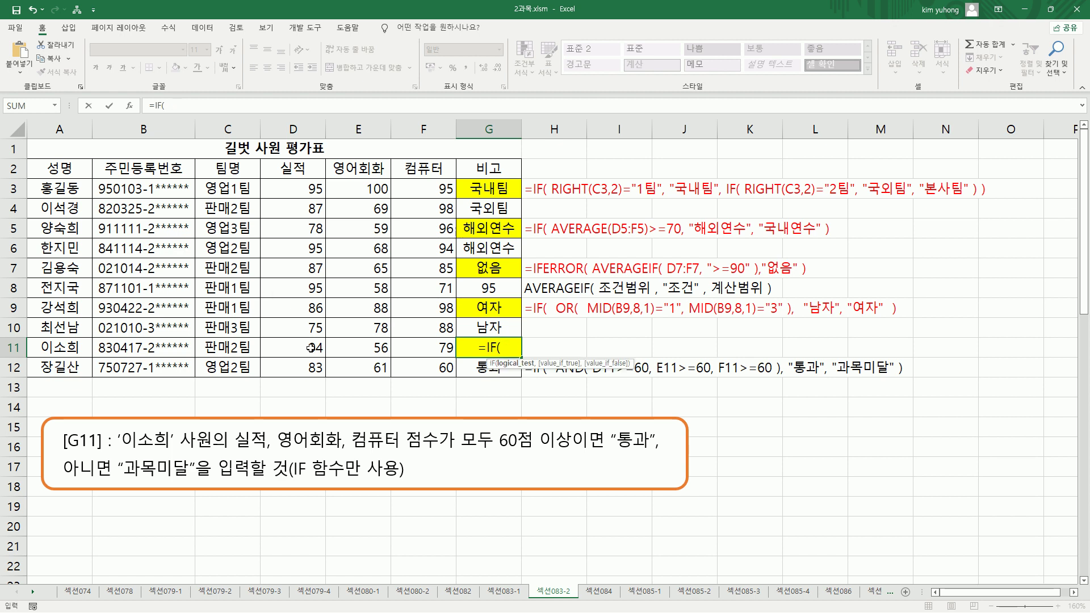
{"action": "left_click", "coordinate": [310, 349]}
{"action": "type", "text": ">="}
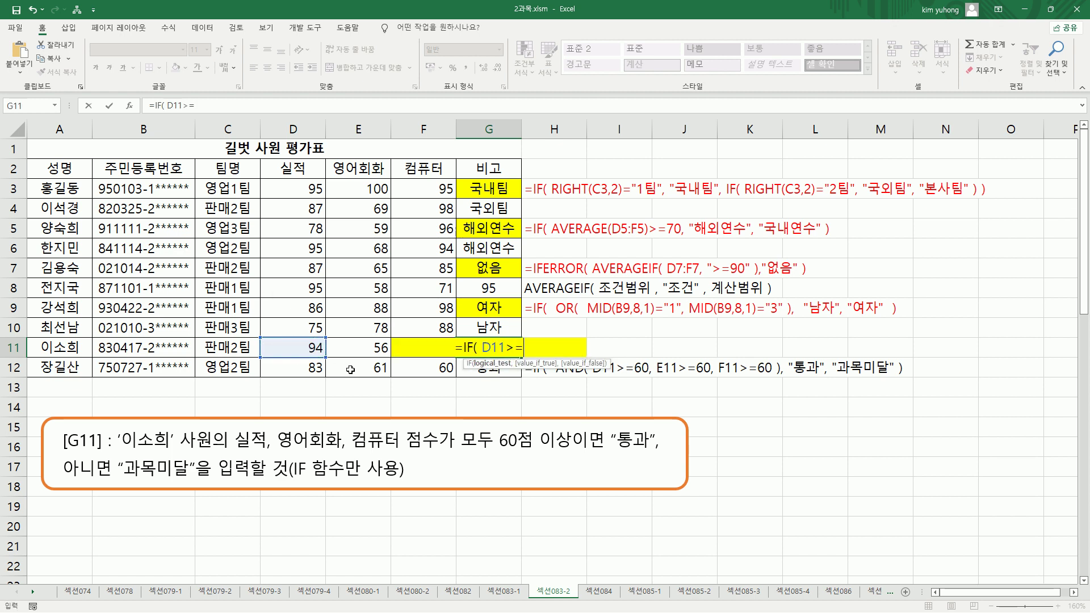
{"action": "type", "text": "60 , "}
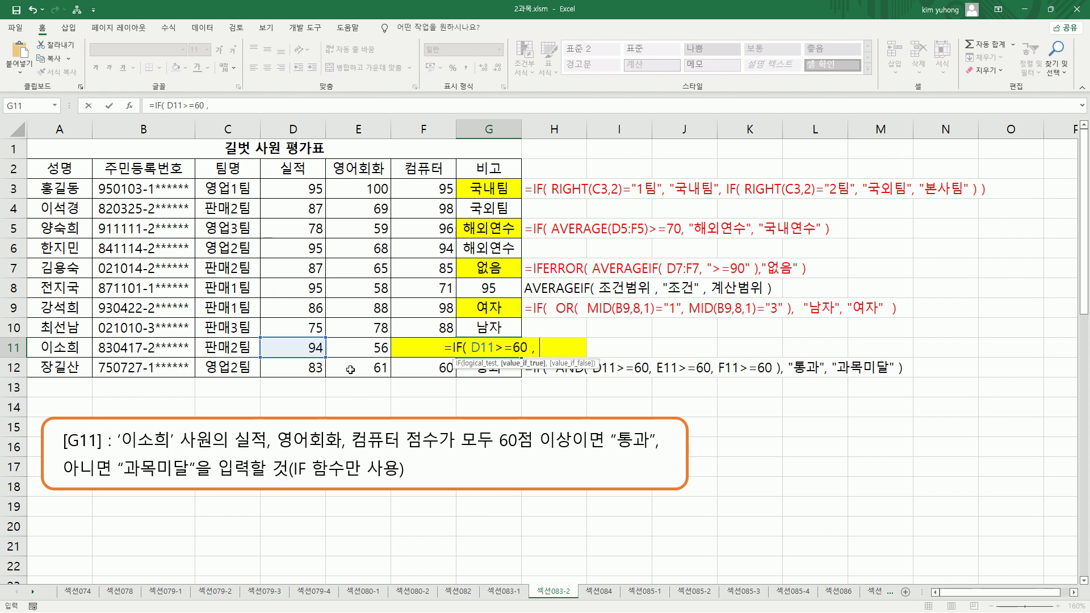
Step: Nest a second IF with the condition E11>=60 and, inside it, a third IF with the condition F11>=60
{"action": "type", "text": "IF("}
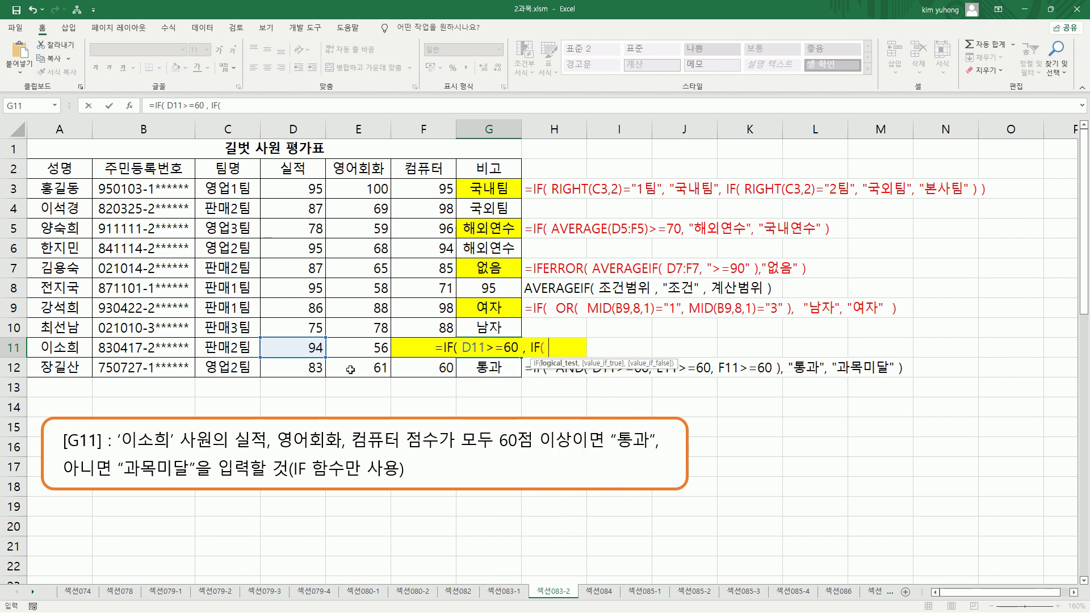
{"action": "left_click", "coordinate": [354, 345]}
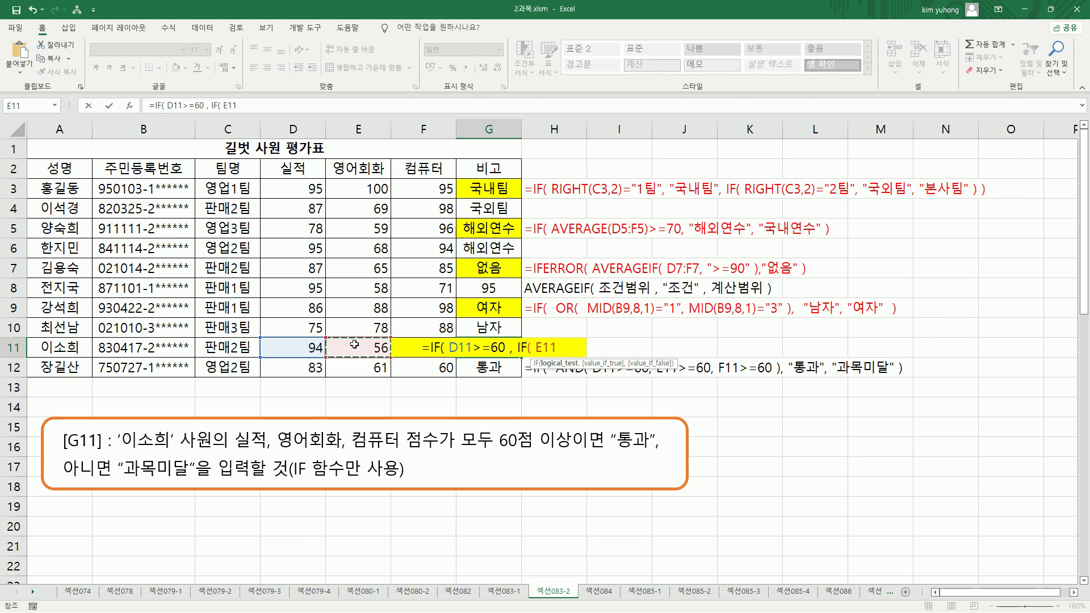
{"action": "type", "text": ">=60,"}
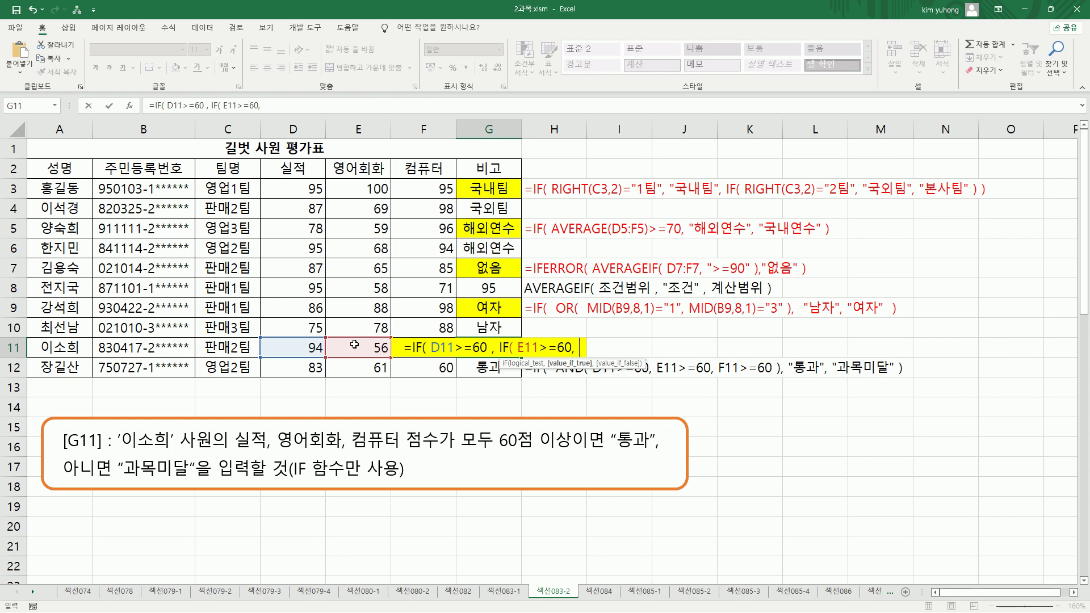
{"action": "type", "text": " IF("}
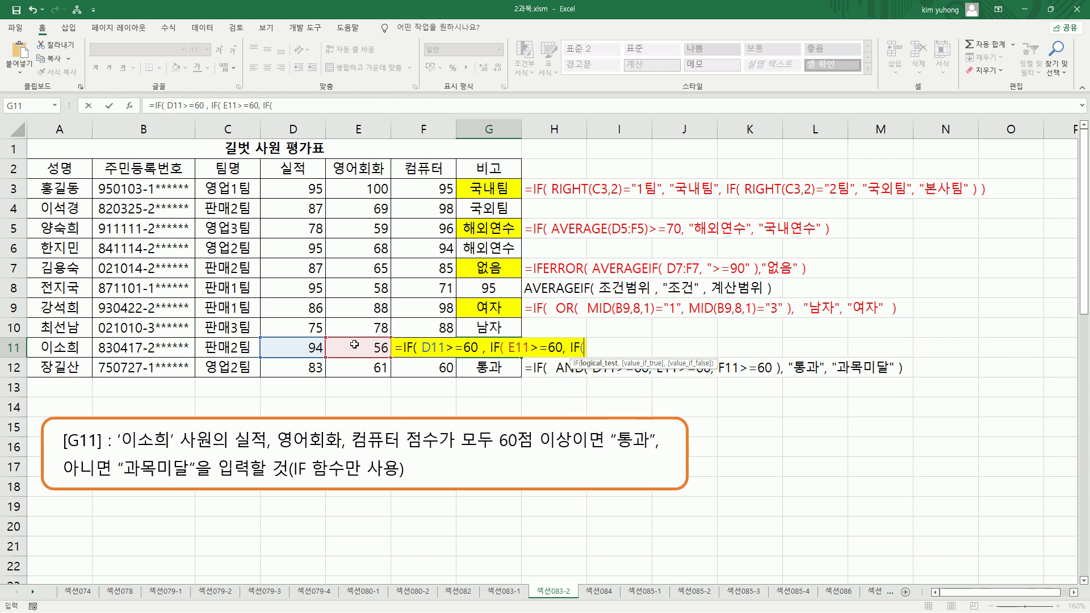
{"action": "key", "text": "Left"}
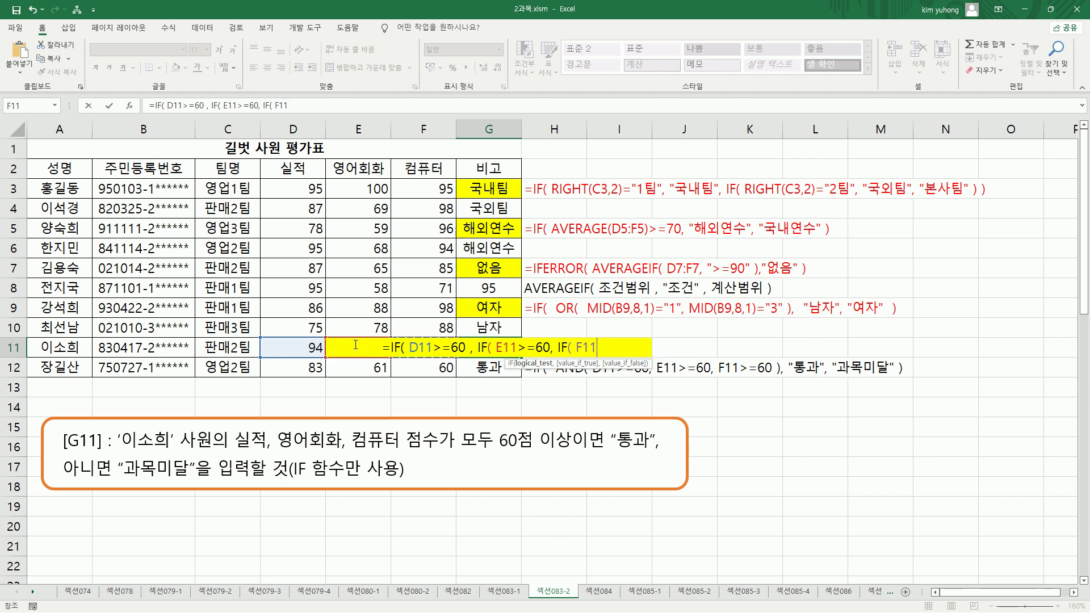
{"action": "type", "text": ">=60"}
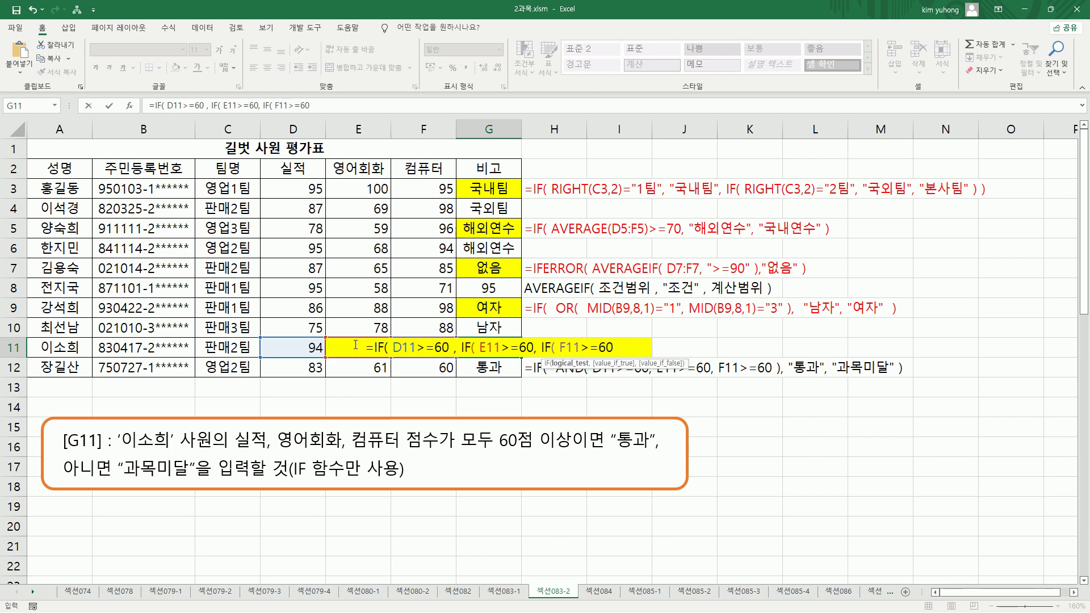
Step: Give the innermost IF "통과" as its true result and "과목미달" as its false result, and close it
{"action": "type", "text": " ,"}
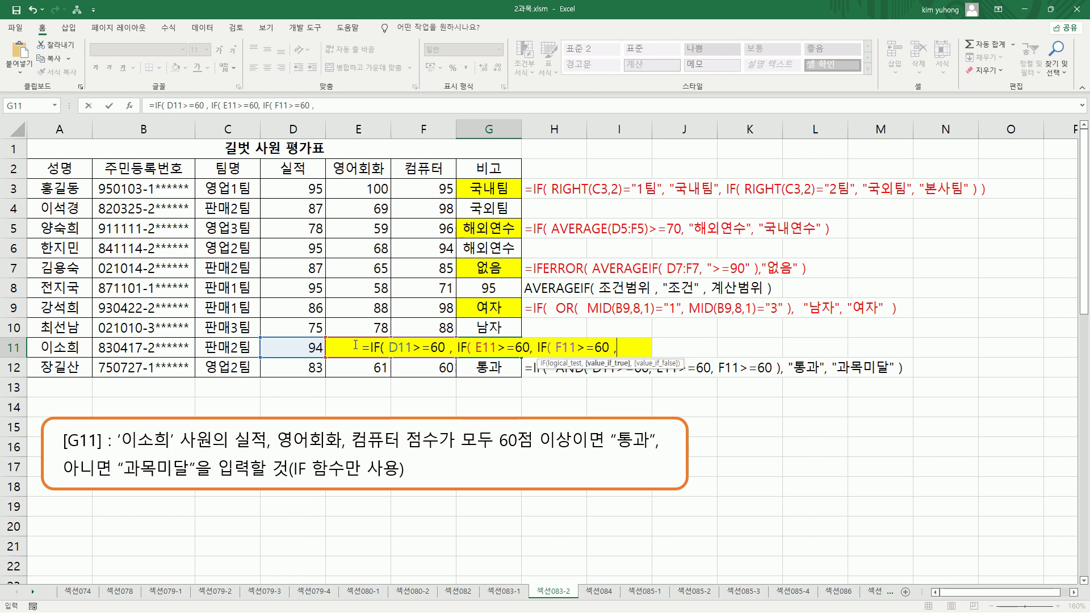
{"action": "type", "text": "\""}
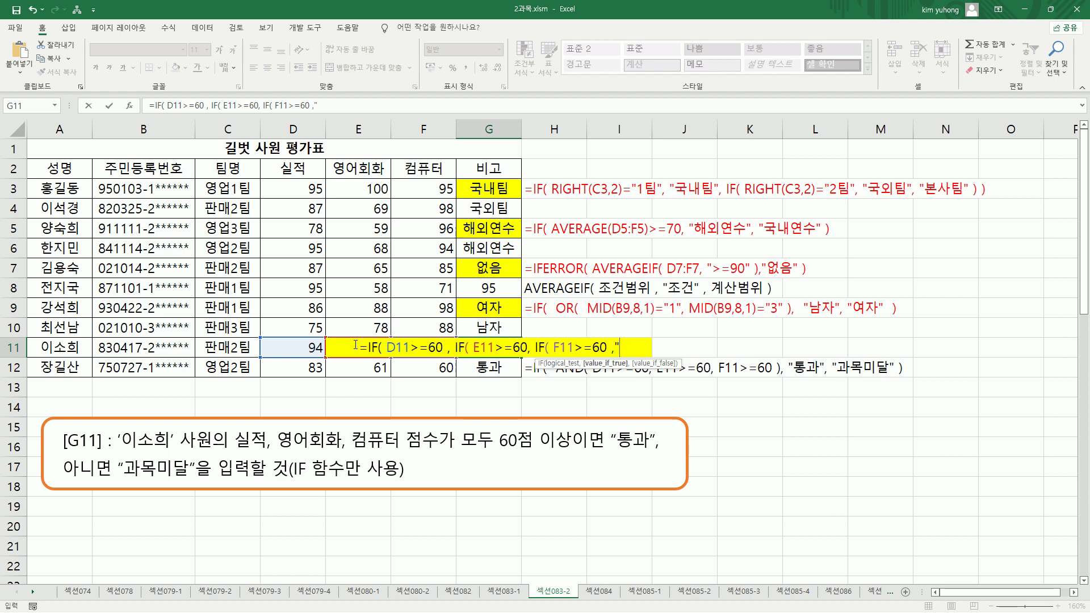
{"action": "type", "text": "ㅌ통과"}
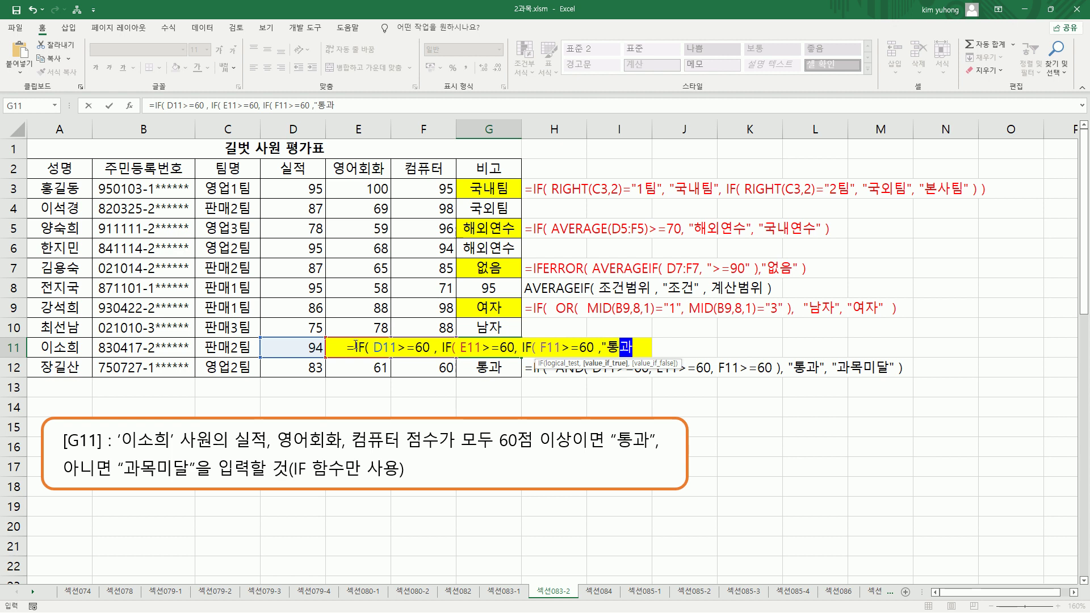
{"action": "type", "text": "\","}
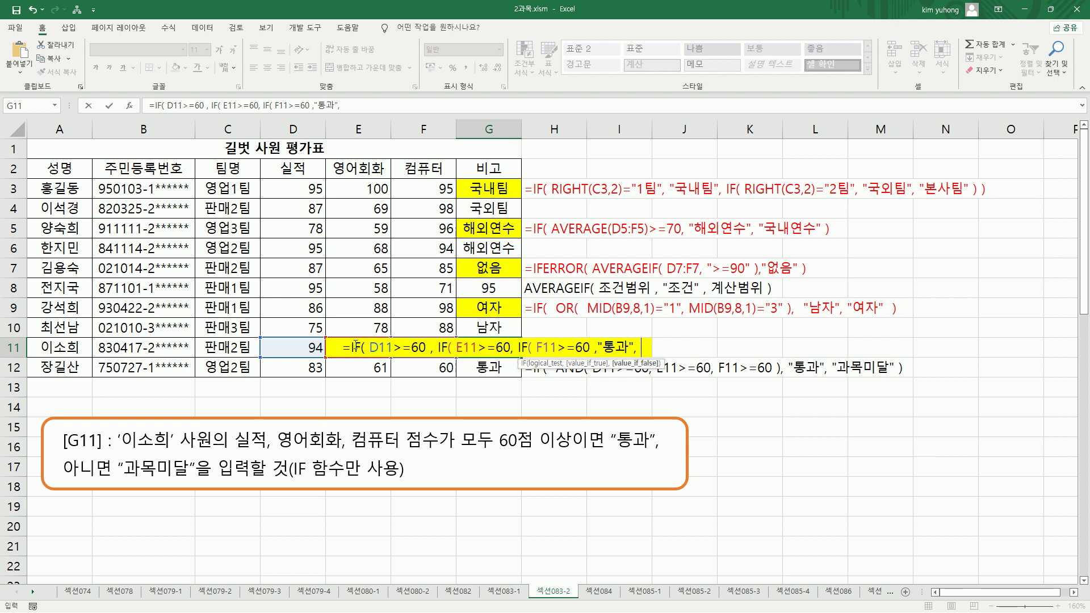
{"action": "left_click", "coordinate": [597, 348]}
{"action": "left_click", "coordinate": [600, 347]}
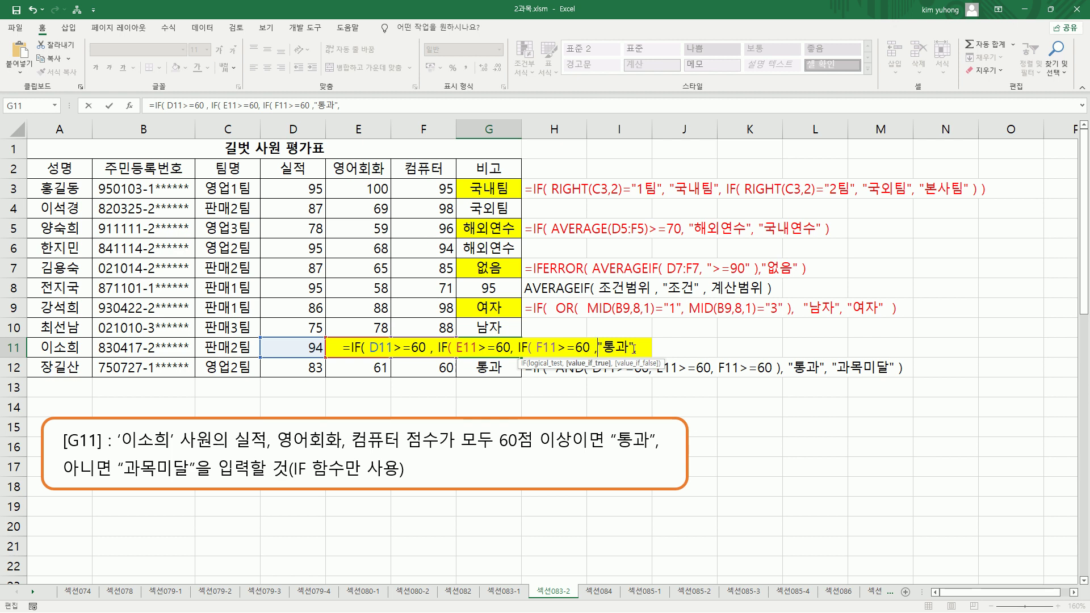
{"action": "left_click", "coordinate": [646, 348]}
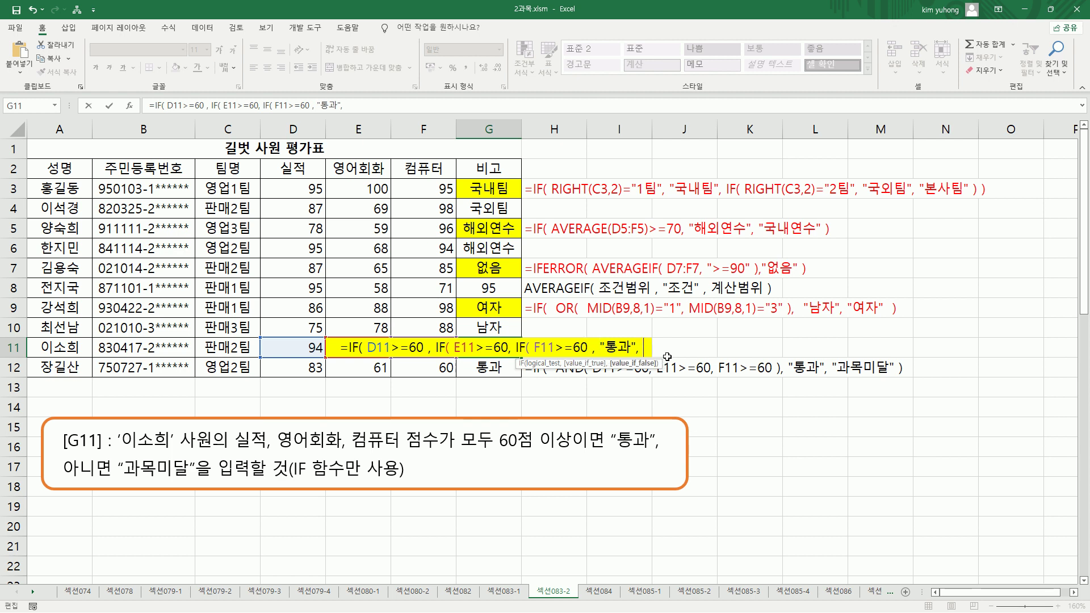
{"action": "type", "text": "\"과목믿"}
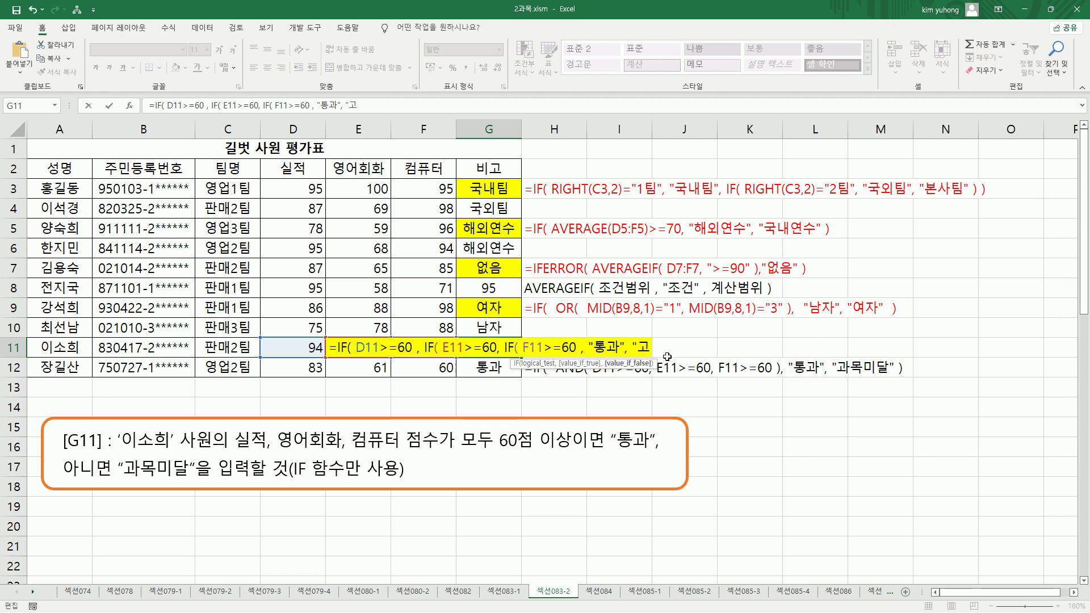
{"action": "type", "text": "달\""}
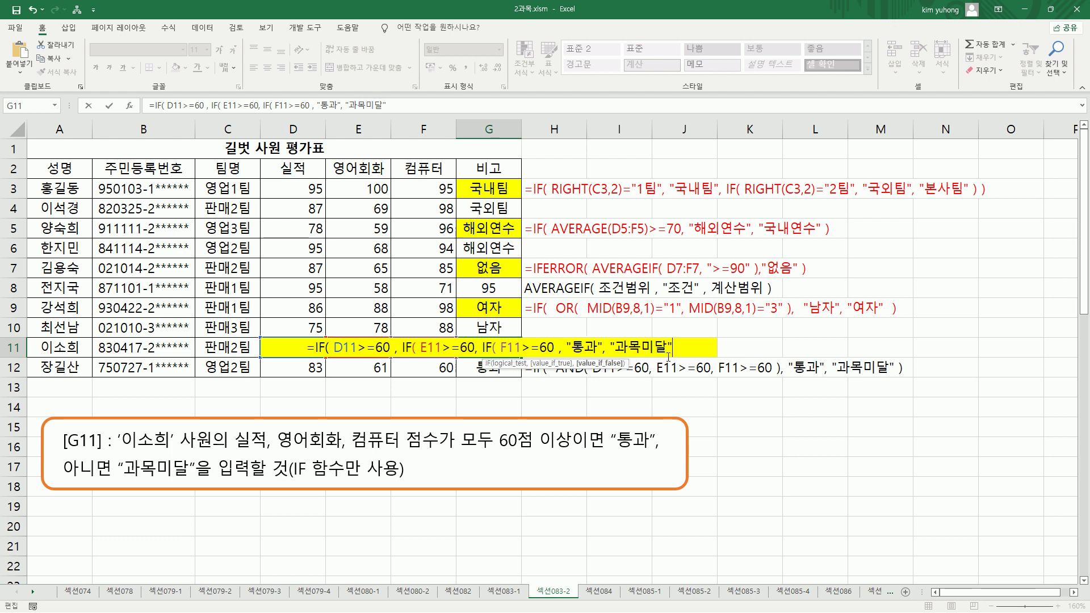
{"action": "type", "text": " ) "}
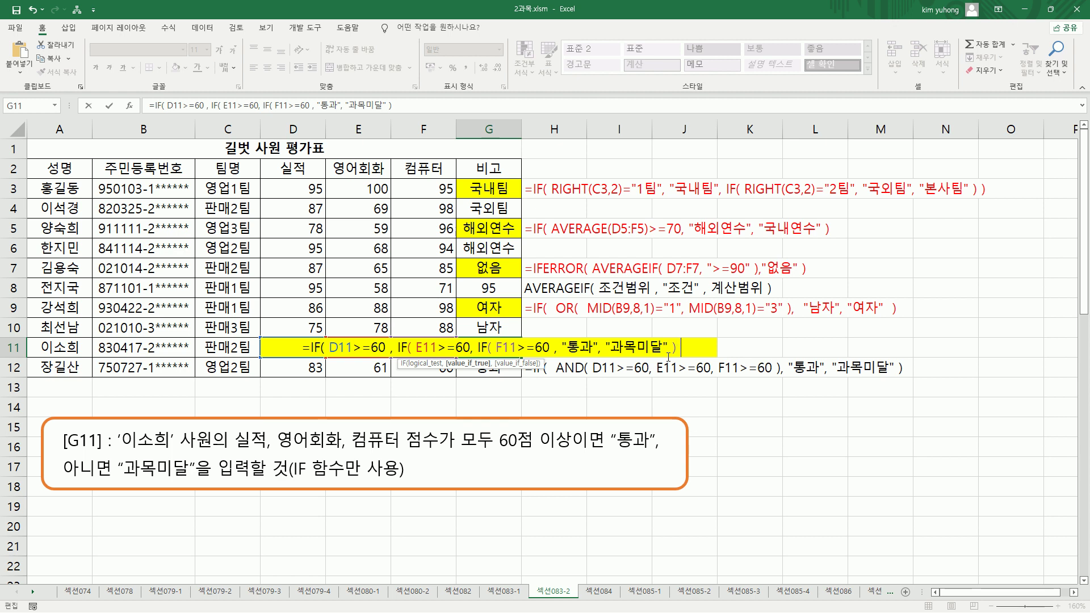
Step: Give both the second and the outer IF "과목미달" as their false result, close them, and enter the formula in G11
{"action": "type", "text": ", \"과목미"}
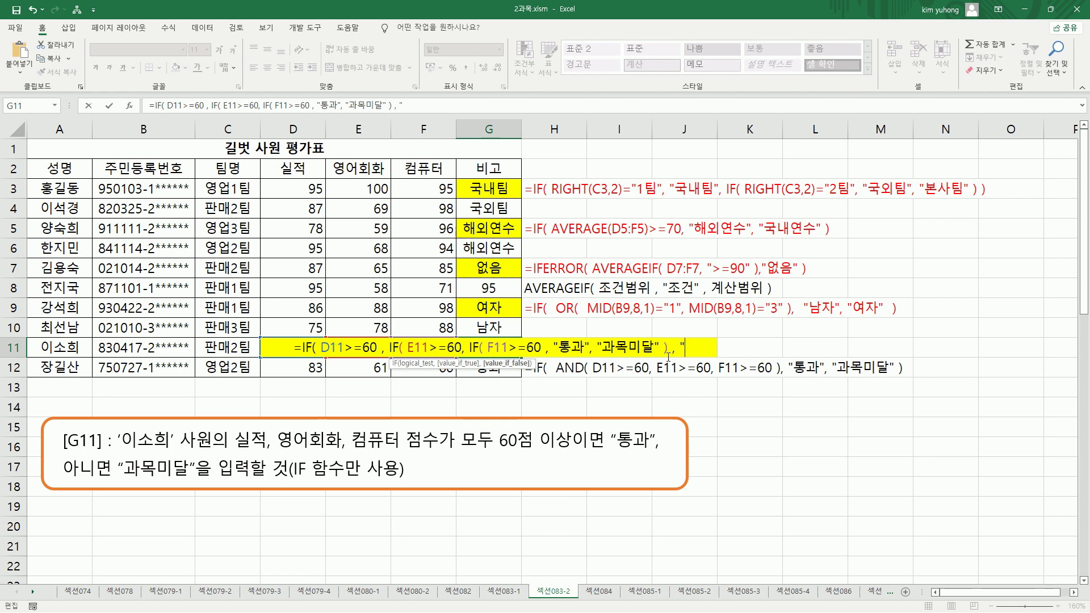
{"action": "type", "text": "달\""}
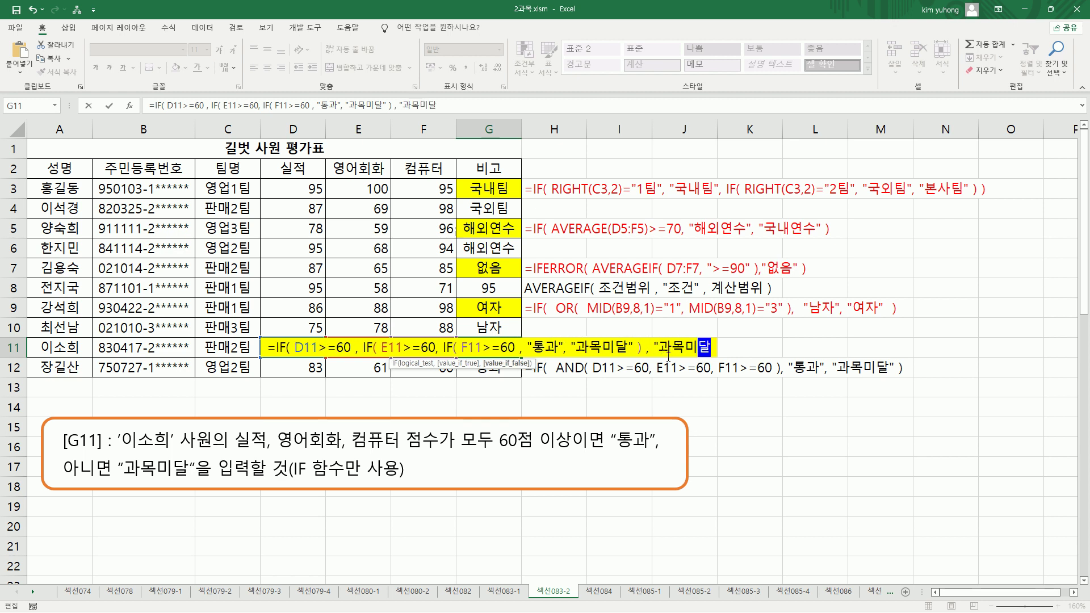
{"action": "type", "text": " )"}
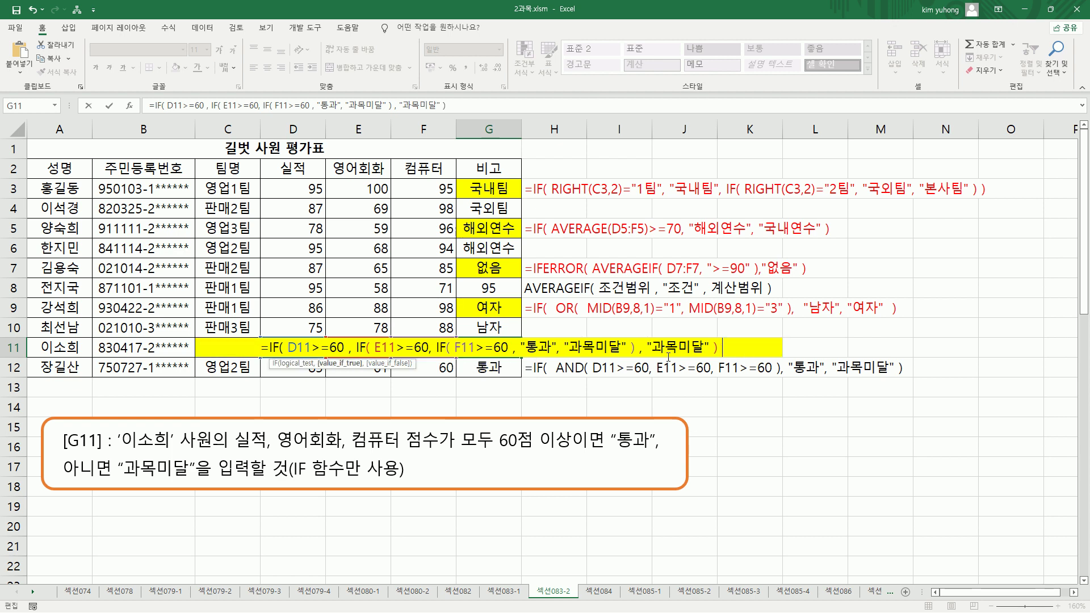
{"action": "type", "text": " , \"과목미"}
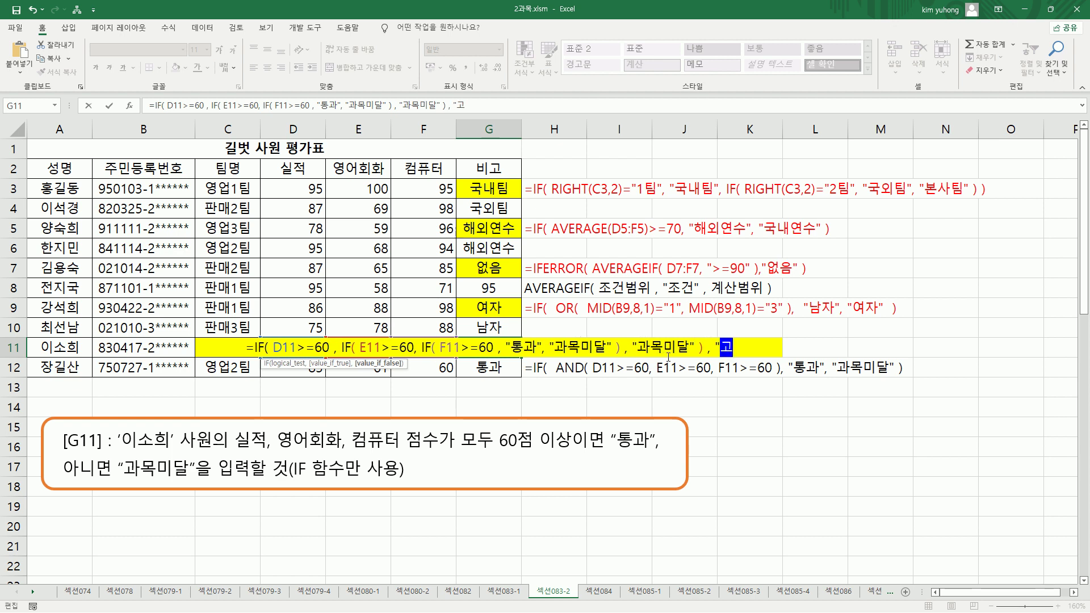
{"action": "type", "text": "달\" )"}
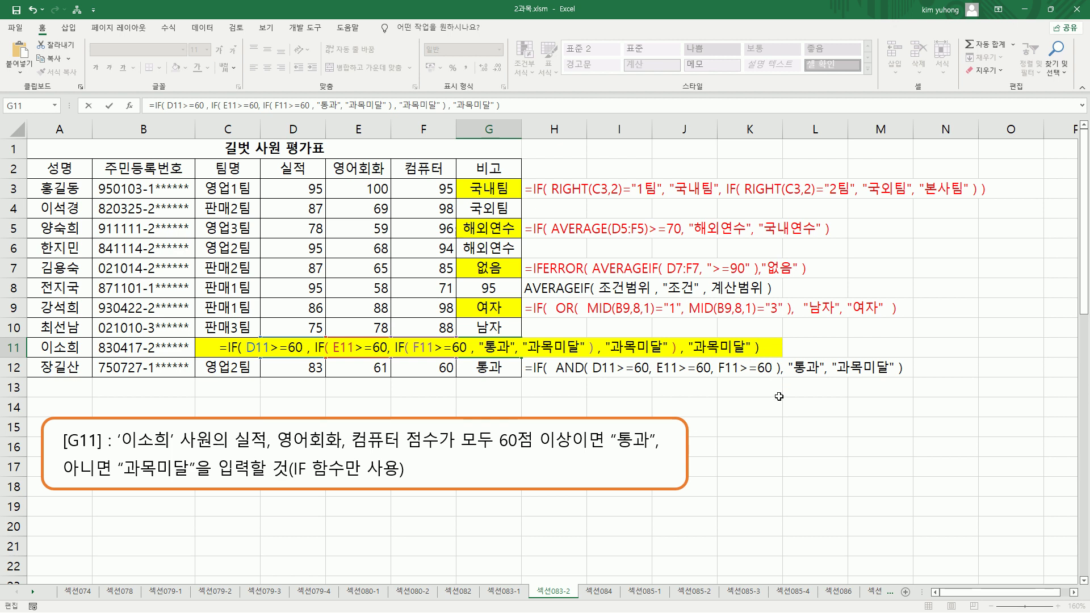
{"action": "key", "text": "Return"}
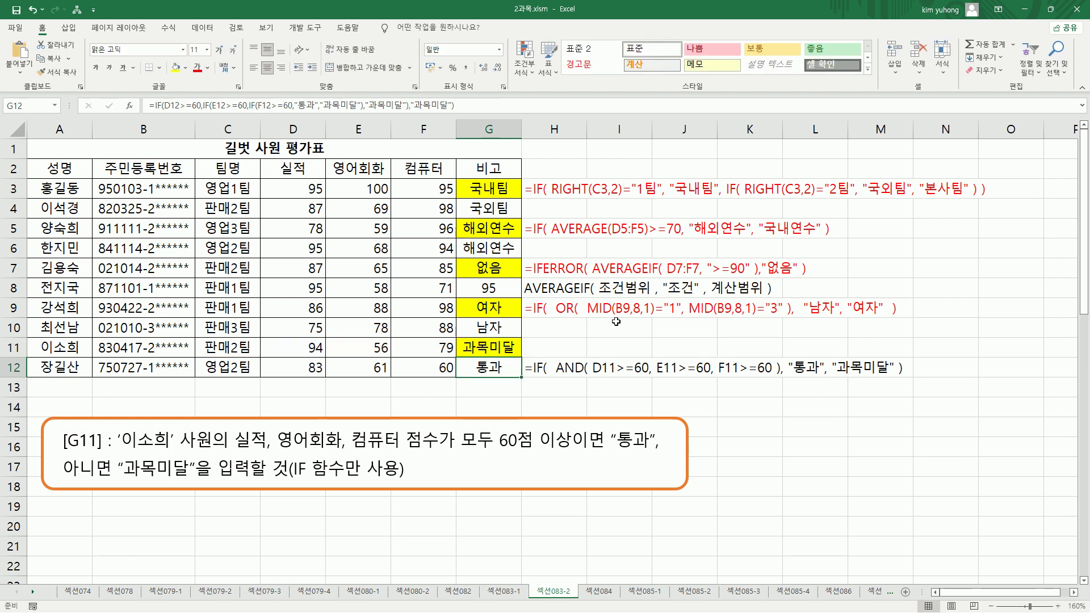
Step: Test the G11 formula by setting the E11 score to 60, and undo that change
{"action": "left_click", "coordinate": [493, 347]}
{"action": "left_click", "coordinate": [378, 348]}
{"action": "type", "text": "60"}
{"action": "key", "text": "Return"}
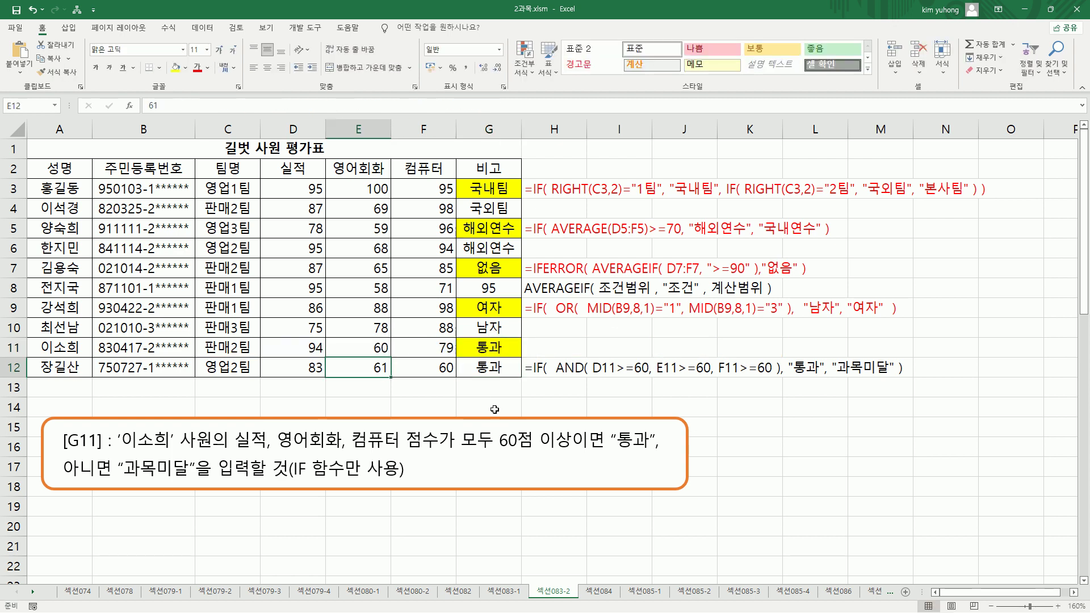
{"action": "key", "text": "ctrl+z"}
Step: Copy G11's formula into H11 as a text note: =IF( D11>=60, IF( E11>=60, IF( F11>=60, "통과", "과목미달" ), "과목미달" ), "과목미달" )
{"action": "left_click", "coordinate": [506, 338]}
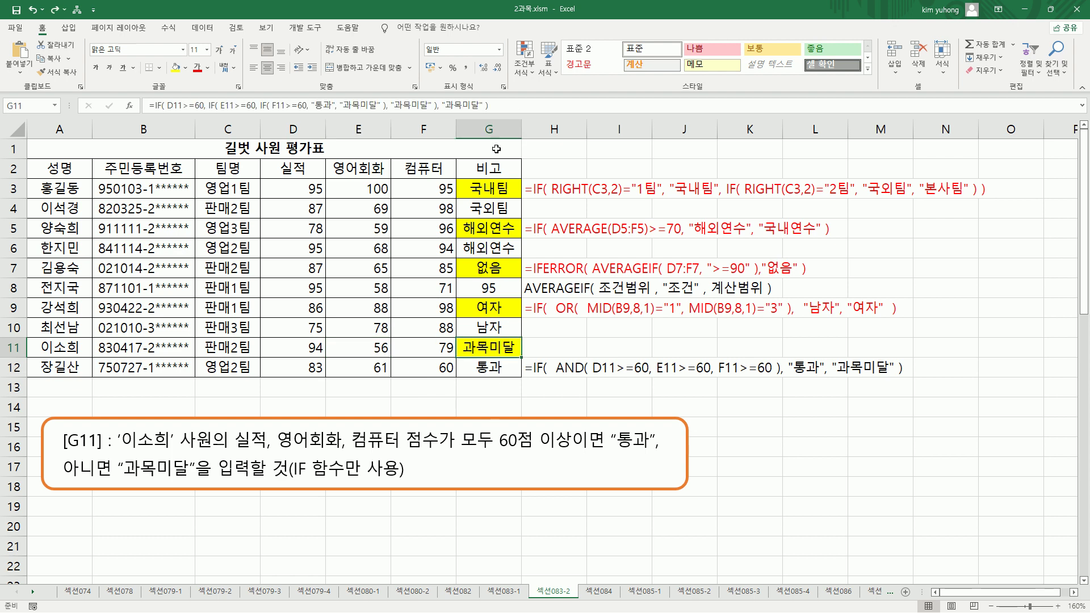
{"action": "left_click", "coordinate": [524, 104]}
{"action": "key", "text": "Escape"}
{"action": "left_click", "coordinate": [562, 353]}
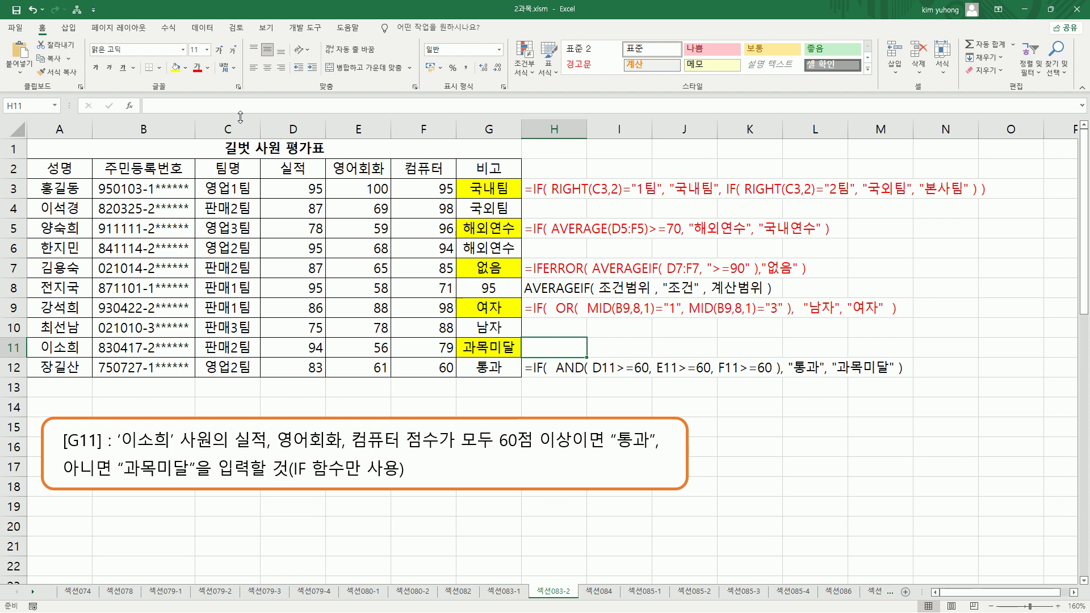
{"action": "type", "text": "=IF( D11>=60, IF( E11>=60, IF( F11>=60, \"통과\", \"과목미달\" ), \"과목미달\" ), \"과목미달\" )"}
{"action": "key", "text": "Return"}
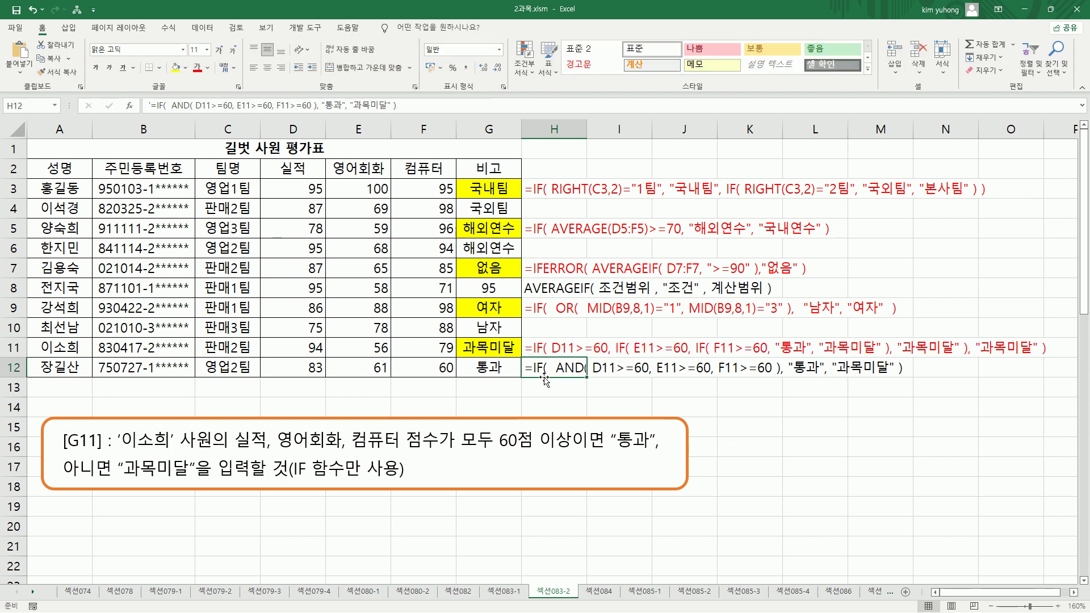
Step: Move the IF with AND formula note from H12 down to H13
{"action": "left_click_drag", "start_coordinate": [550, 379], "coordinate": [551, 399]}
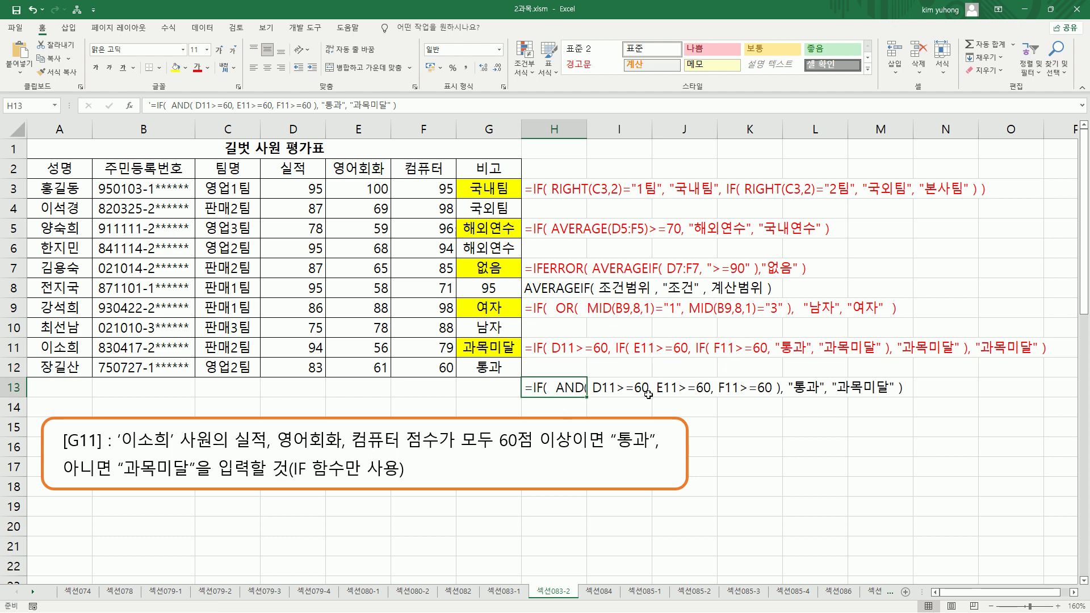
{"action": "left_click", "coordinate": [729, 395]}
{"action": "left_click", "coordinate": [764, 443]}
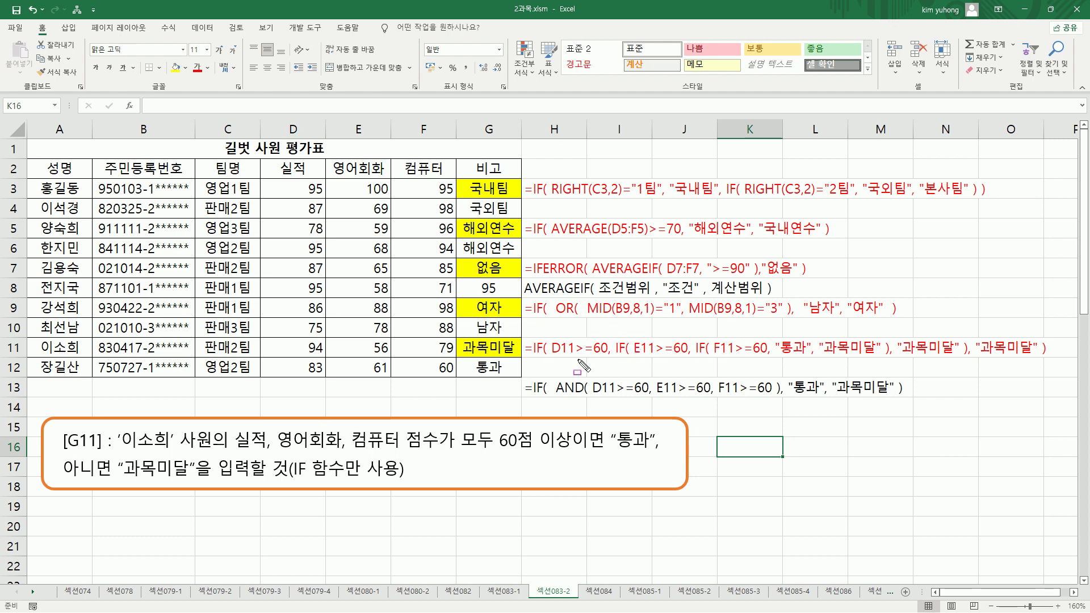
Step: Examine the H11 note level by level, matching each nested IF's condition with its true and false results
{"action": "mouse_move", "coordinate": [550, 357]}
{"action": "left_mouse_down"}
{"action": "mouse_move", "coordinate": [603, 356]}
{"action": "mouse_move", "coordinate": [607, 331]}
{"action": "mouse_move", "coordinate": [619, 364]}
{"action": "mouse_move", "coordinate": [1036, 359]}
{"action": "left_mouse_up"}
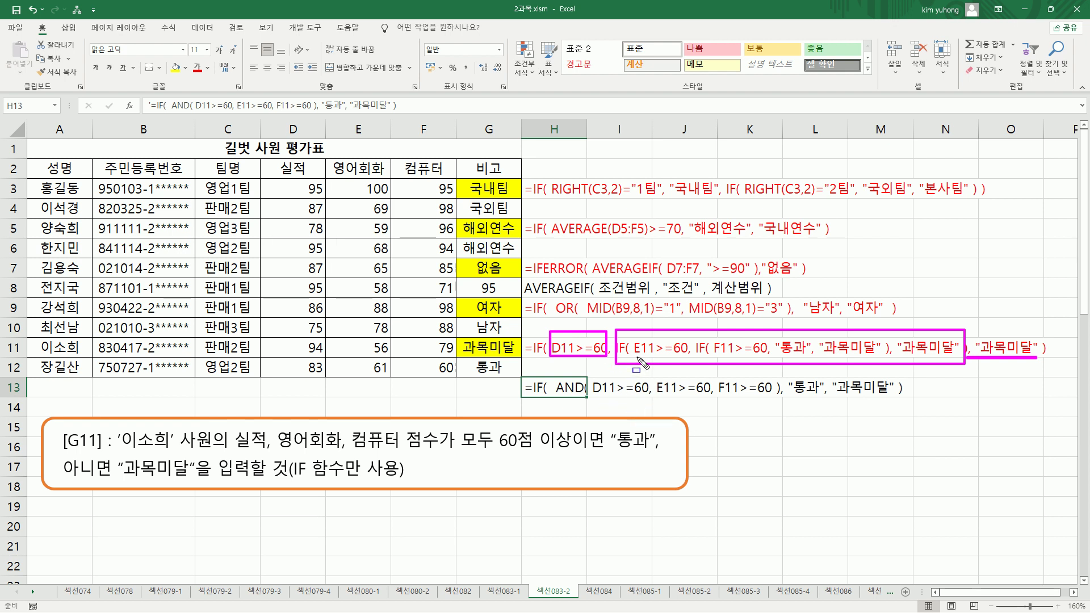
{"action": "left_click_drag", "start_coordinate": [634, 357], "coordinate": [680, 357]}
{"action": "mouse_move", "coordinate": [694, 335]}
{"action": "left_mouse_down"}
{"action": "mouse_move", "coordinate": [844, 359]}
{"action": "mouse_move", "coordinate": [960, 358]}
{"action": "left_mouse_up"}
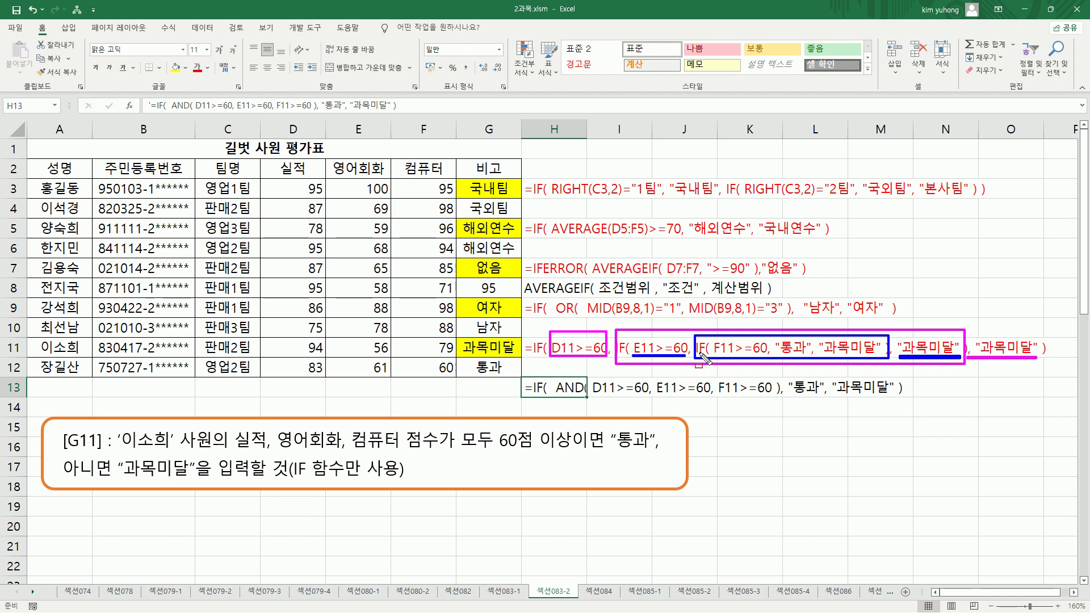
{"action": "left_click_drag", "start_coordinate": [715, 357], "coordinate": [883, 358]}
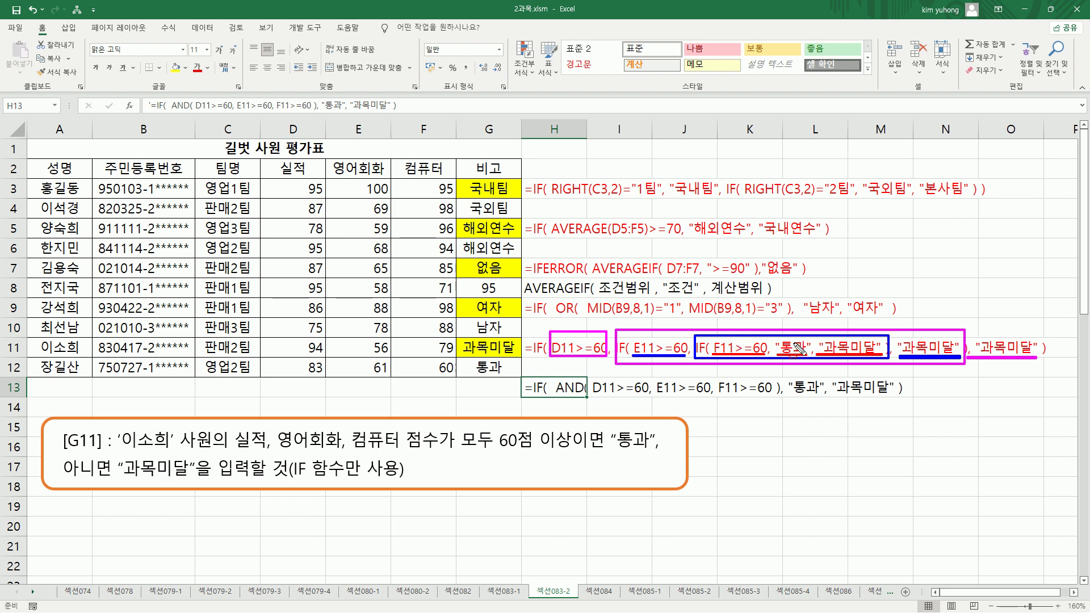
{"action": "left_click_drag", "start_coordinate": [793, 357], "coordinate": [808, 358]}
{"action": "left_click_drag", "start_coordinate": [573, 361], "coordinate": [581, 359]}
{"action": "left_click_drag", "start_coordinate": [741, 360], "coordinate": [752, 358]}
{"action": "left_click_drag", "start_coordinate": [797, 342], "coordinate": [811, 309]}
{"action": "left_click_drag", "start_coordinate": [1016, 323], "coordinate": [1045, 294]}
{"action": "left_click_drag", "start_coordinate": [922, 324], "coordinate": [939, 334]}
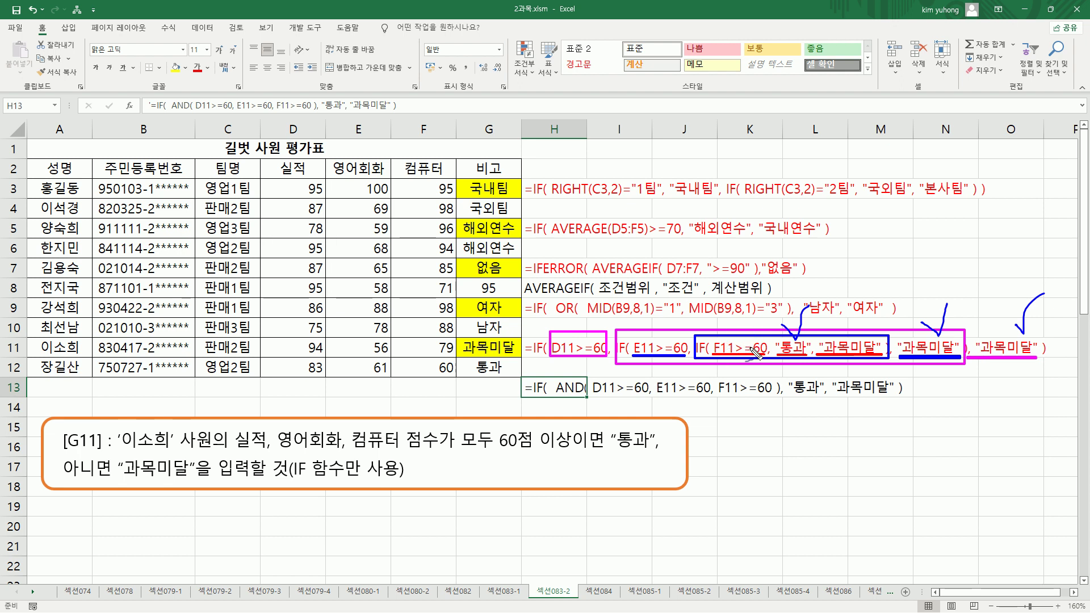
{"action": "mouse_move", "coordinate": [844, 328]}
{"action": "left_mouse_down"}
{"action": "mouse_move", "coordinate": [863, 343]}
{"action": "mouse_move", "coordinate": [877, 313]}
{"action": "left_mouse_up"}
{"action": "key", "text": "Escape"}
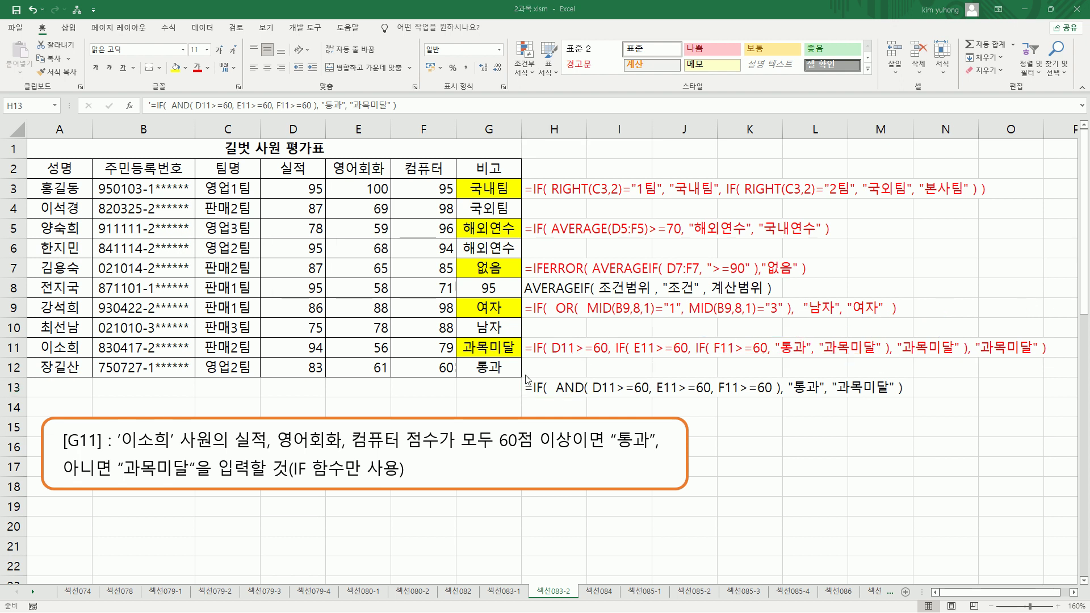
Step: Compare the AND version in H13 and the nested IF version in H11 against the task's IF-only requirement
{"action": "key", "text": "ctrl+2"}
{"action": "mouse_move", "coordinate": [521, 376]}
{"action": "left_mouse_down"}
{"action": "mouse_move", "coordinate": [543, 396]}
{"action": "mouse_move", "coordinate": [912, 402]}
{"action": "left_mouse_up"}
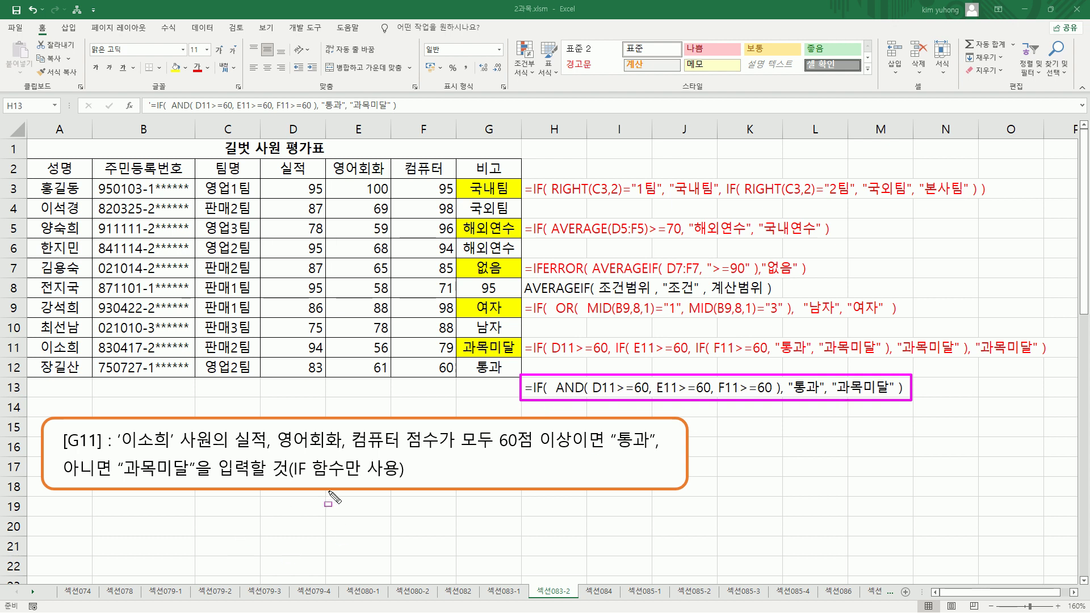
{"action": "left_click_drag", "start_coordinate": [288, 478], "coordinate": [404, 479]}
{"action": "mouse_move", "coordinate": [522, 334]}
{"action": "left_mouse_down"}
{"action": "mouse_move", "coordinate": [523, 344]}
{"action": "mouse_move", "coordinate": [704, 364]}
{"action": "mouse_move", "coordinate": [1054, 362]}
{"action": "left_mouse_up"}
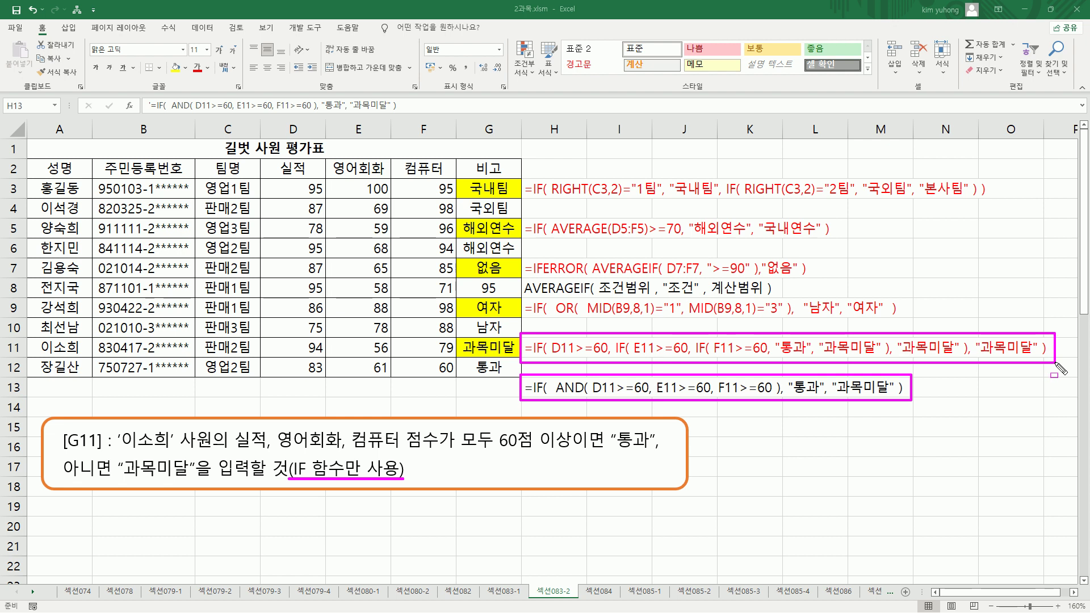
{"action": "key", "text": "Escape"}
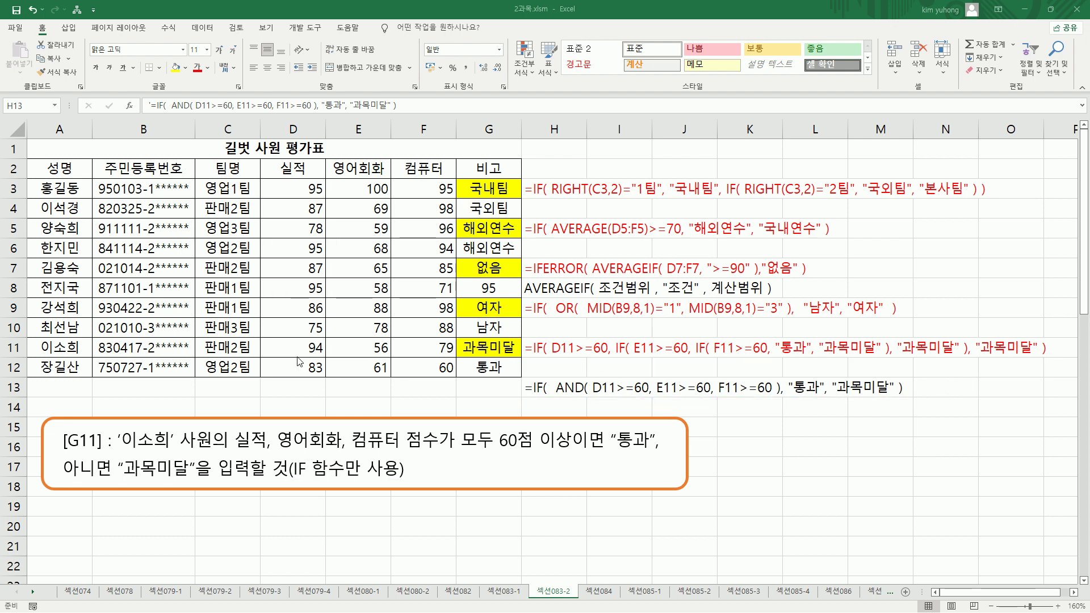